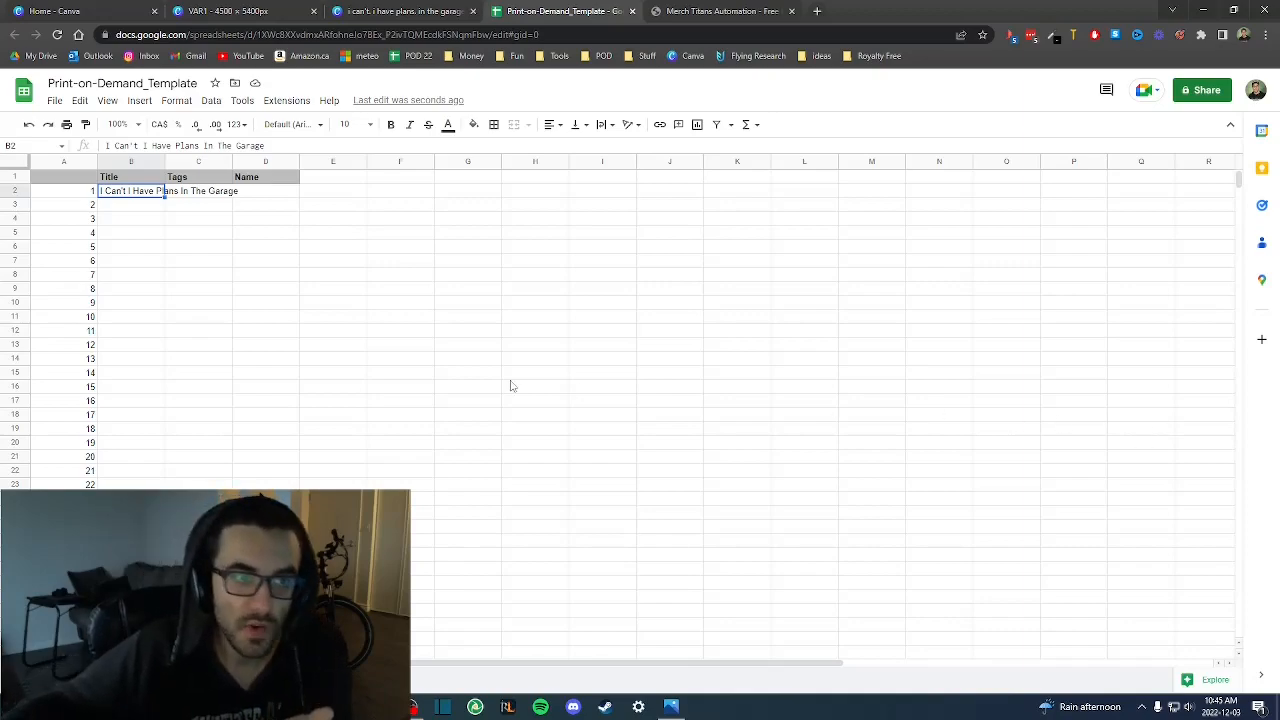
pyautogui.click(133, 236)
pyautogui.click(136, 192)
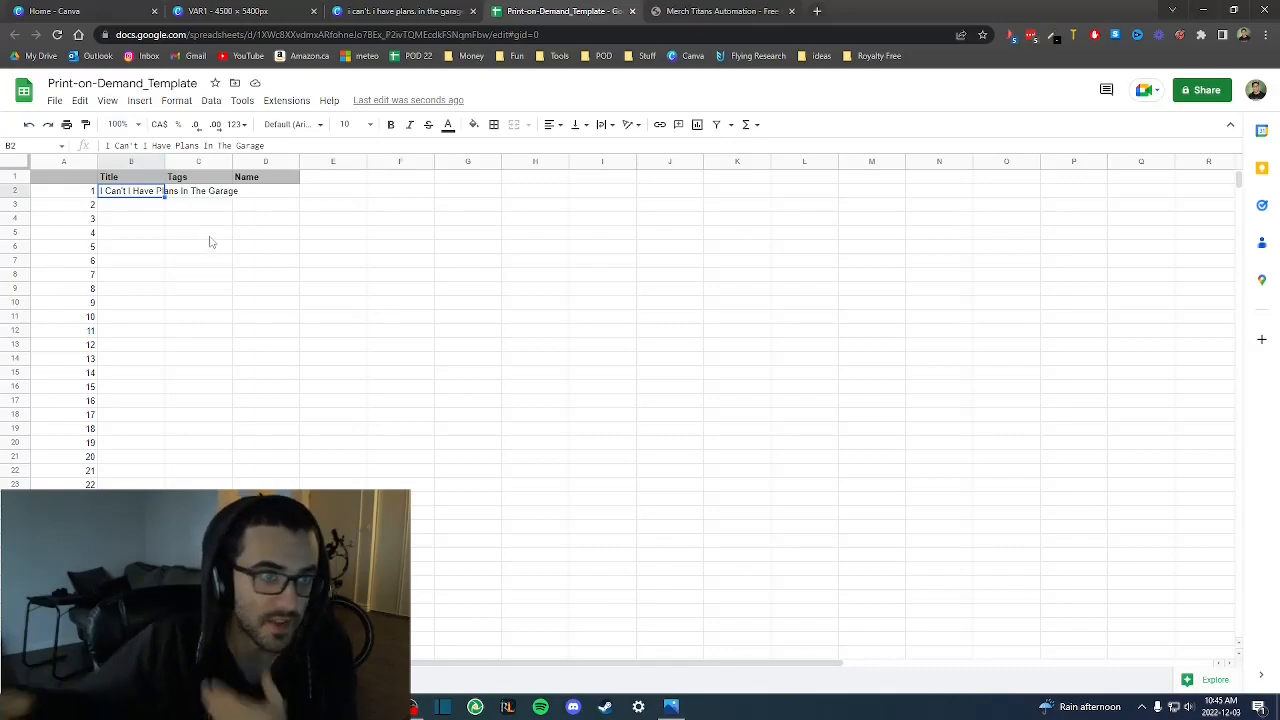
pyautogui.click(157, 219)
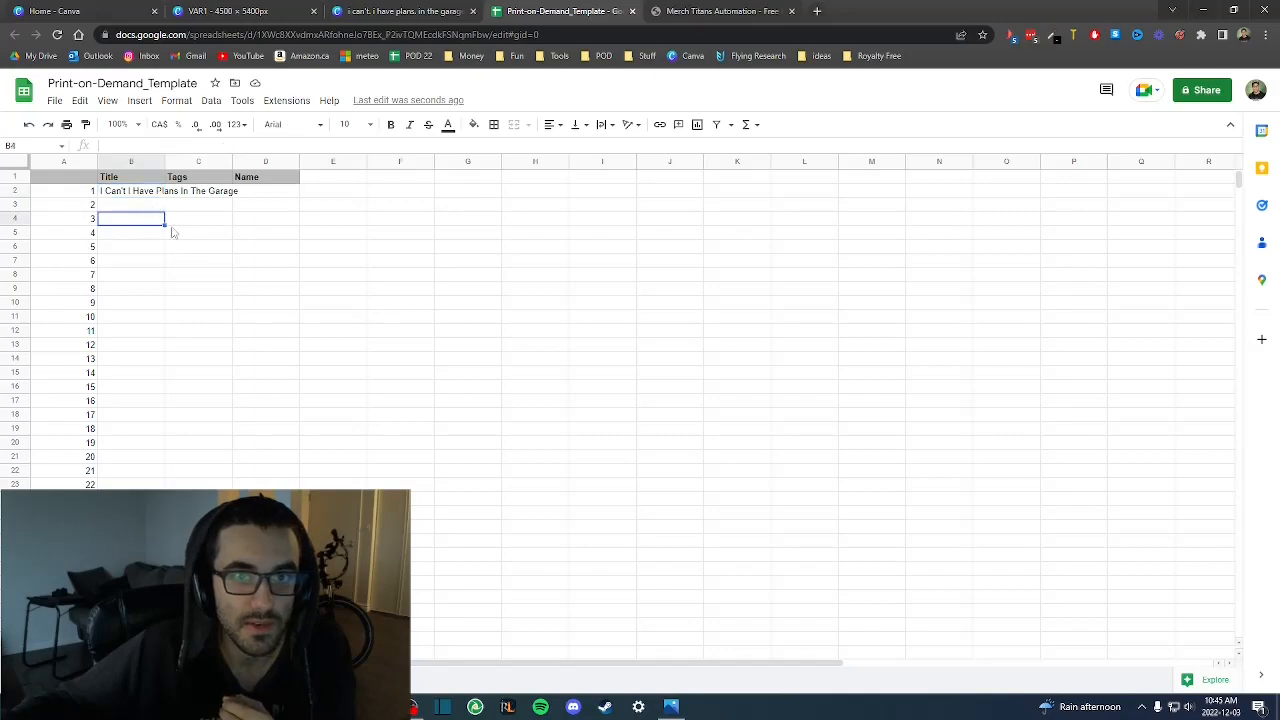
pyautogui.click(57, 162)
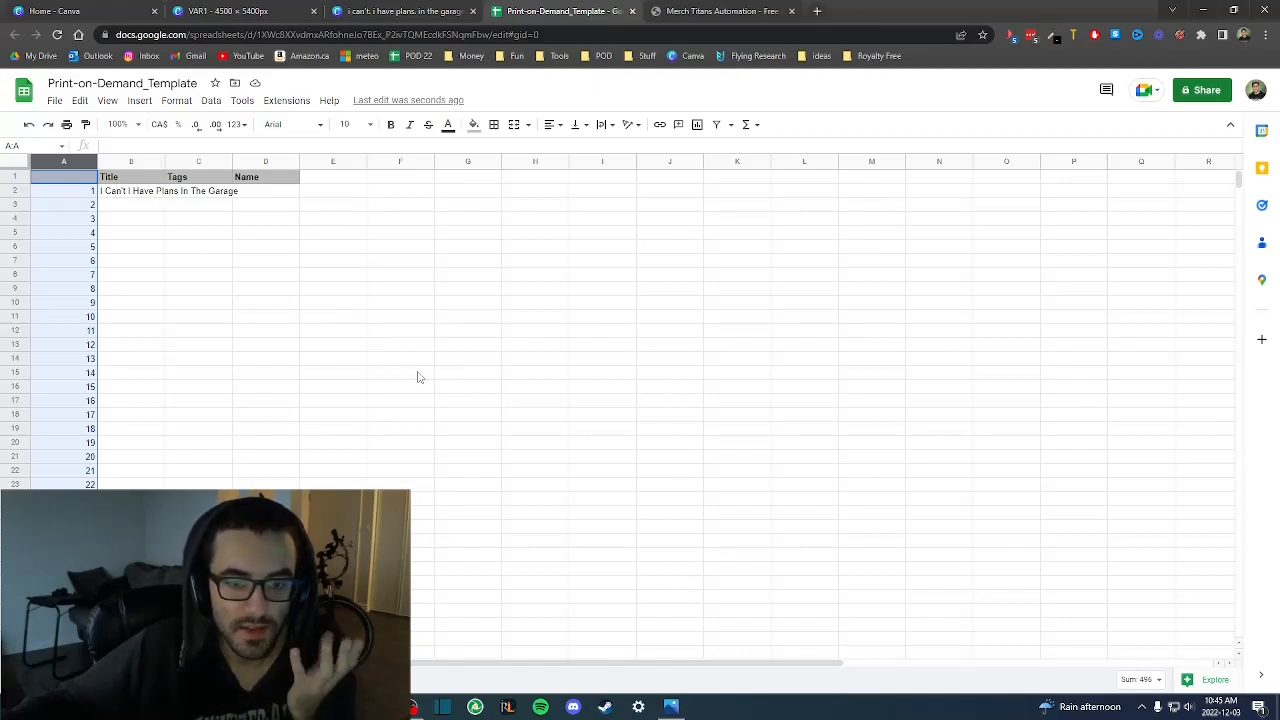
pyautogui.click(150, 306)
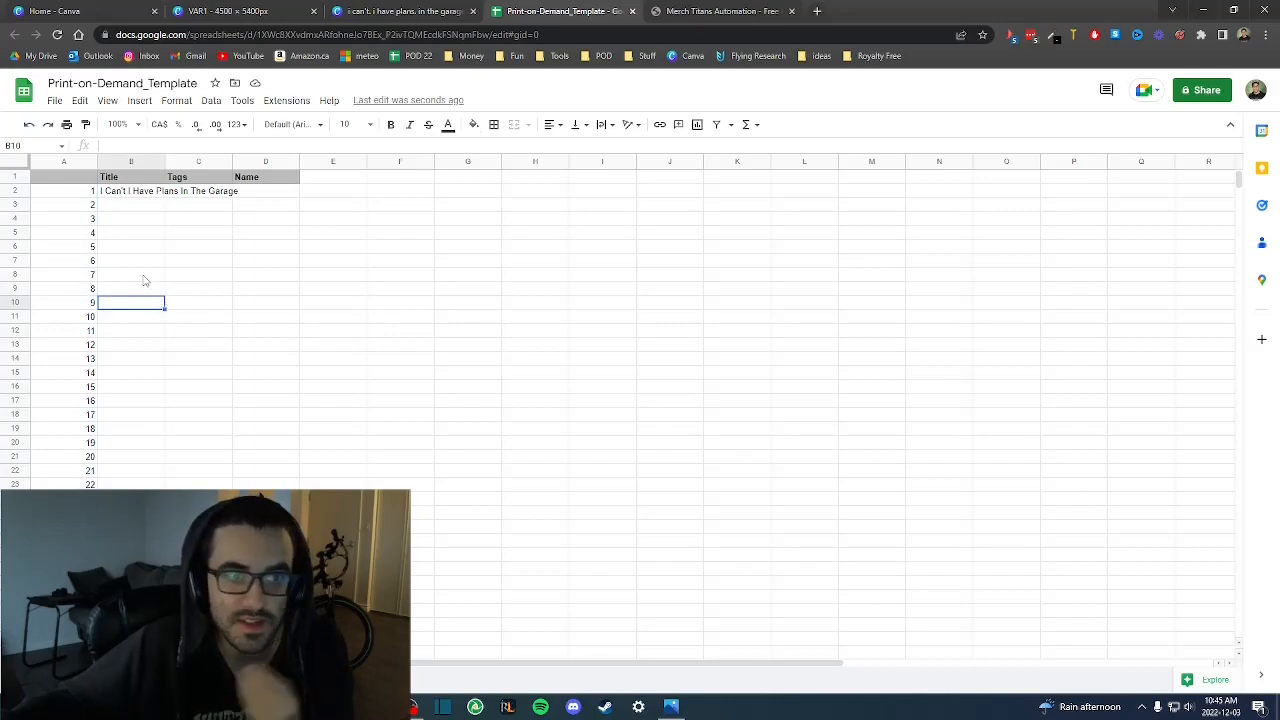
pyautogui.click(82, 254)
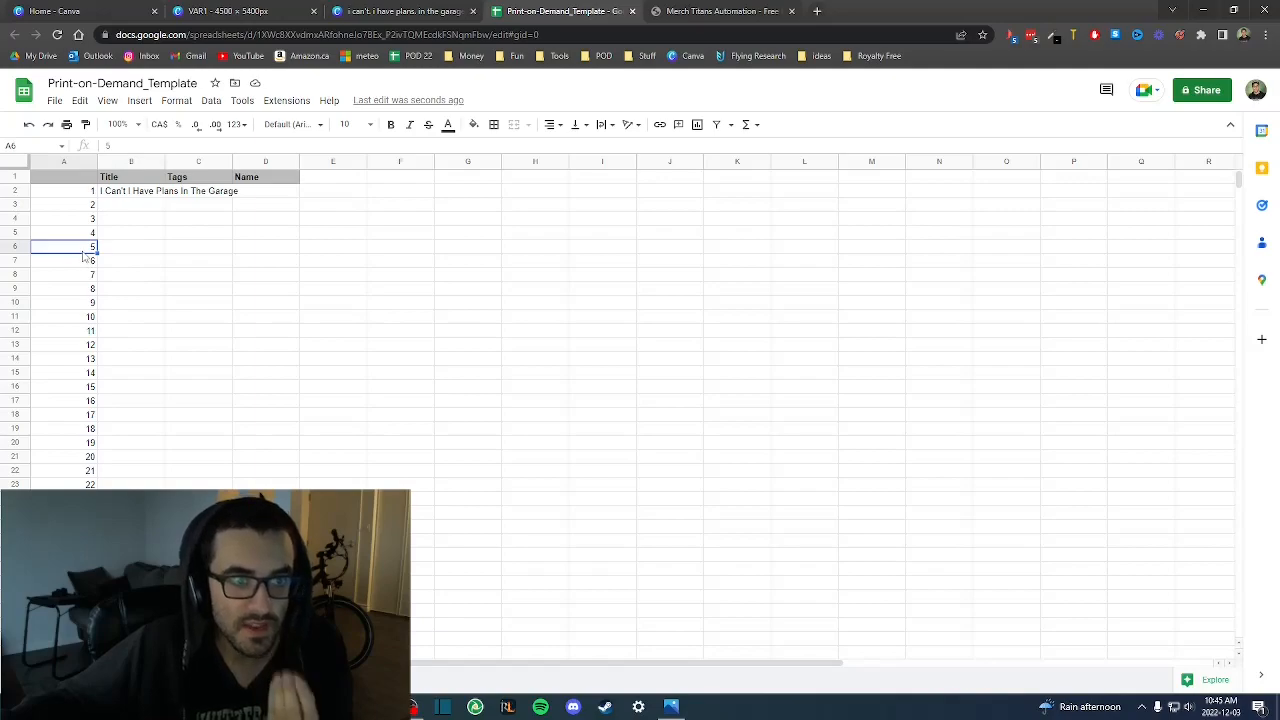
pyautogui.click(133, 220)
pyautogui.click(67, 199)
pyautogui.click(120, 193)
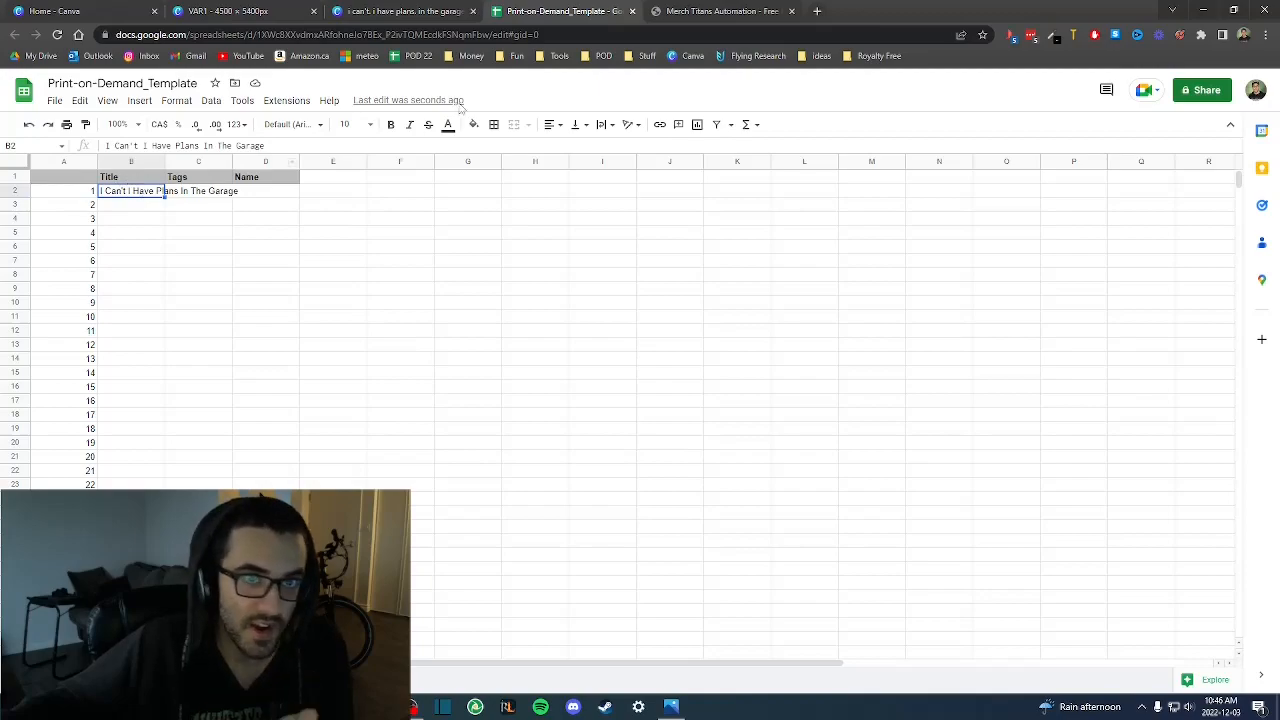
# - Look over the garage-plans design in Canva and the Merch Titans RedBubble Tag Generator page
pyautogui.click(380, 9)
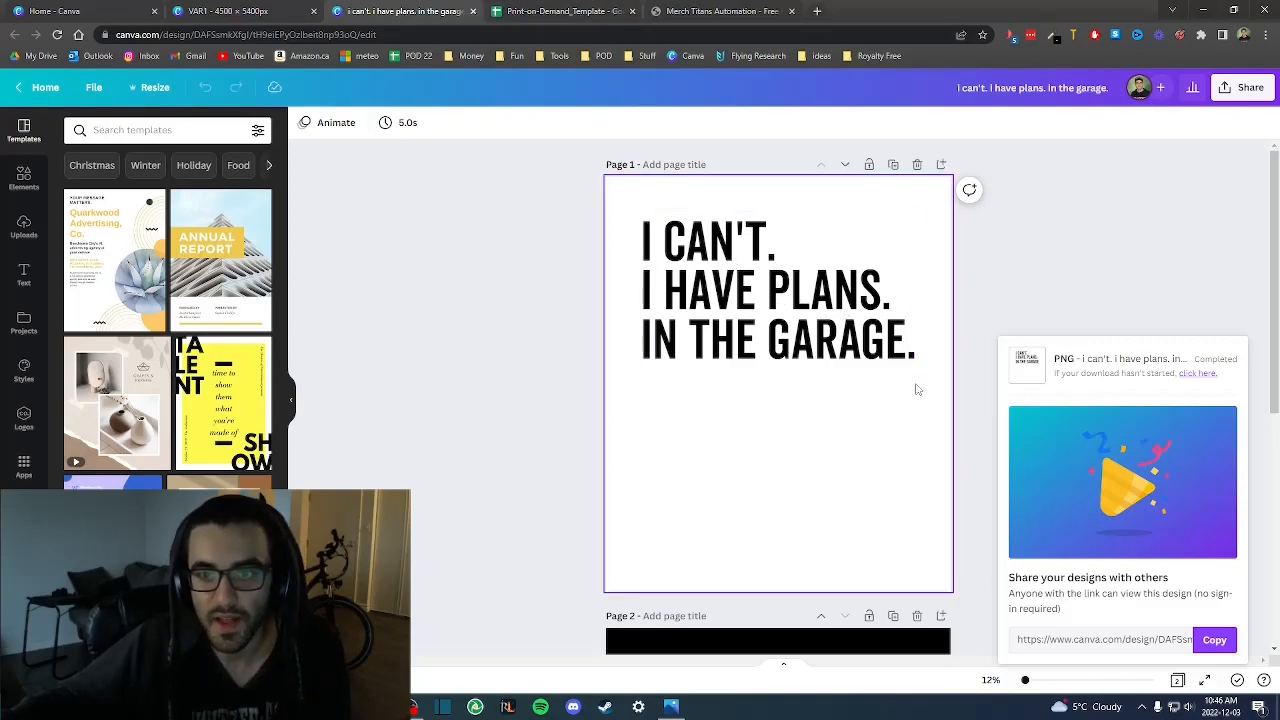
pyautogui.click(560, 11)
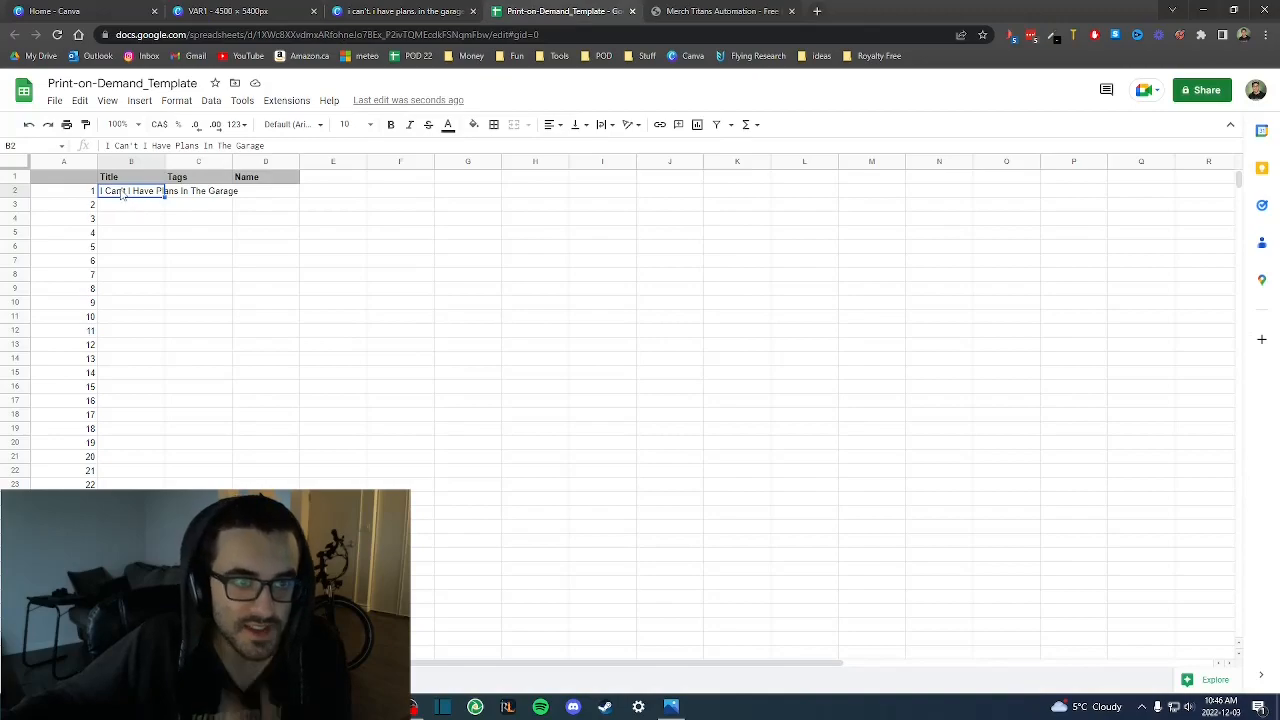
pyautogui.click(200, 194)
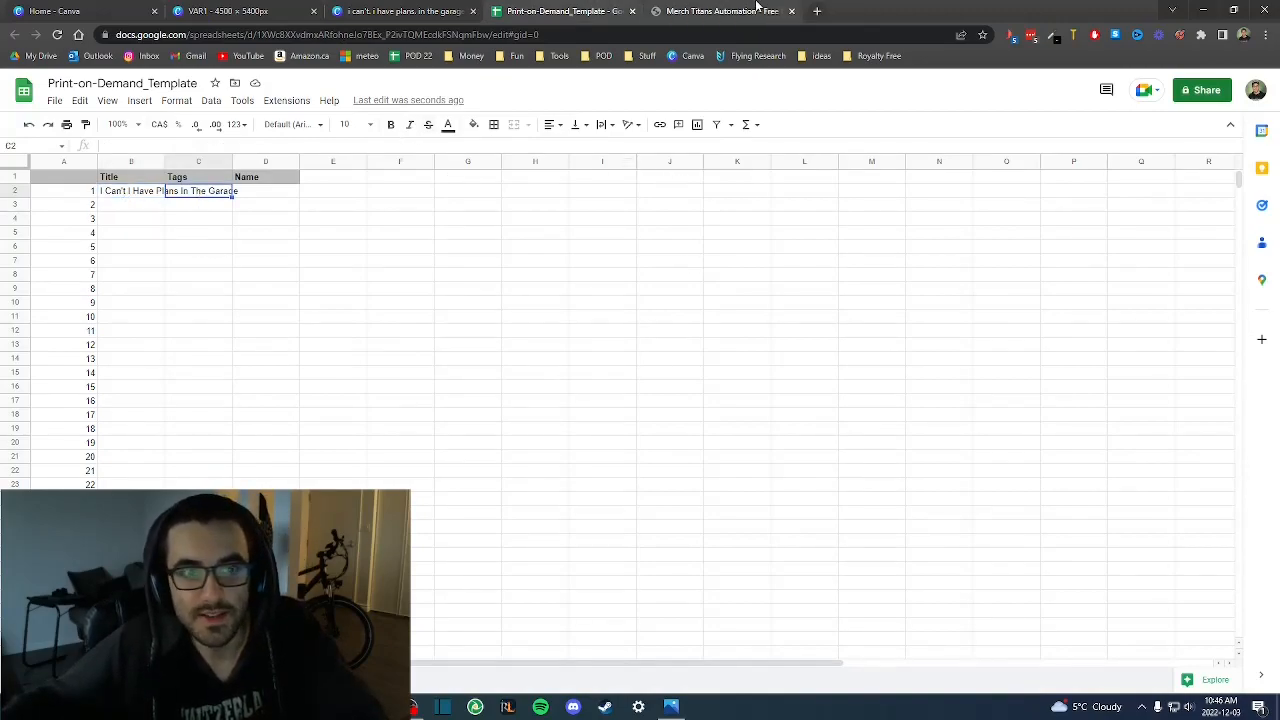
pyautogui.click(720, 11)
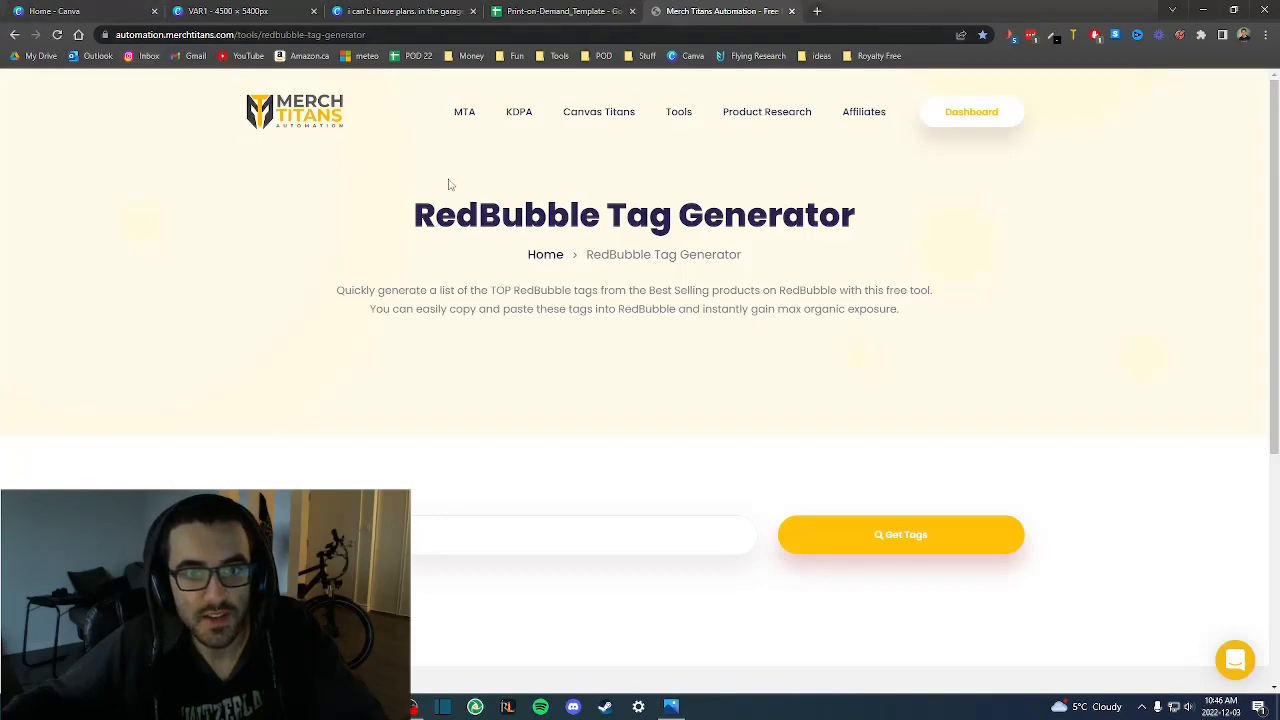
pyautogui.moveTo(412, 209); pyautogui.dragTo(1033, 206)
pyautogui.click(758, 251)
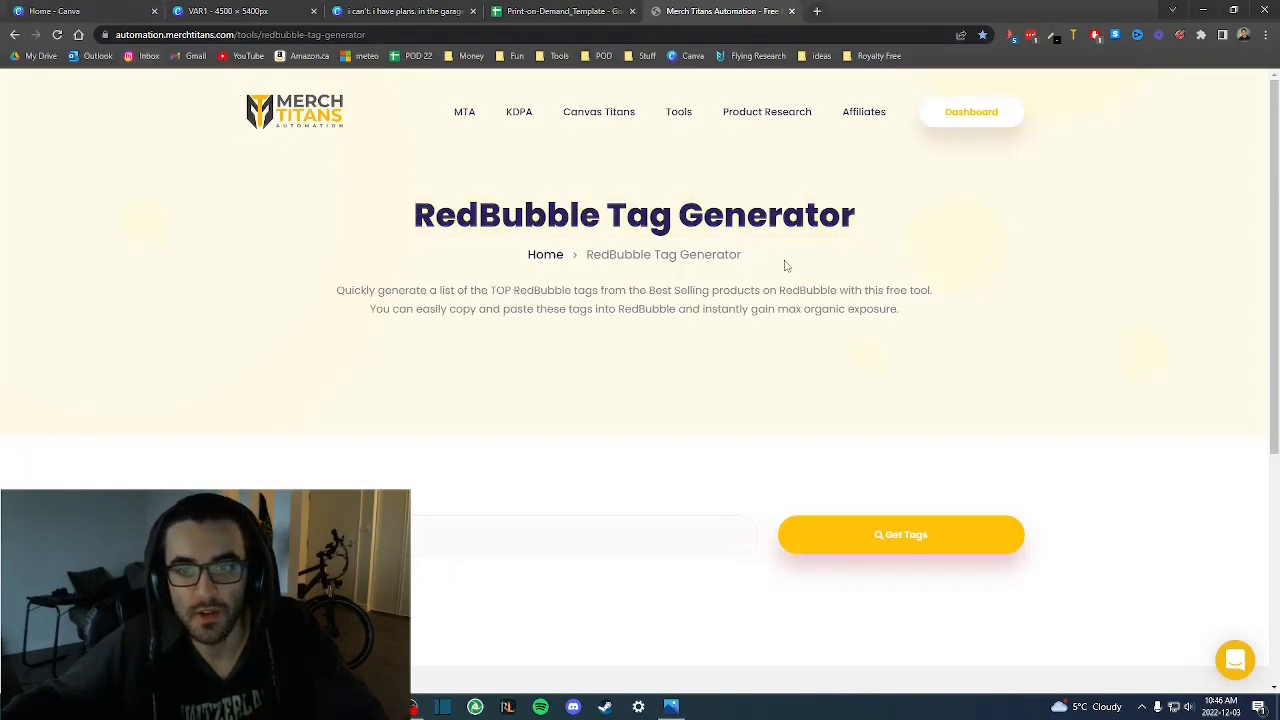
pyautogui.doubleClick(733, 220)
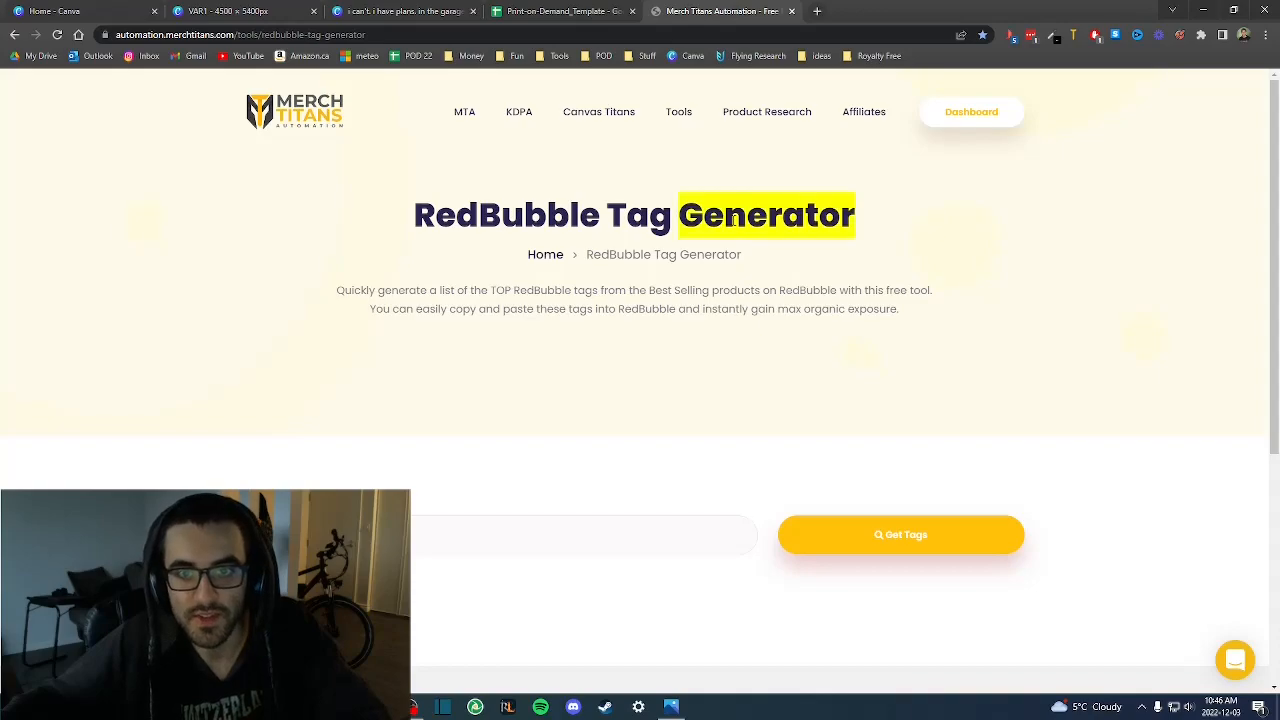
pyautogui.tripleClick(692, 222)
# - Copy the title "I Can't I Have Plans In The Garage" from the spreadsheet and generate RedBubble tags for it in Merch Titans
pyautogui.click(560, 11)
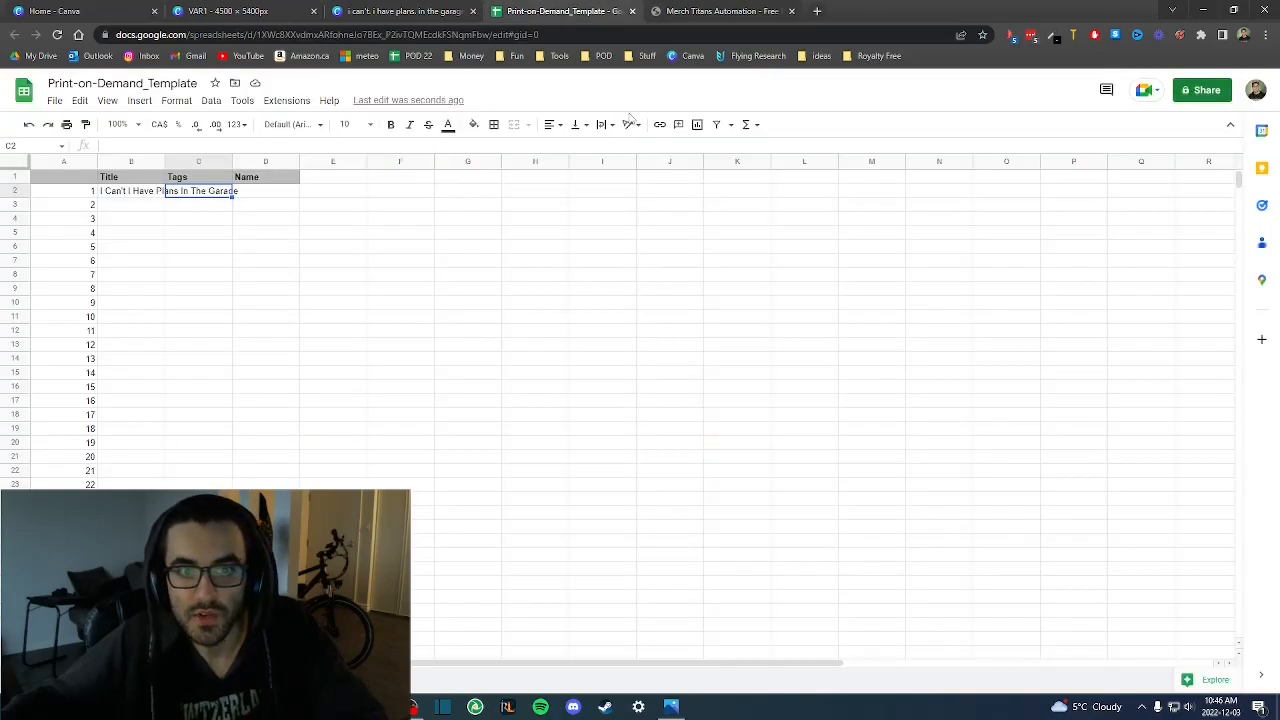
pyautogui.click(141, 194)
pyautogui.hotkey('ctrl', 'c')
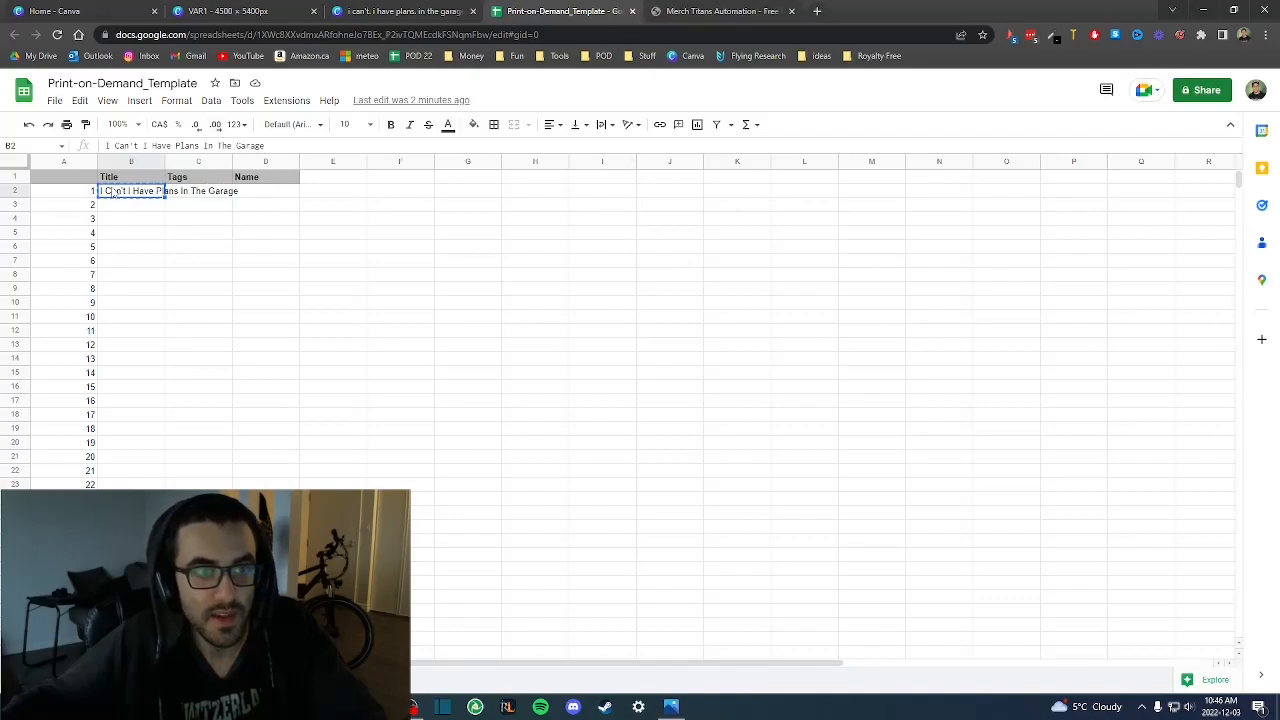
pyautogui.click(720, 11)
pyautogui.hotkey('ctrl', 'v')
pyautogui.click(838, 532)
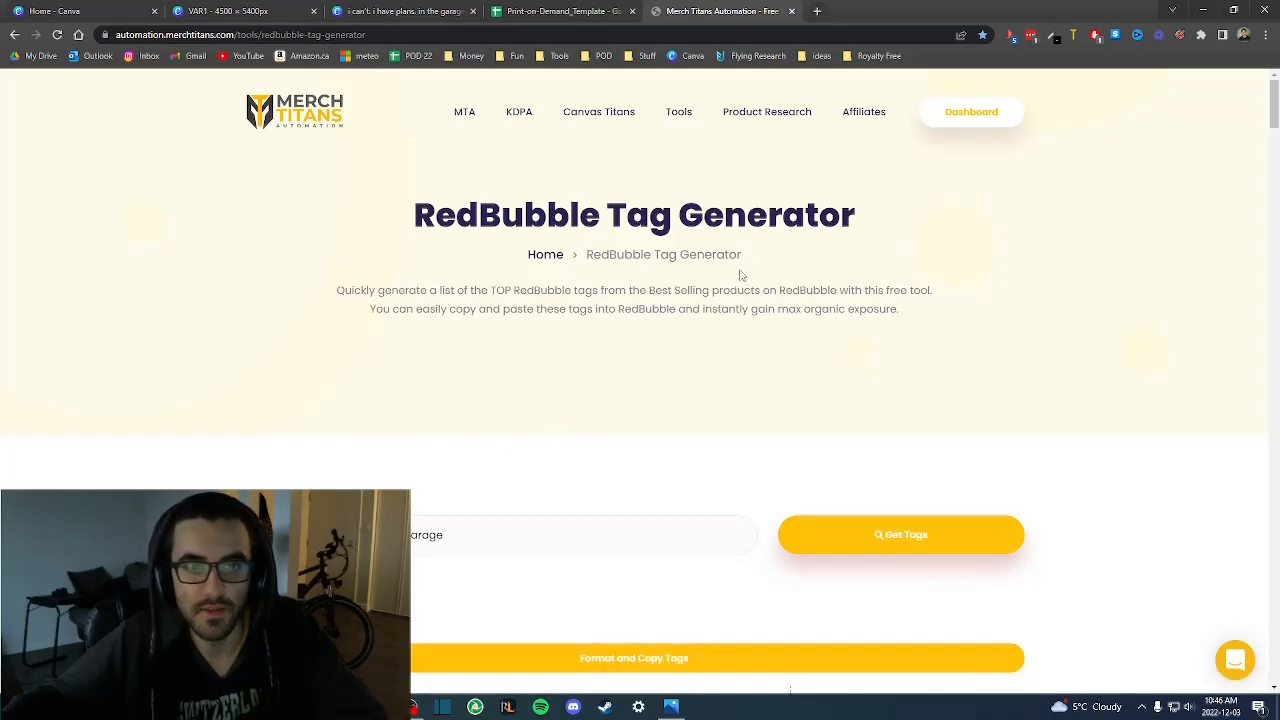
# - Format and copy the generated tags, and paste them into the Tags cell C2 of the Print-on-Demand_Template spreadsheet
pyautogui.scroll(-3, 725, 285)
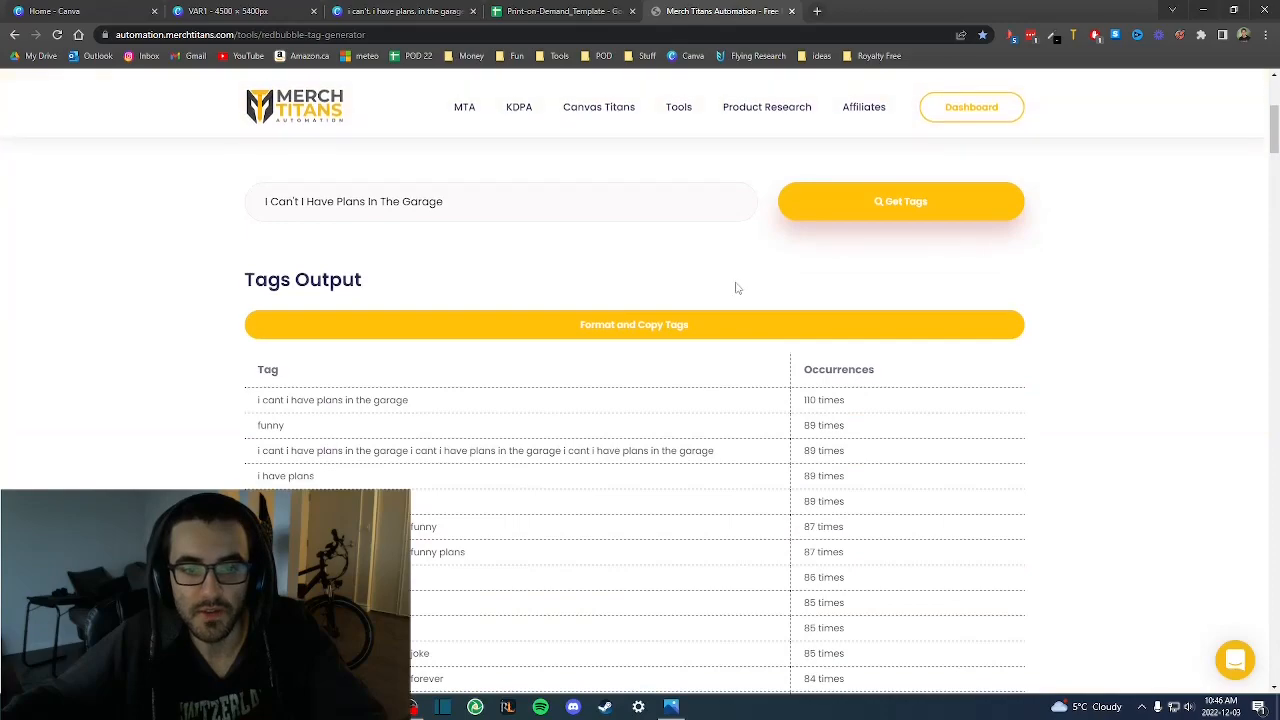
pyautogui.click(642, 328)
pyautogui.moveTo(537, 82); pyautogui.dragTo(571, 136)
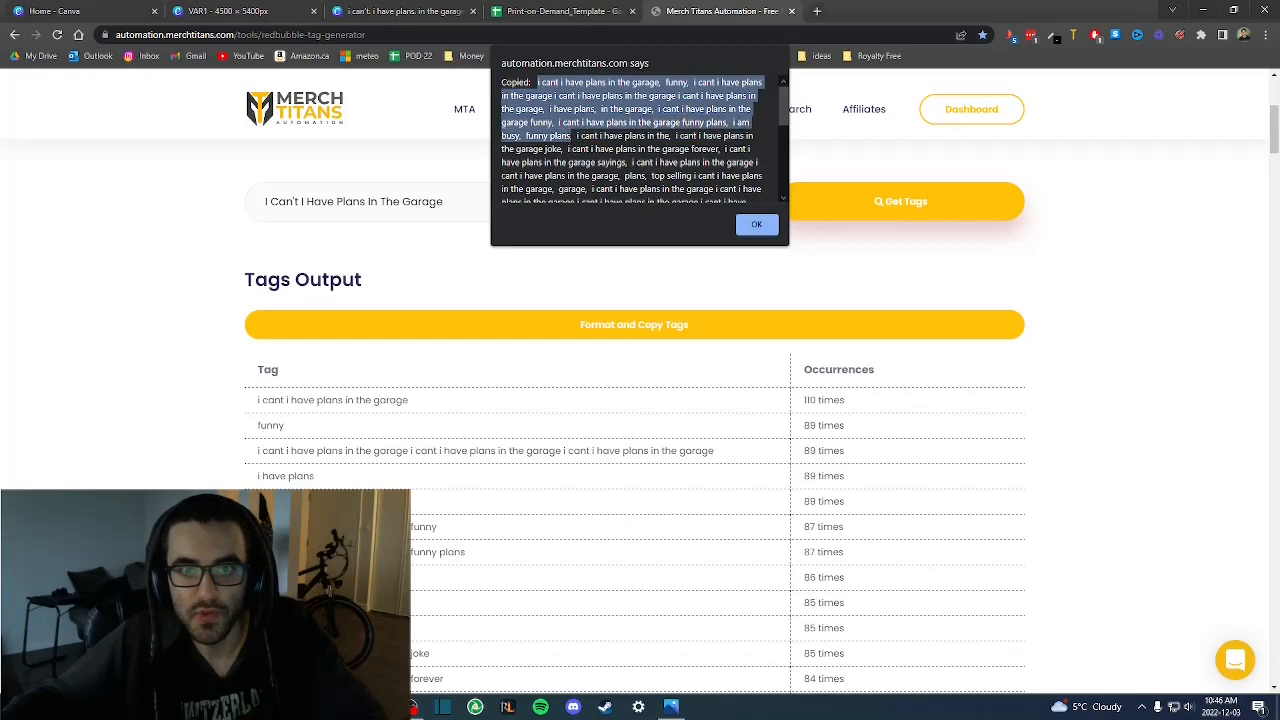
pyautogui.click(530, 10)
pyautogui.click(205, 195)
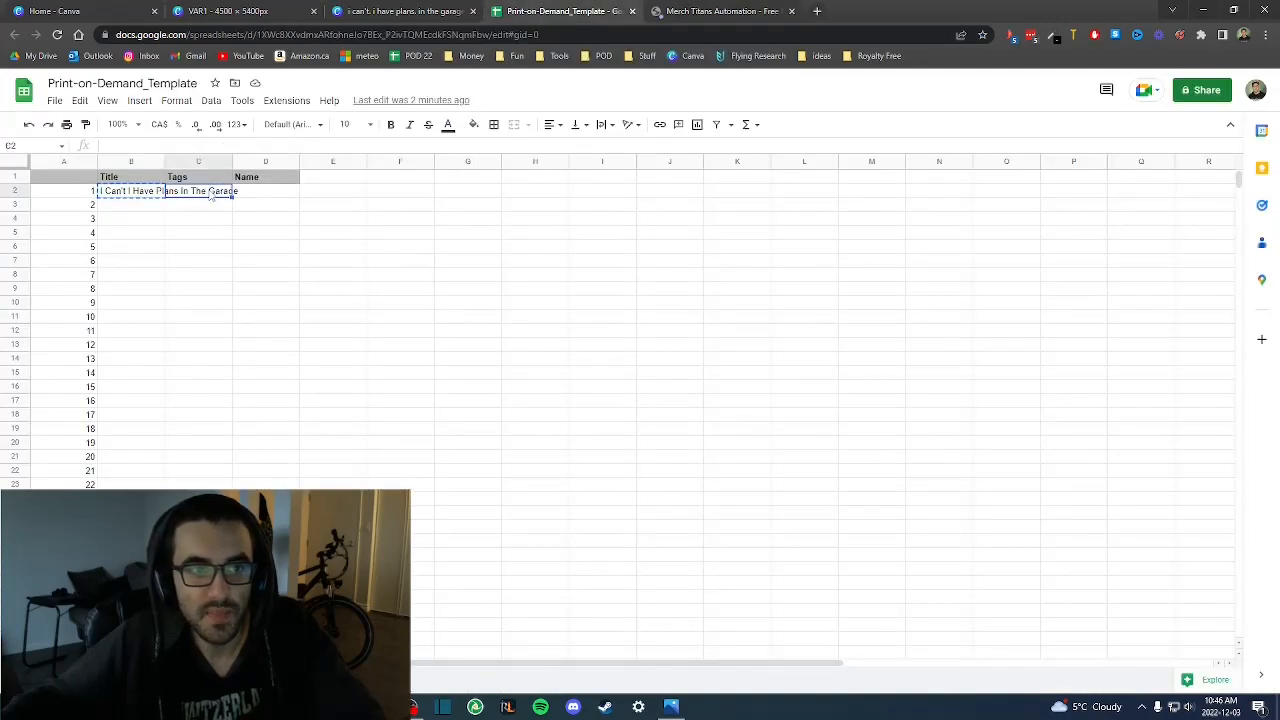
pyautogui.hotkey('ctrl', 'v')
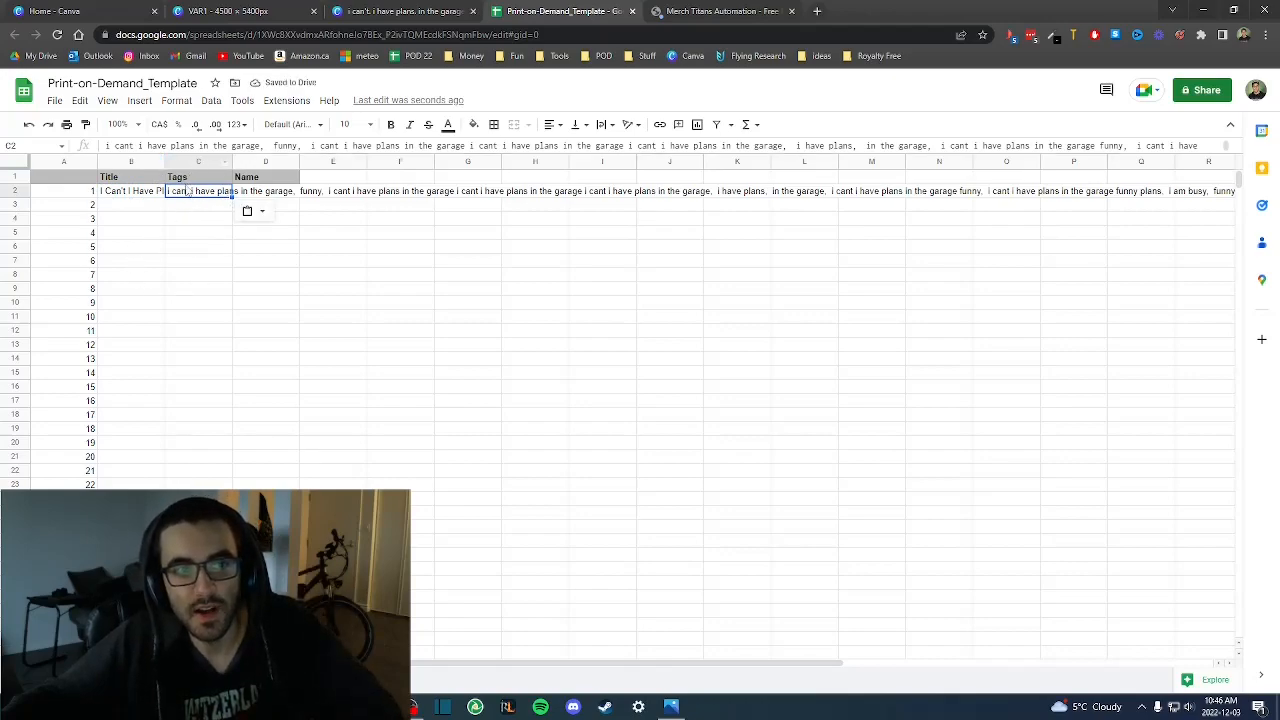
pyautogui.click(148, 197)
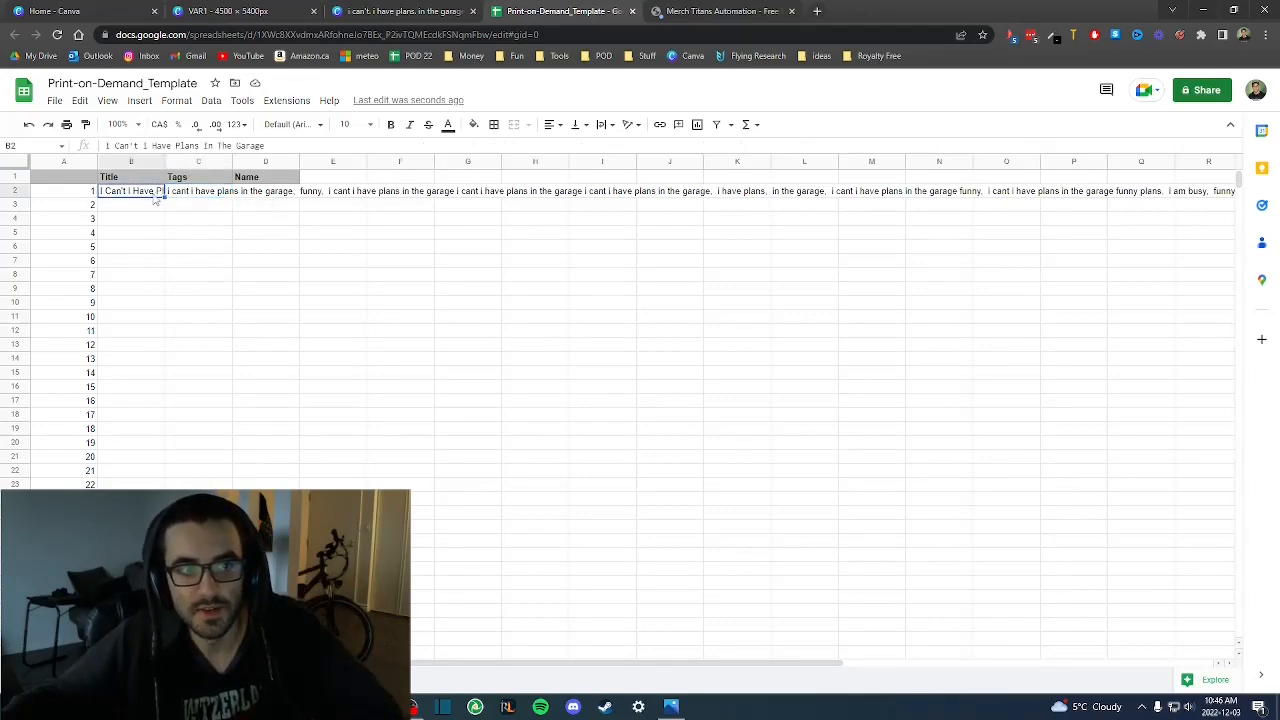
pyautogui.moveTo(126, 196); pyautogui.dragTo(185, 195)
pyautogui.click(316, 346)
pyautogui.click(221, 222)
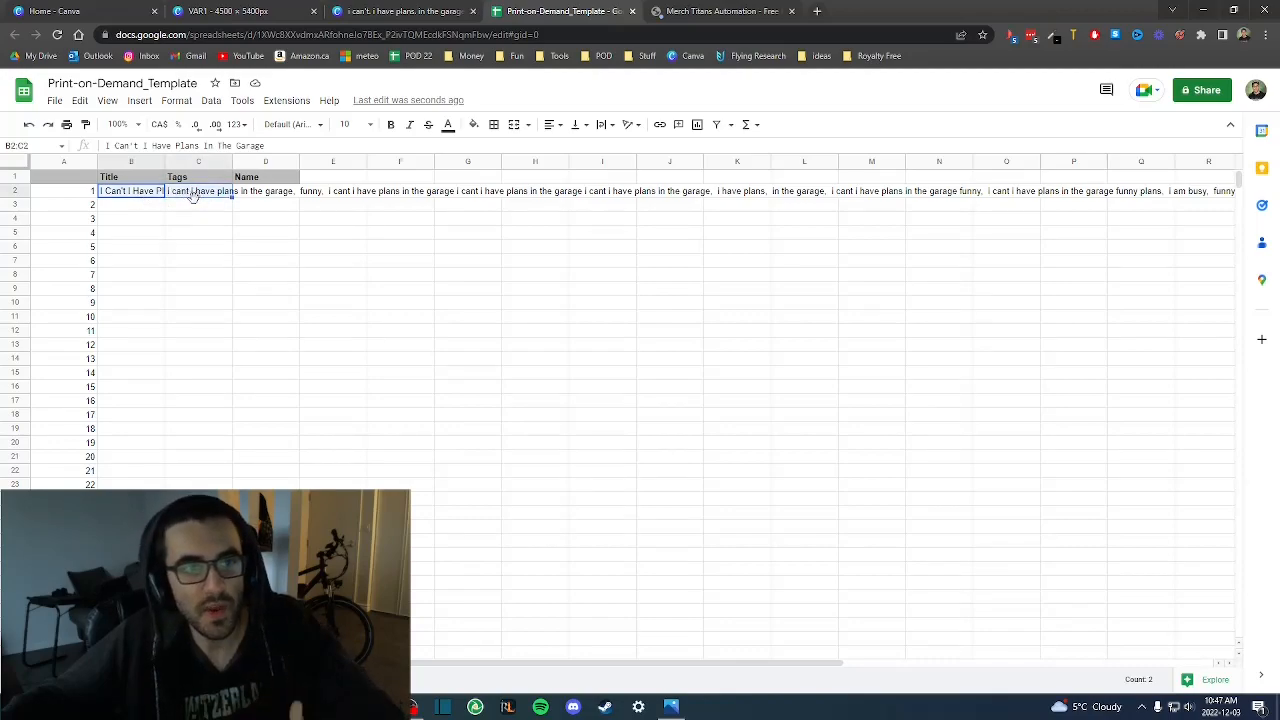
pyautogui.click(118, 197)
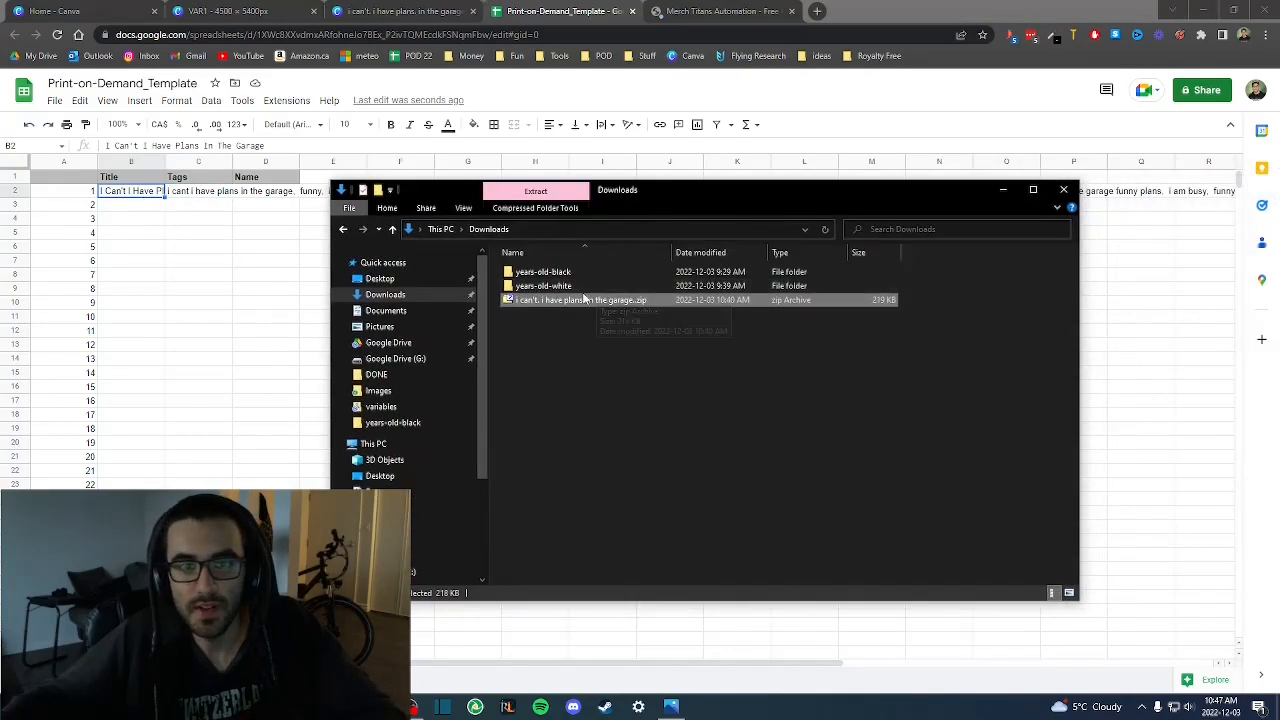
# - Extract the "i can't. i have plans. in the garage" zip archive into the Downloads folder and delete the archive
pyautogui.rightClick(564, 300)
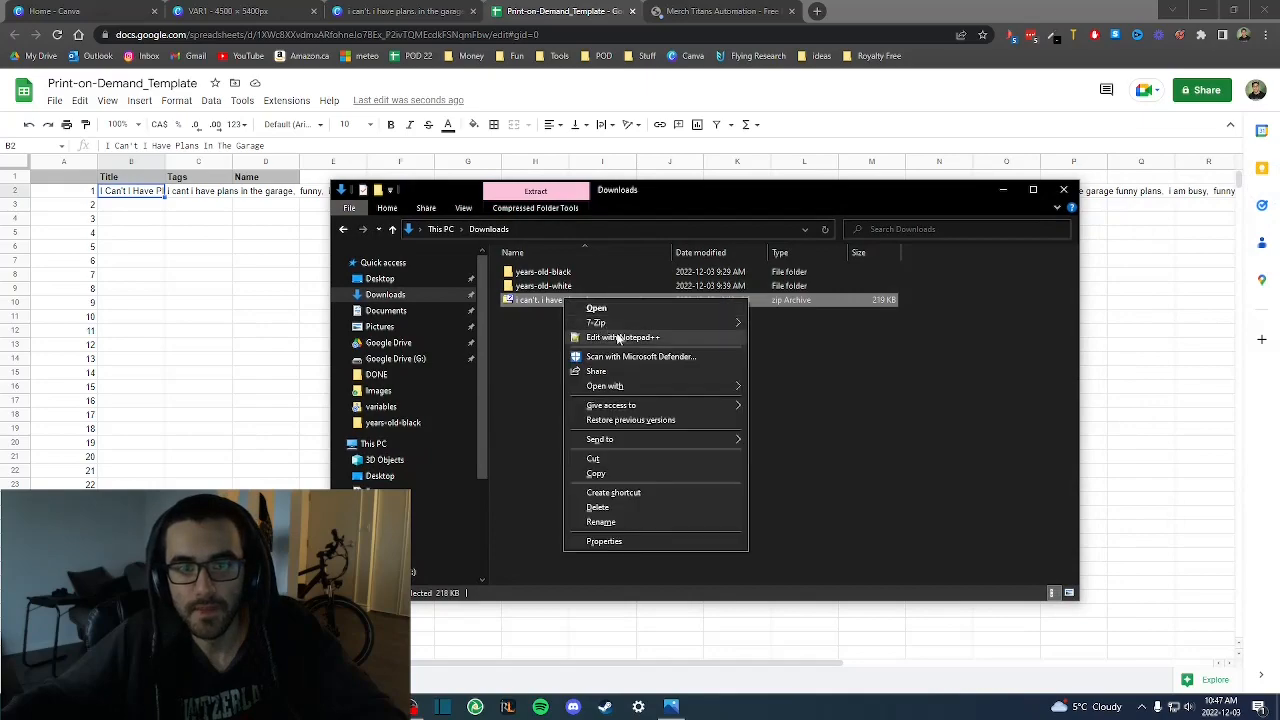
pyautogui.moveTo(605, 322)
pyautogui.click(800, 367)
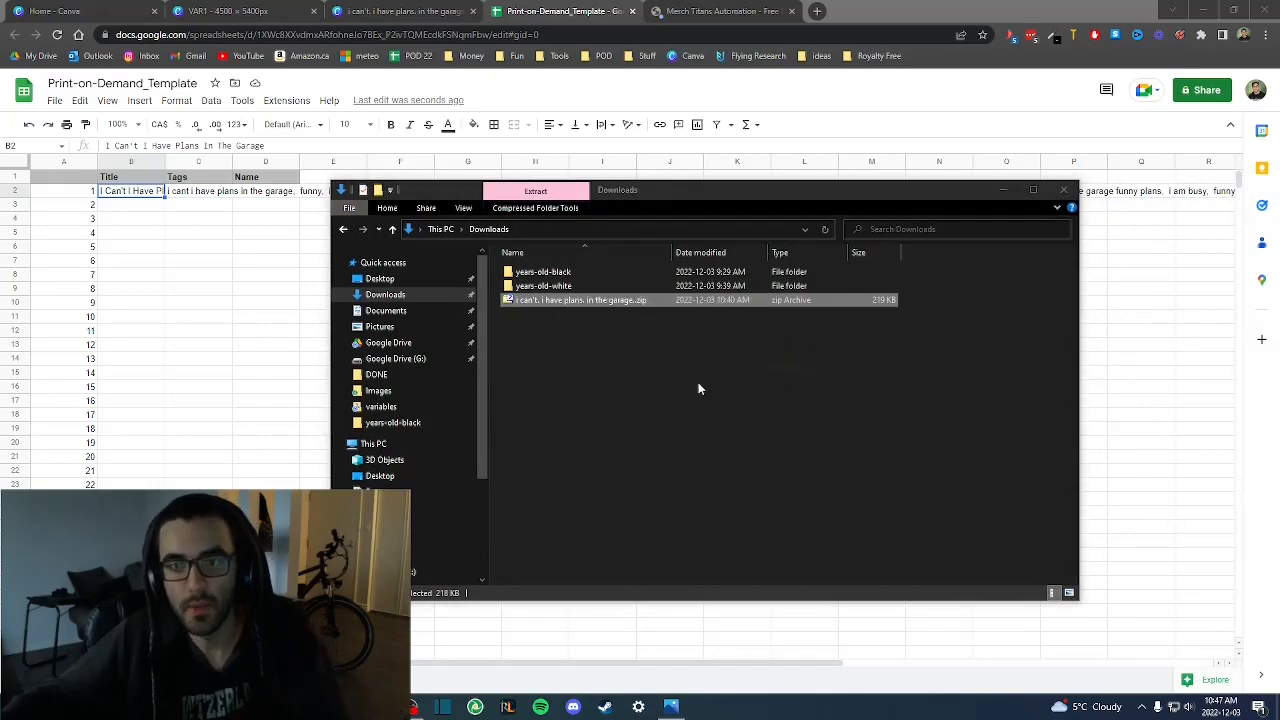
pyautogui.click(562, 330)
pyautogui.press('Delete')
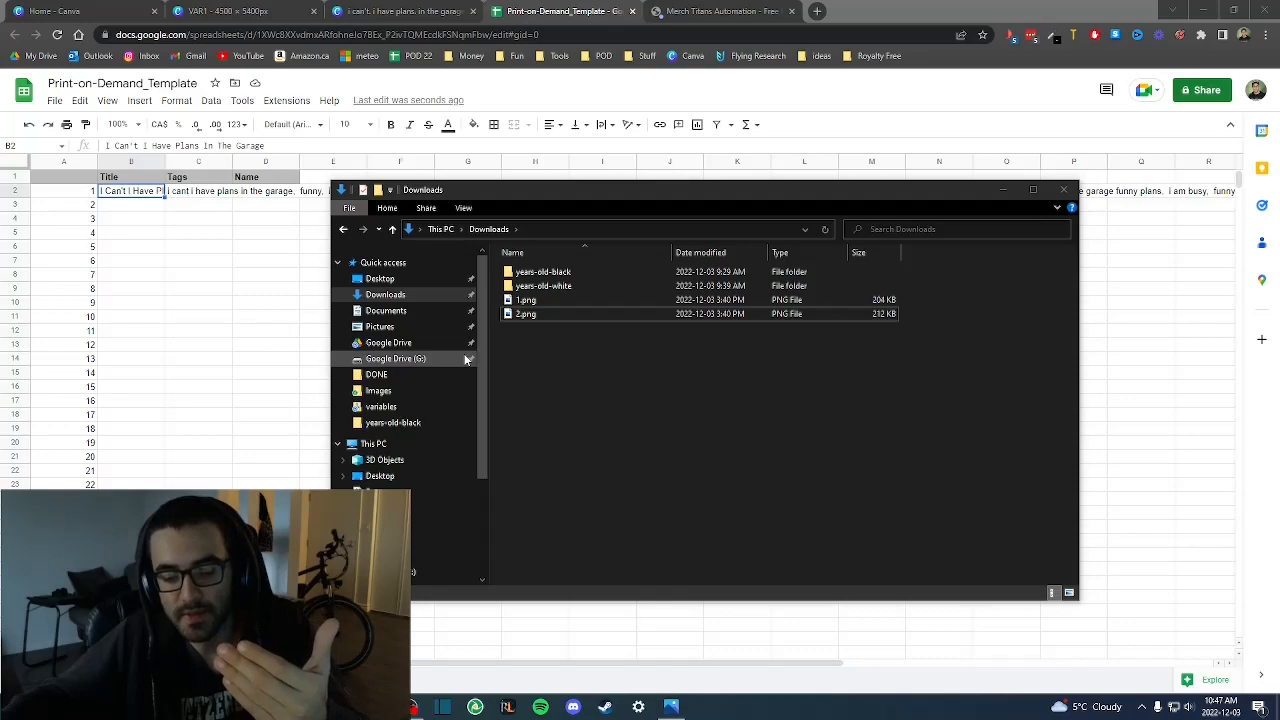
# - Preview the extracted image 2.png to check its text colour, and close the viewer
pyautogui.click(518, 315)
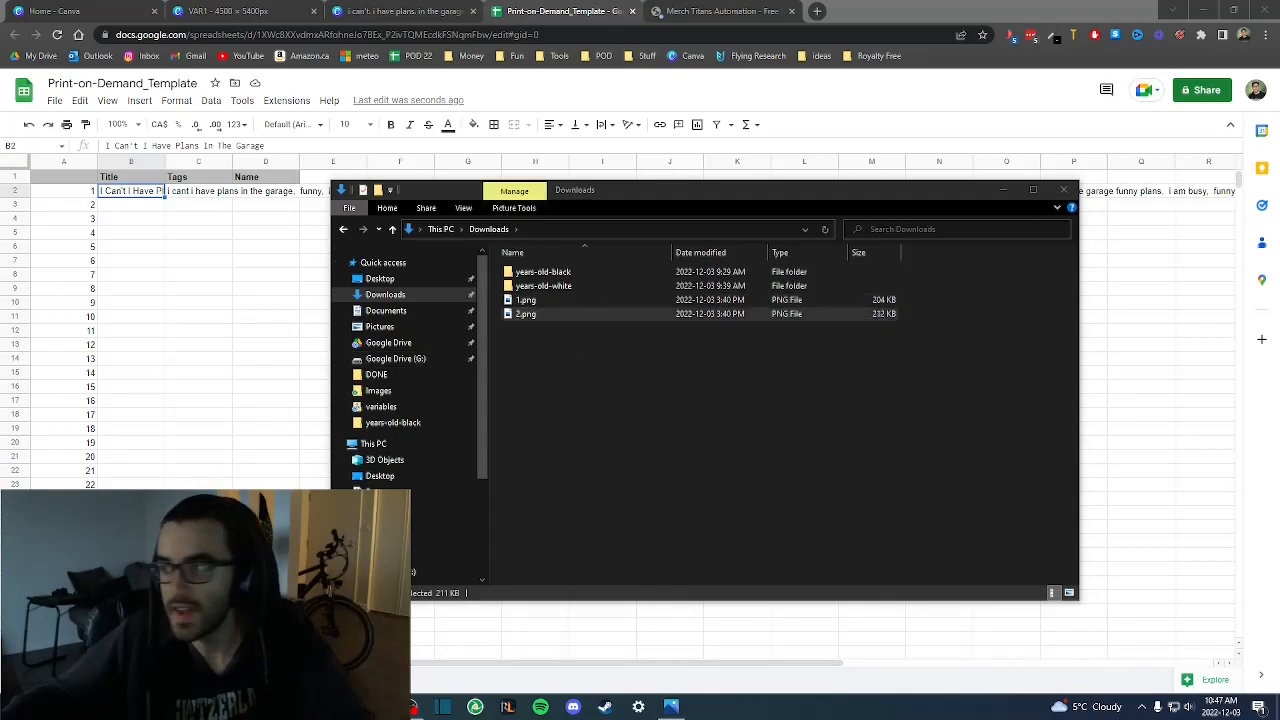
pyautogui.doubleClick(525, 314)
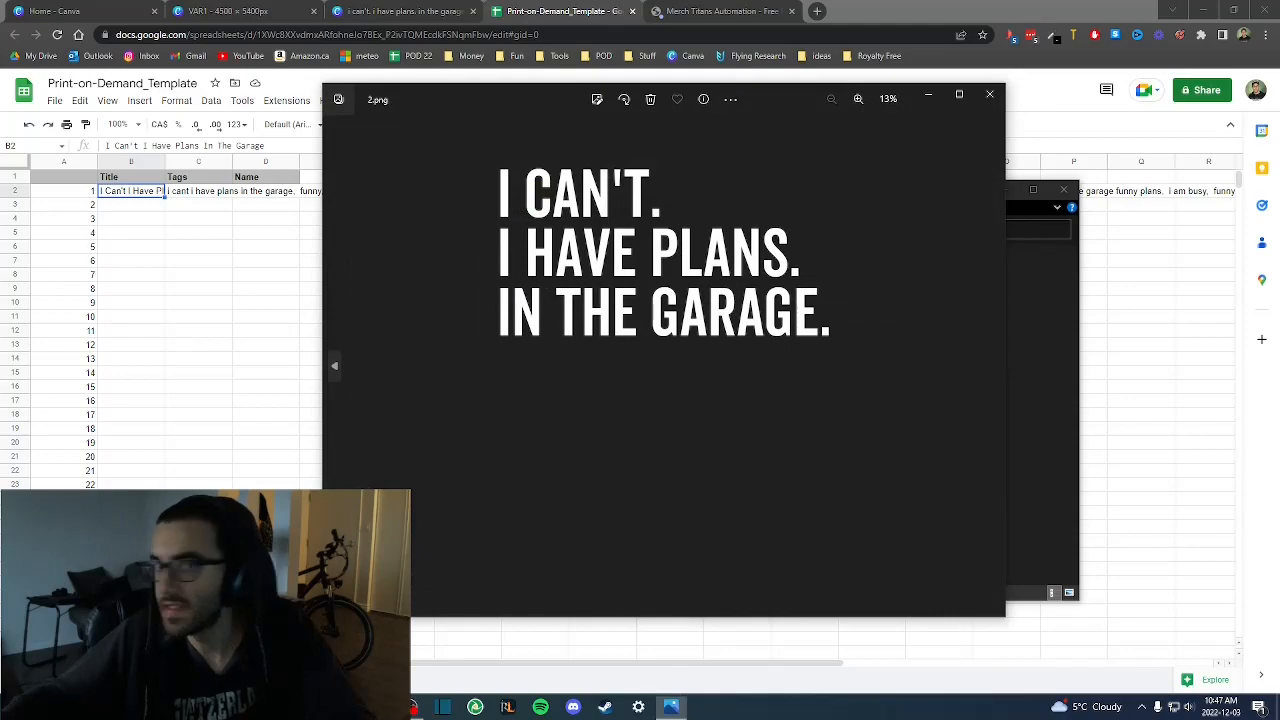
pyautogui.click(990, 94)
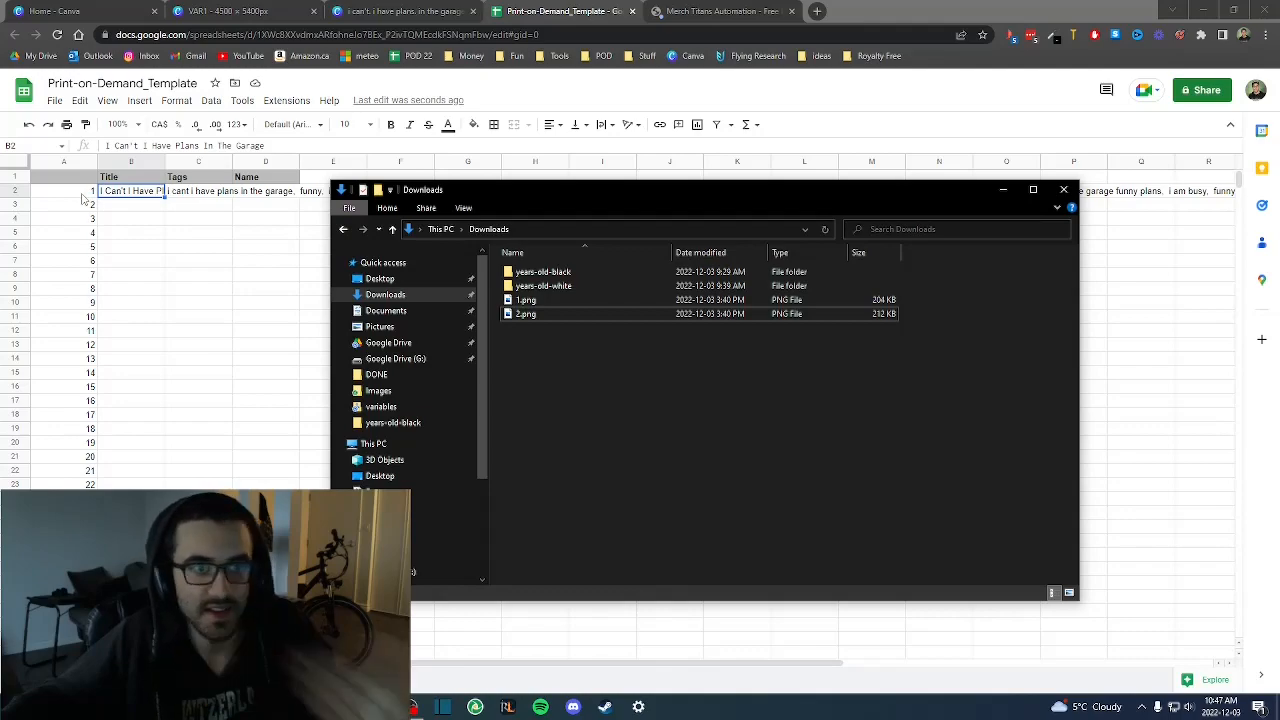
pyautogui.click(526, 300)
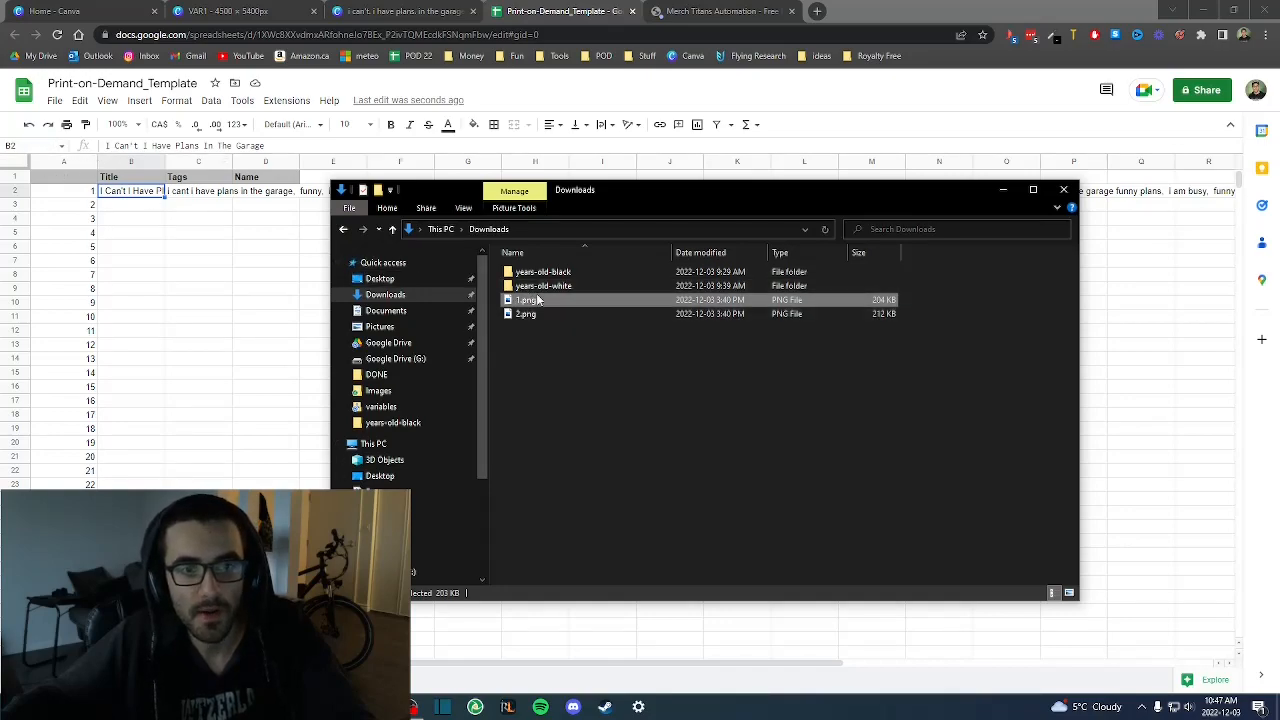
pyautogui.doubleClick(525, 313)
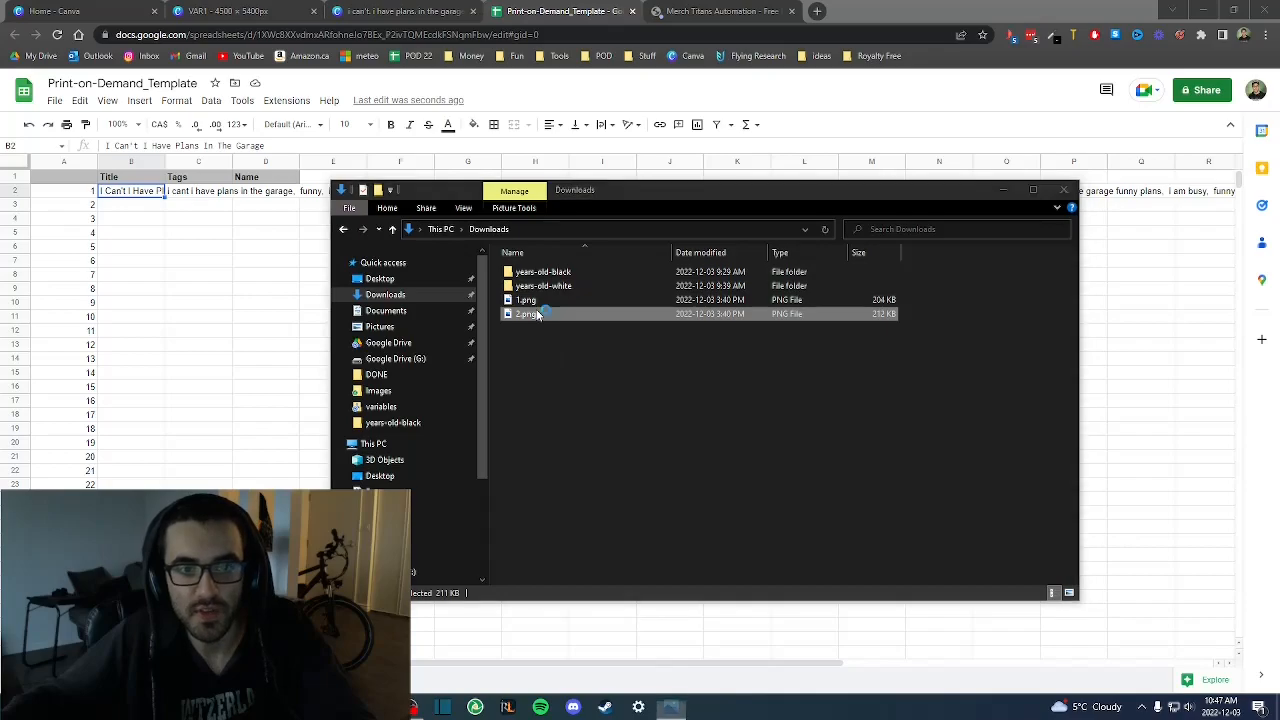
pyautogui.click(990, 95)
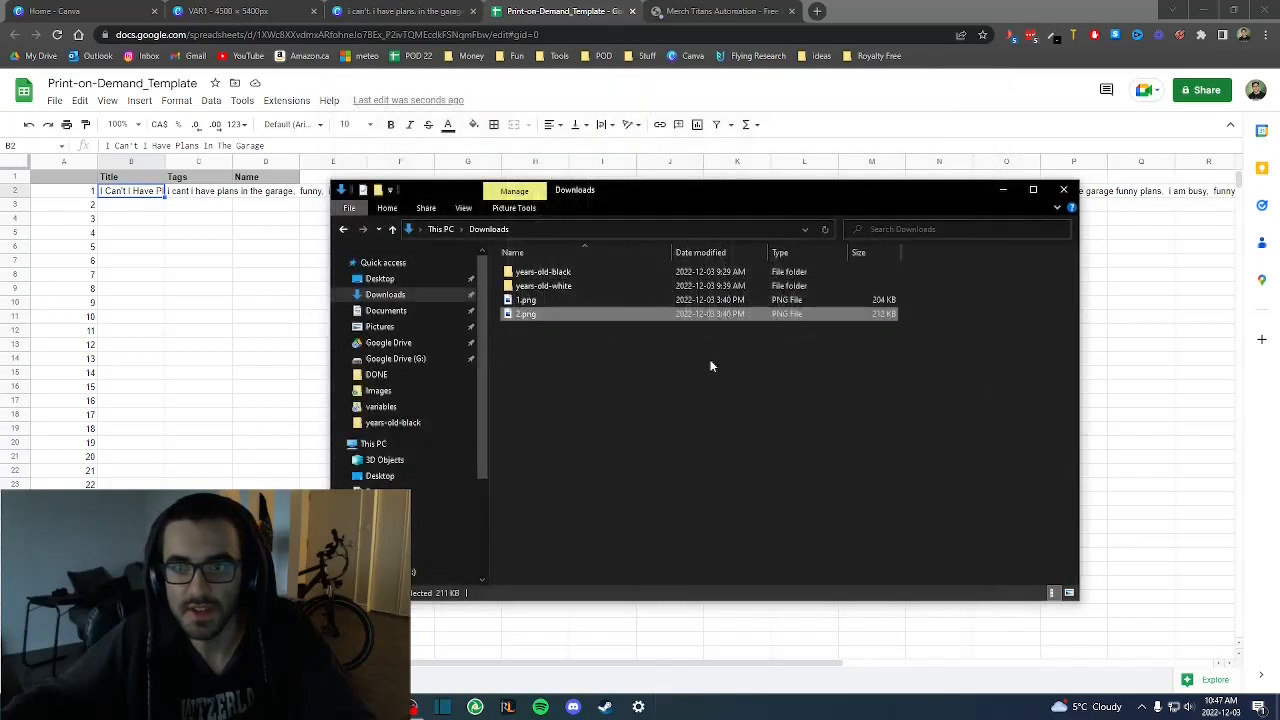
# - Rename 1.png as 1b.png and check the renamed image in the viewer
pyautogui.click(555, 299)
pyautogui.press('F2')
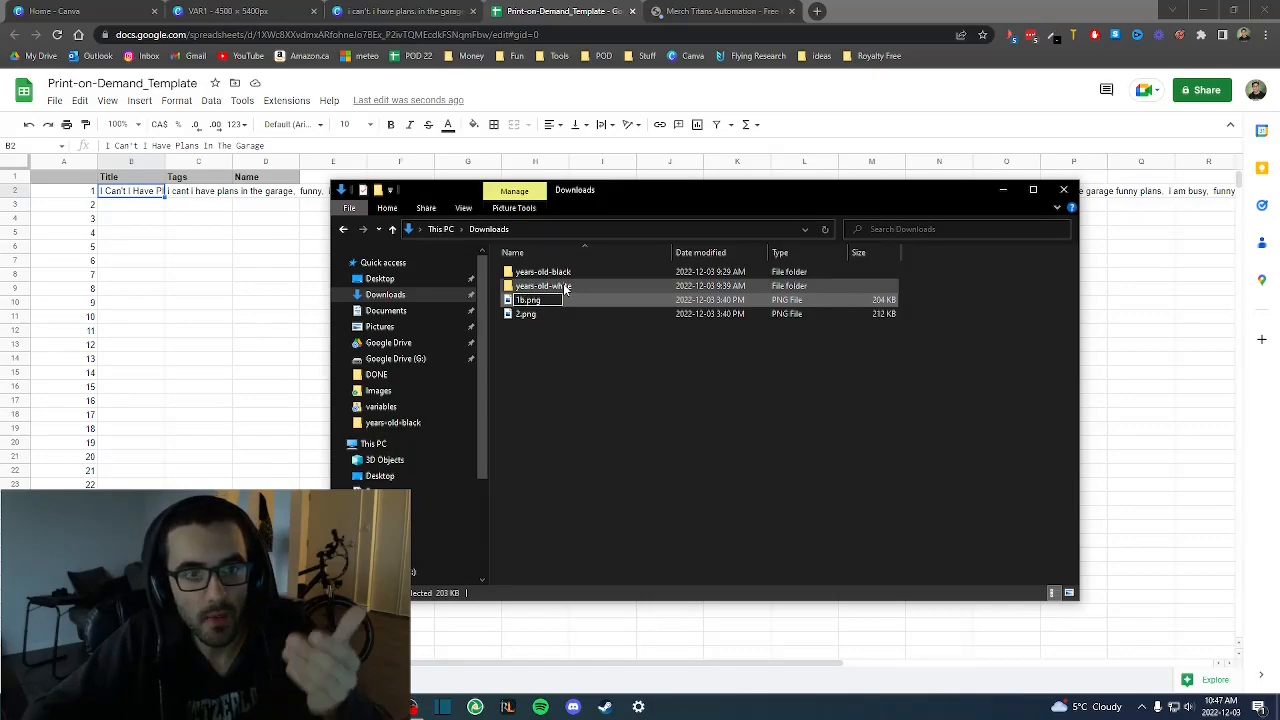
pyautogui.press('Return')
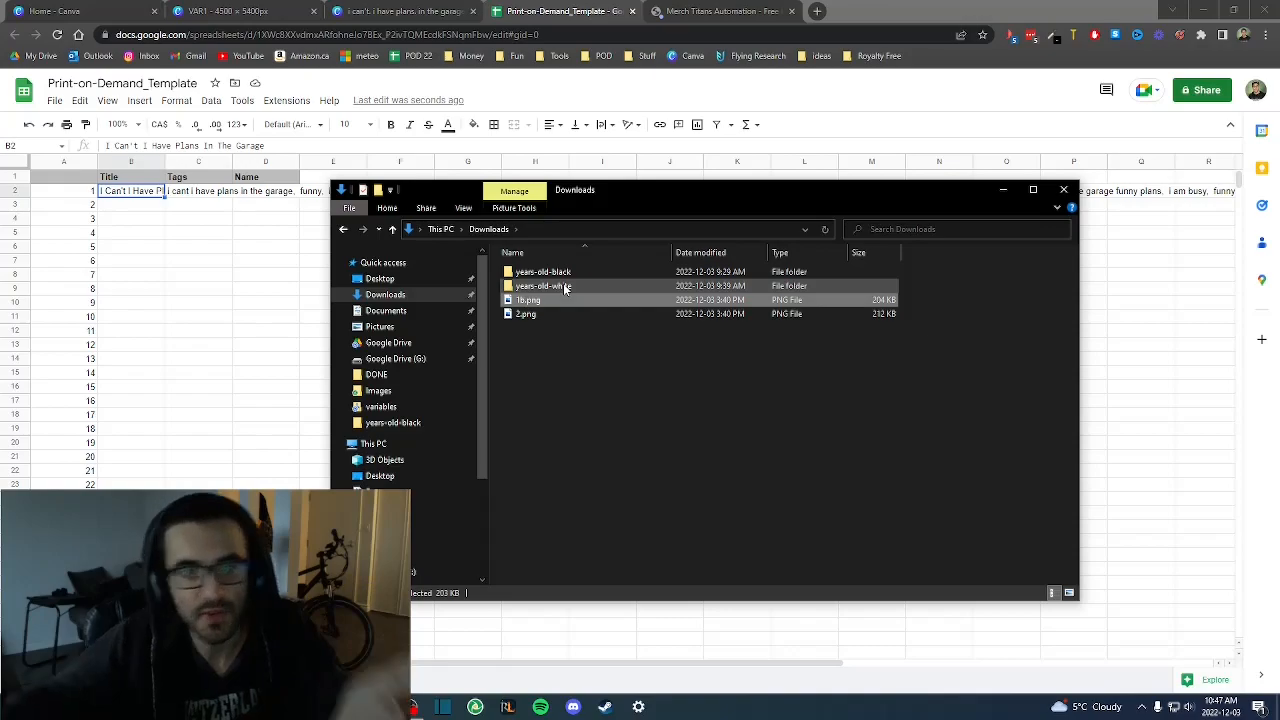
pyautogui.doubleClick(574, 300)
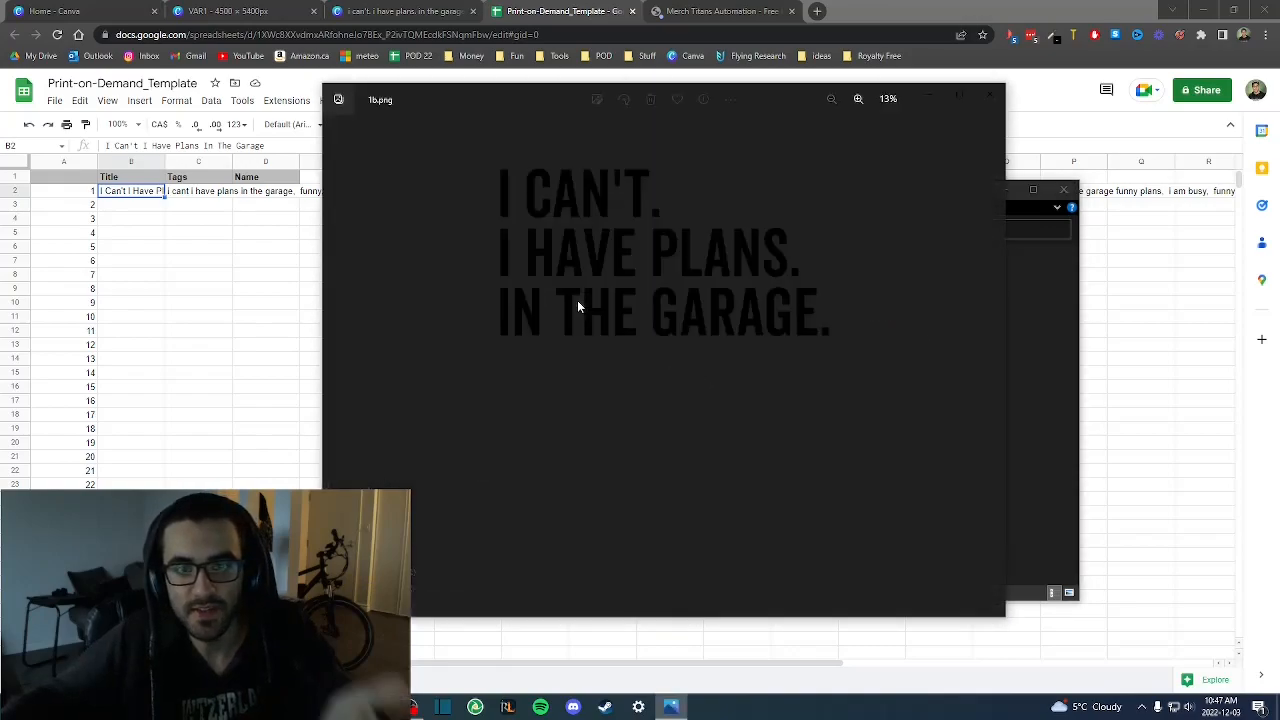
pyautogui.click(990, 95)
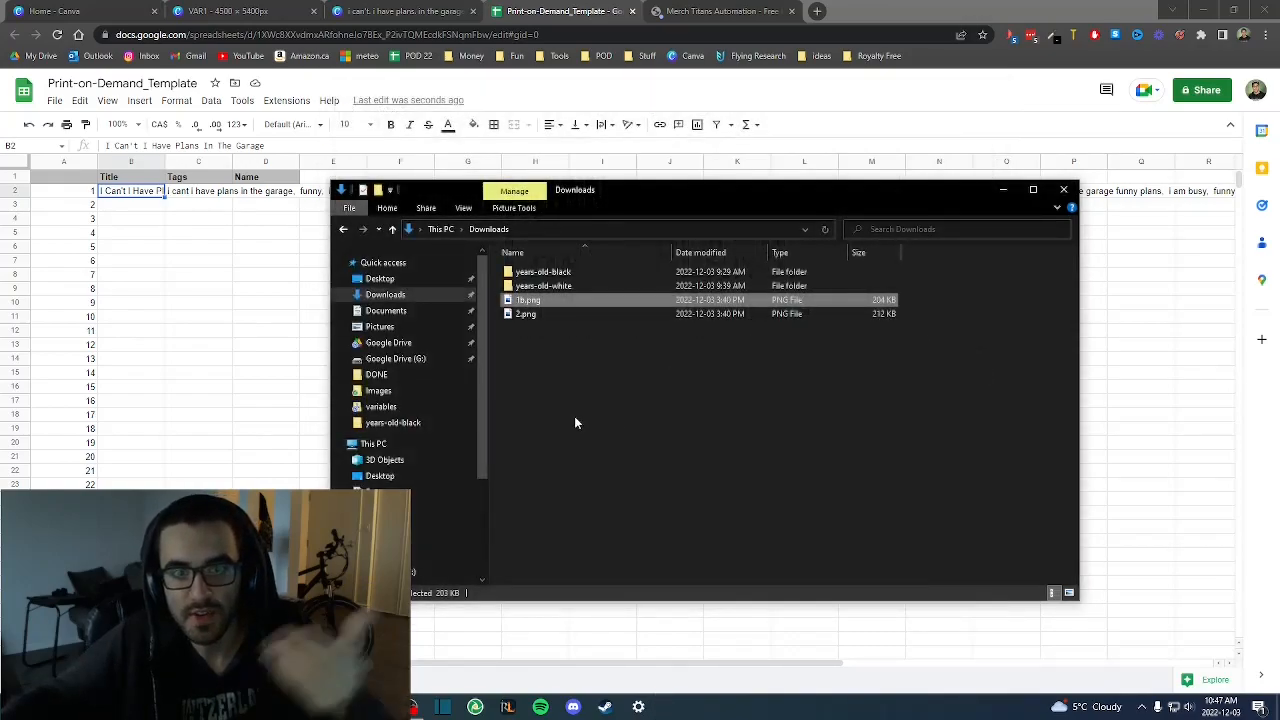
# - Rename 2.png as 1w.png and check the renamed image in the viewer
pyautogui.click(539, 314)
pyautogui.press('F2')
pyautogui.write('1w')
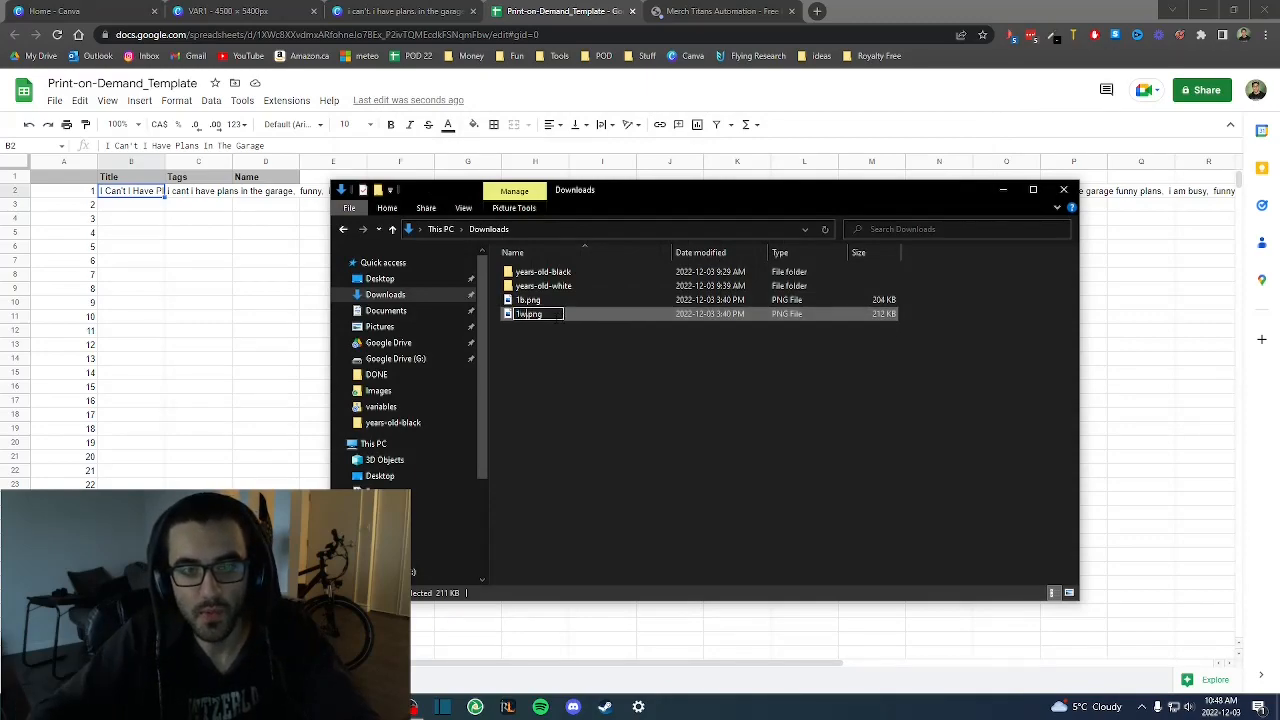
pyautogui.press('Return')
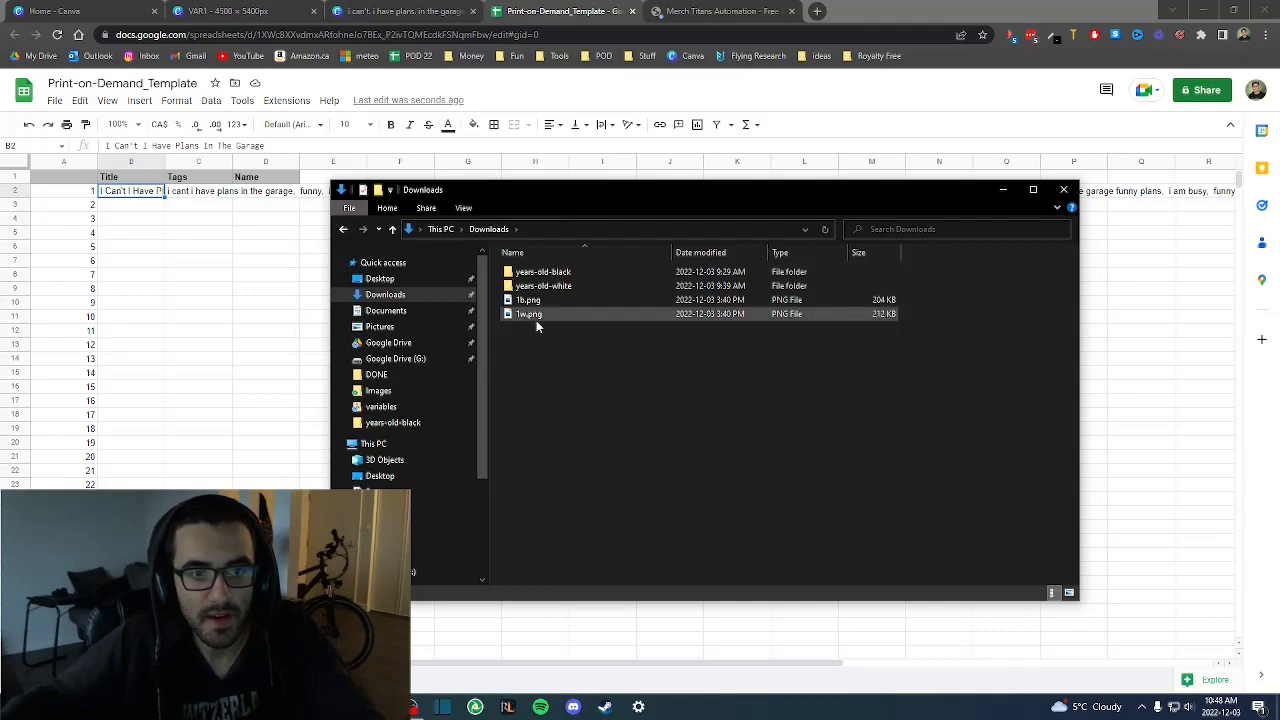
pyautogui.doubleClick(532, 316)
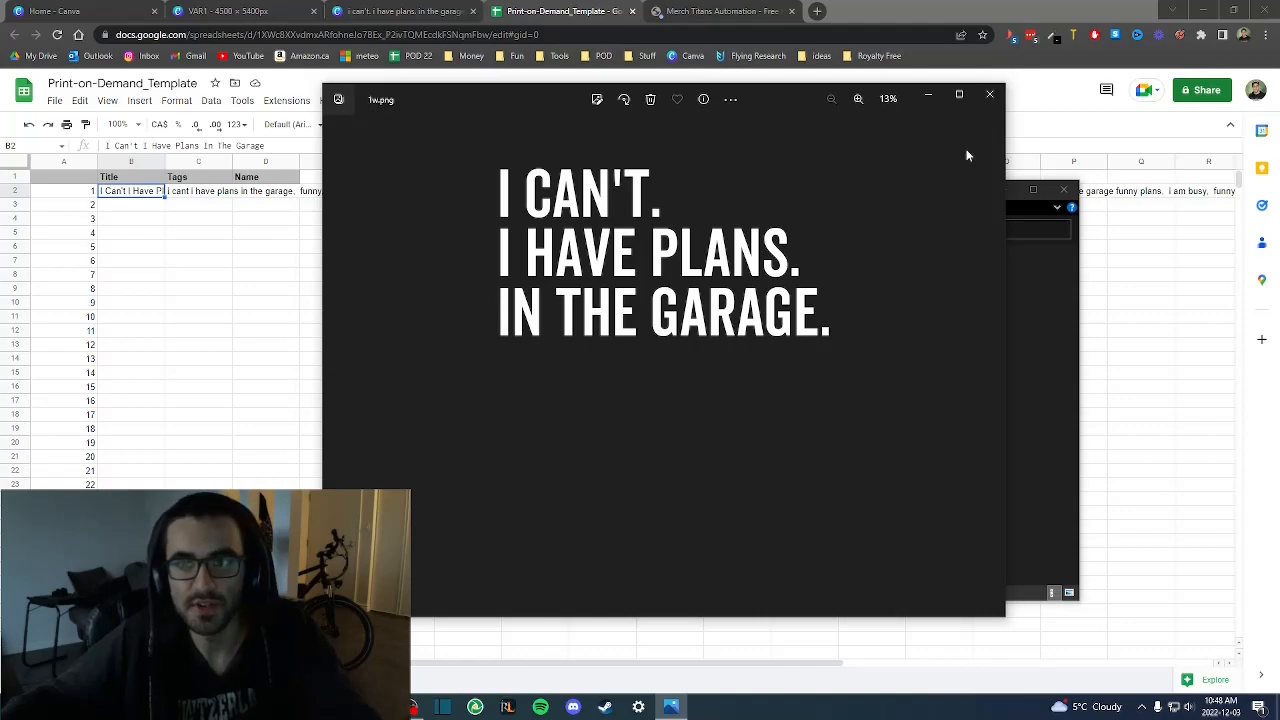
pyautogui.click(988, 97)
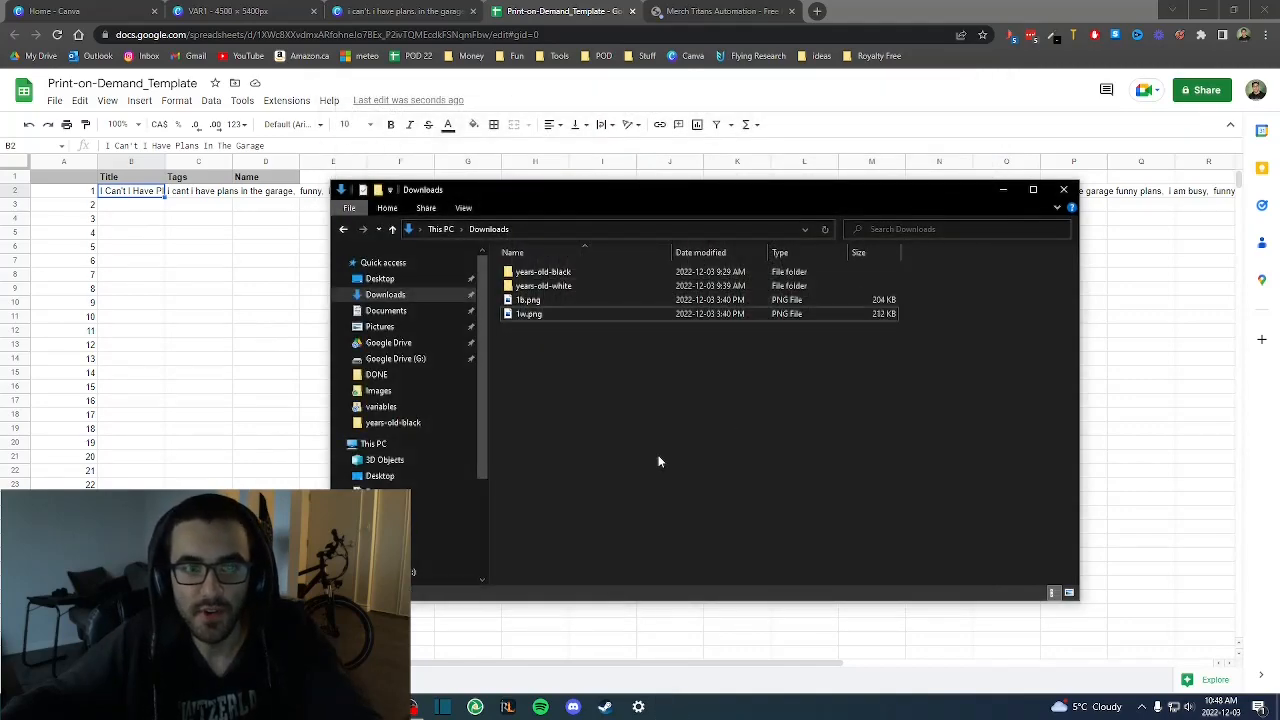
# - Switch to the VAR1 design in Canva and add a heading reading "TEST DeSIGN" to the blank page
pyautogui.click(228, 11)
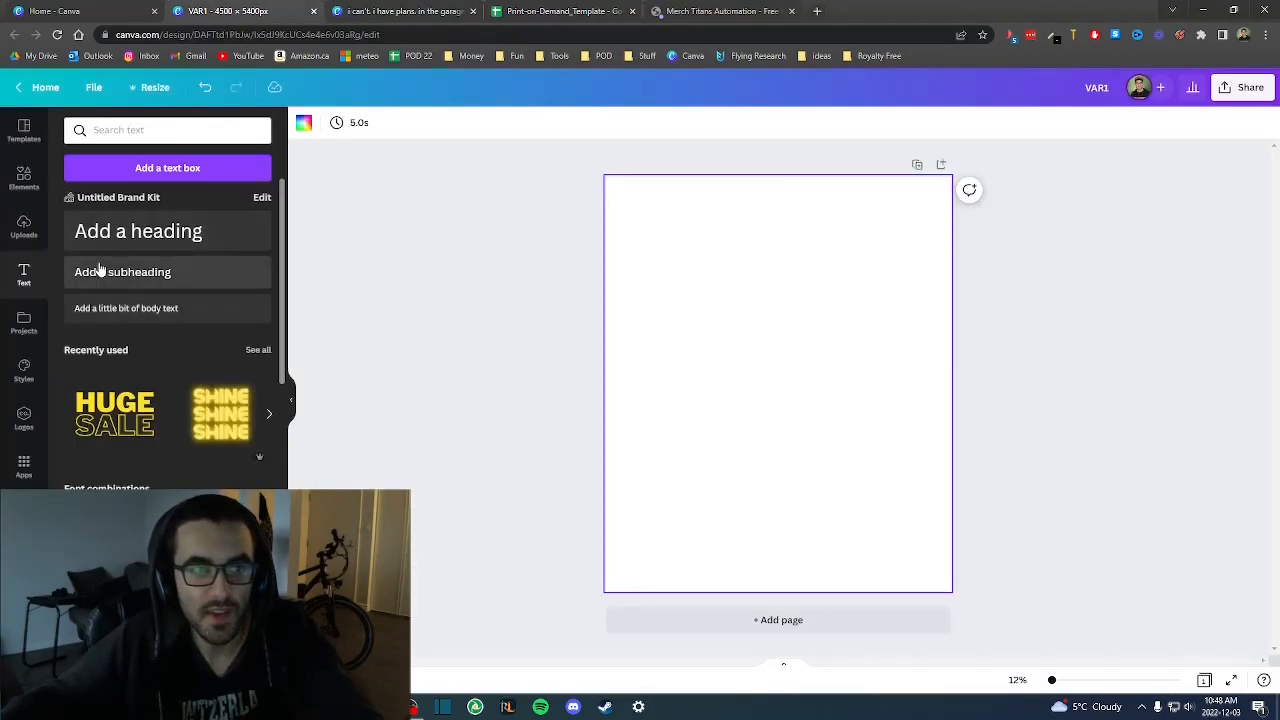
pyautogui.click(165, 231)
pyautogui.write('TEST')
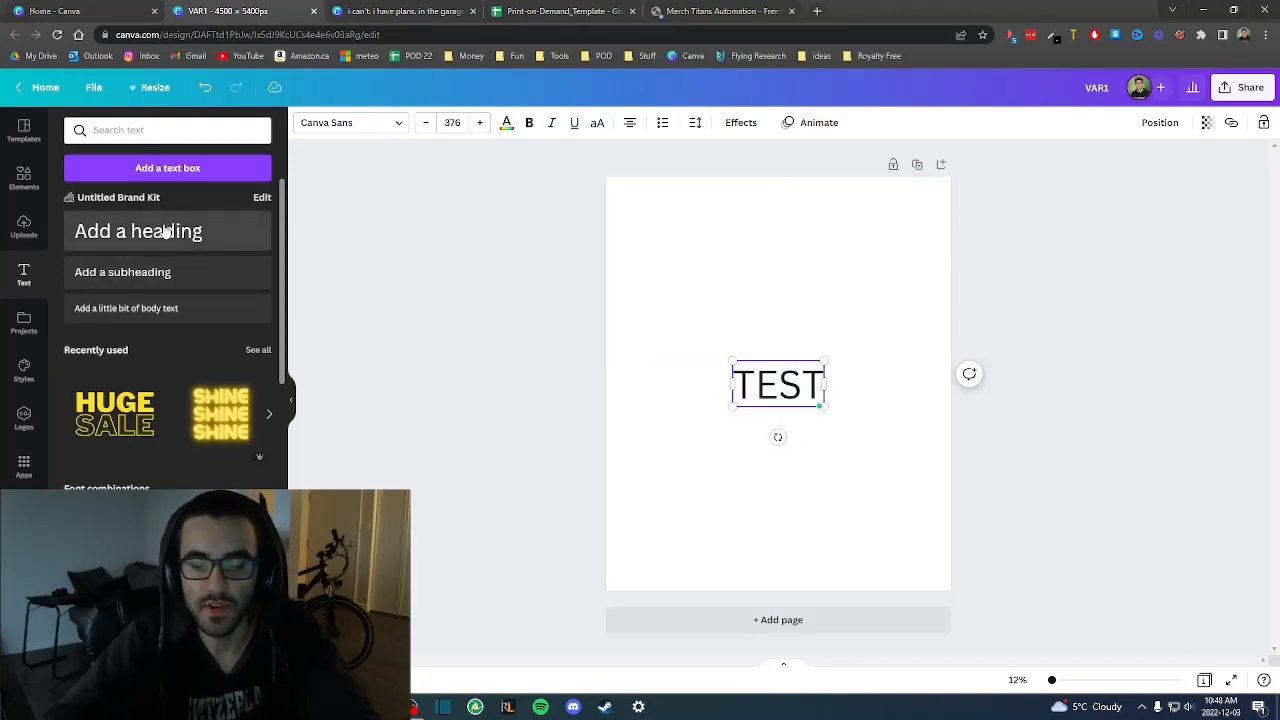
pyautogui.write(' DeSIGN')
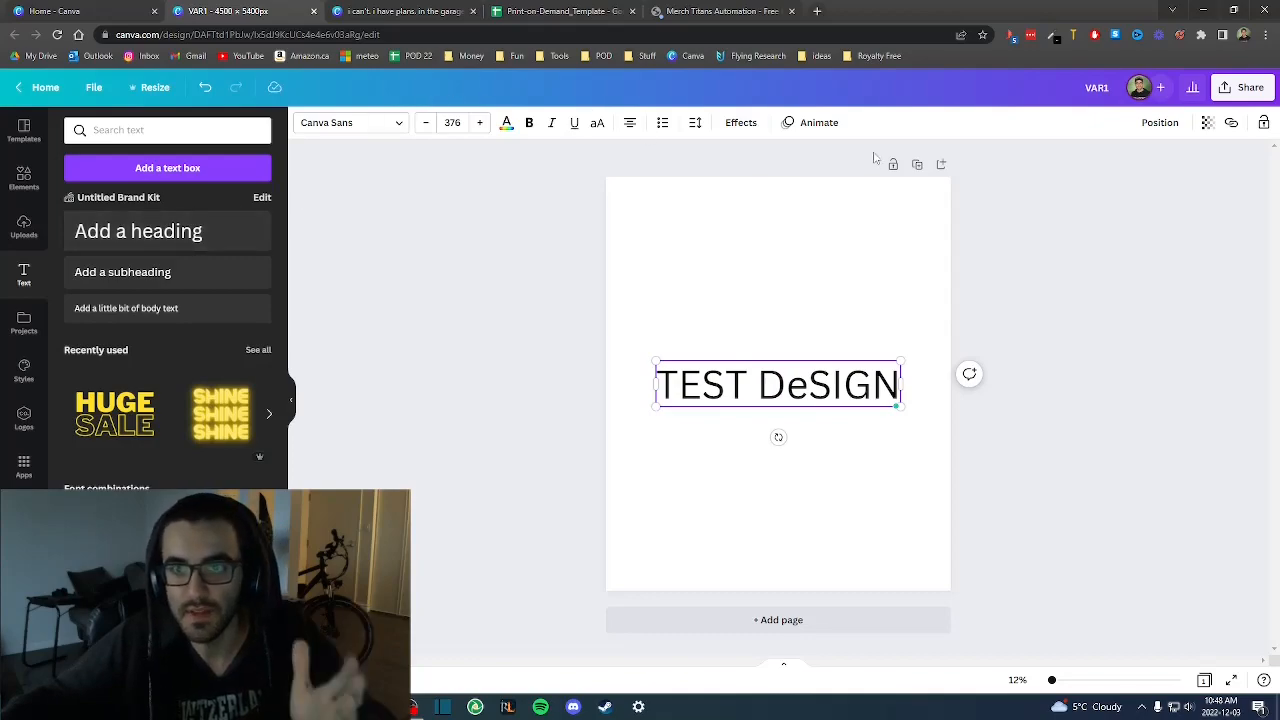
# - Duplicate the page and give the copy a black background with white heading text
pyautogui.click(917, 164)
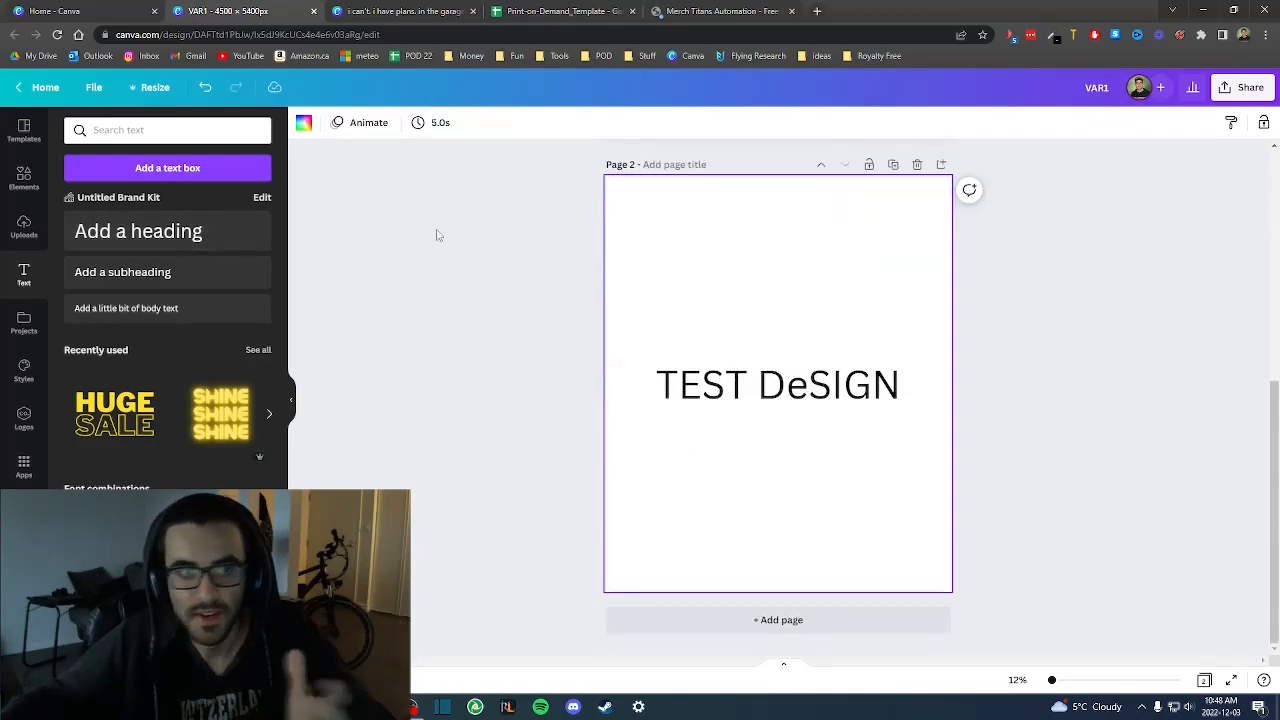
pyautogui.click(303, 122)
pyautogui.click(113, 192)
pyautogui.press('t')
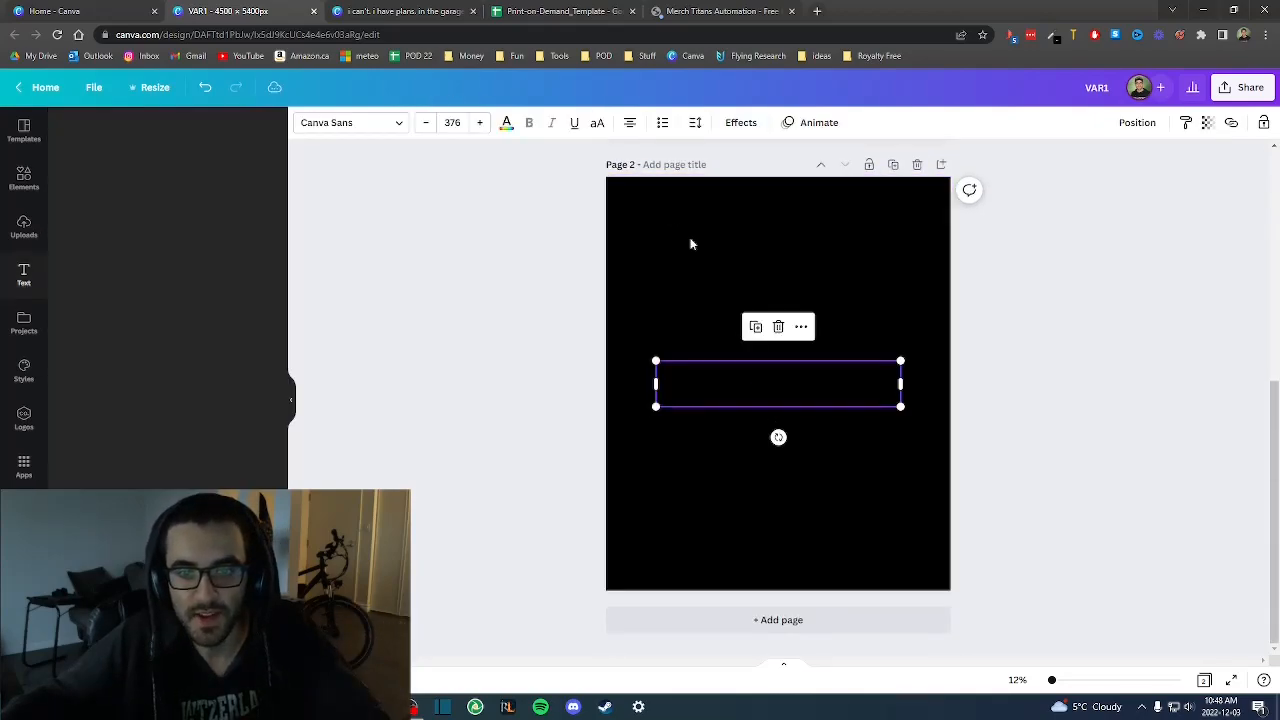
pyautogui.click(506, 122)
pyautogui.click(151, 195)
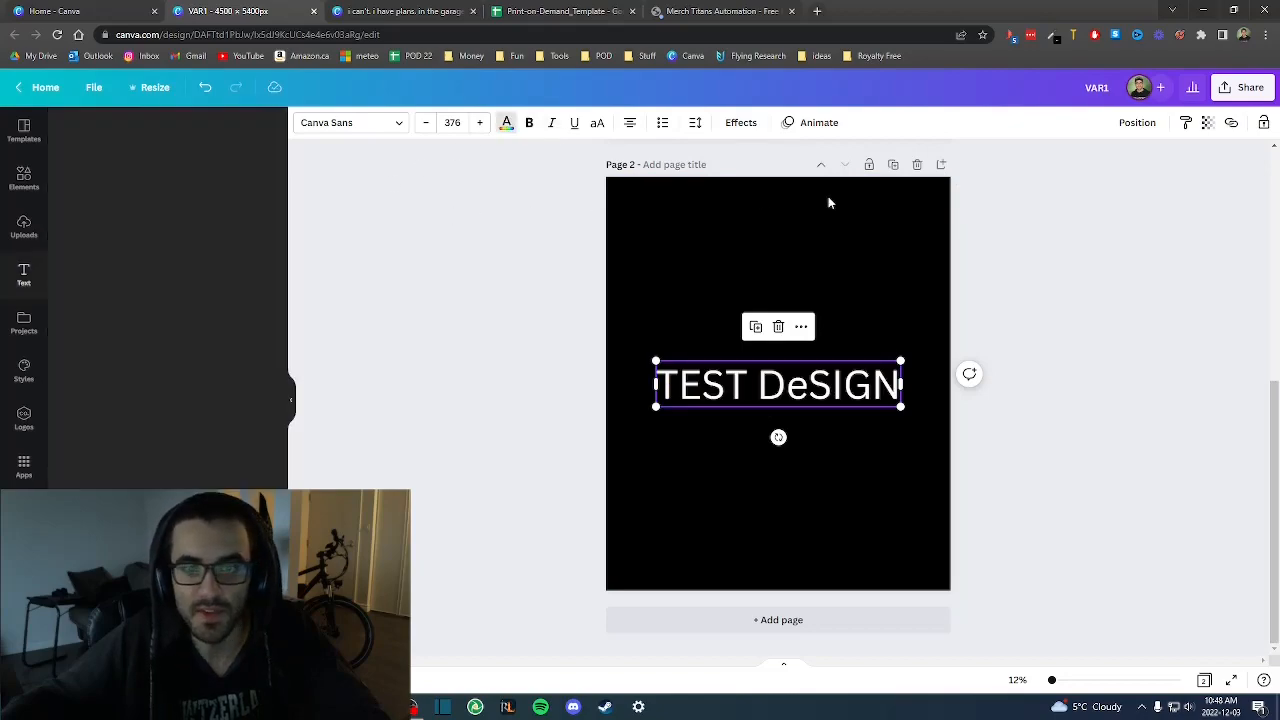
pyautogui.click(765, 200)
# - Download both pages as PNG files with a transparent background
pyautogui.click(1250, 87)
pyautogui.click(1120, 407)
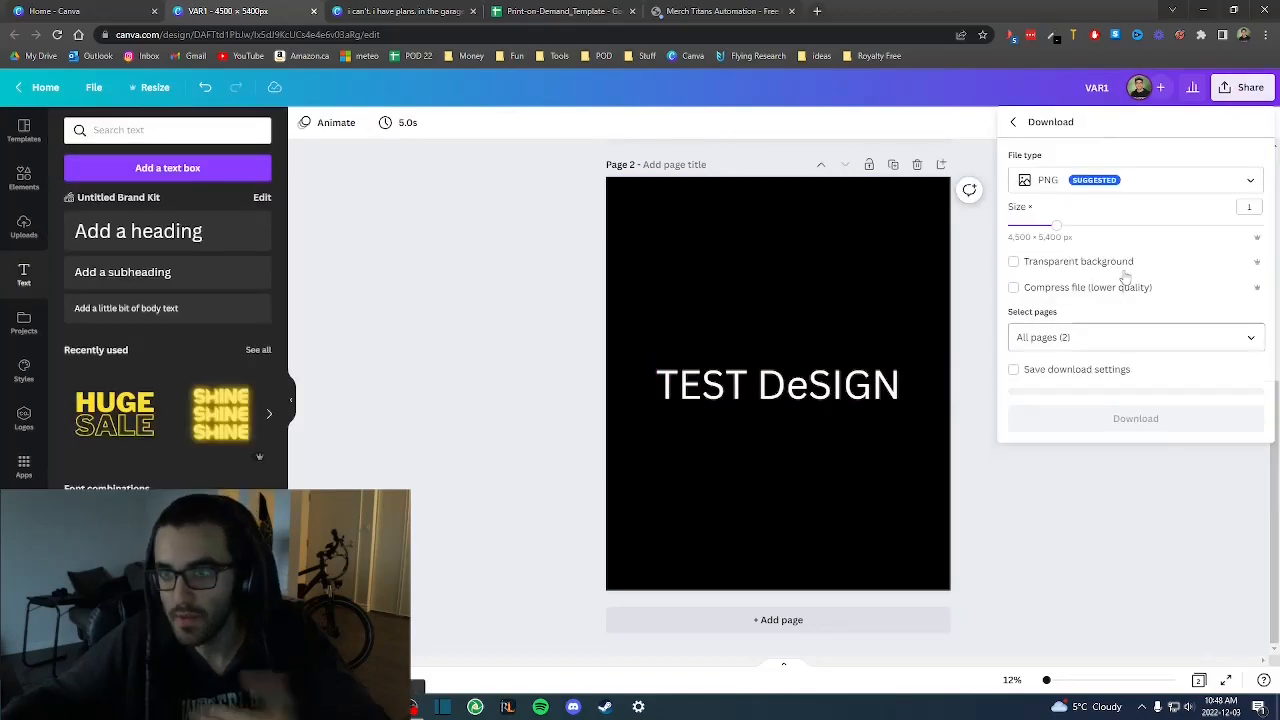
pyautogui.click(1014, 262)
pyautogui.click(1108, 414)
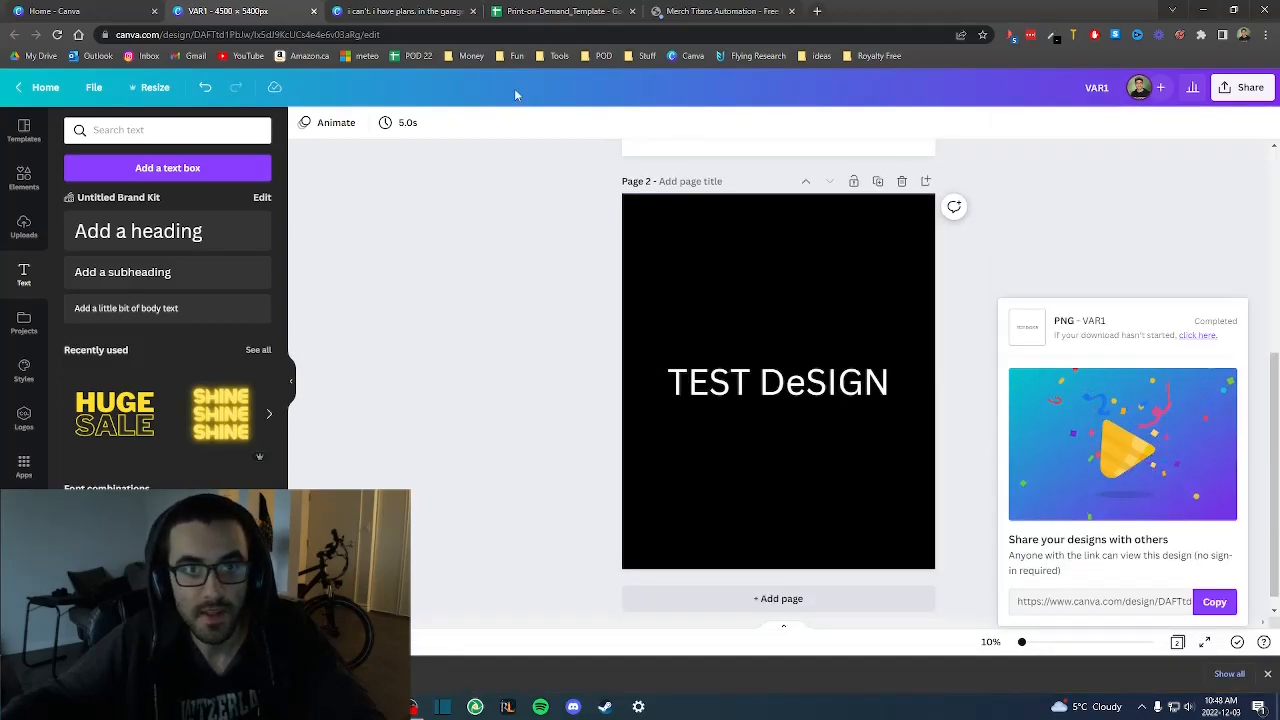
# - Switch to the Print-on-Demand_Template spreadsheet and enter the title "Test Design" in cell B3
pyautogui.click(531, 10)
pyautogui.click(136, 208)
pyautogui.write('TEST')
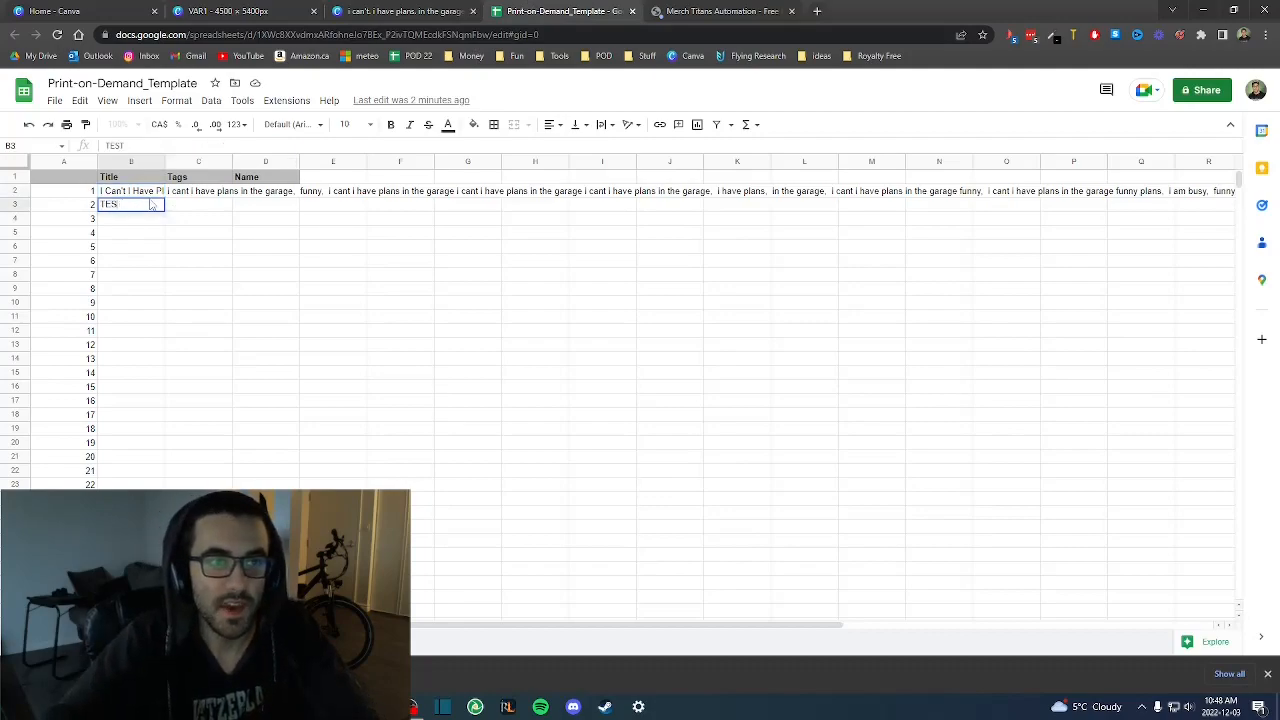
pyautogui.write('est des')
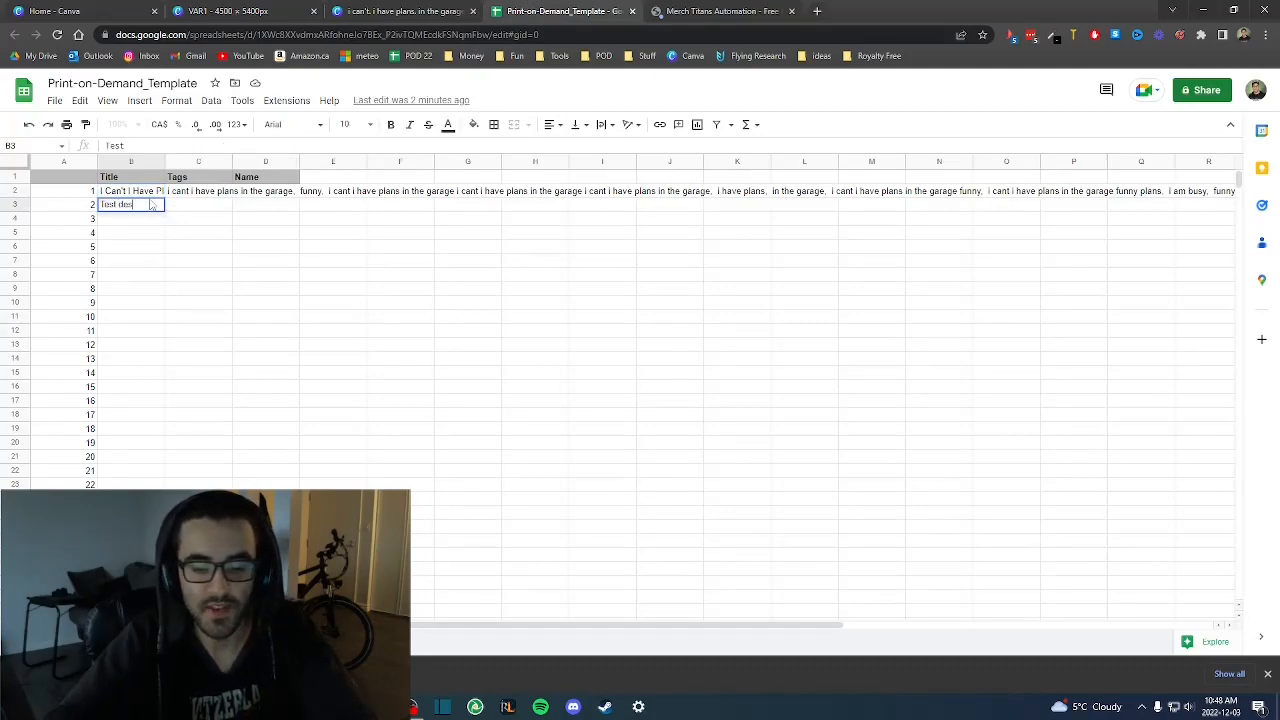
pyautogui.press('BackSpace')
pyautogui.press('BackSpace')
pyautogui.press('BackSpace')
pyautogui.press('BackSpace')
pyautogui.press('BackSpace')
pyautogui.press('BackSpace')
pyautogui.press('BackSpace')
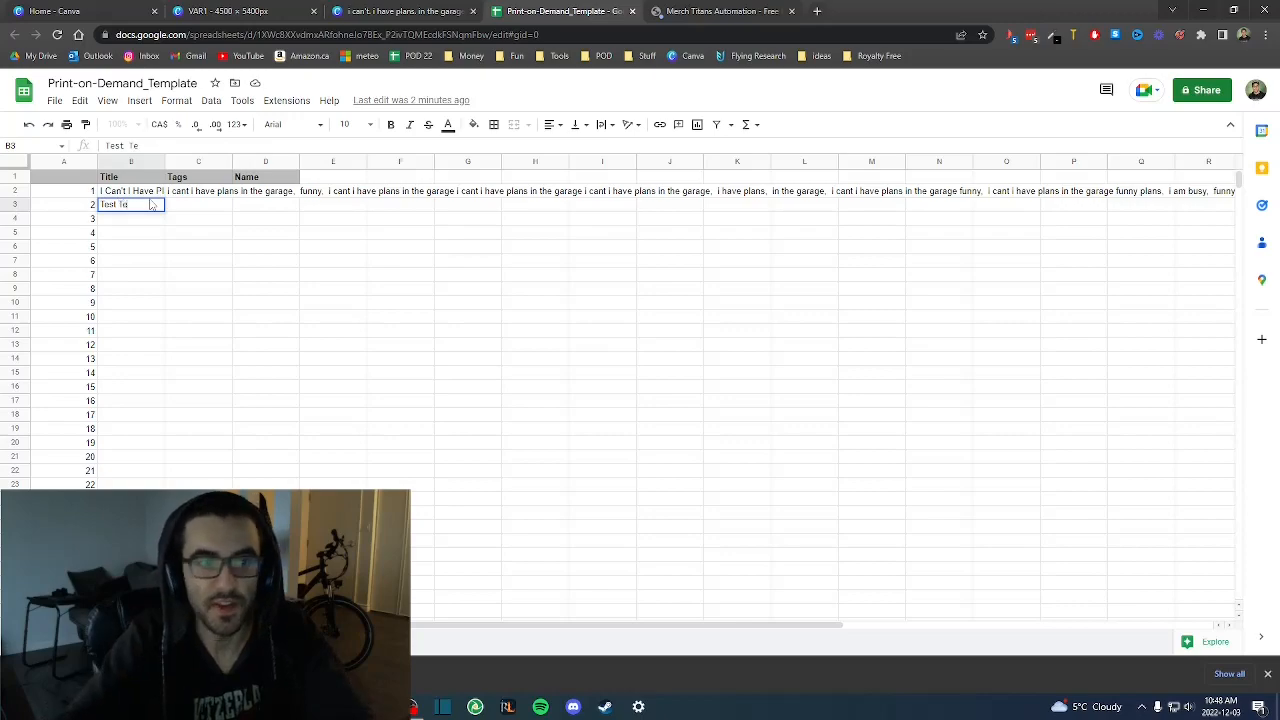
pyautogui.write('Desig')
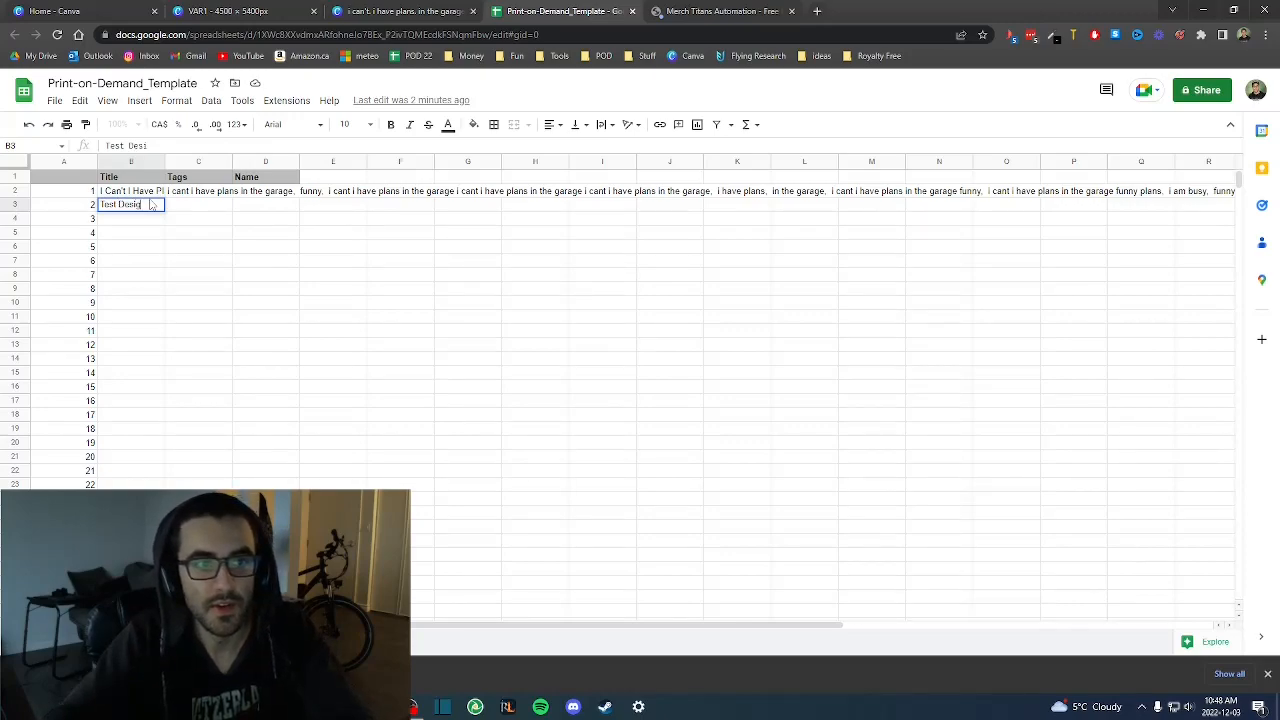
pyautogui.write('n')
pyautogui.press('Tab')
pyautogui.press('Left')
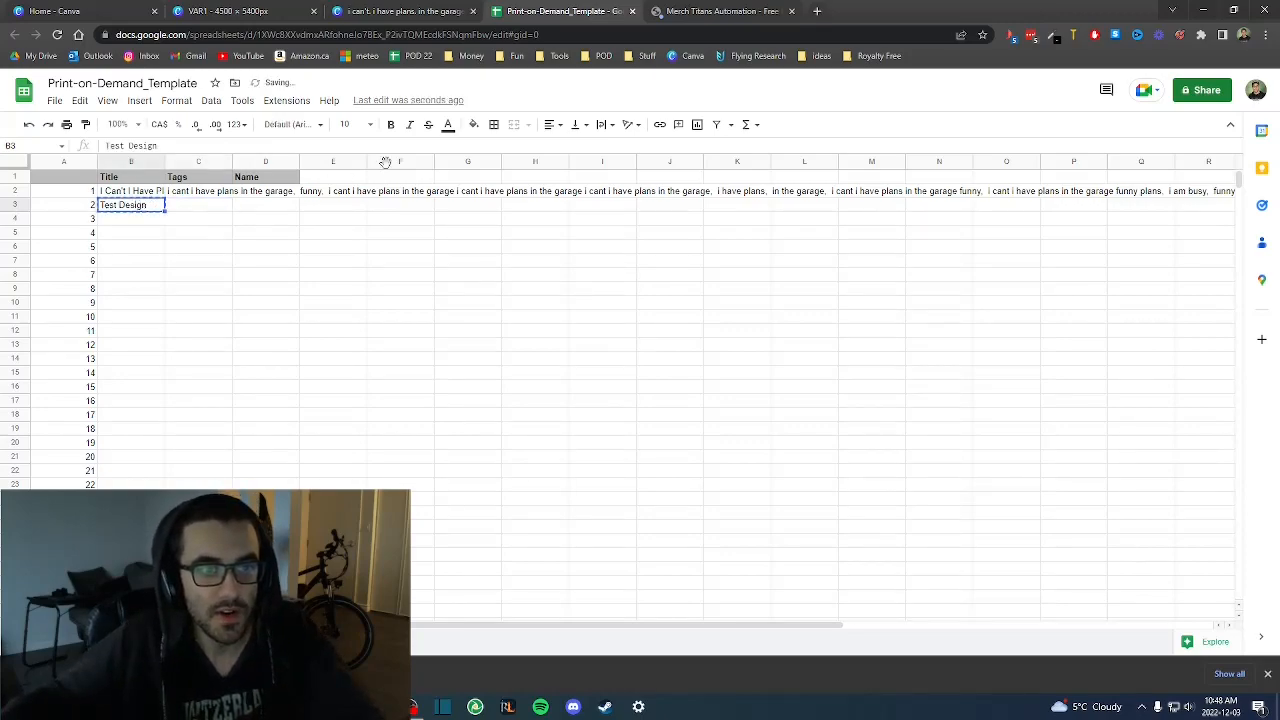
# - Switch to the Merch Titans tag generator and generate tags for "Test Design"
pyautogui.click(718, 11)
pyautogui.click(757, 222)
pyautogui.tripleClick(514, 209)
pyautogui.write('Test Design')
pyautogui.click(897, 205)
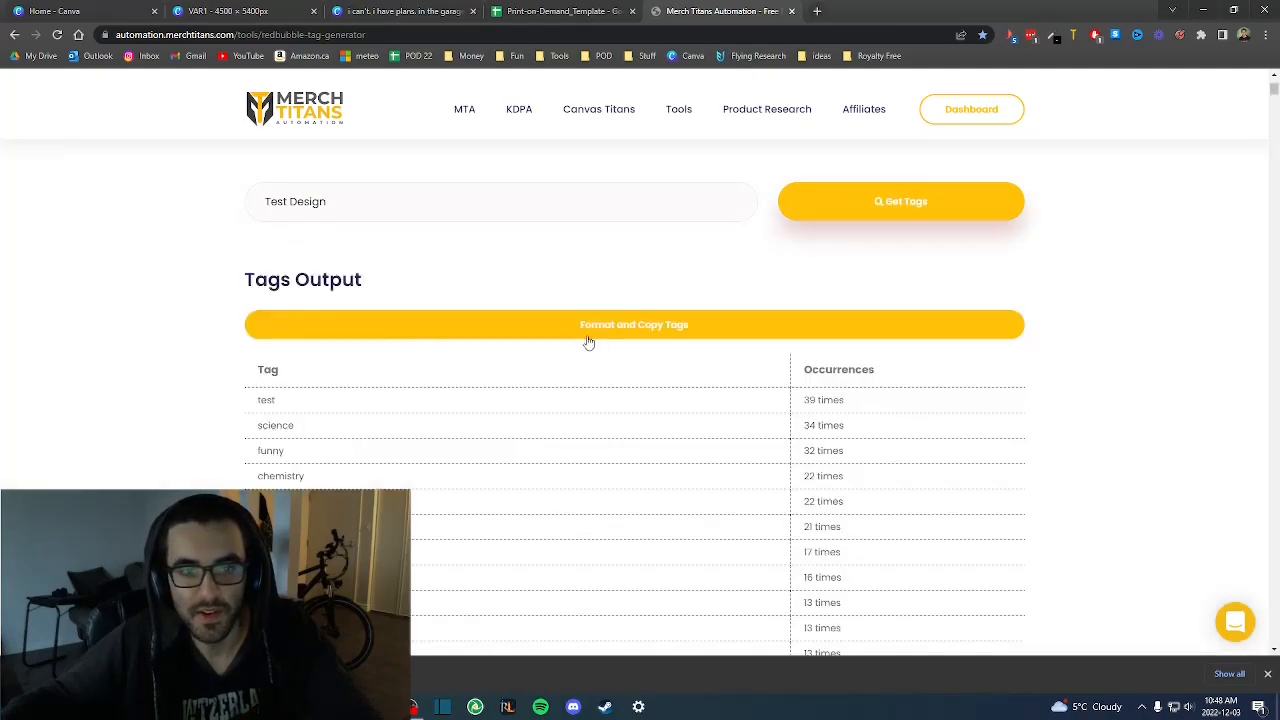
# - Format the generated tags, copy those from "test" through "wireshark", and paste them into cell C3 of the Print-on-Demand_Template spreadsheet
pyautogui.click(588, 342)
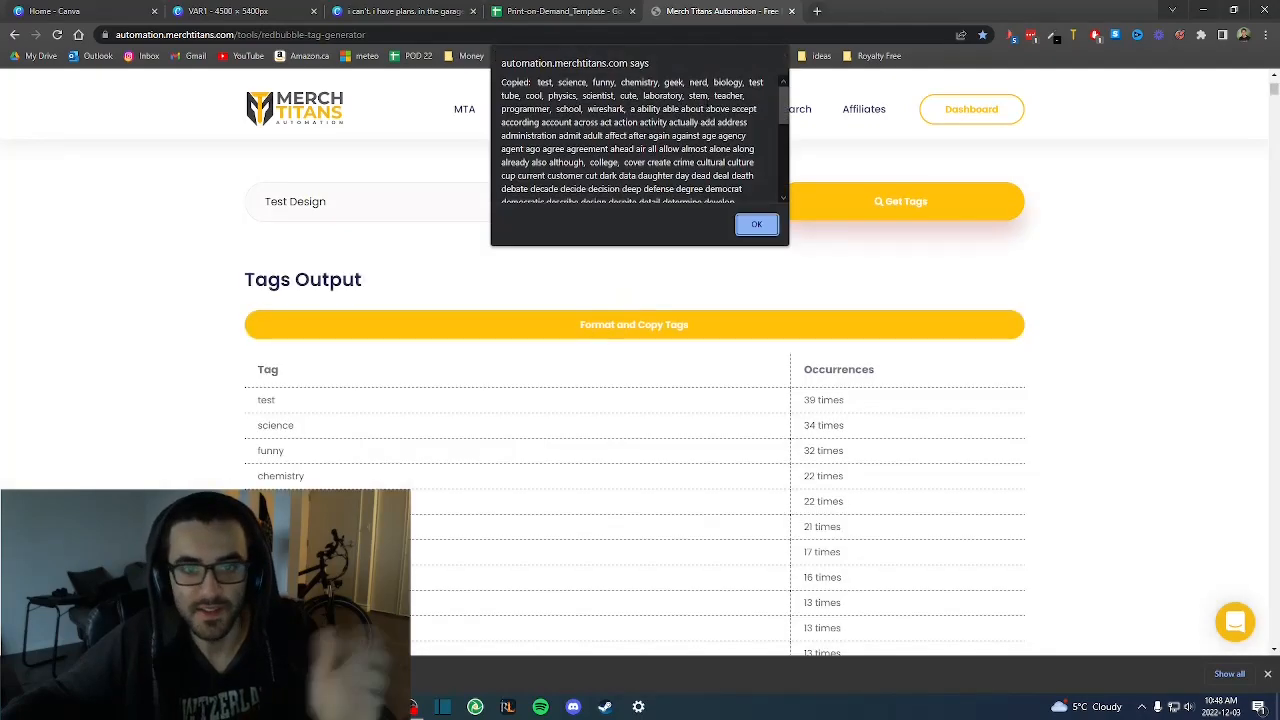
pyautogui.moveTo(537, 82); pyautogui.dragTo(625, 108)
pyautogui.click(525, 8)
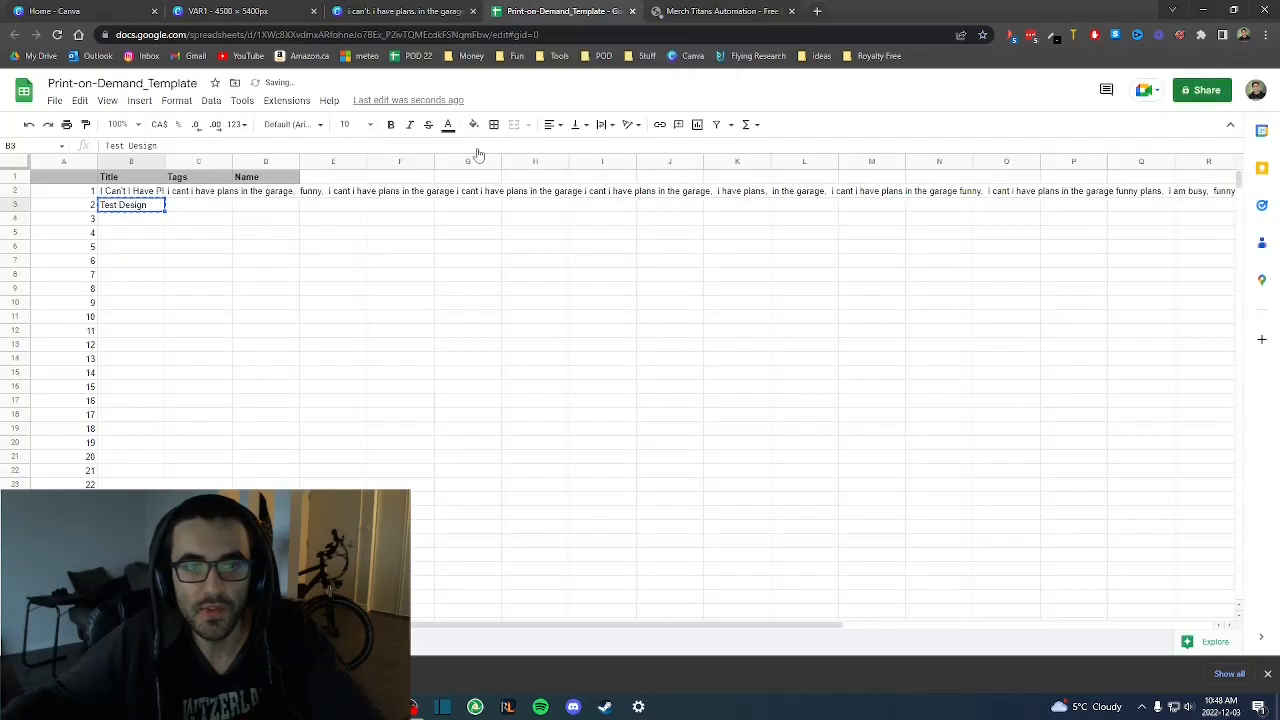
pyautogui.click(228, 207)
pyautogui.hotkey('ctrl', 'v')
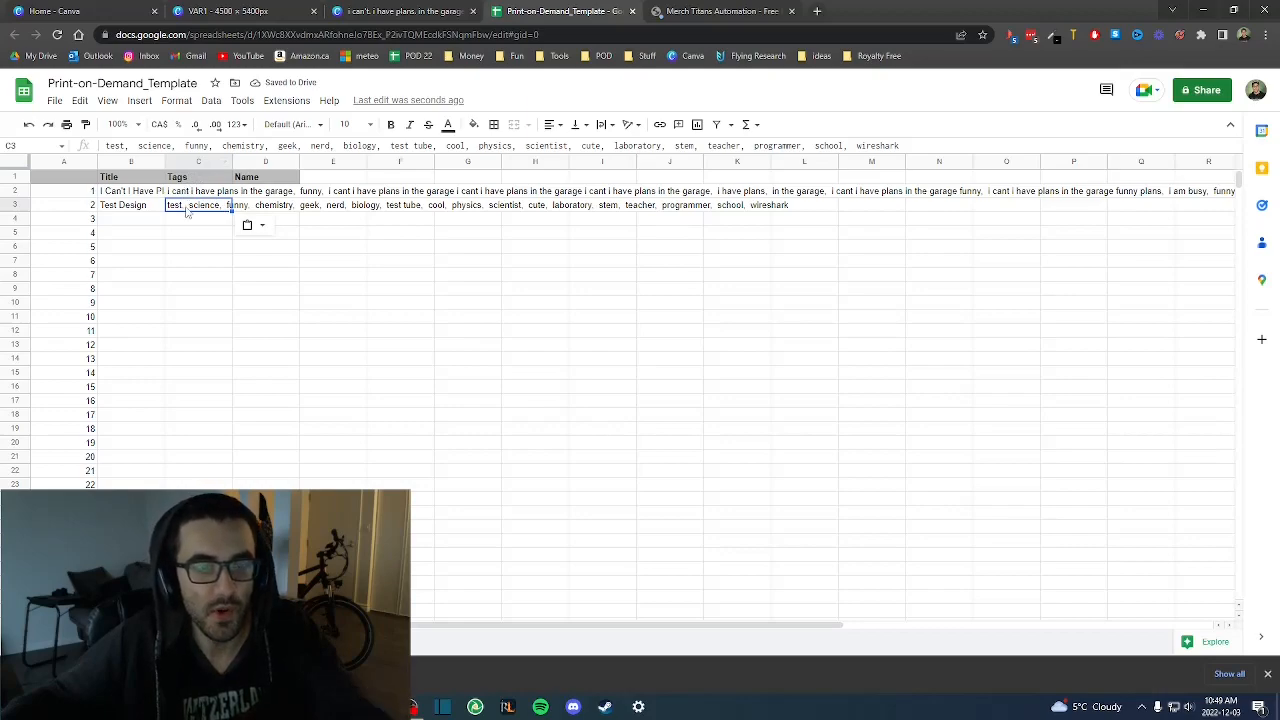
pyautogui.click(197, 163)
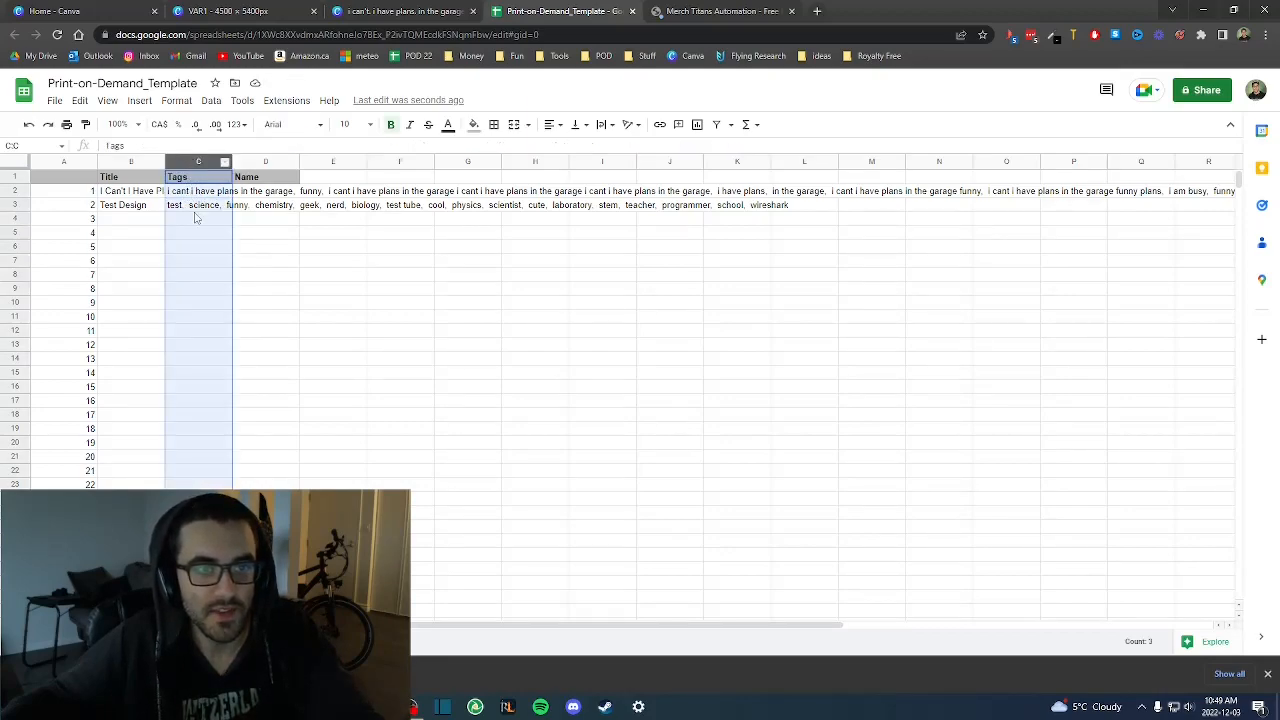
pyautogui.click(196, 221)
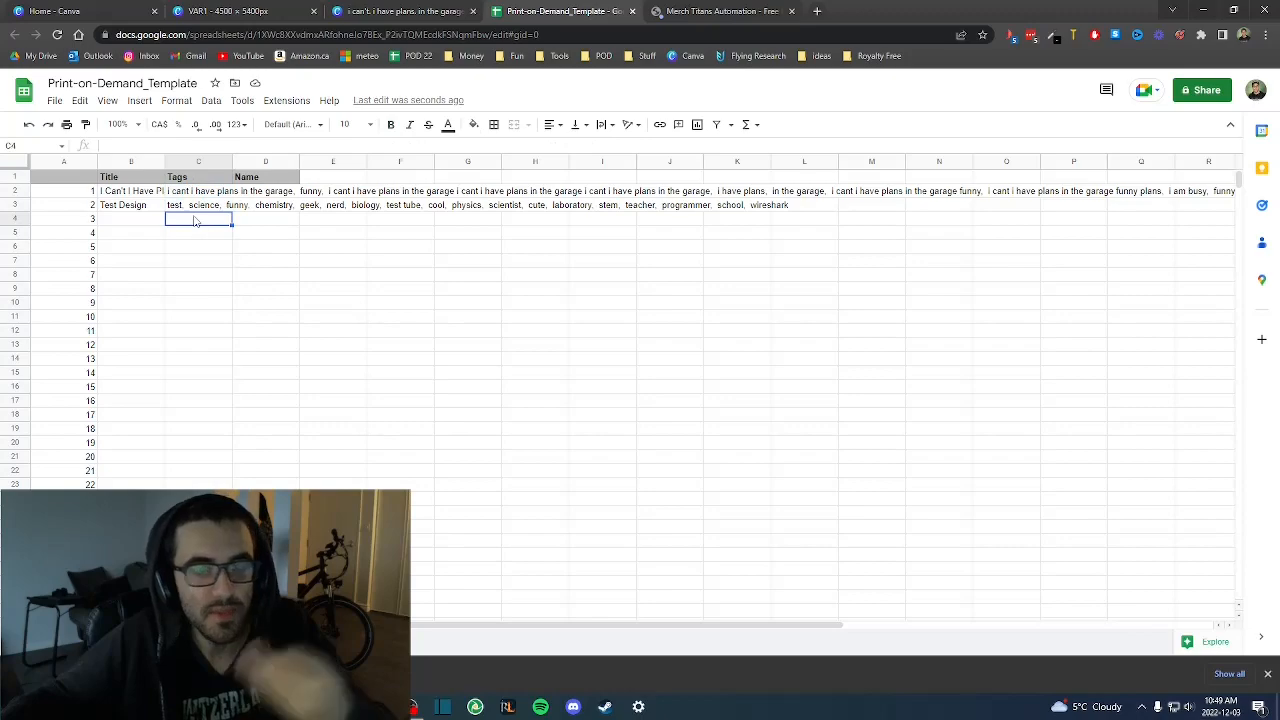
pyautogui.click(187, 208)
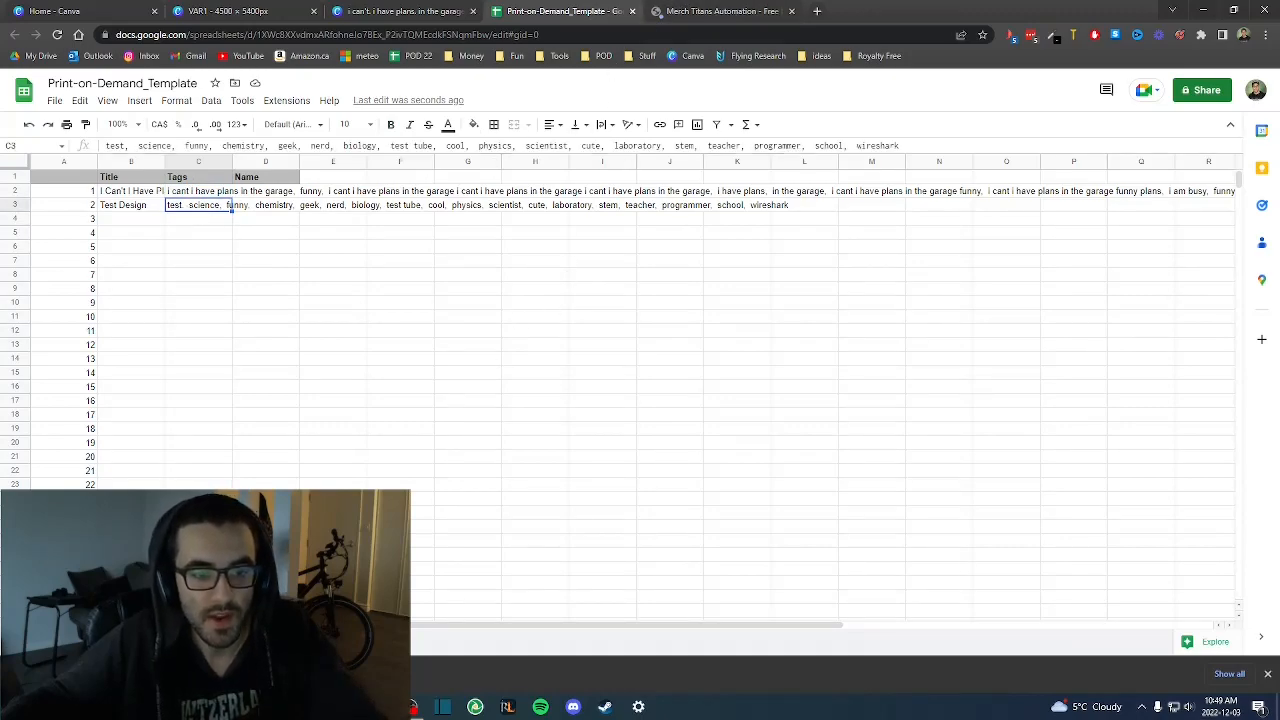
# - Switch to File Explorer, extract VAR1.zip into the Downloads folder, and delete the archive
pyautogui.hotkey('alt', 'Tab')
pyautogui.rightClick(545, 328)
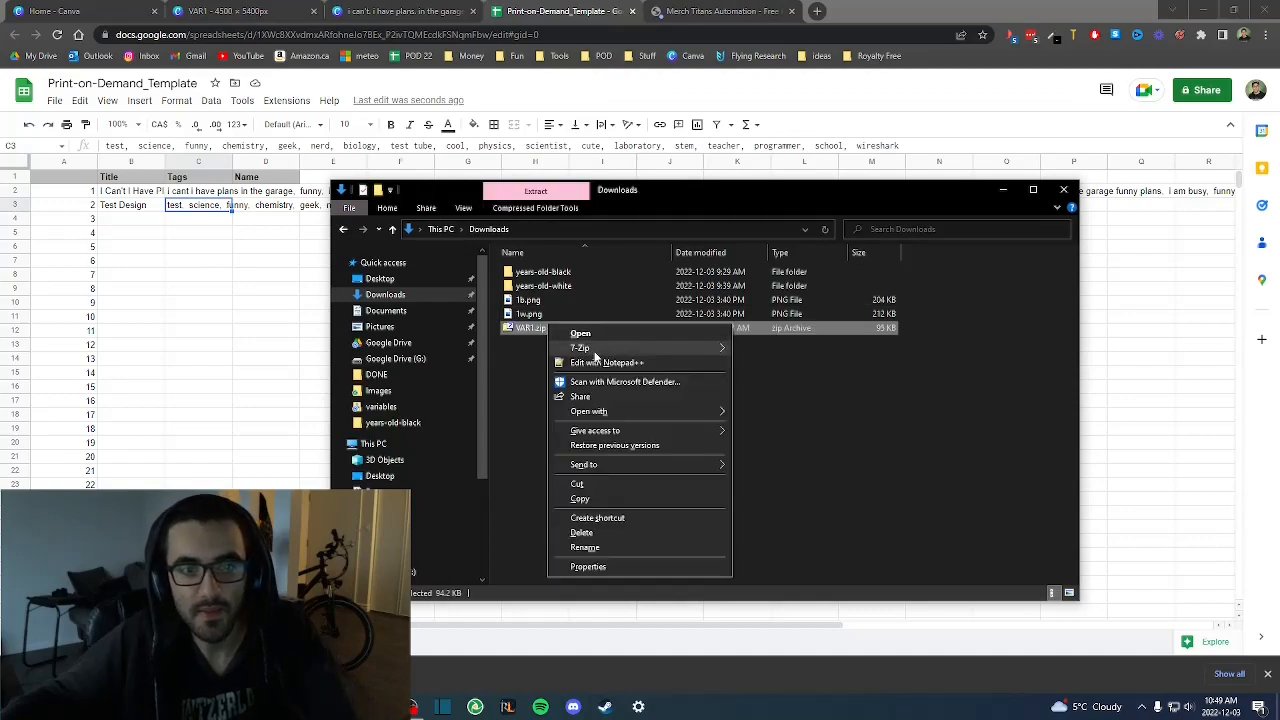
pyautogui.moveTo(597, 350)
pyautogui.click(808, 408)
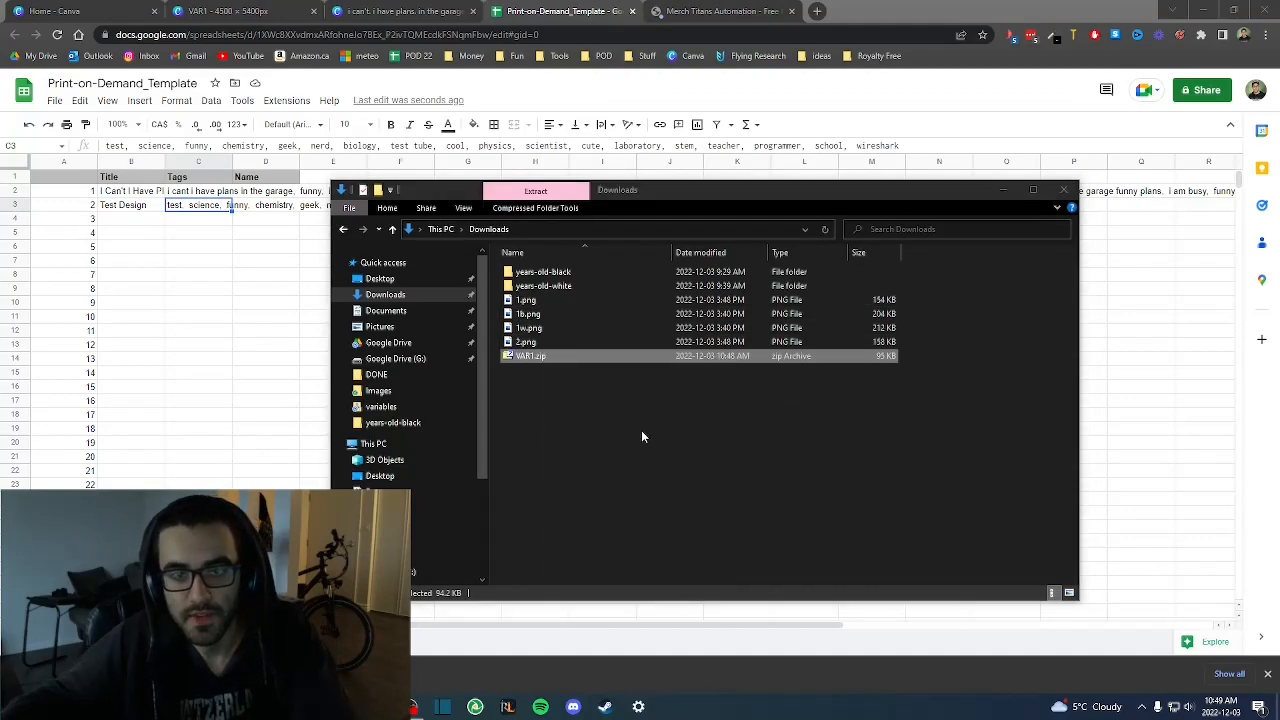
pyautogui.press('Delete')
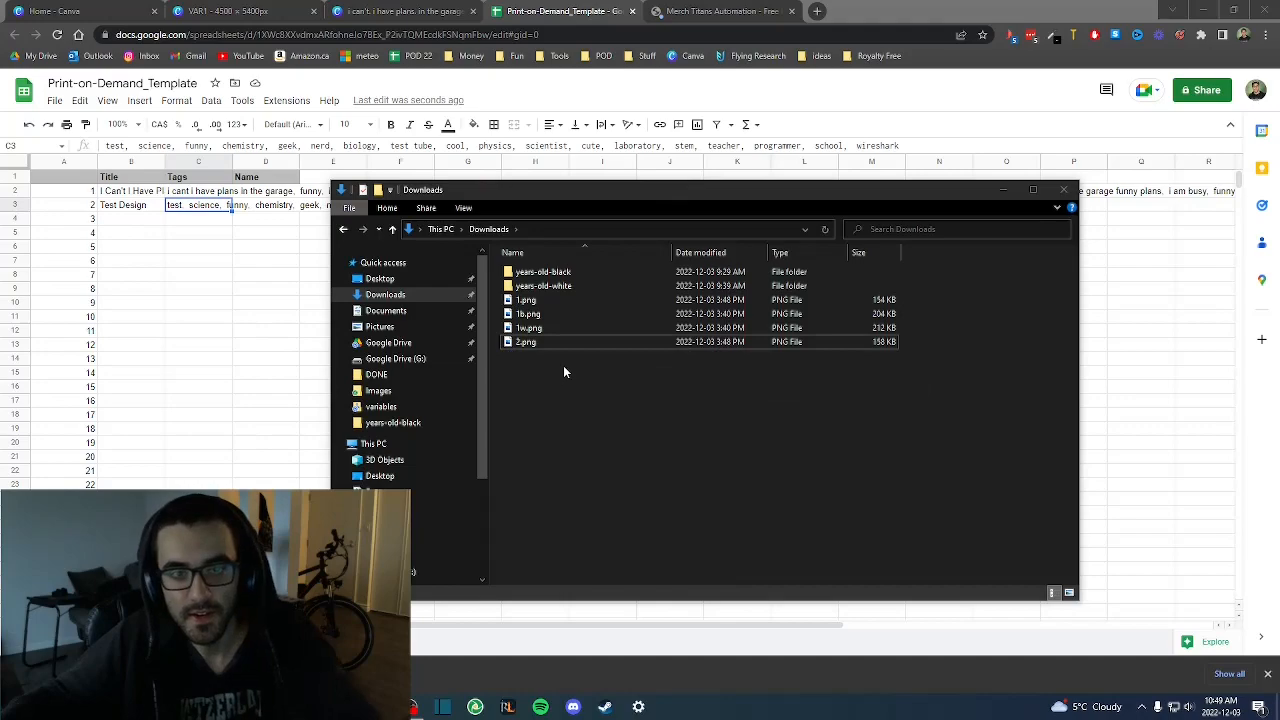
# - Rename 1.png as 2b.png and check the renamed image in the viewer
pyautogui.click(530, 305)
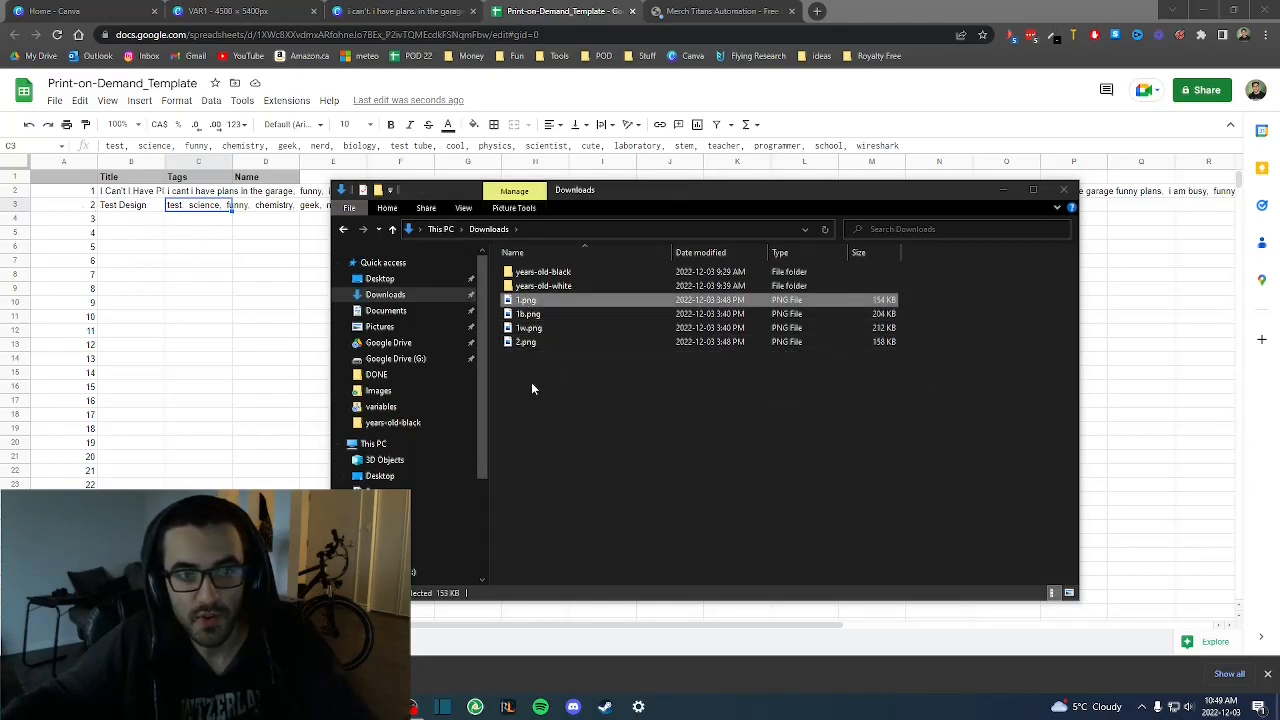
pyautogui.click(525, 300)
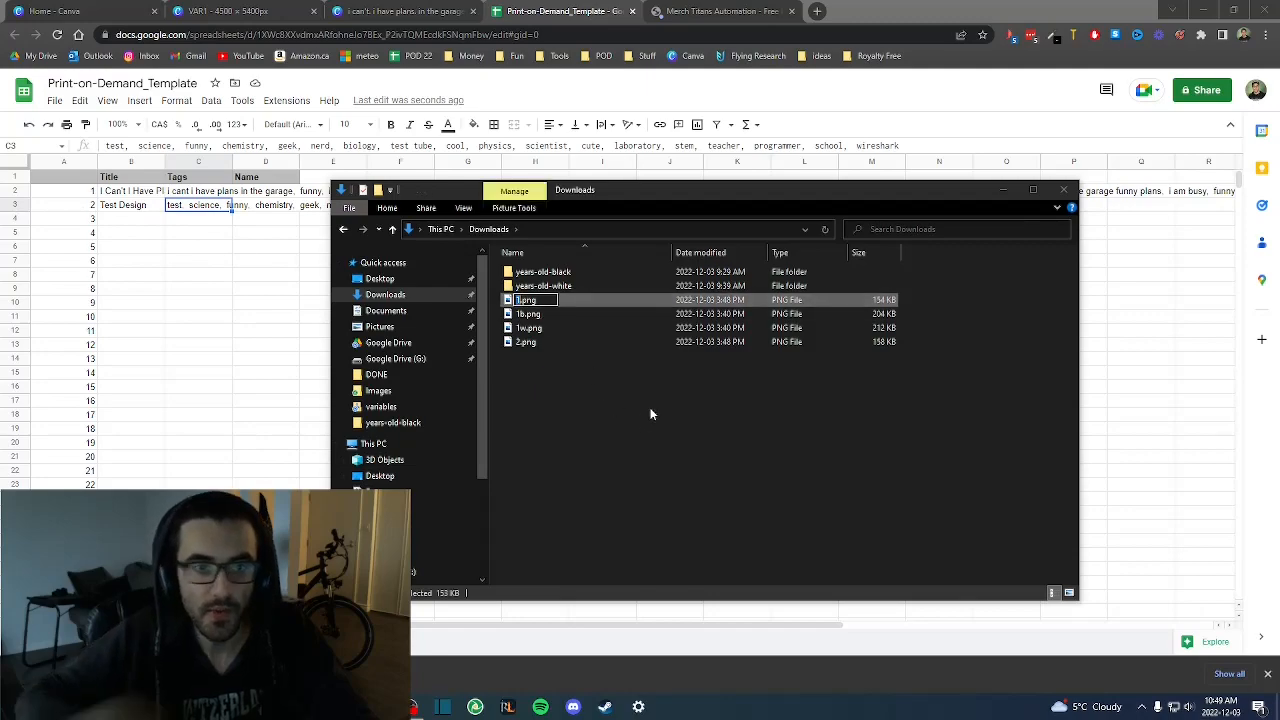
pyautogui.write('2b')
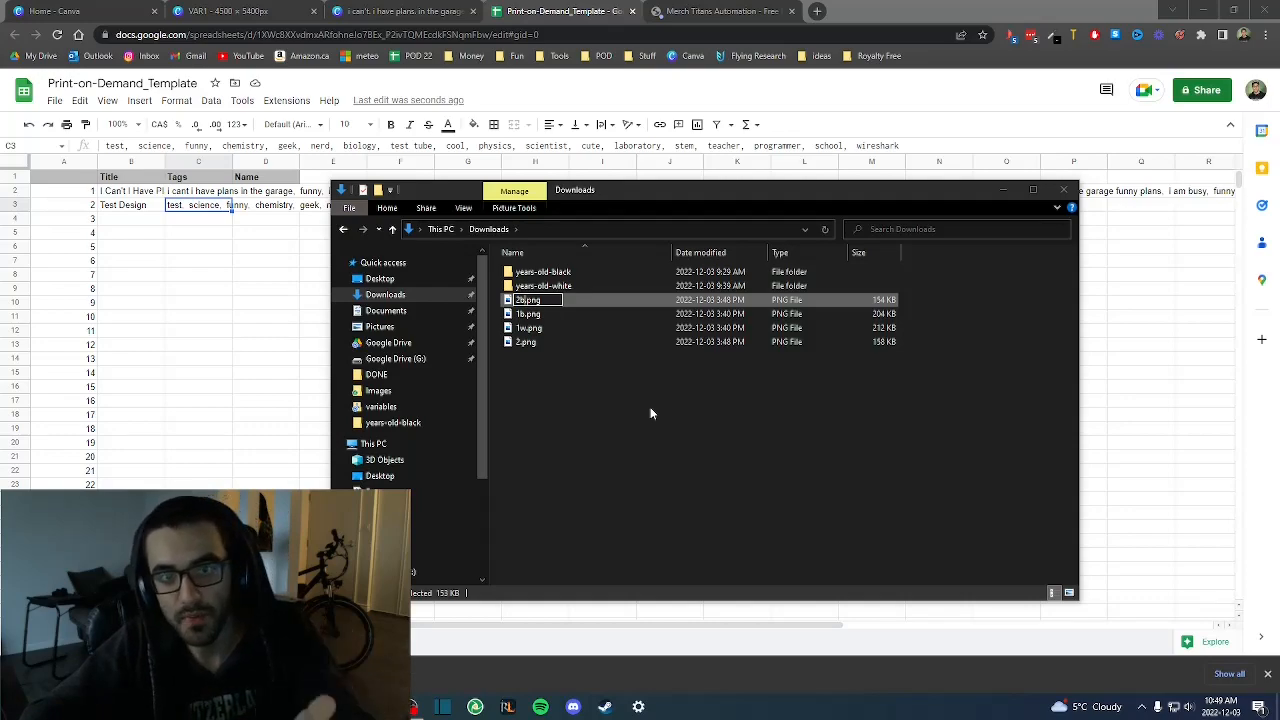
pyautogui.press('Return')
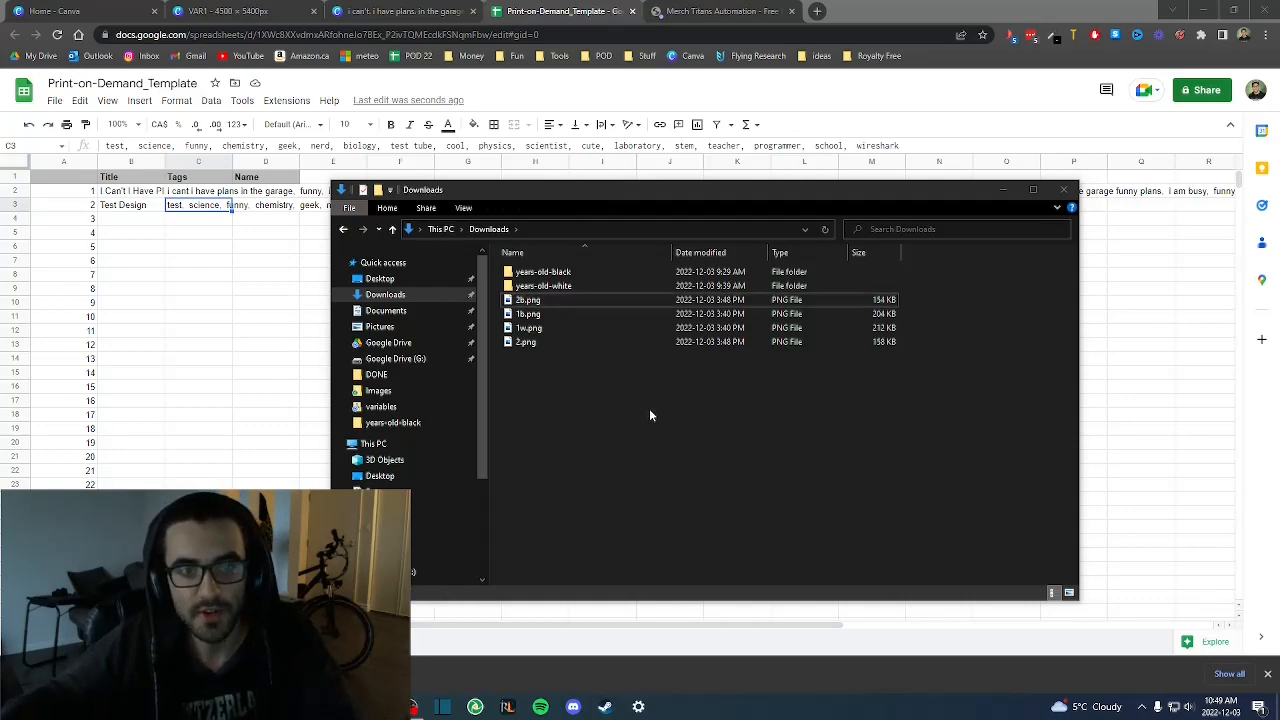
pyautogui.doubleClick(540, 300)
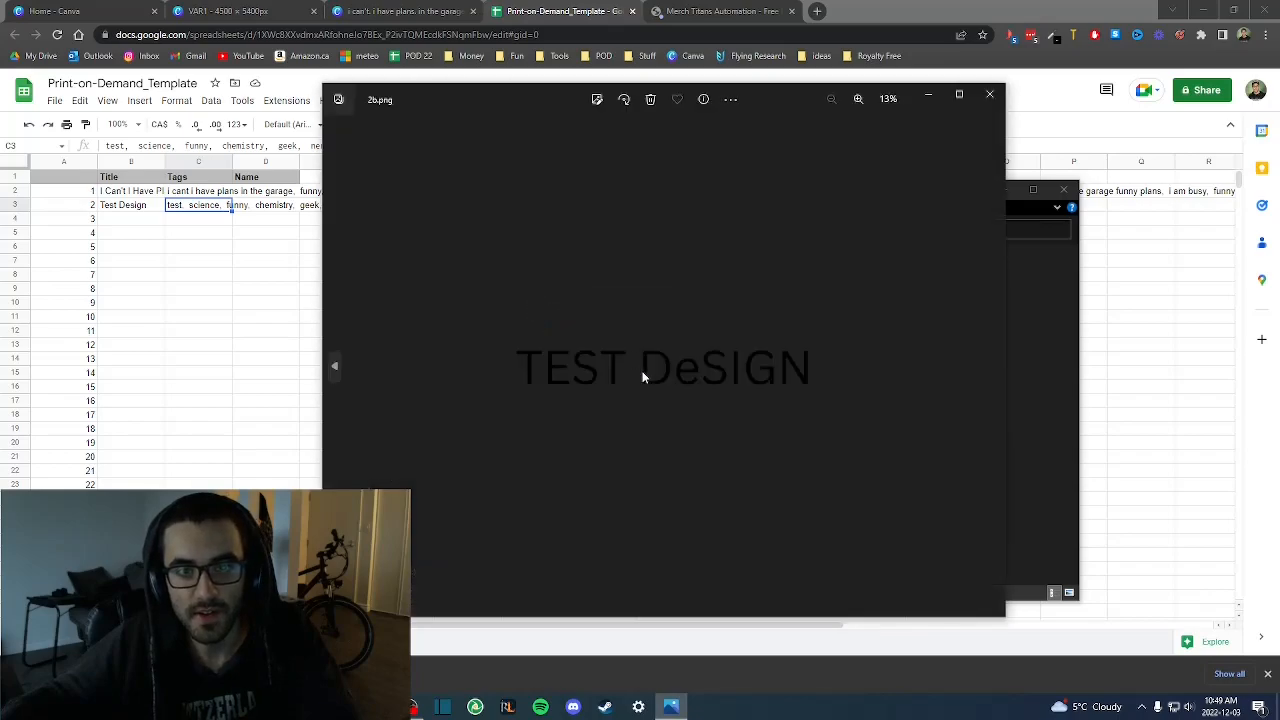
pyautogui.click(990, 94)
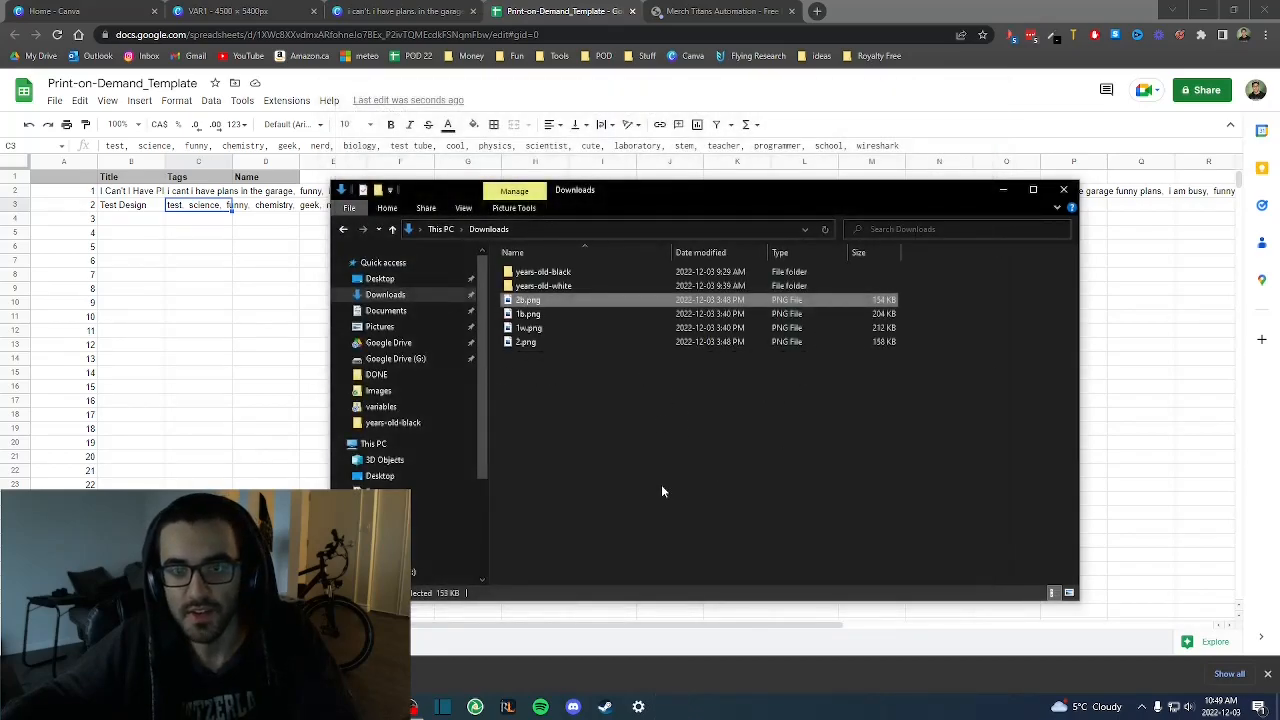
pyautogui.click(647, 477)
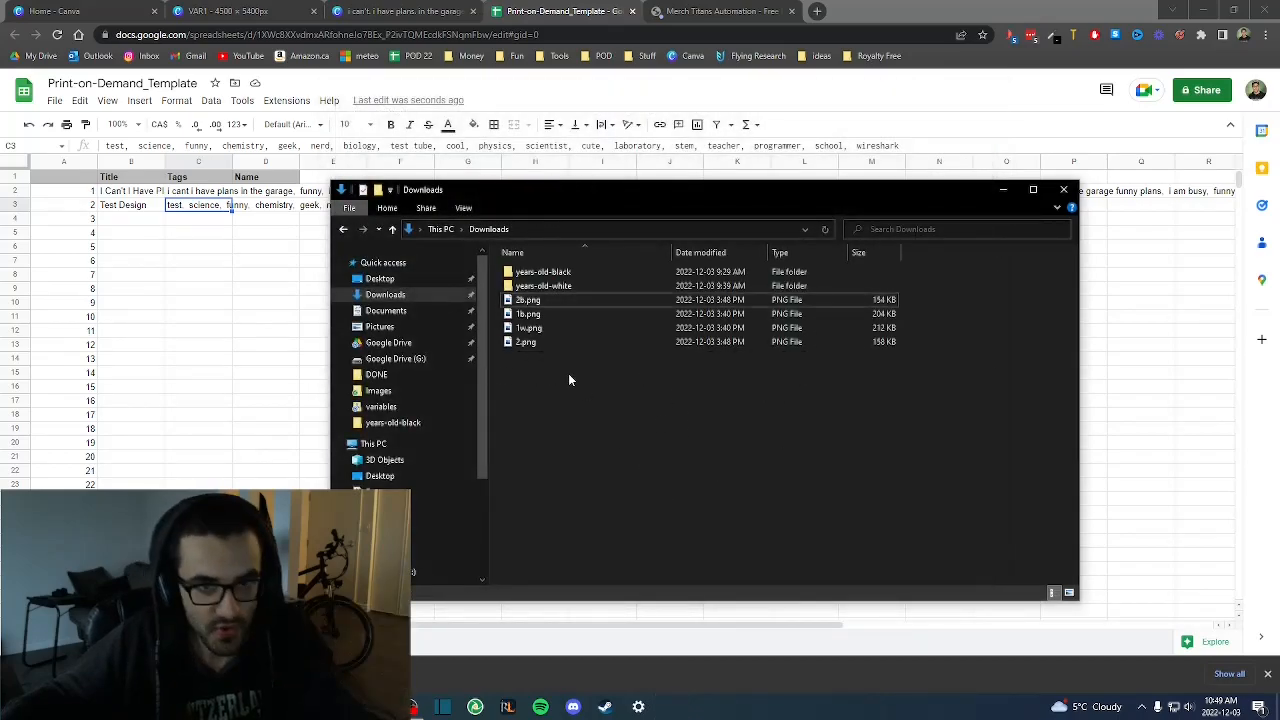
# - Rename 2.png in the Downloads folder as 2w.png and check the renamed image in the viewer
pyautogui.click(536, 345)
pyautogui.press('F2')
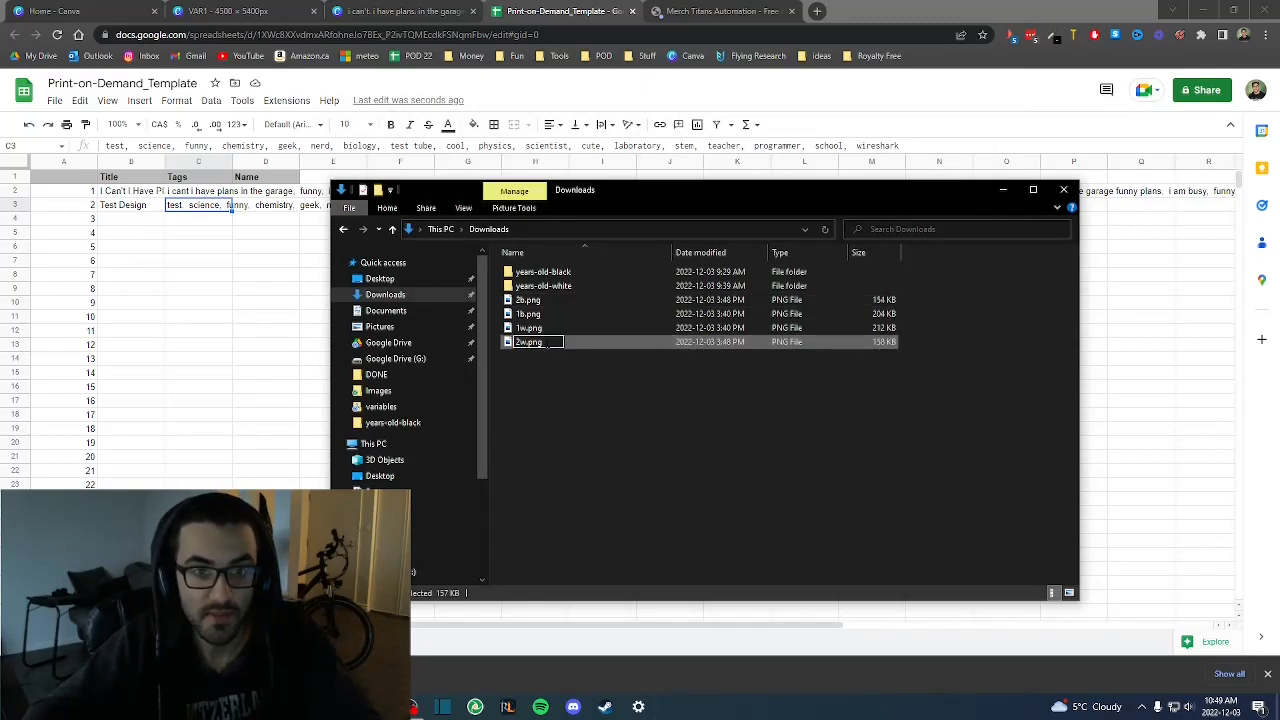
pyautogui.press('Return')
pyautogui.click(564, 359)
pyautogui.click(542, 345)
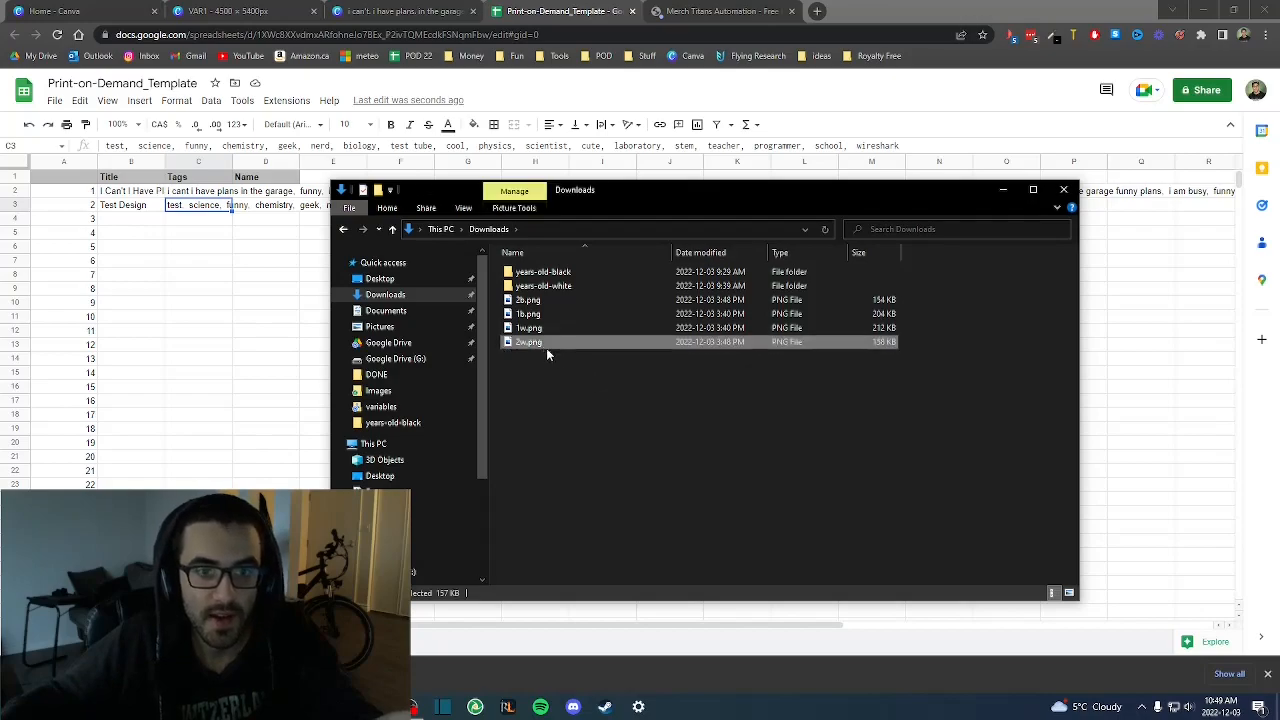
pyautogui.doubleClick(555, 345)
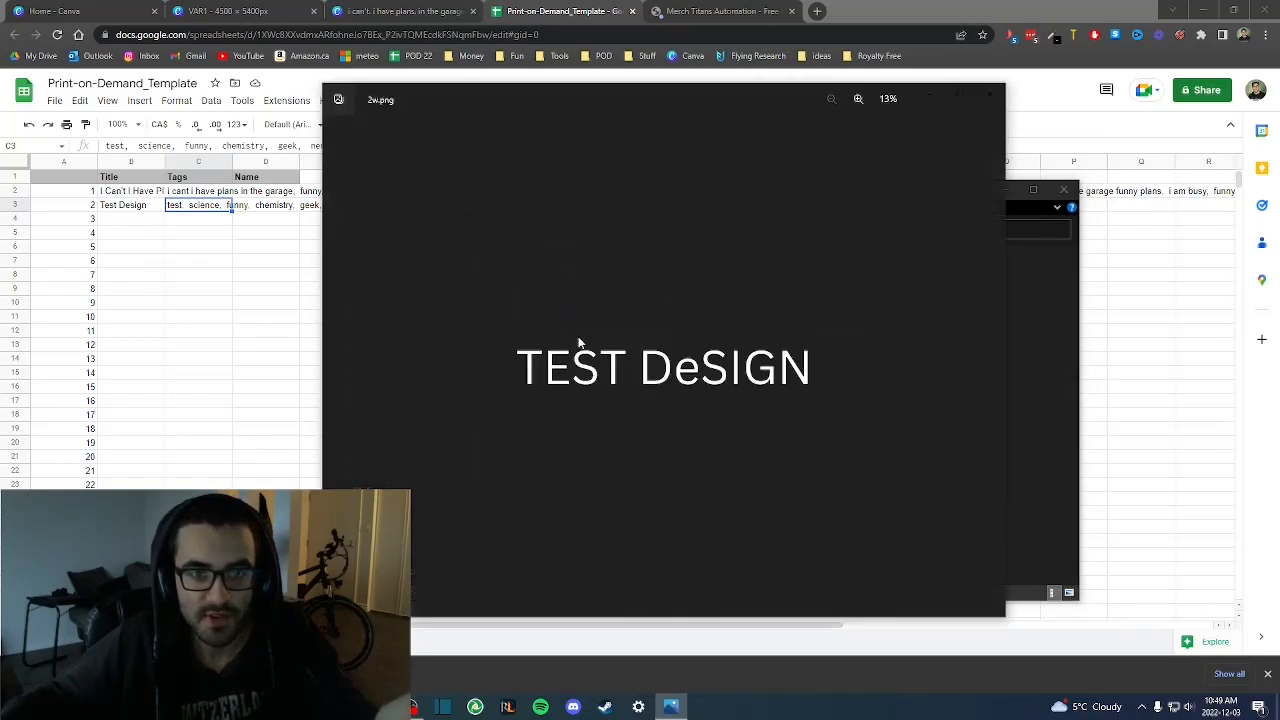
pyautogui.hotkey('alt', 'F4')
pyautogui.click(650, 410)
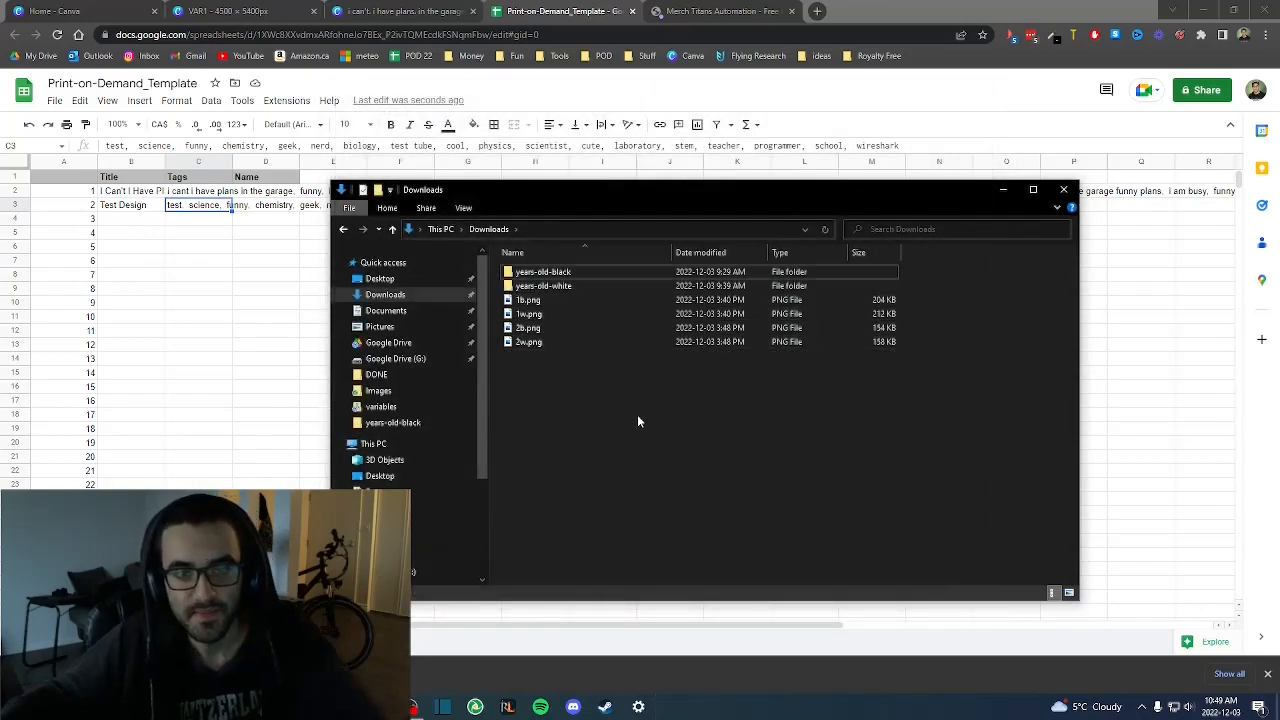
# - Look over the open Canva design and browser pages, and dismiss the downloads bar in the Print-on-Demand_Template spreadsheet
pyautogui.click(528, 300)
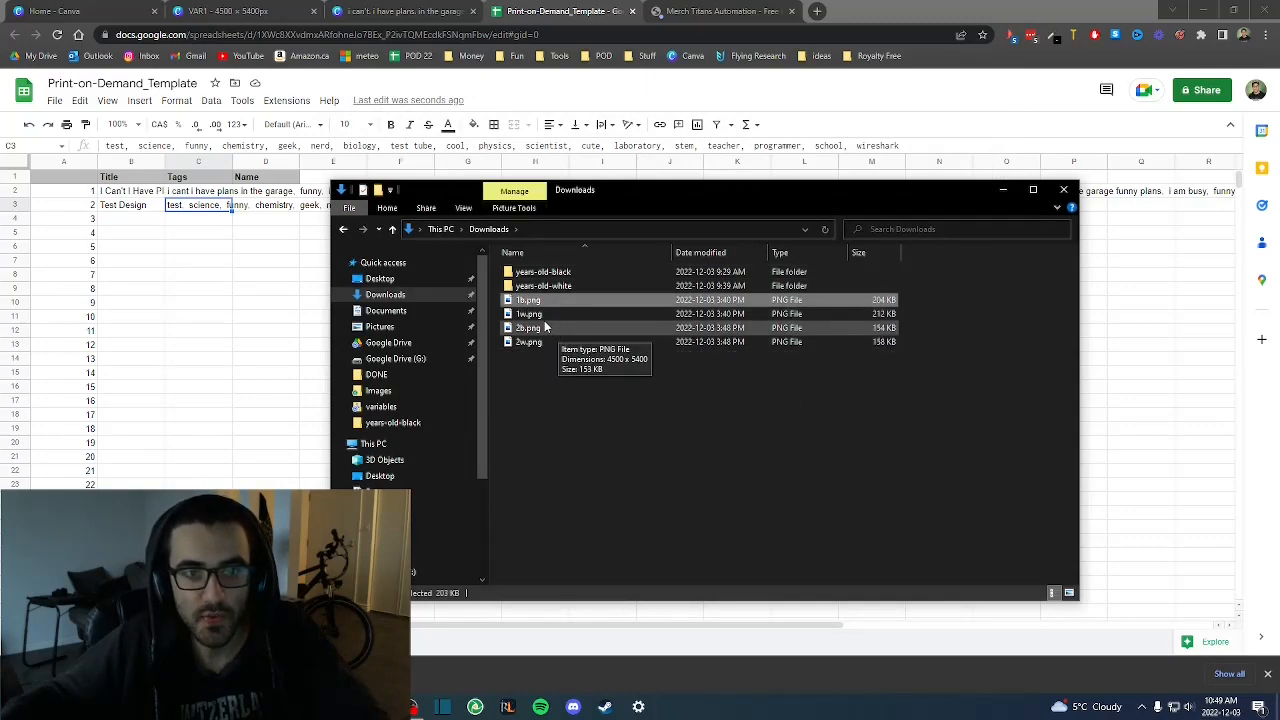
pyautogui.click(284, 7)
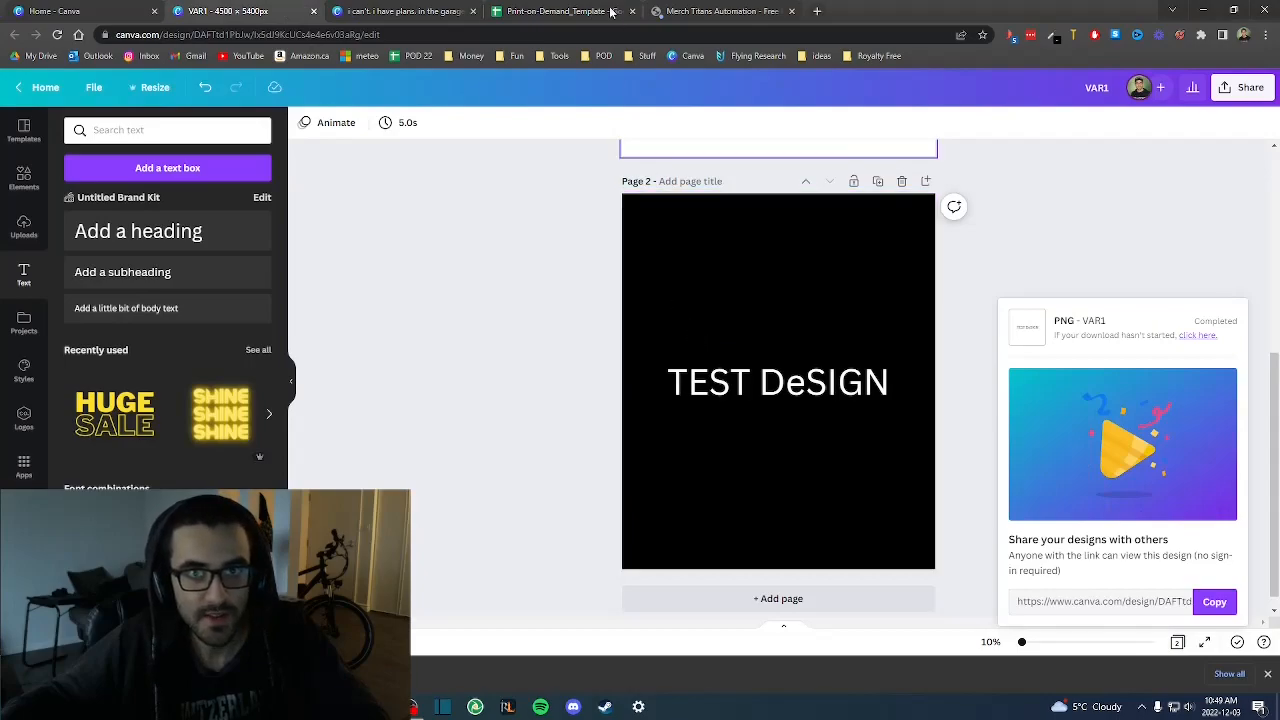
pyautogui.click(665, 11)
pyautogui.click(522, 9)
pyautogui.click(470, 10)
pyautogui.click(588, 11)
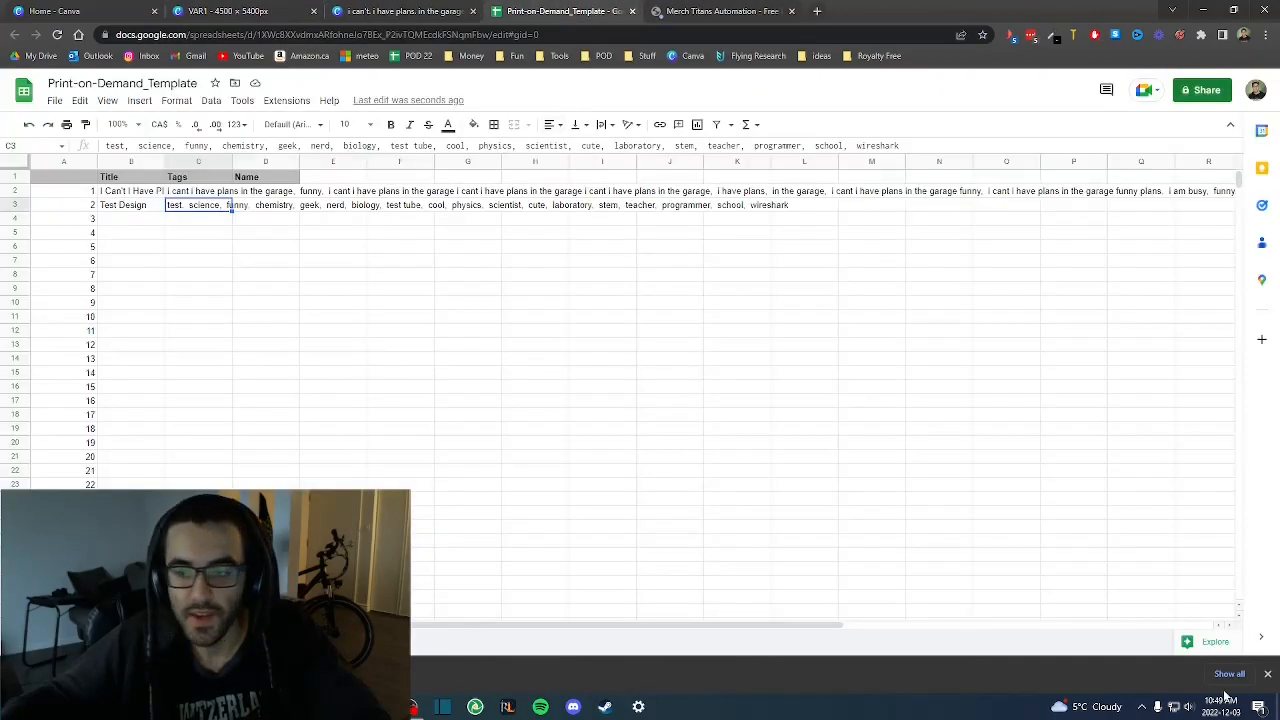
pyautogui.click(1268, 674)
# - Switch to File Explorer, open the years-old-black folder in a maximized window, and view 6.png
pyautogui.hotkey('alt', 'Tab')
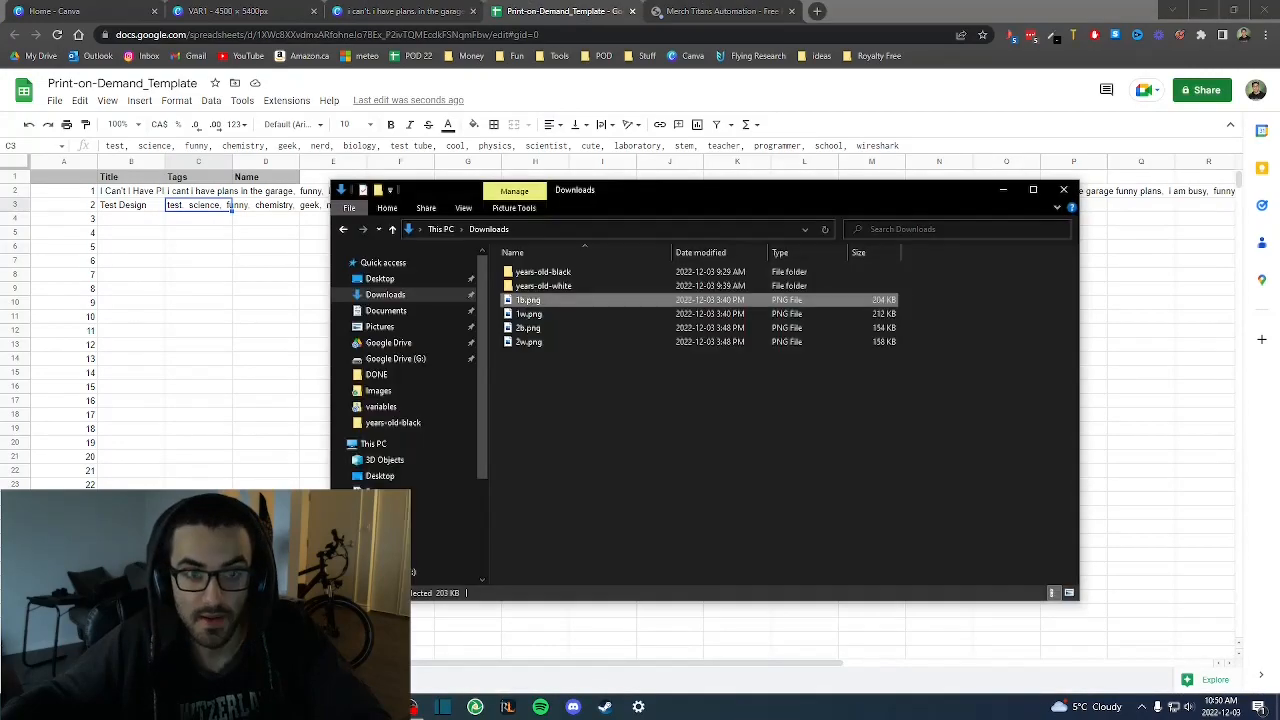
pyautogui.click(607, 399)
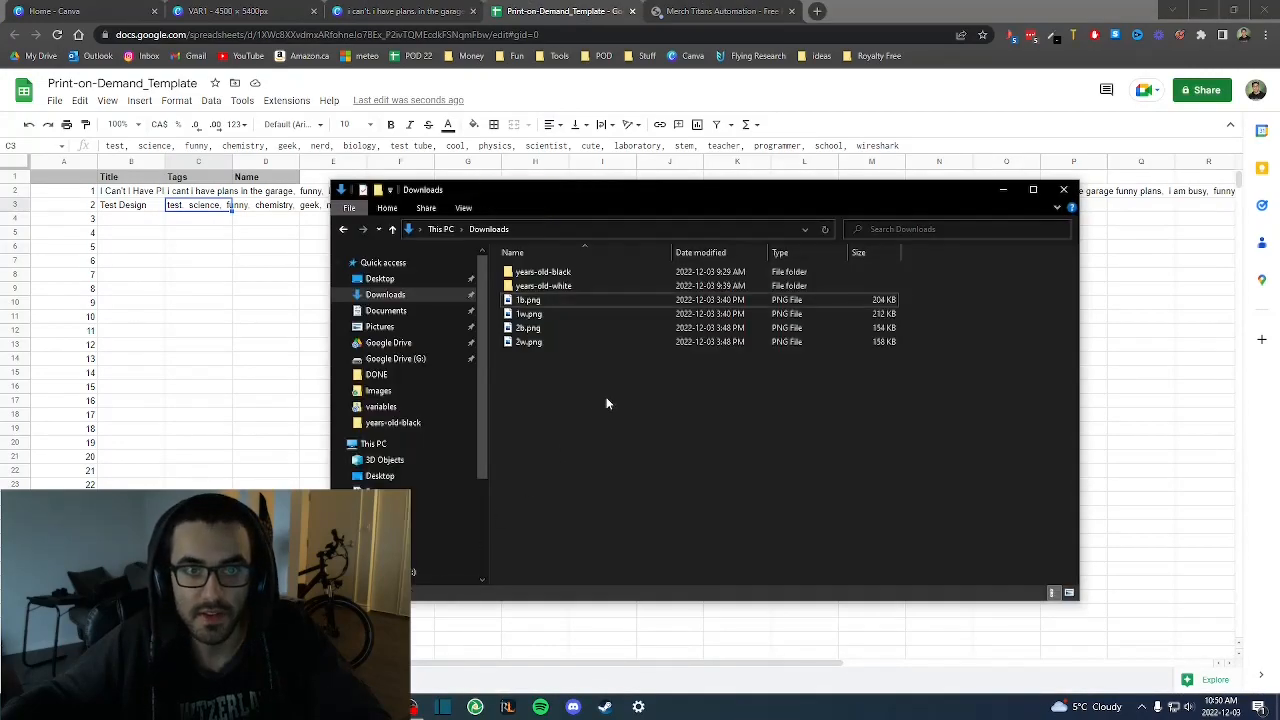
pyautogui.doubleClick(552, 273)
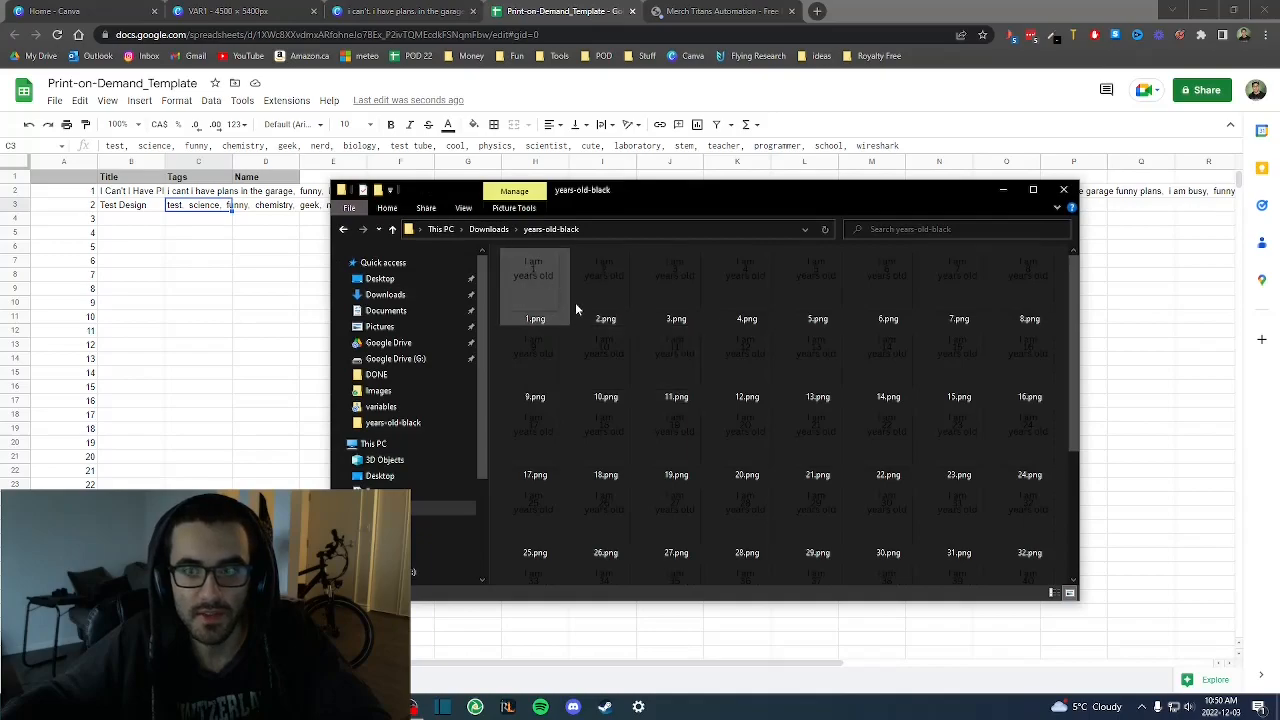
pyautogui.click(1033, 189)
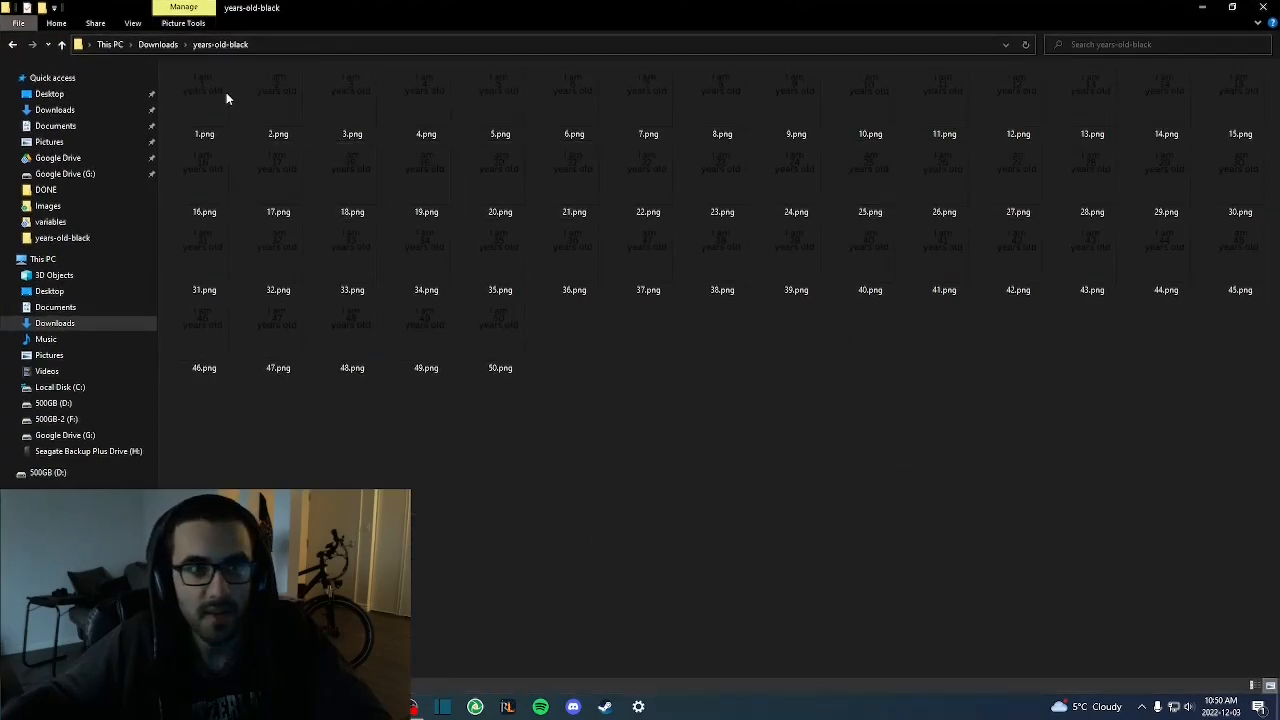
pyautogui.click(211, 111)
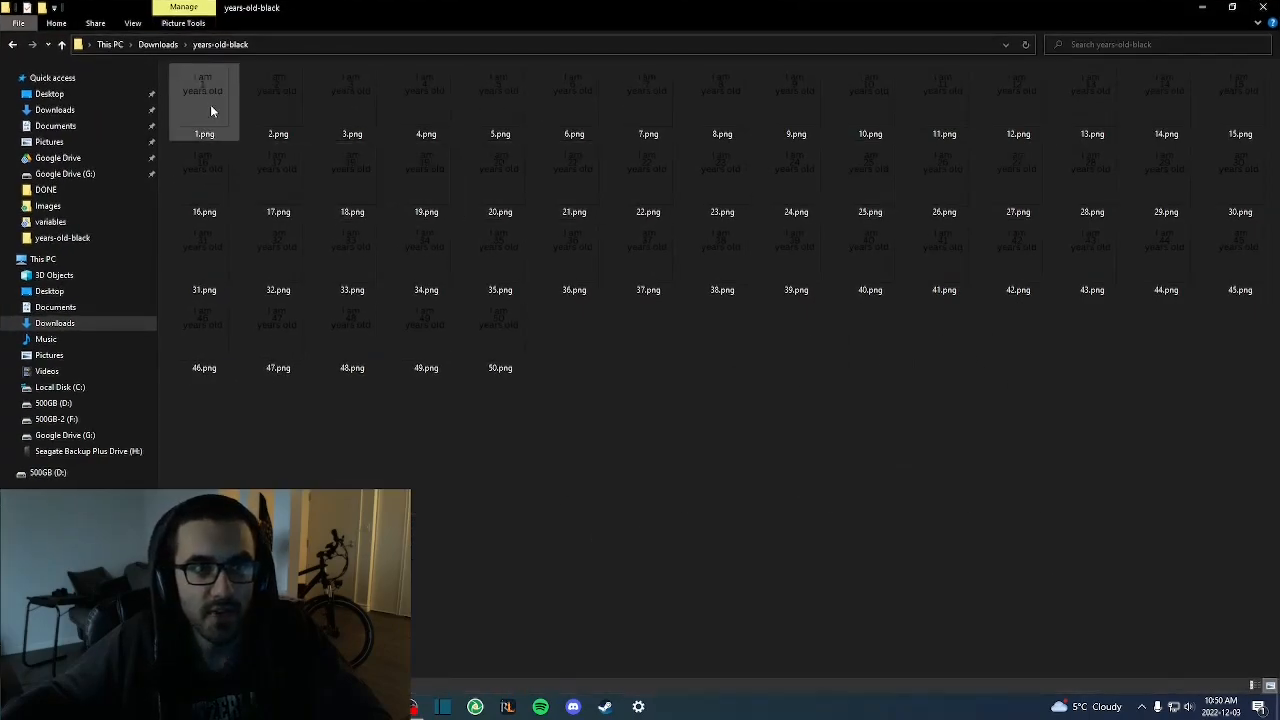
pyautogui.doubleClick(563, 110)
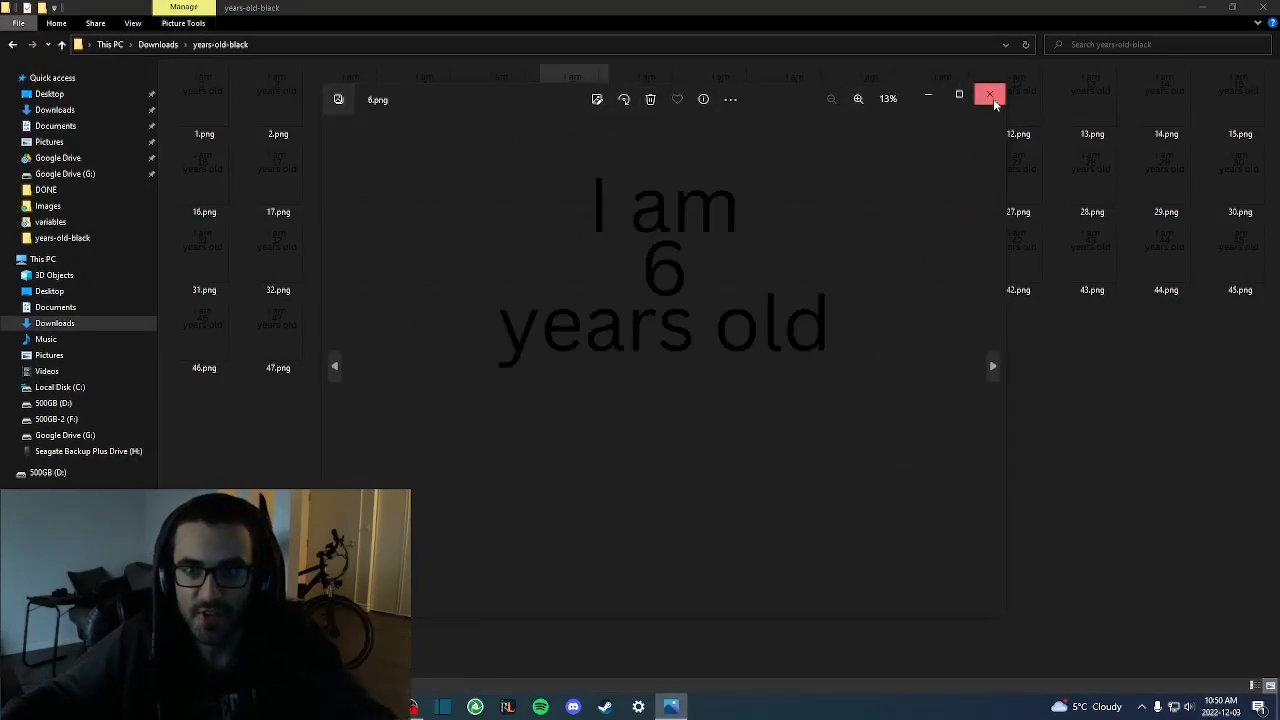
pyautogui.click(990, 96)
# - Switch to the Print-on-Demand_Template spreadsheet and extend the number series in column A down to row 77
pyautogui.hotkey('alt', 'Tab')
pyautogui.click(336, 364)
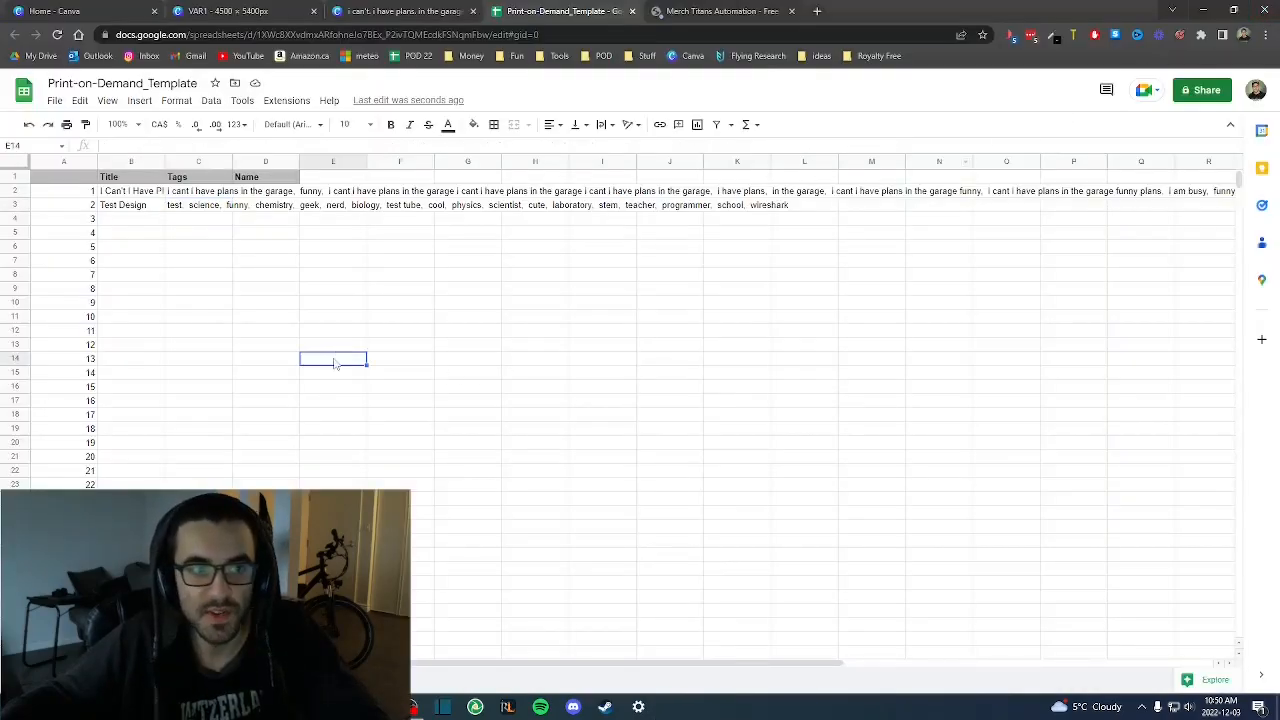
pyautogui.click(122, 229)
pyautogui.scroll(-5, 122, 229)
pyautogui.moveTo(63, 246); pyautogui.dragTo(84, 412)
pyautogui.scroll(-7, 84, 412)
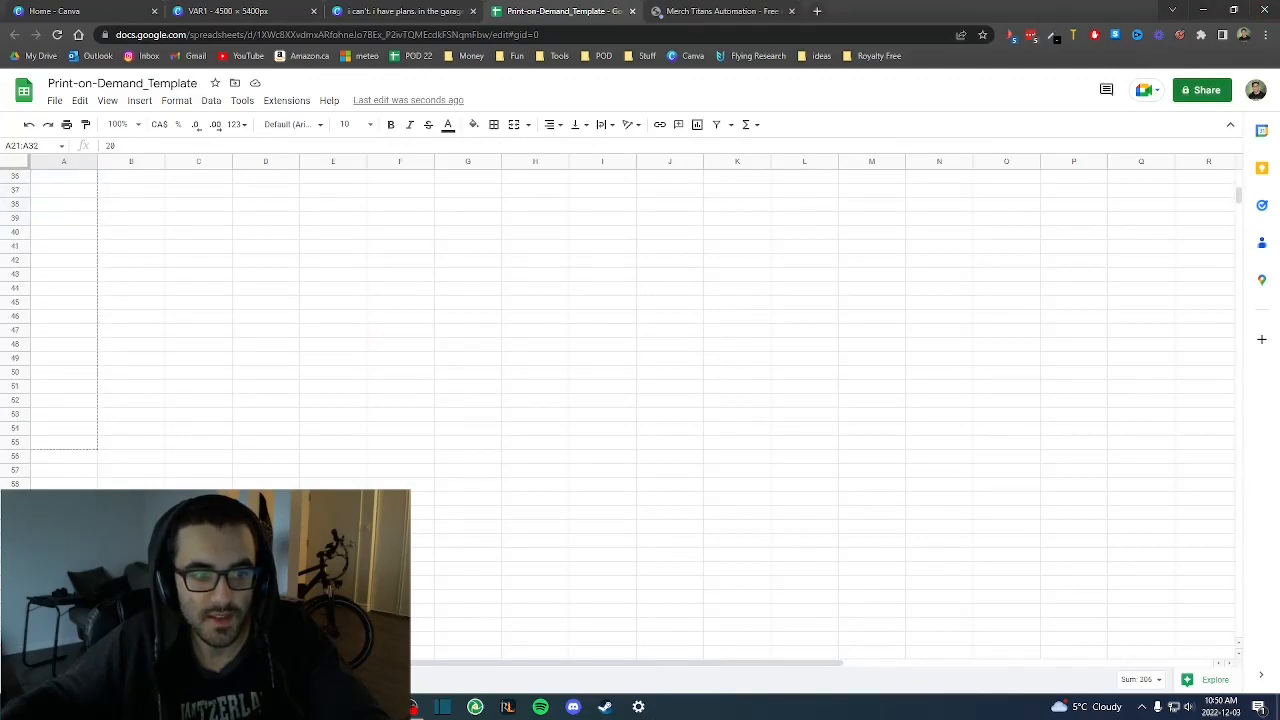
pyautogui.moveTo(84, 600); pyautogui.dragTo(84, 610)
pyautogui.scroll(15, 84, 610)
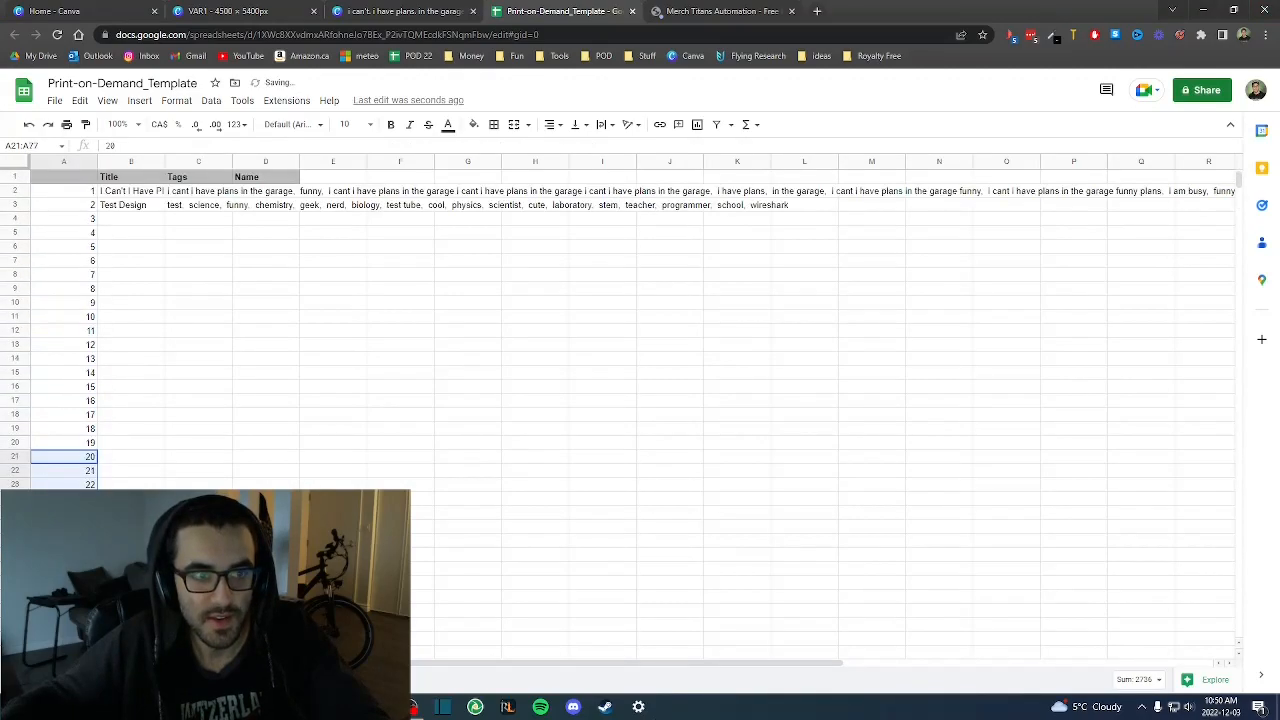
pyautogui.click(125, 222)
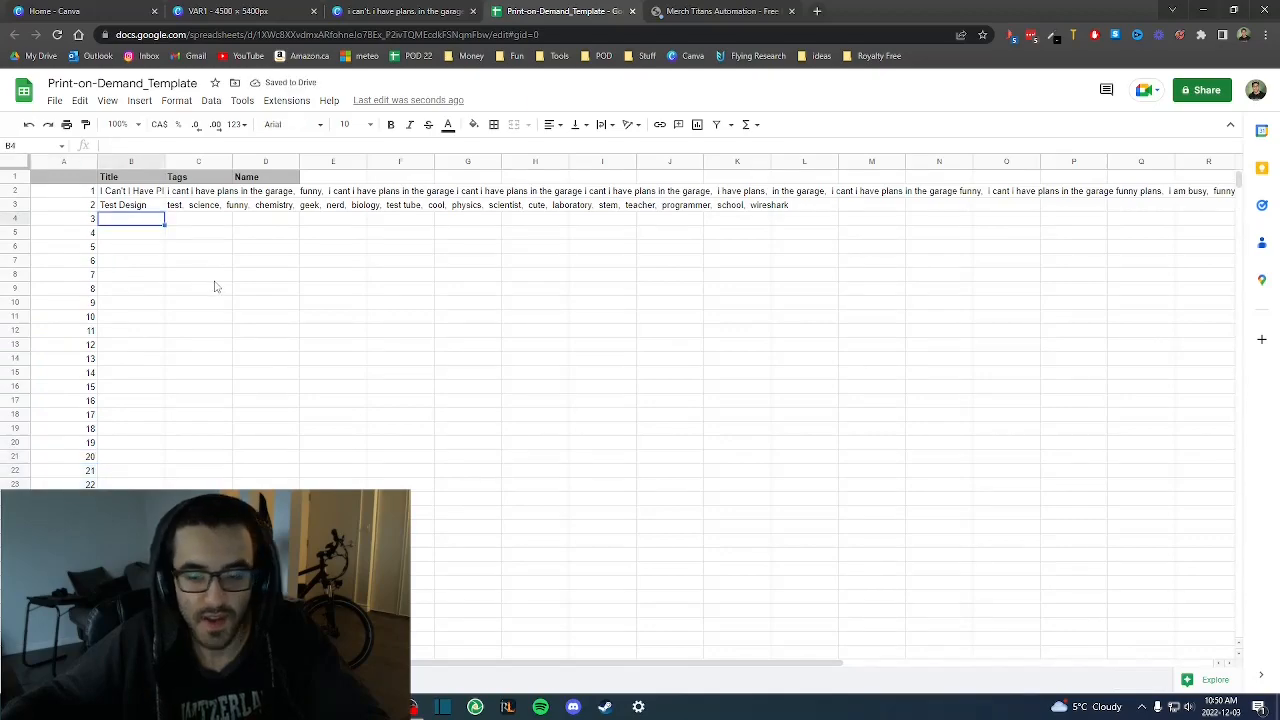
pyautogui.write('=')
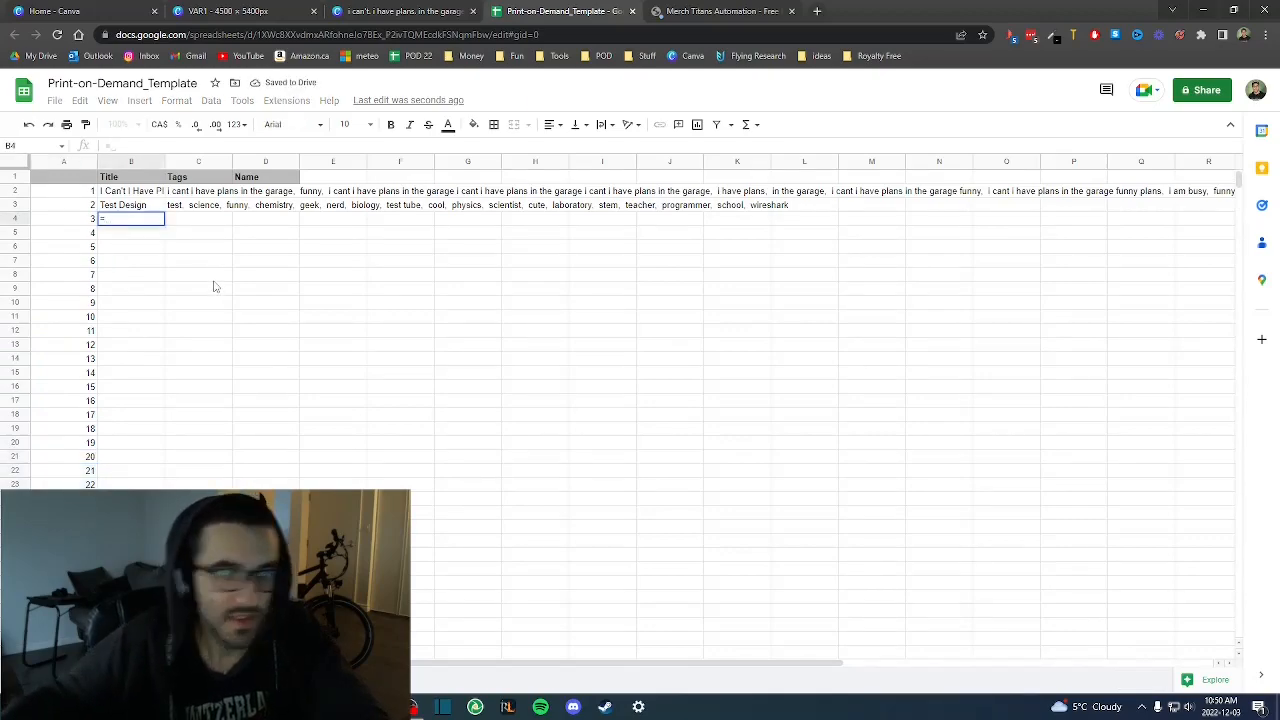
pyautogui.press('BackSpace')
pyautogui.click(229, 236)
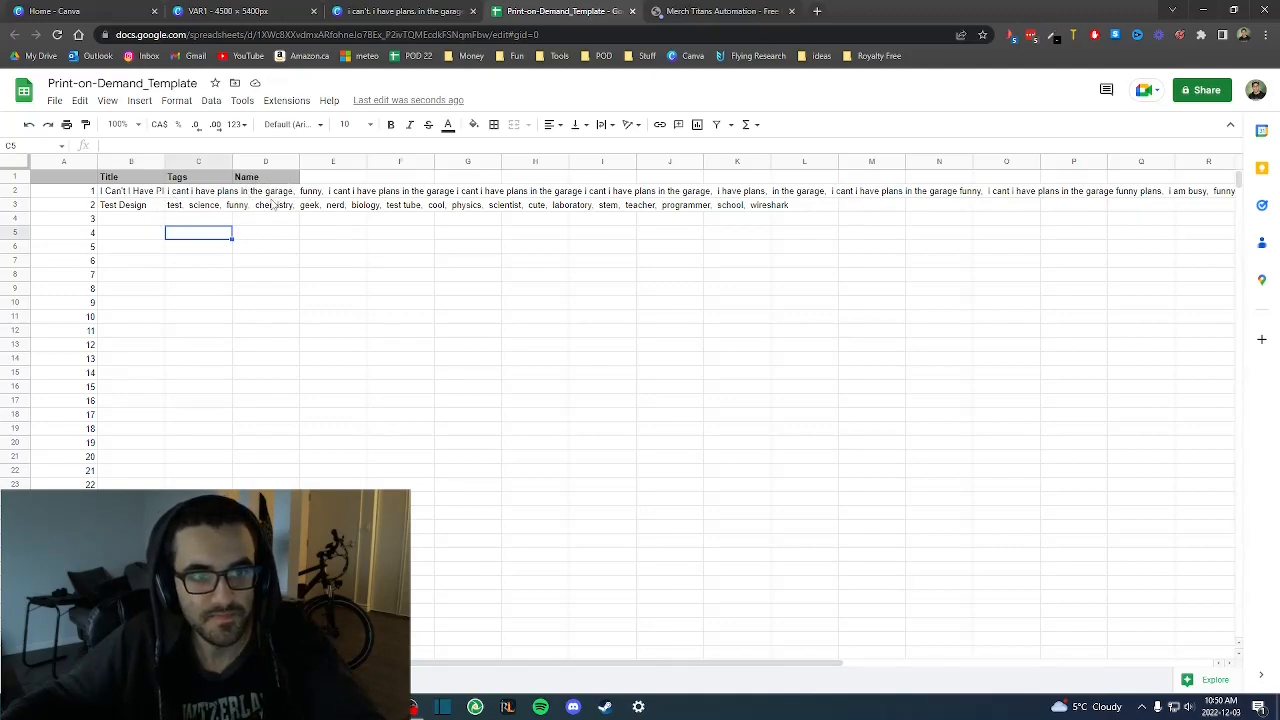
# - Enter 1 in cell D4 of the Name column
pyautogui.click(258, 224)
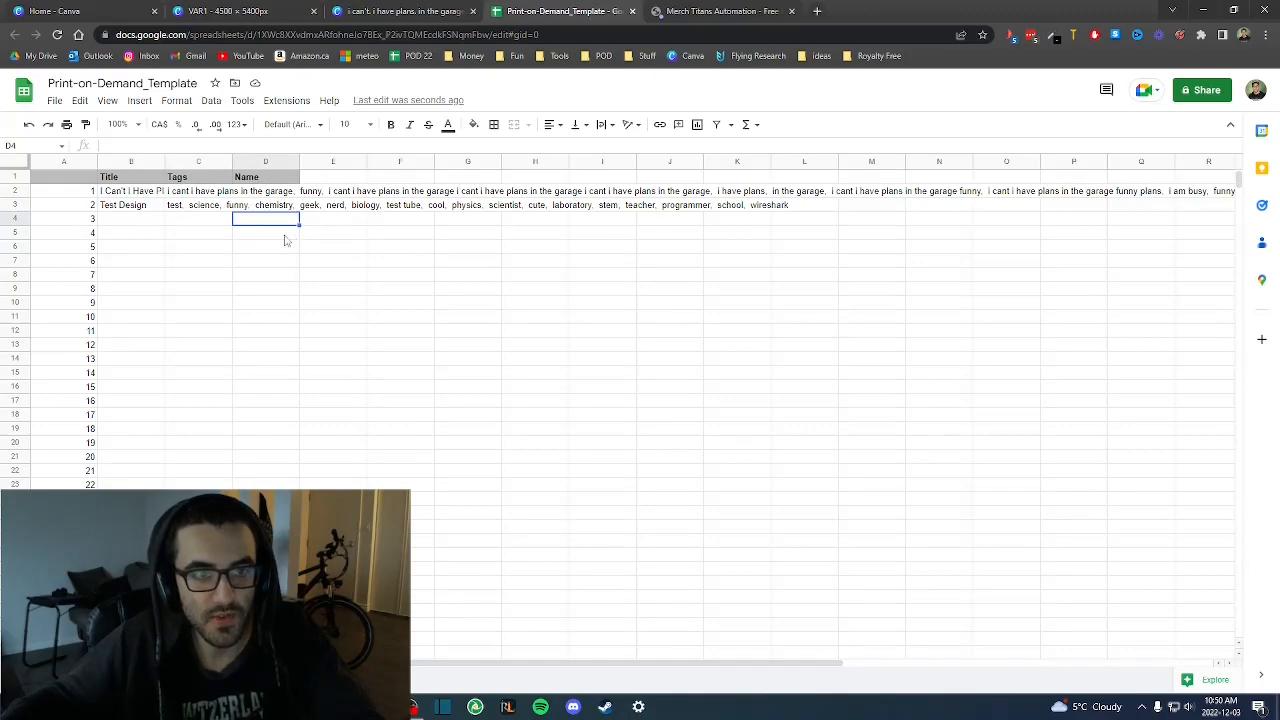
pyautogui.write('1')
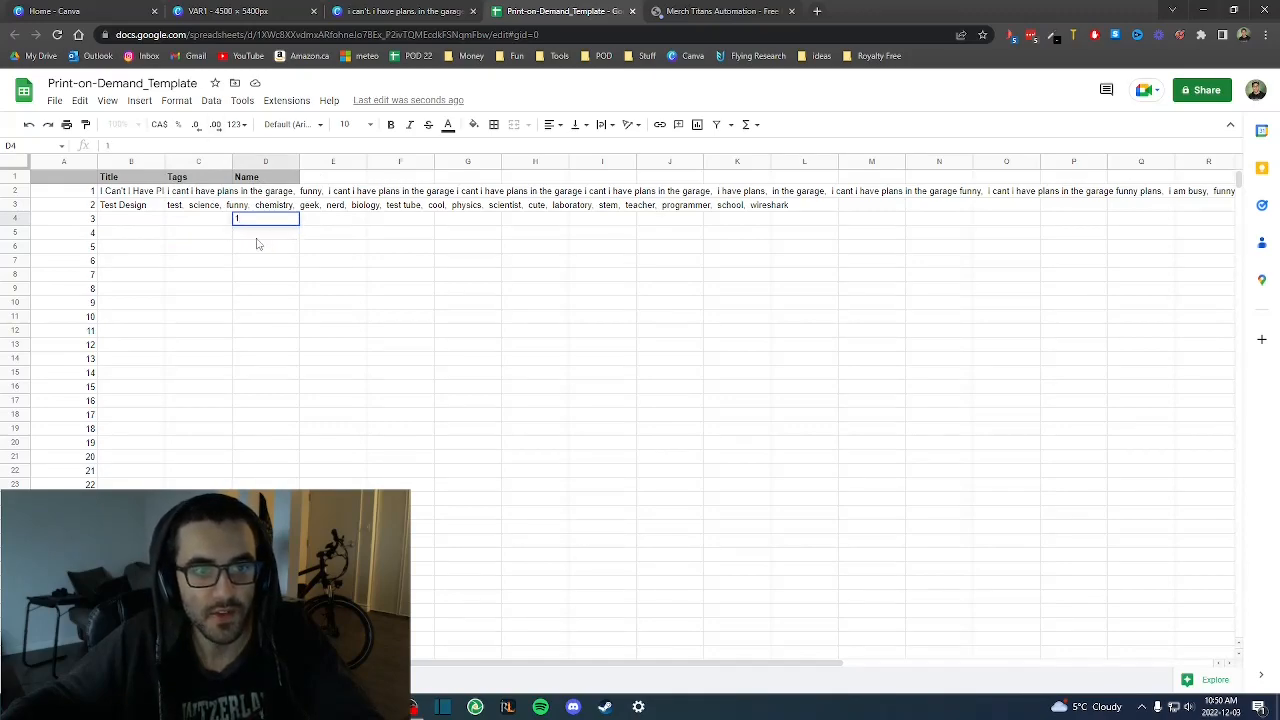
# - Switch to File Explorer, open the years-old-black folder in Downloads, and view images 1.png through 3.png
pyautogui.press('super+e')
pyautogui.click(74, 110)
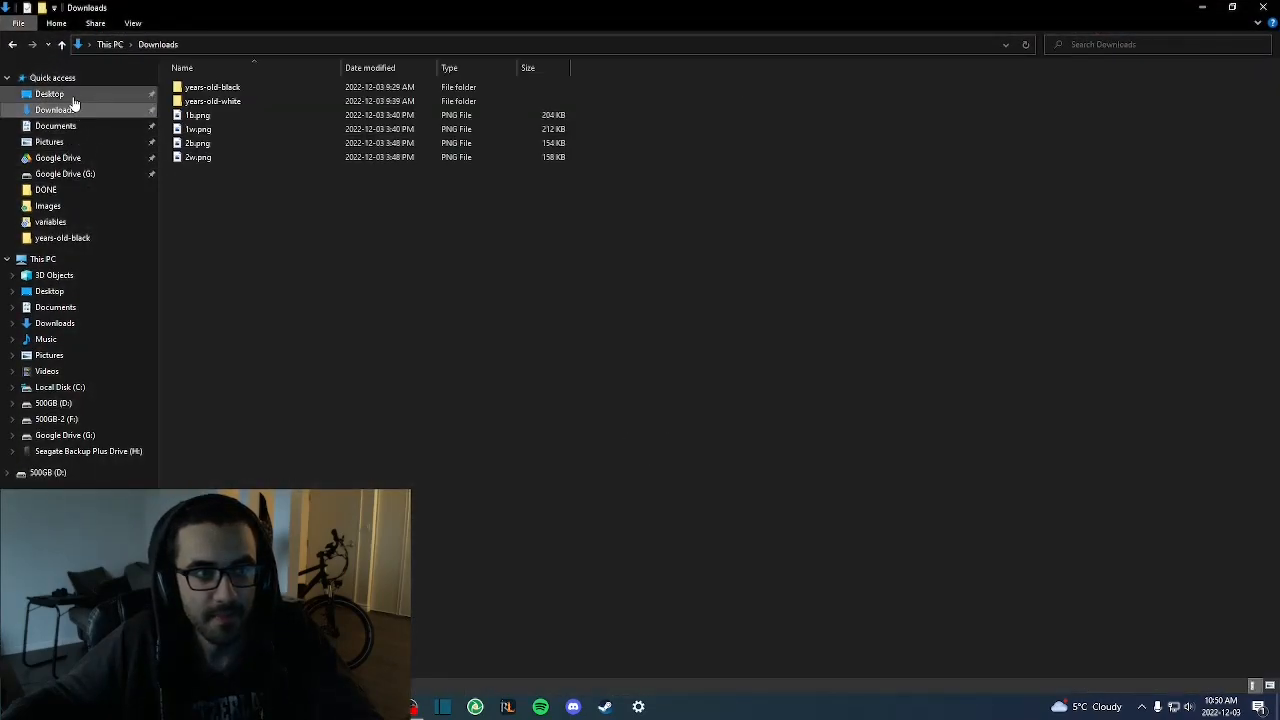
pyautogui.click(62, 127)
pyautogui.click(78, 111)
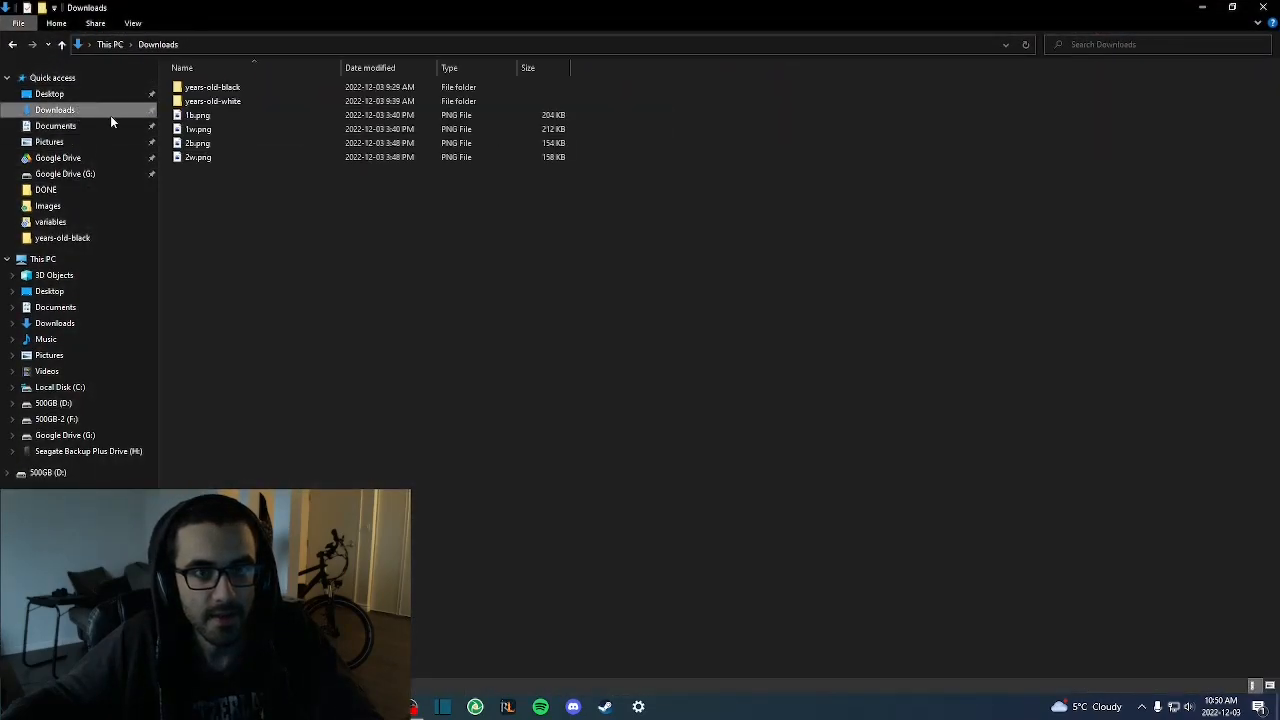
pyautogui.doubleClick(205, 88)
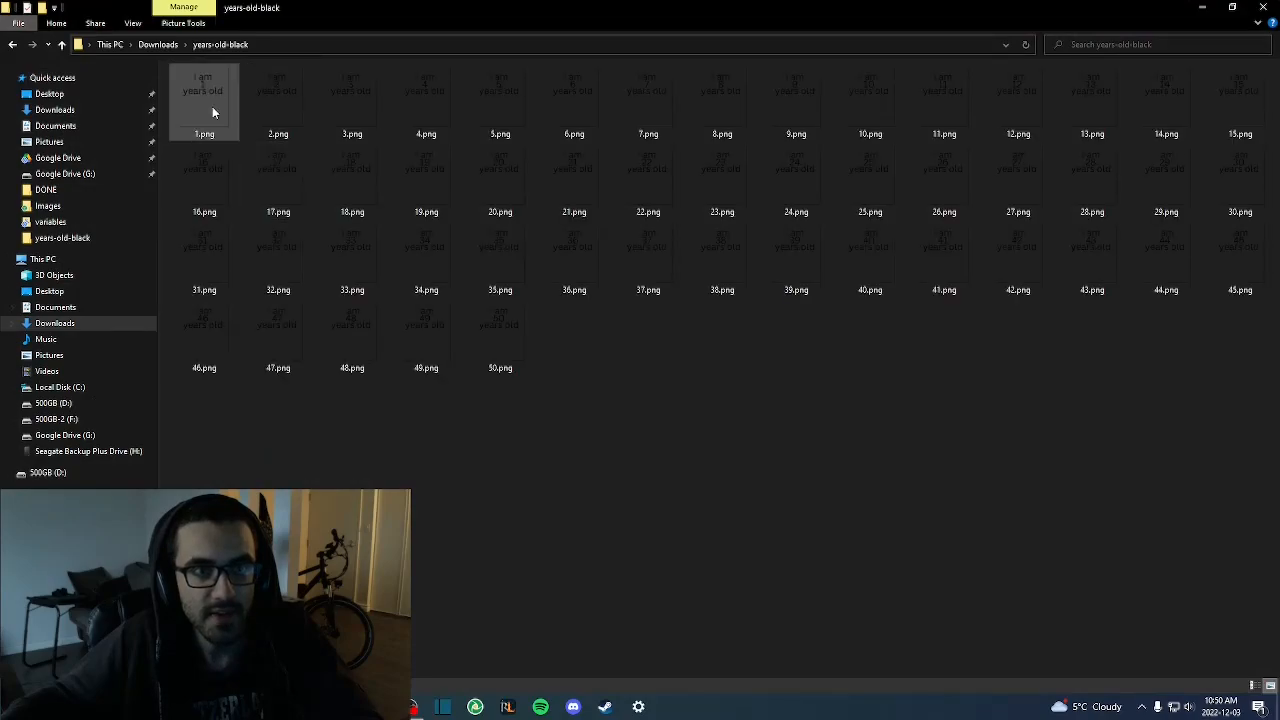
pyautogui.doubleClick(200, 91)
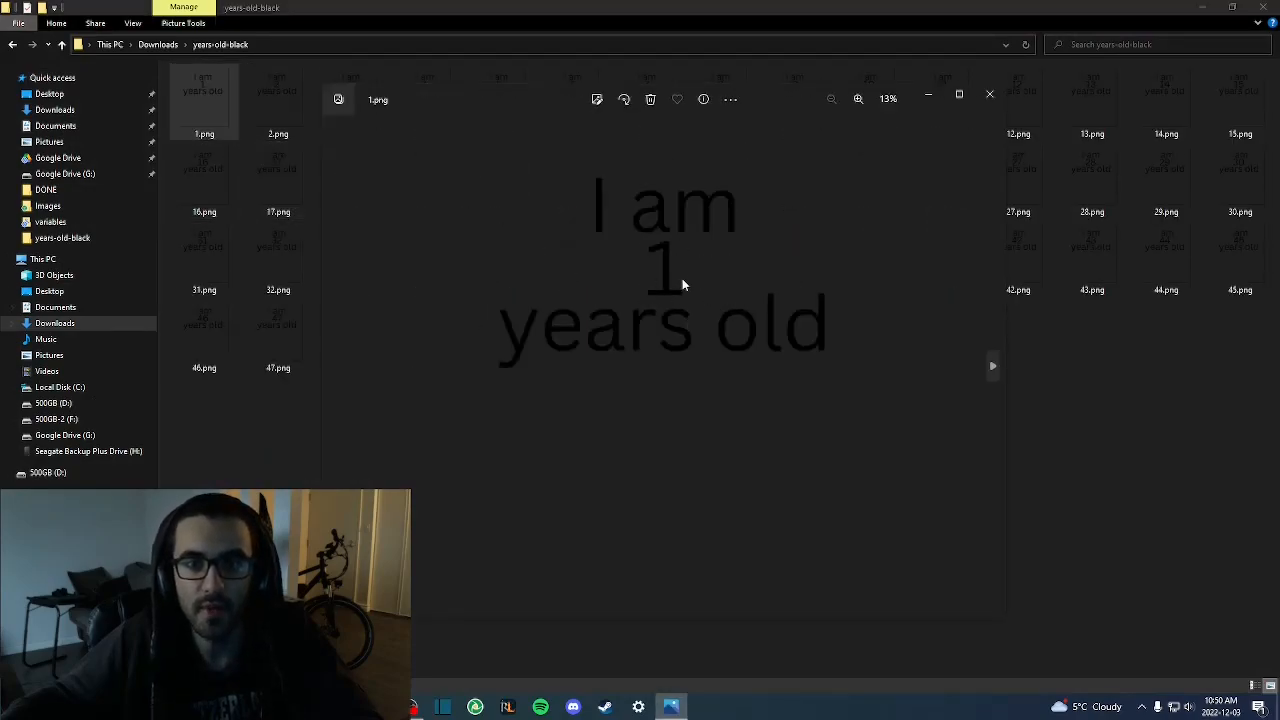
pyautogui.click(992, 369)
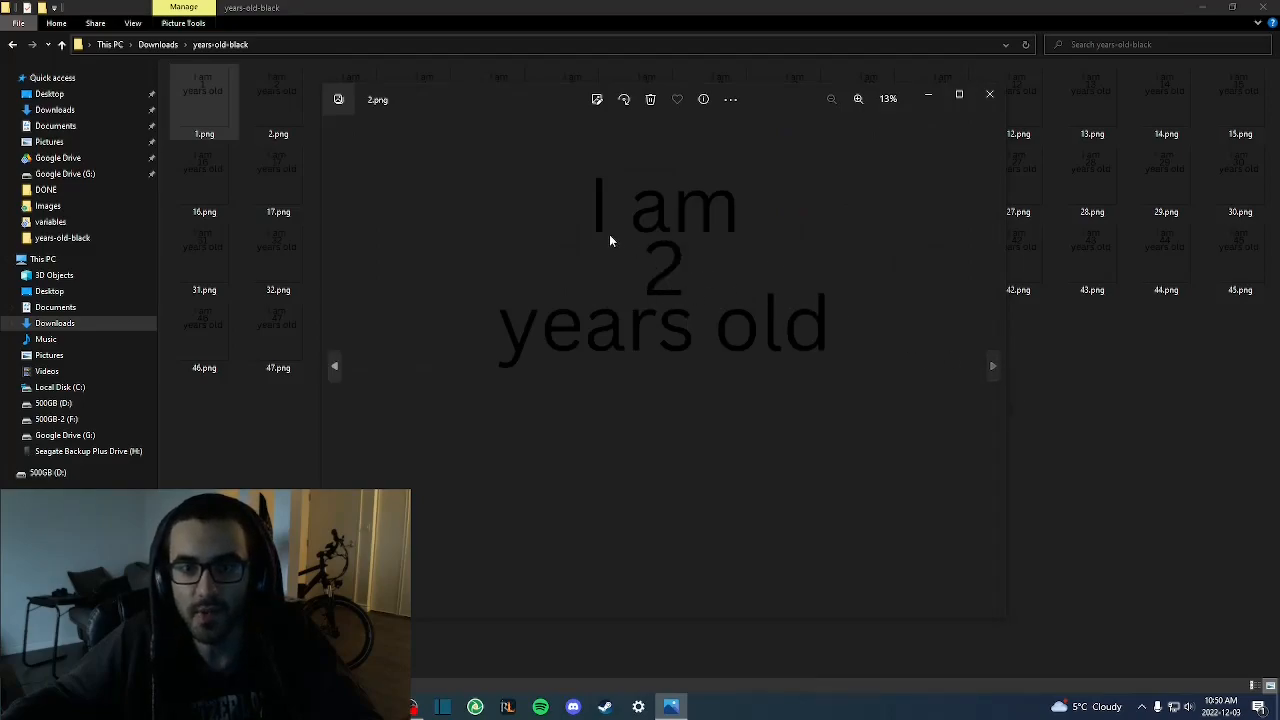
pyautogui.click(992, 369)
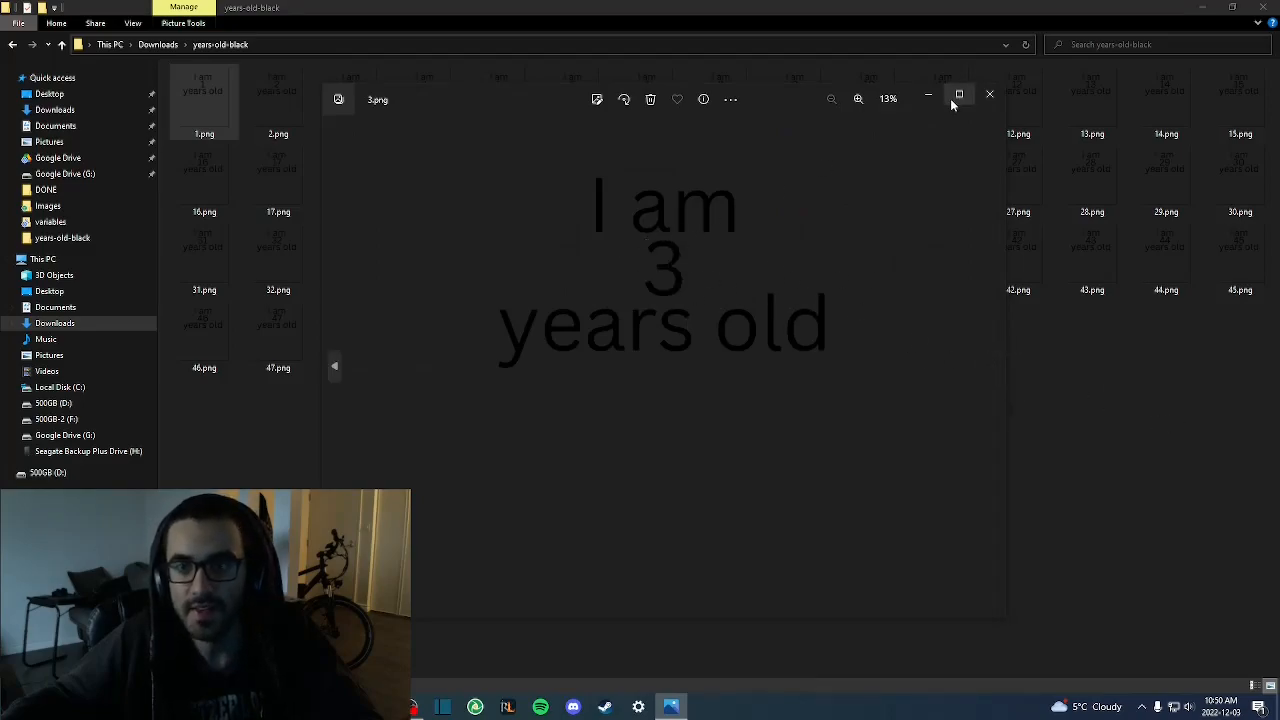
pyautogui.click(989, 96)
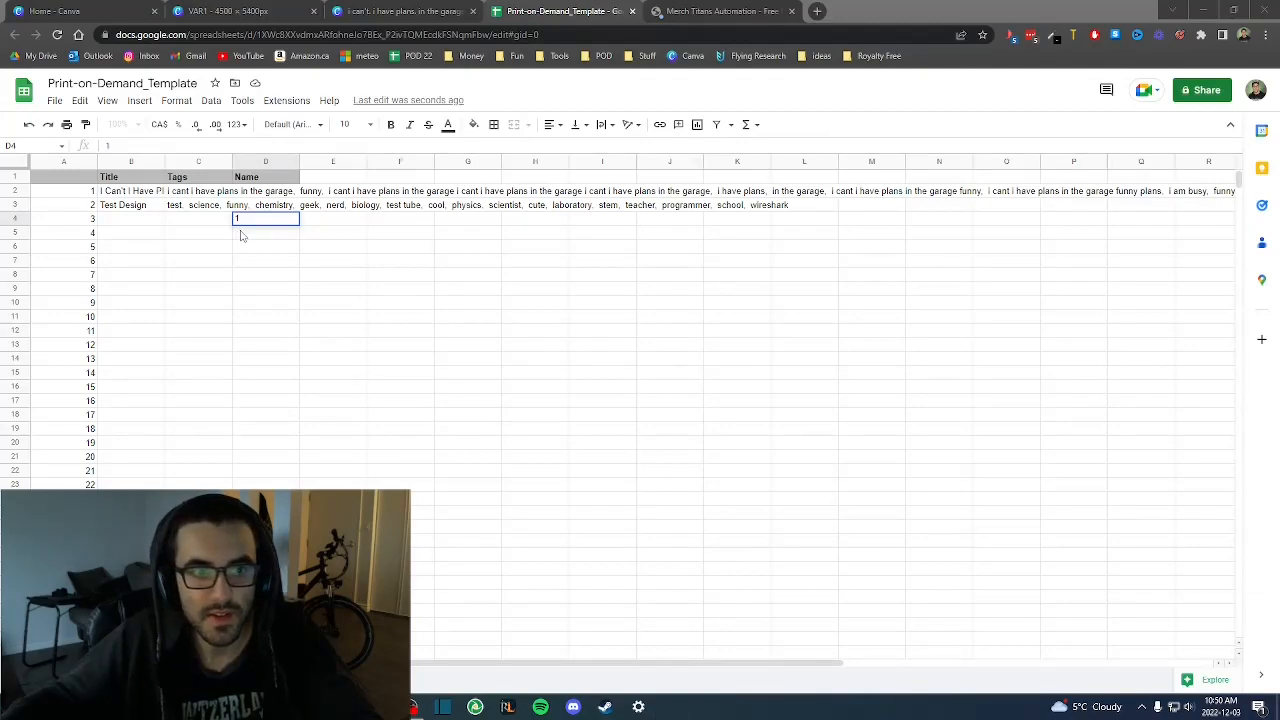
# - Enter 2 and 3 below the first number in the Name column and fill the series from D4 down to D53
pyautogui.click(286, 231)
pyautogui.write('2')
pyautogui.press('Return')
pyautogui.write('3')
pyautogui.moveTo(277, 222); pyautogui.dragTo(281, 498)
pyautogui.scroll(-5, 271, 409)
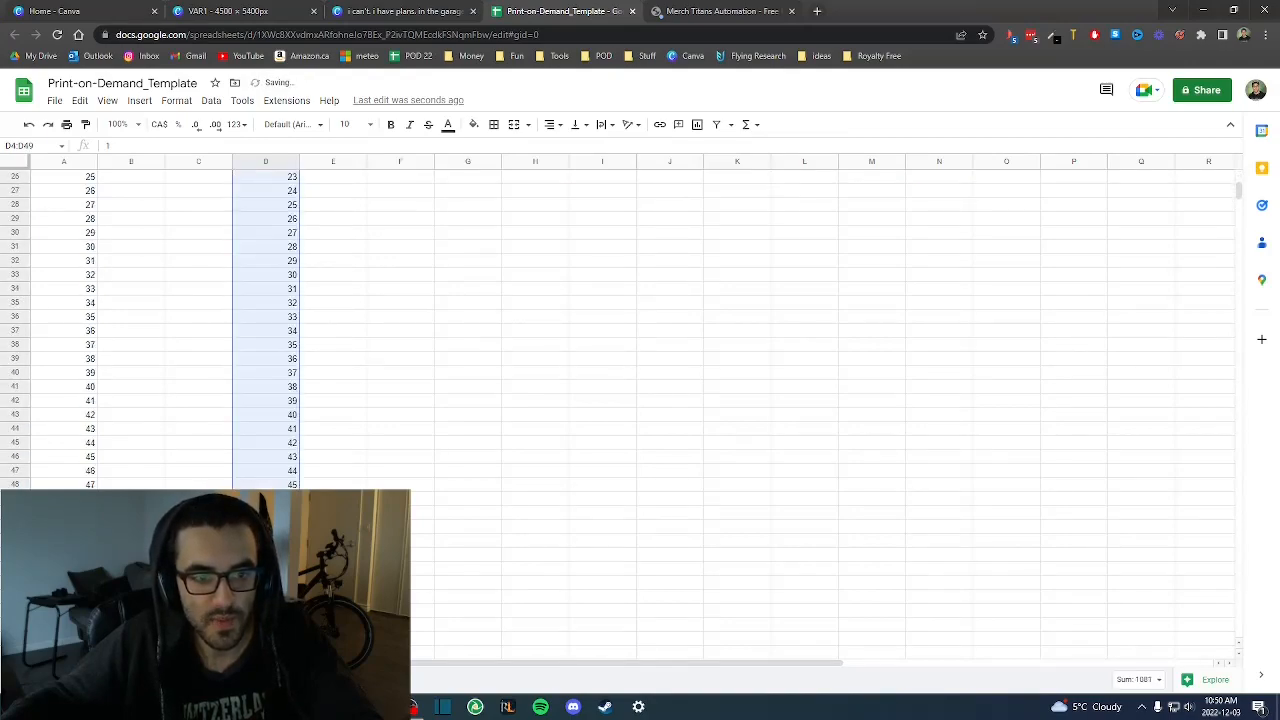
pyautogui.scroll(5, 640, 330)
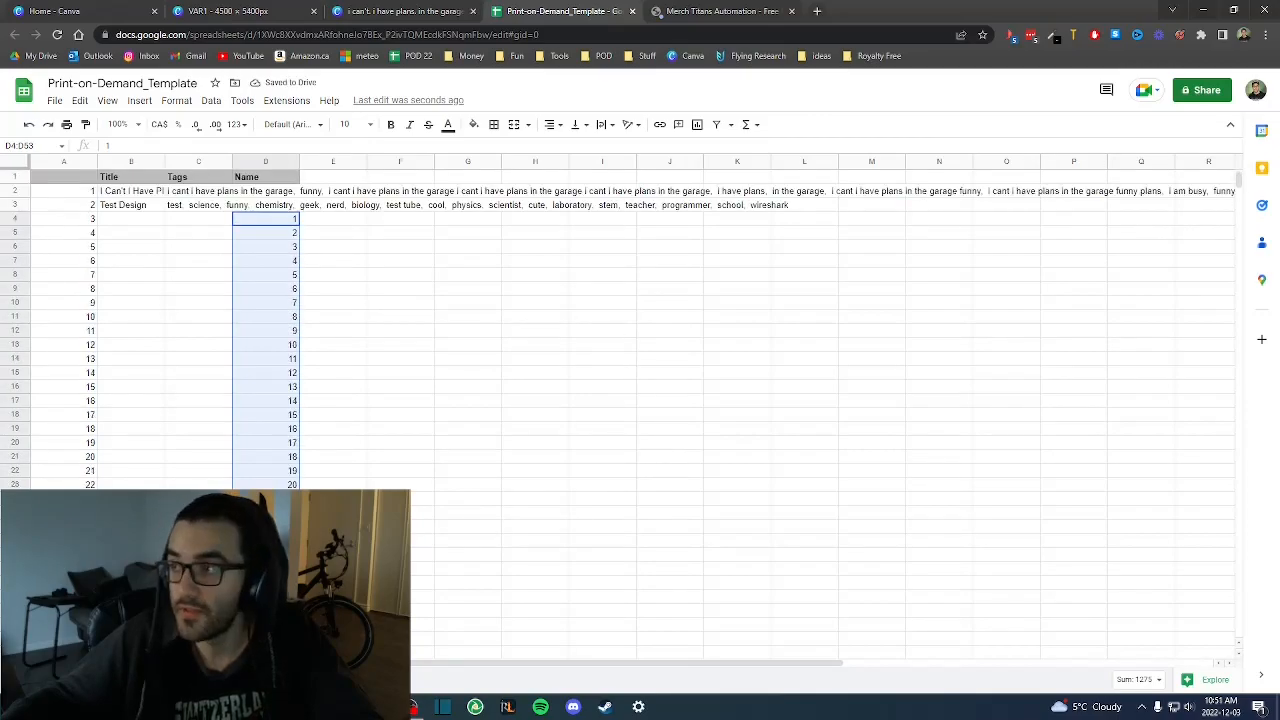
pyautogui.hotkey('alt', 'Tab')
pyautogui.doubleClick(840, 116)
pyautogui.click(503, 339)
pyautogui.moveTo(785, 6); pyautogui.dragTo(840, 719)
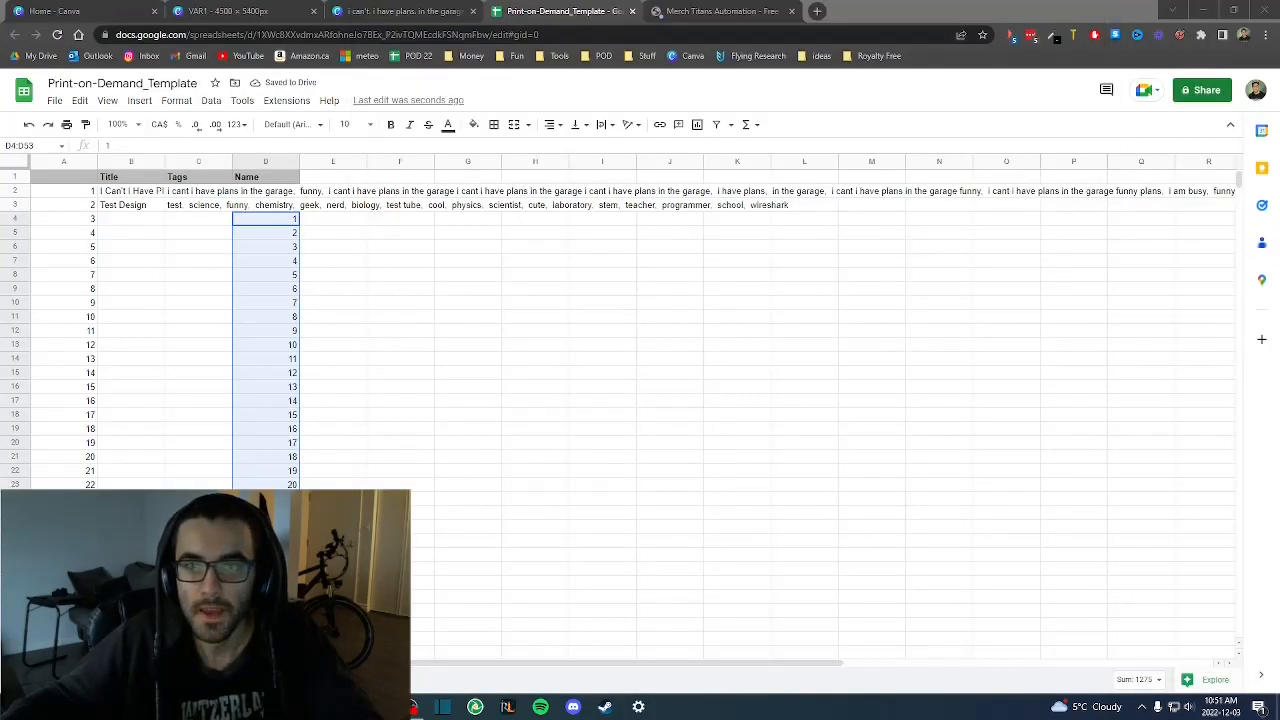
# - Enter the formula =CONCATENATE("I am", D4, " Years Old") in cell B4 of the Title column, without accepting the suggested autofill
pyautogui.click(140, 220)
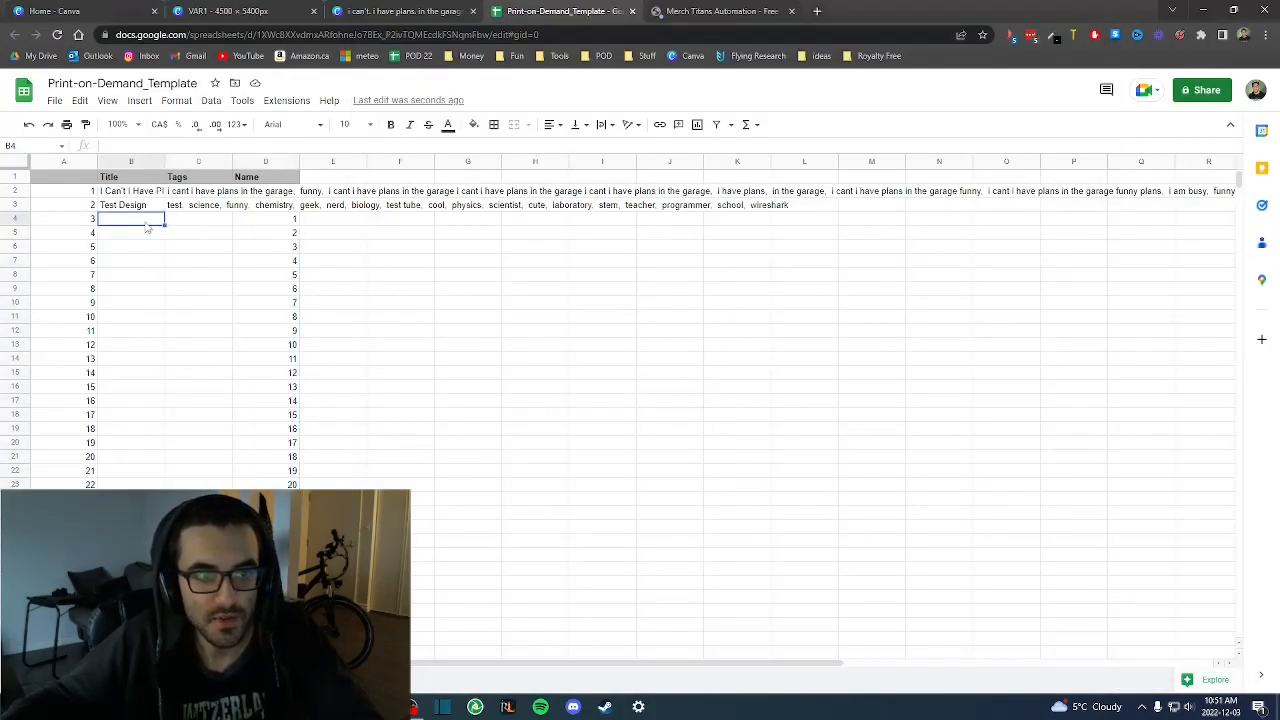
pyautogui.click(116, 147)
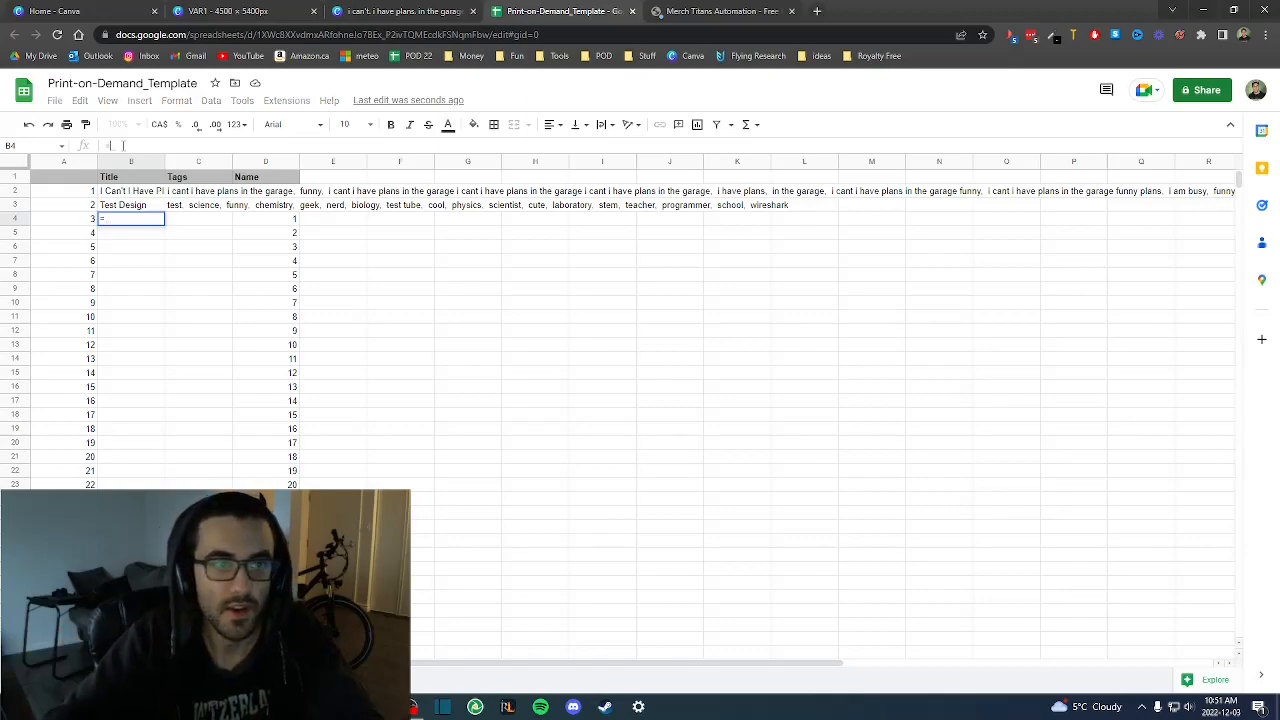
pyautogui.write('=CON')
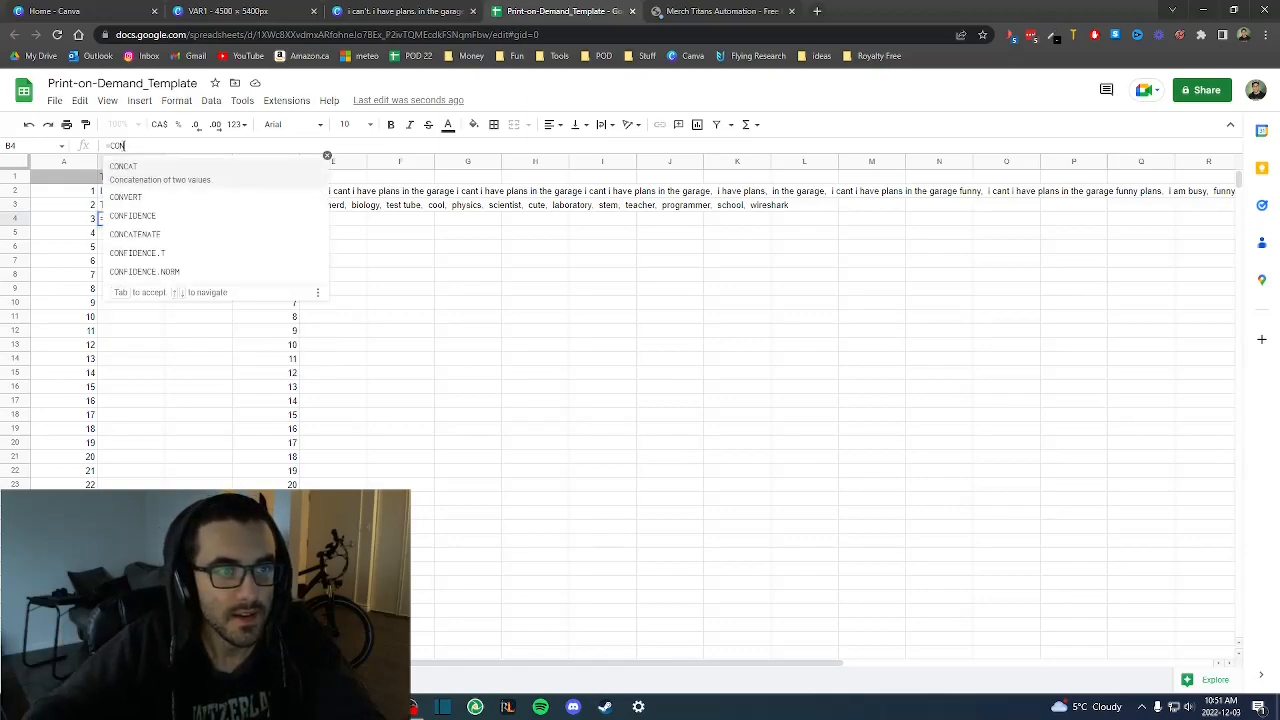
pyautogui.press('Down')
pyautogui.press('Down')
pyautogui.press('Down')
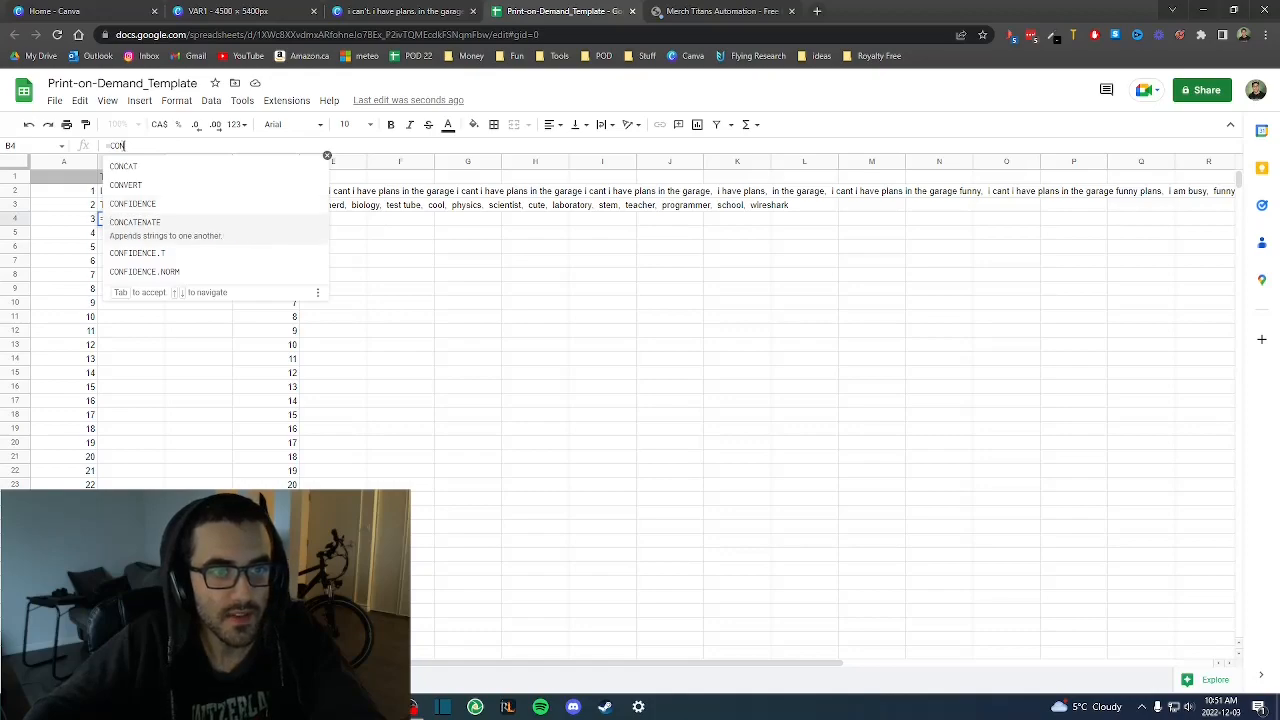
pyautogui.press('Tab')
pyautogui.write('"')
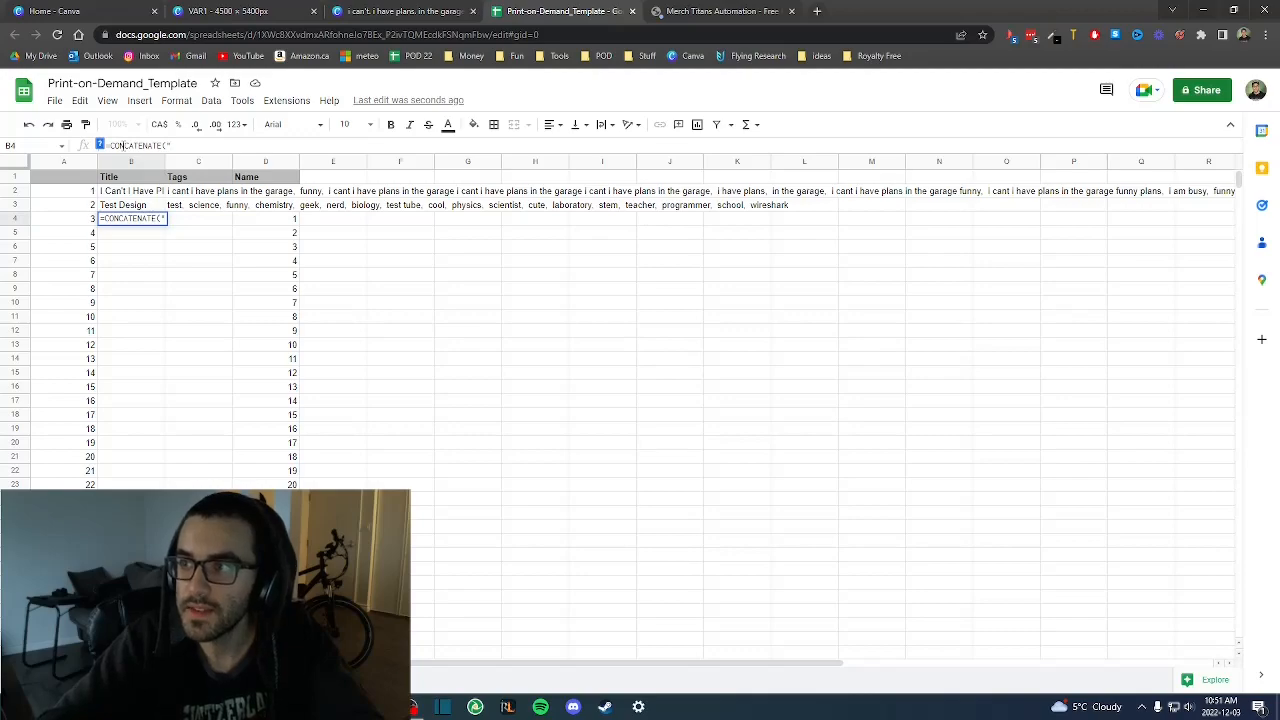
pyautogui.write('I am",')
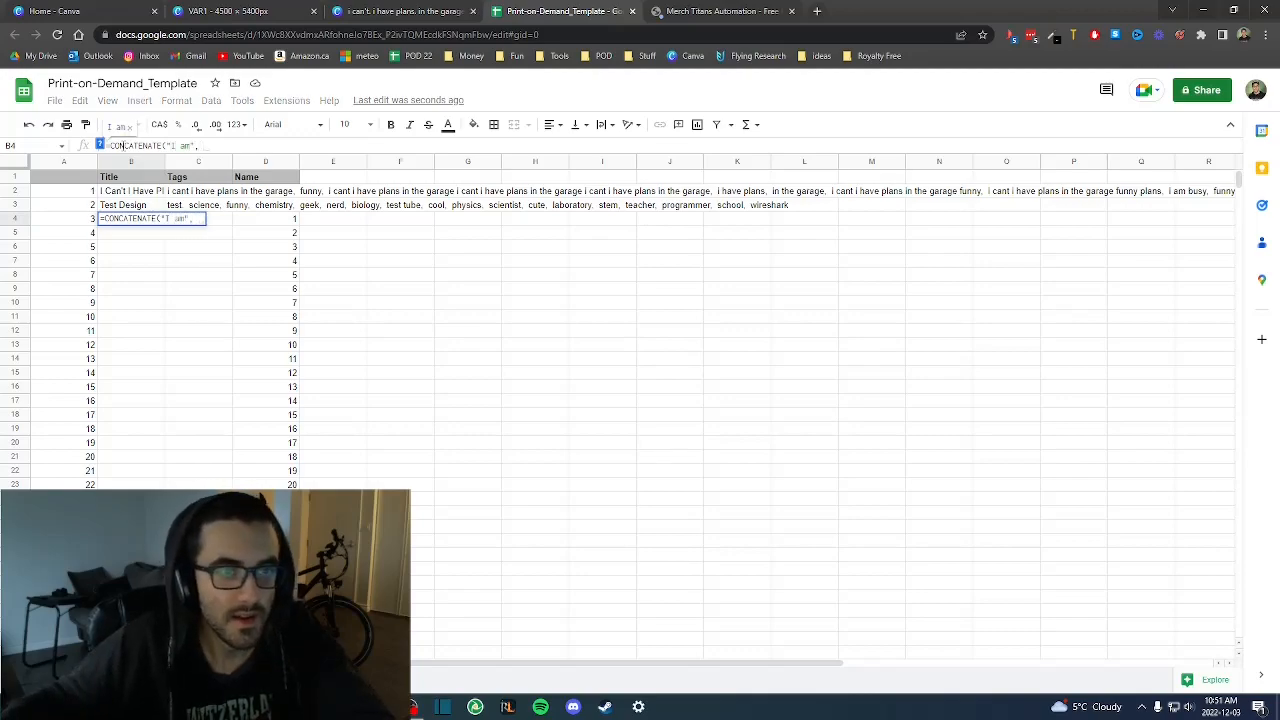
pyautogui.click(283, 221)
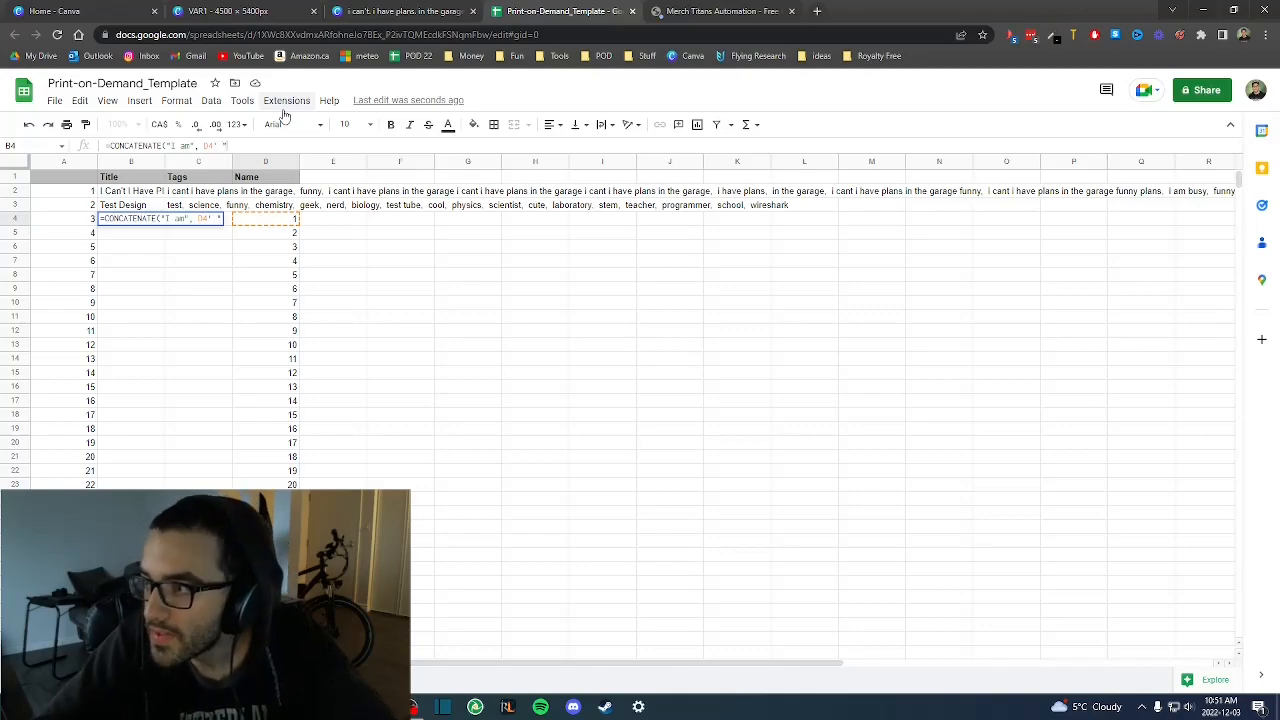
pyautogui.write('ears')
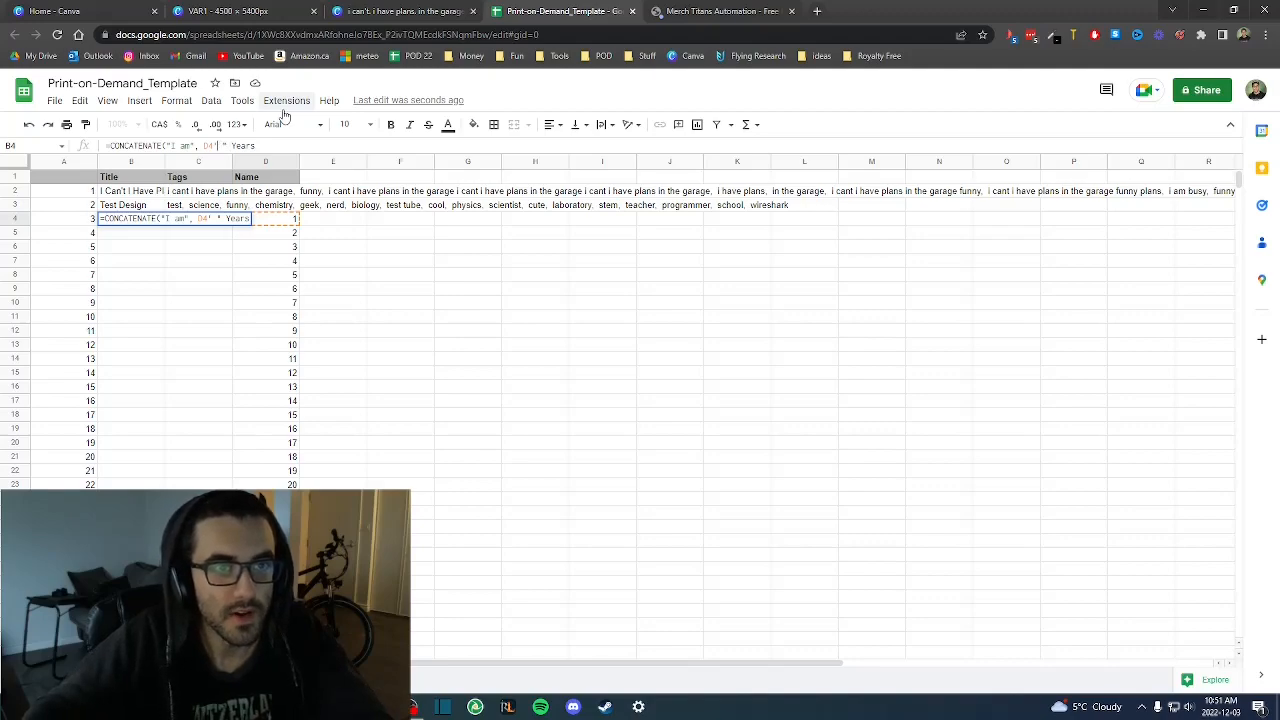
pyautogui.write(',')
pyautogui.write(' Old')
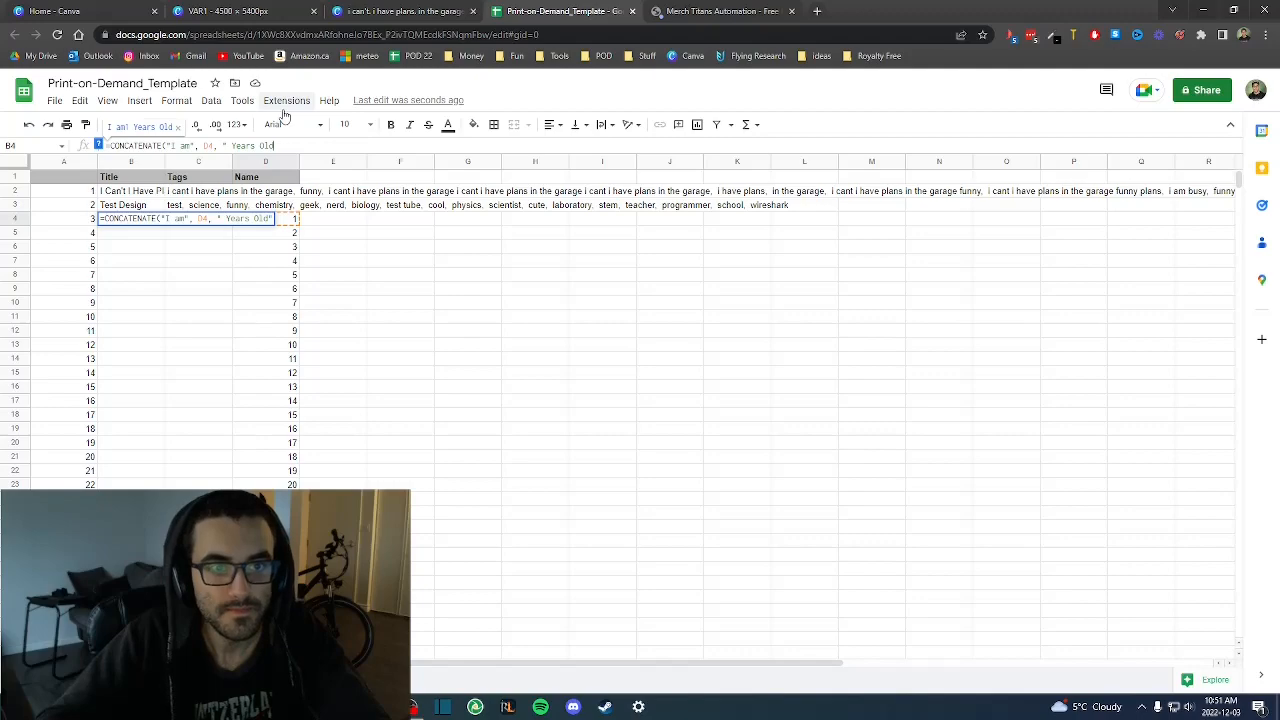
pyautogui.write('")')
pyautogui.press('Return')
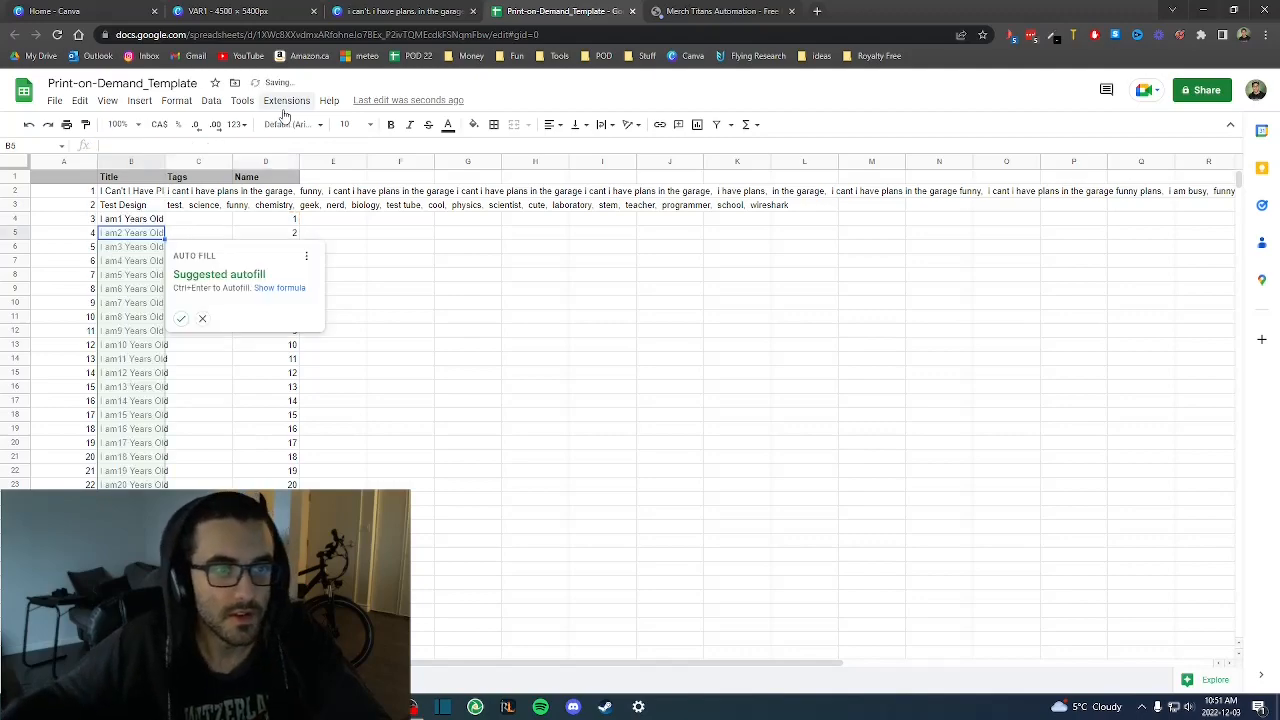
pyautogui.click(149, 250)
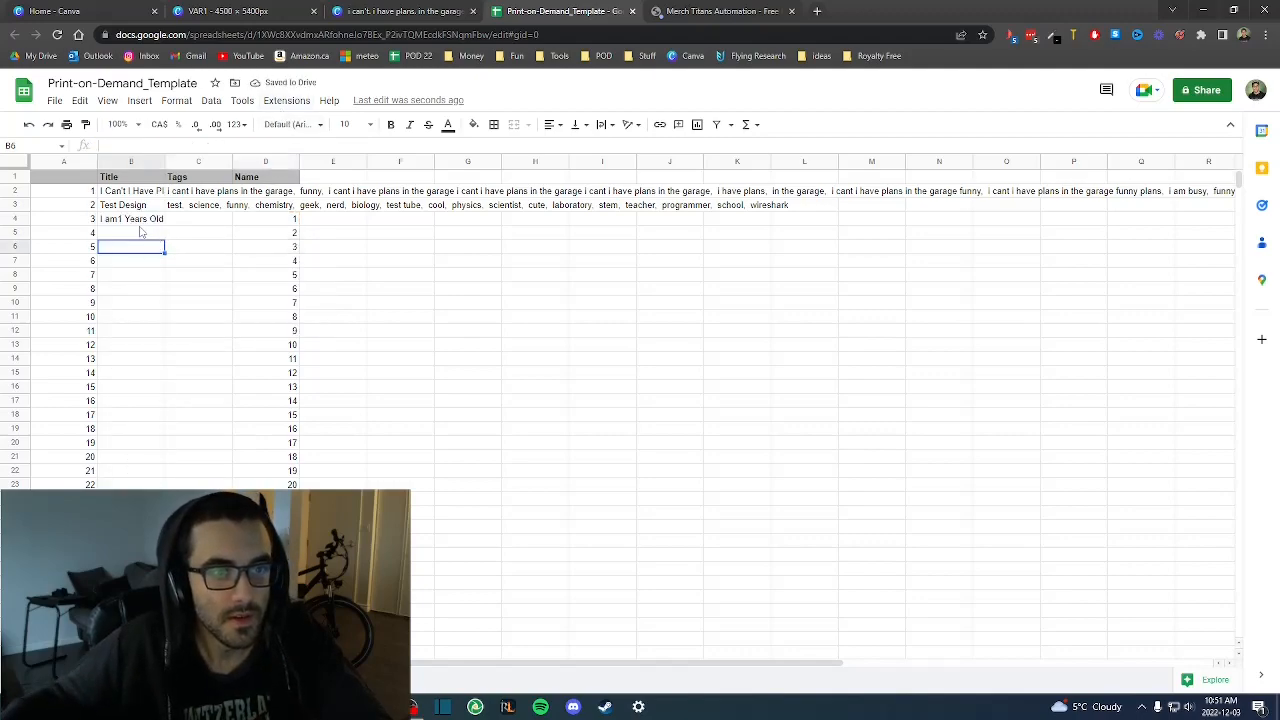
# - Edit the B4 formula's first text argument to "I Am ", with a capital A and a trailing space
pyautogui.click(131, 222)
pyautogui.click(192, 145)
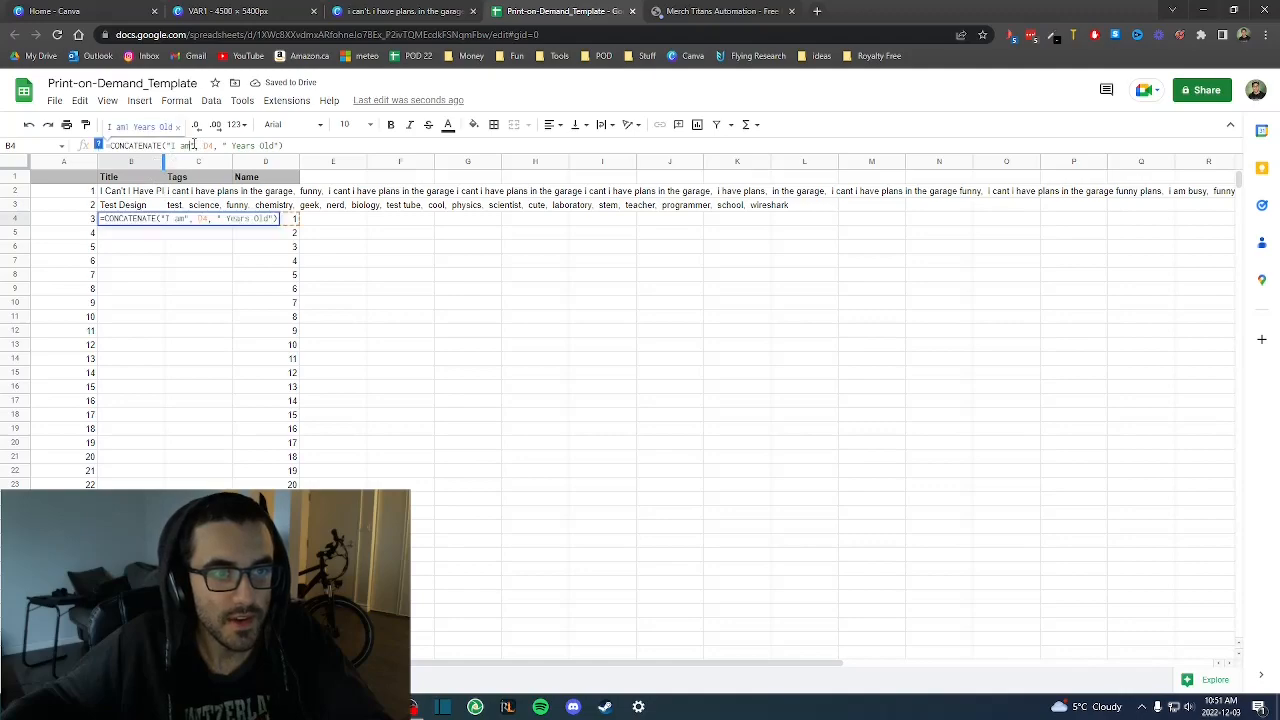
pyautogui.click(200, 237)
pyautogui.click(140, 222)
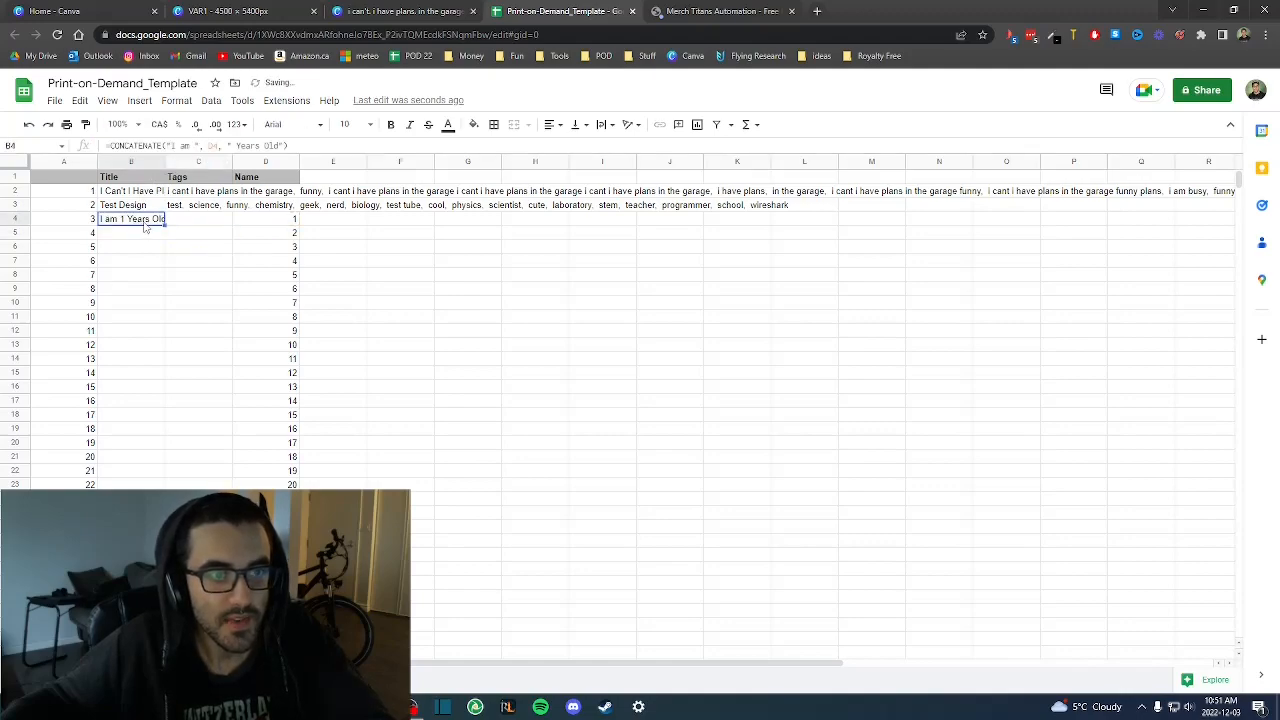
pyautogui.click(184, 146)
pyautogui.press('BackSpace')
pyautogui.write('A')
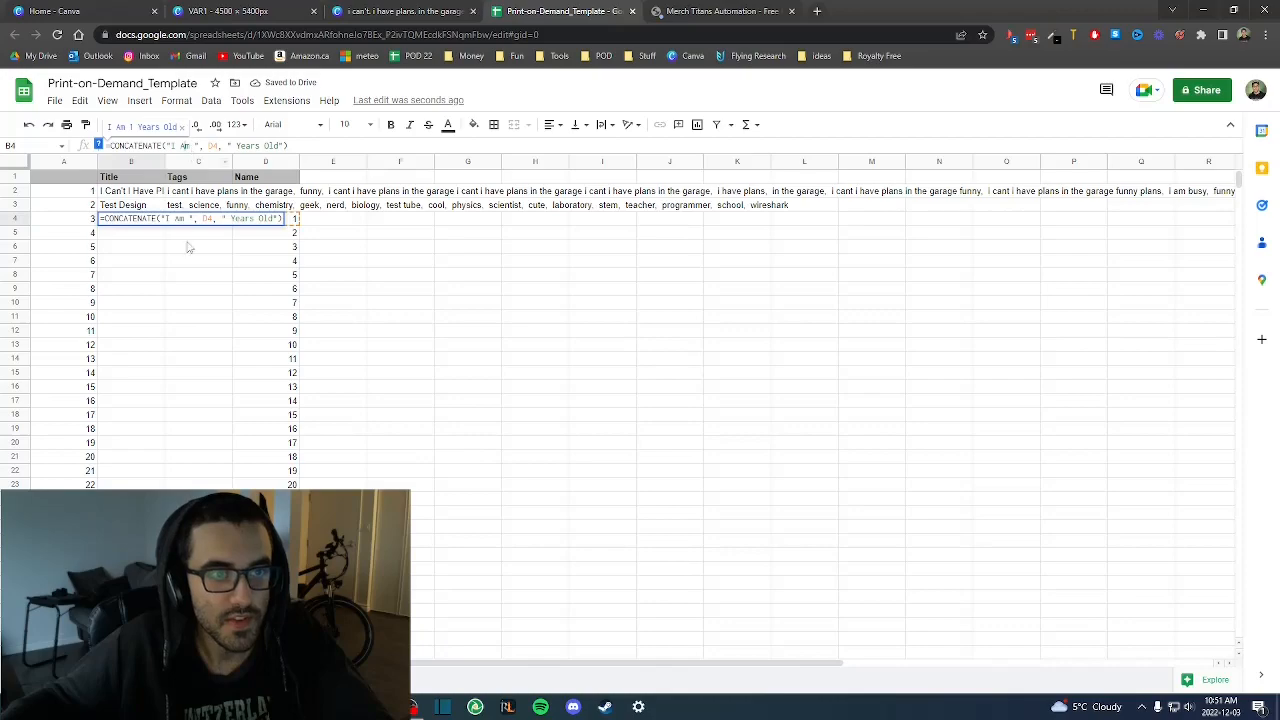
pyautogui.click(187, 247)
pyautogui.click(122, 222)
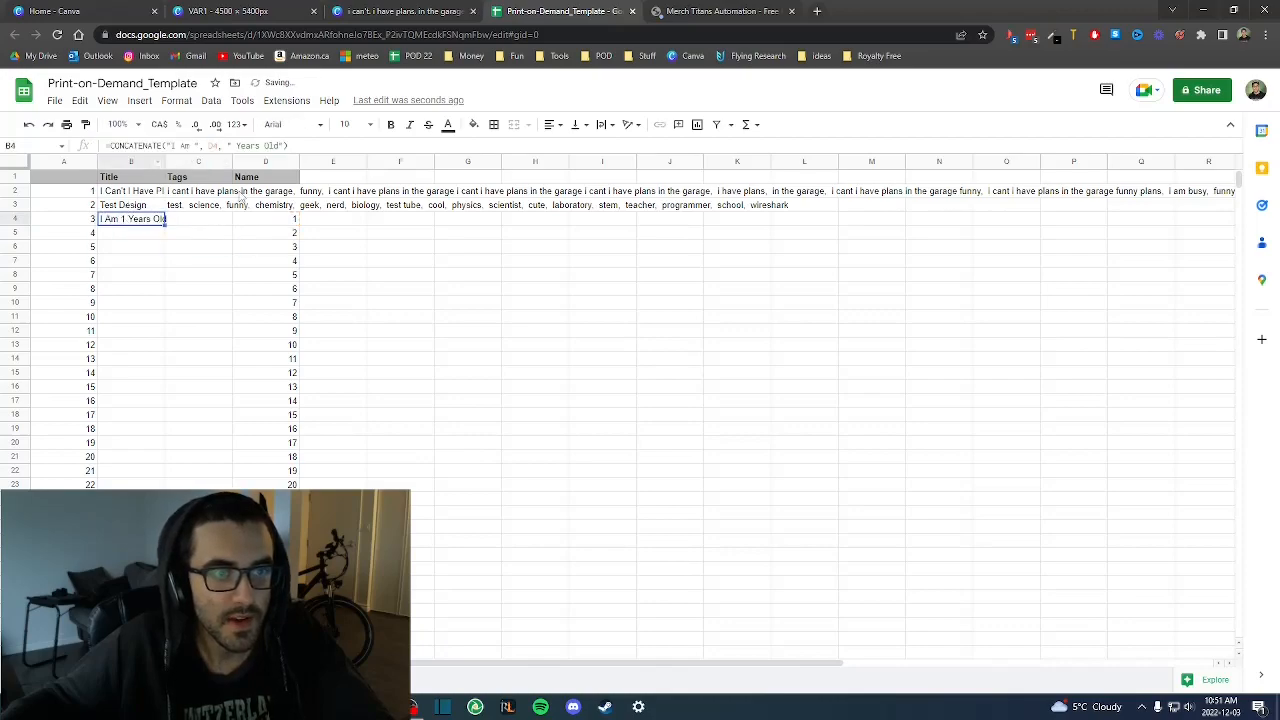
# - Fill the B4 title formula down the Title column alongside the numbered names
pyautogui.click(287, 222)
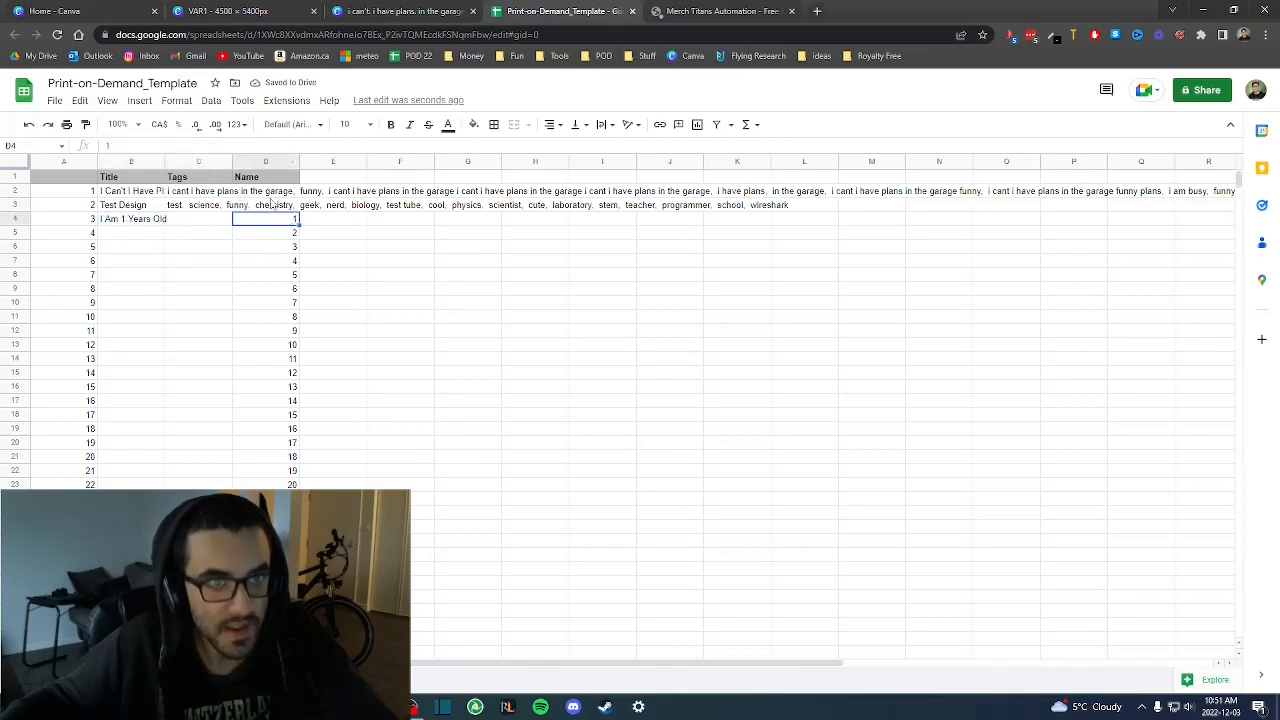
pyautogui.click(136, 222)
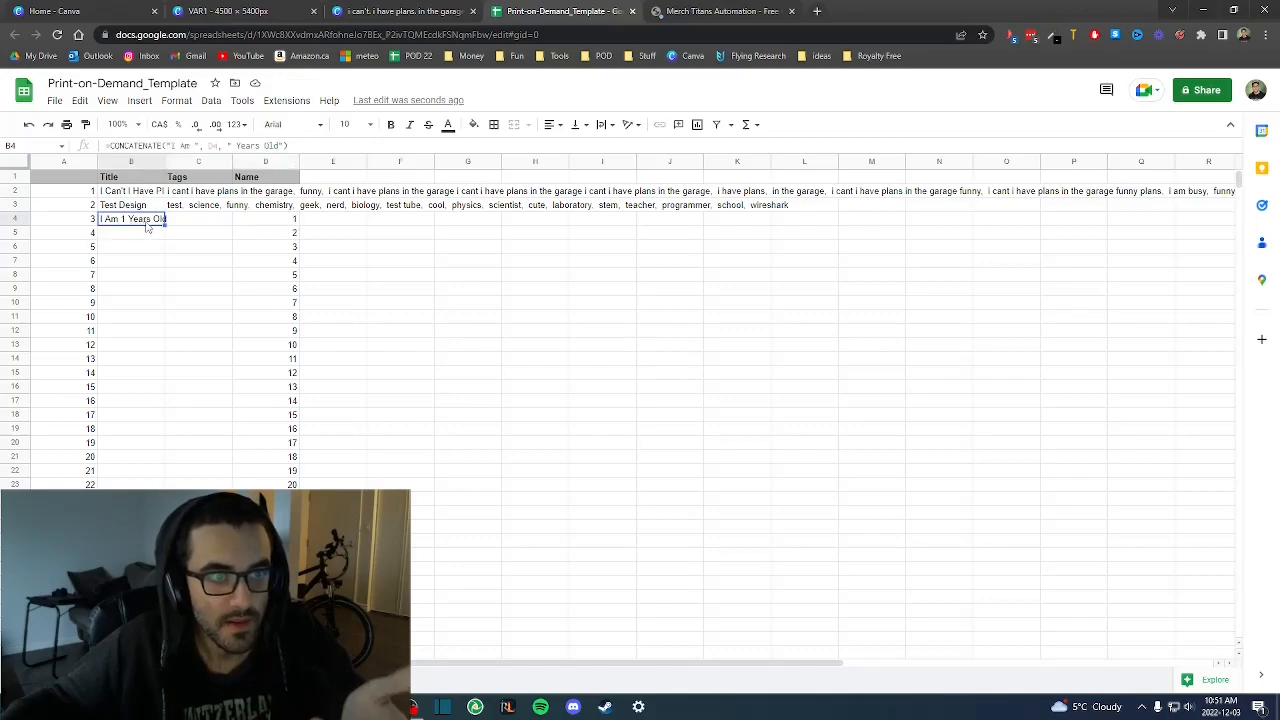
pyautogui.moveTo(165, 222); pyautogui.dragTo(155, 488)
pyautogui.scroll(10, 155, 310)
pyautogui.click(154, 305)
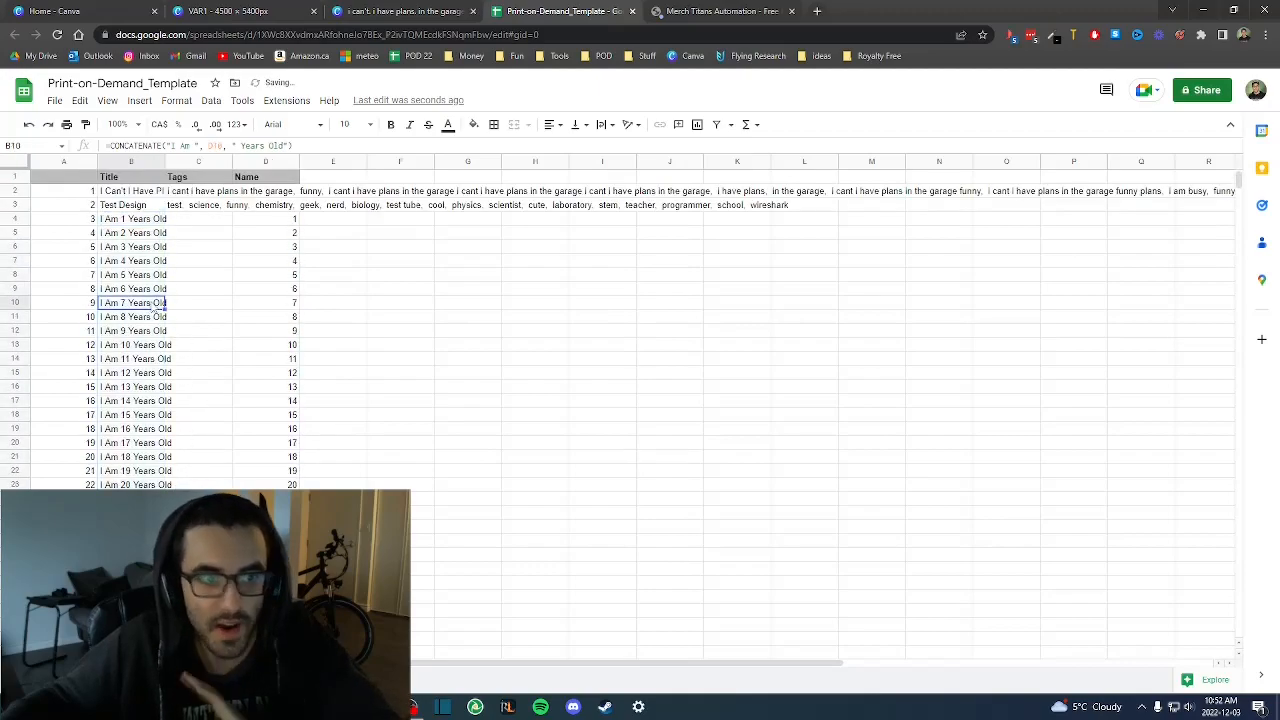
# - Check the generated titles and their formulas down the Title column against the numbers in the Name column
pyautogui.click(124, 291)
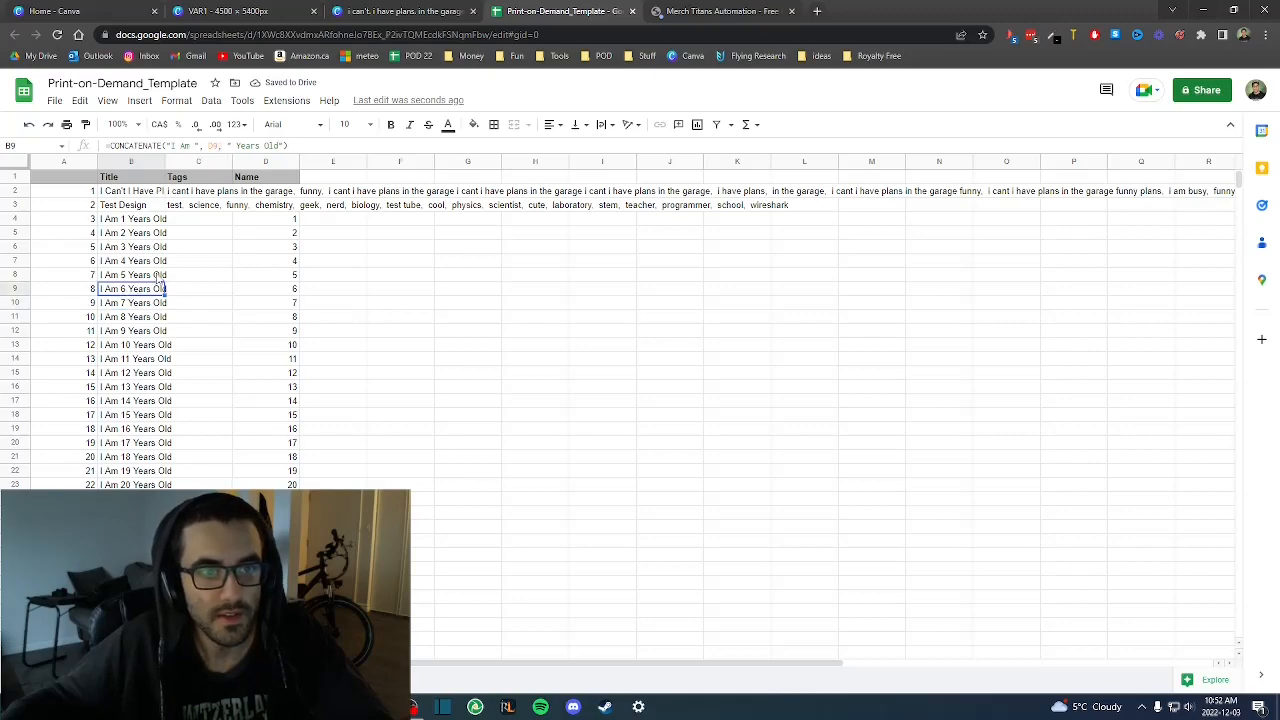
pyautogui.click(135, 375)
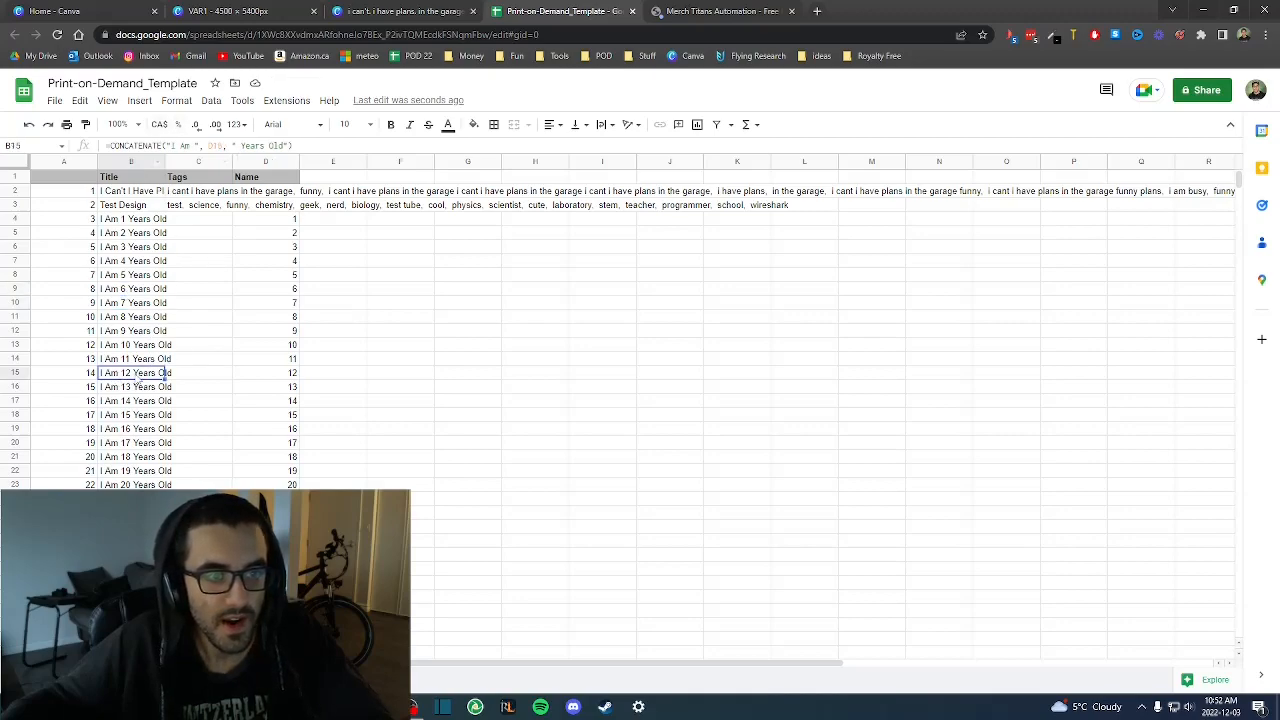
pyautogui.click(128, 459)
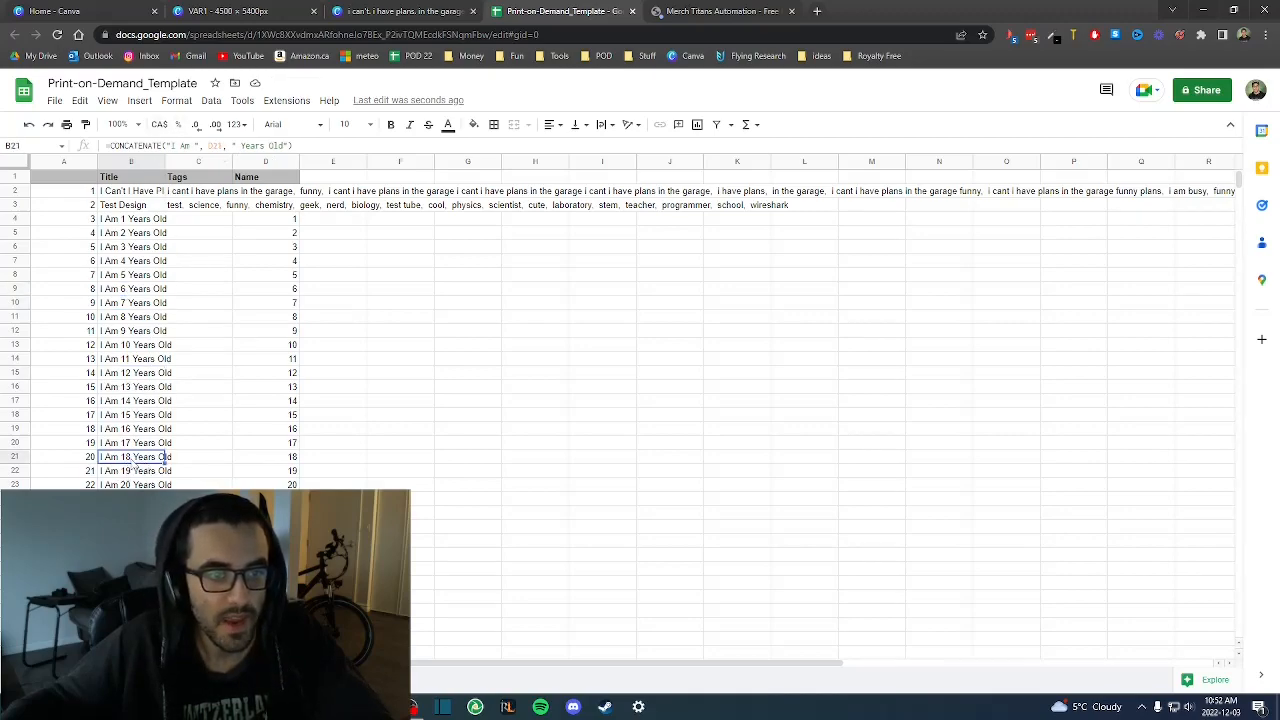
pyautogui.scroll(-5, 140, 473)
pyautogui.scroll(-4, 145, 452)
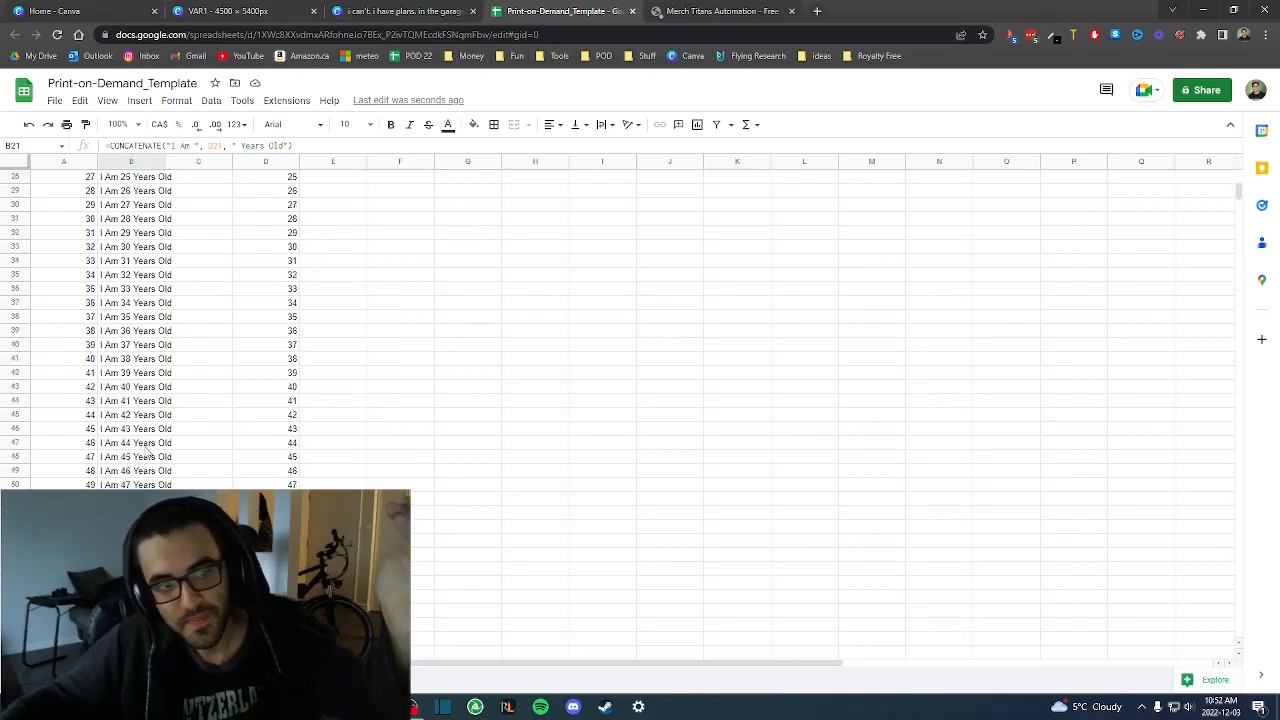
pyautogui.scroll(8, 147, 452)
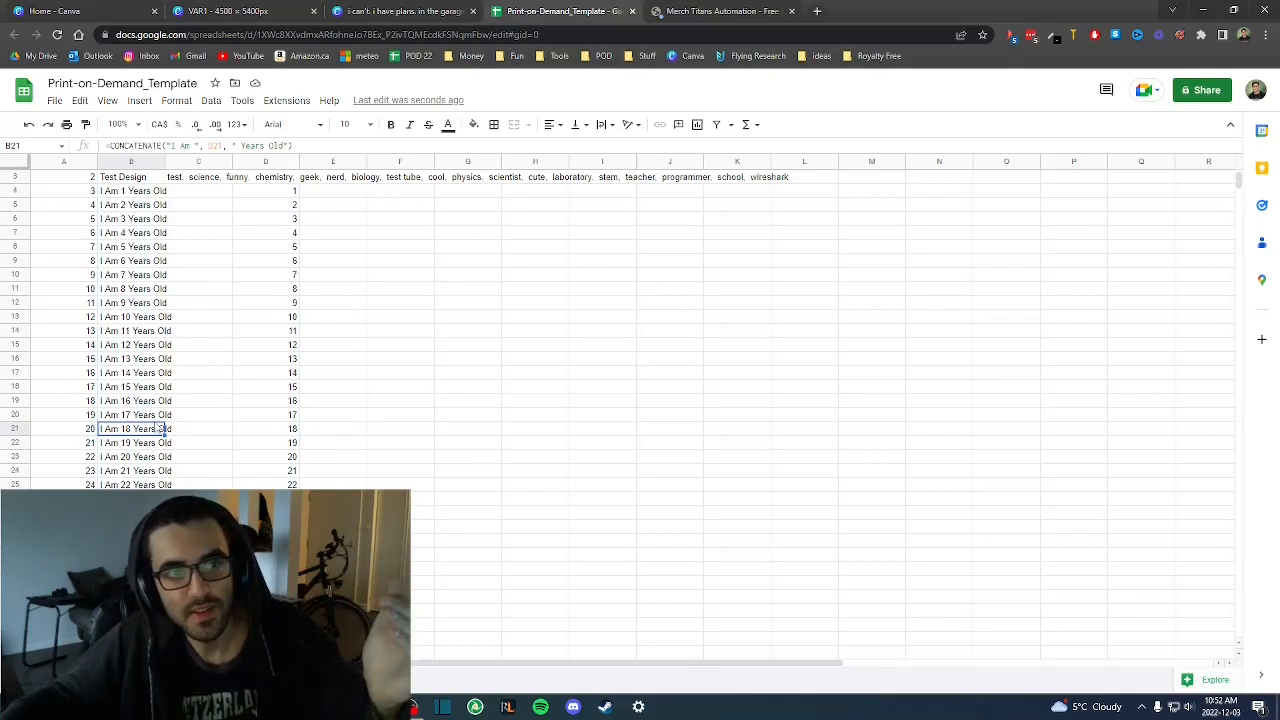
pyautogui.scroll(1, 147, 456)
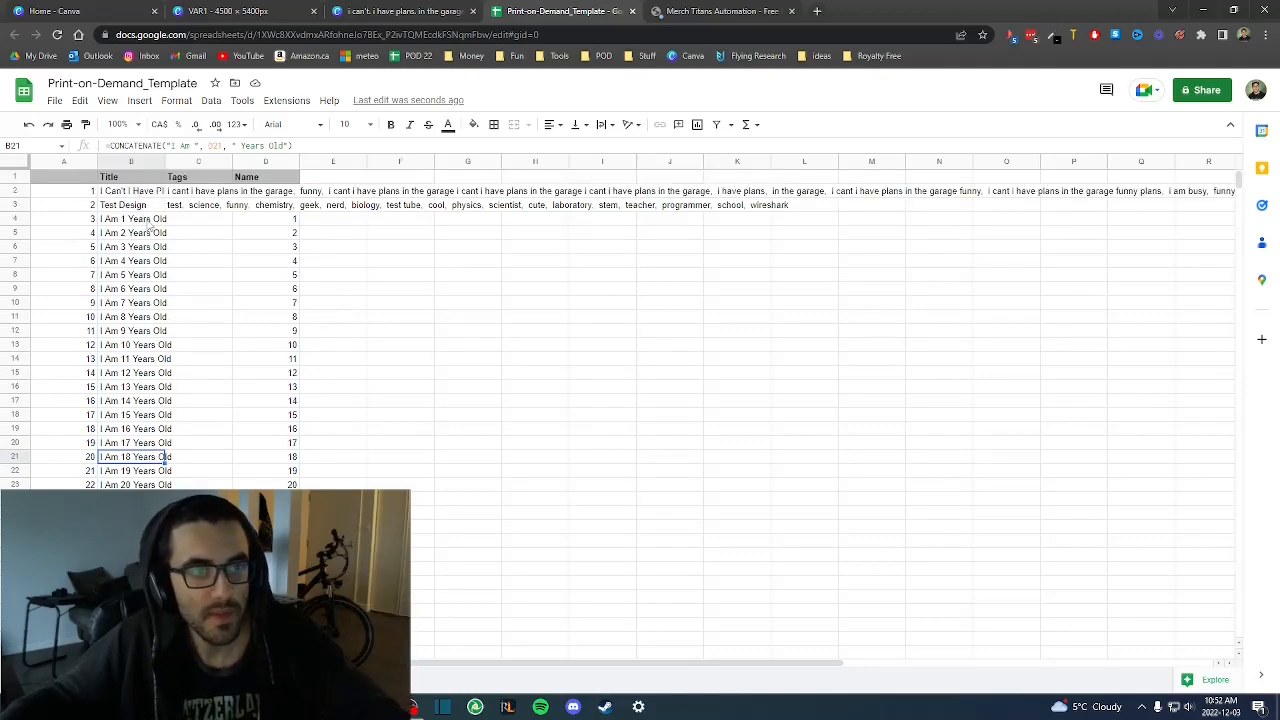
pyautogui.click(170, 220)
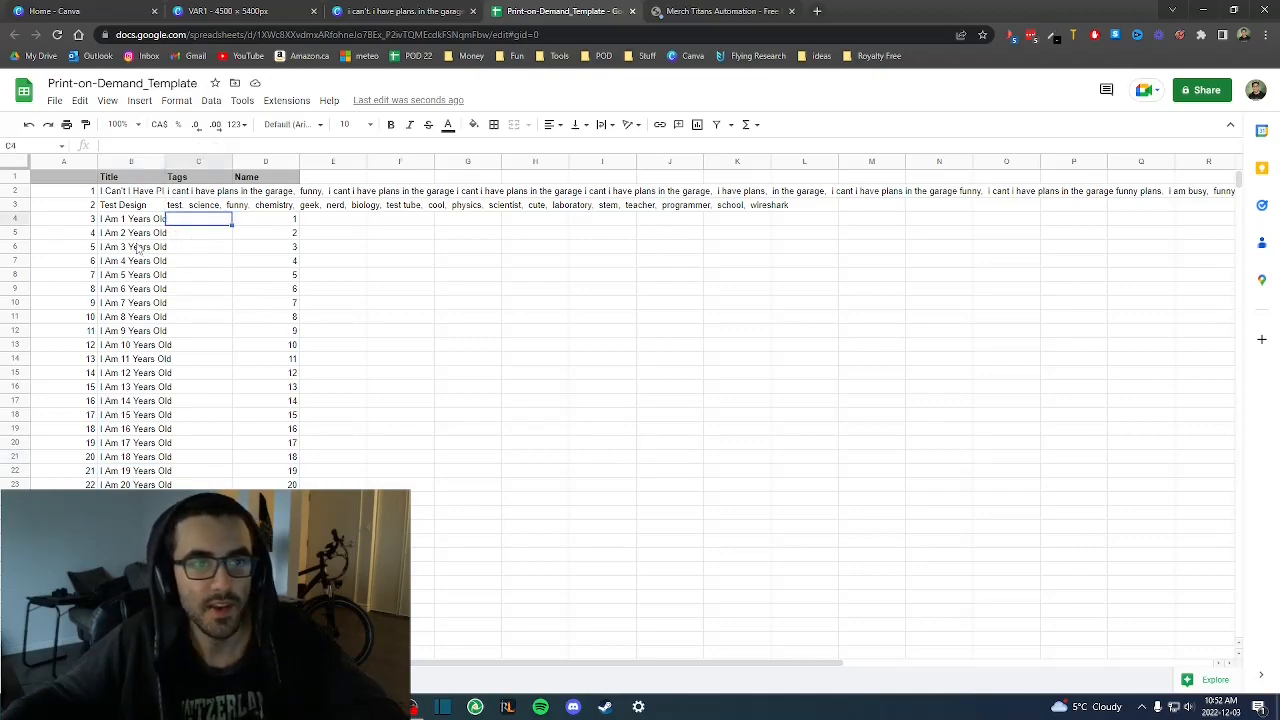
pyautogui.scroll(-4, 135, 423)
pyautogui.scroll(3, 145, 397)
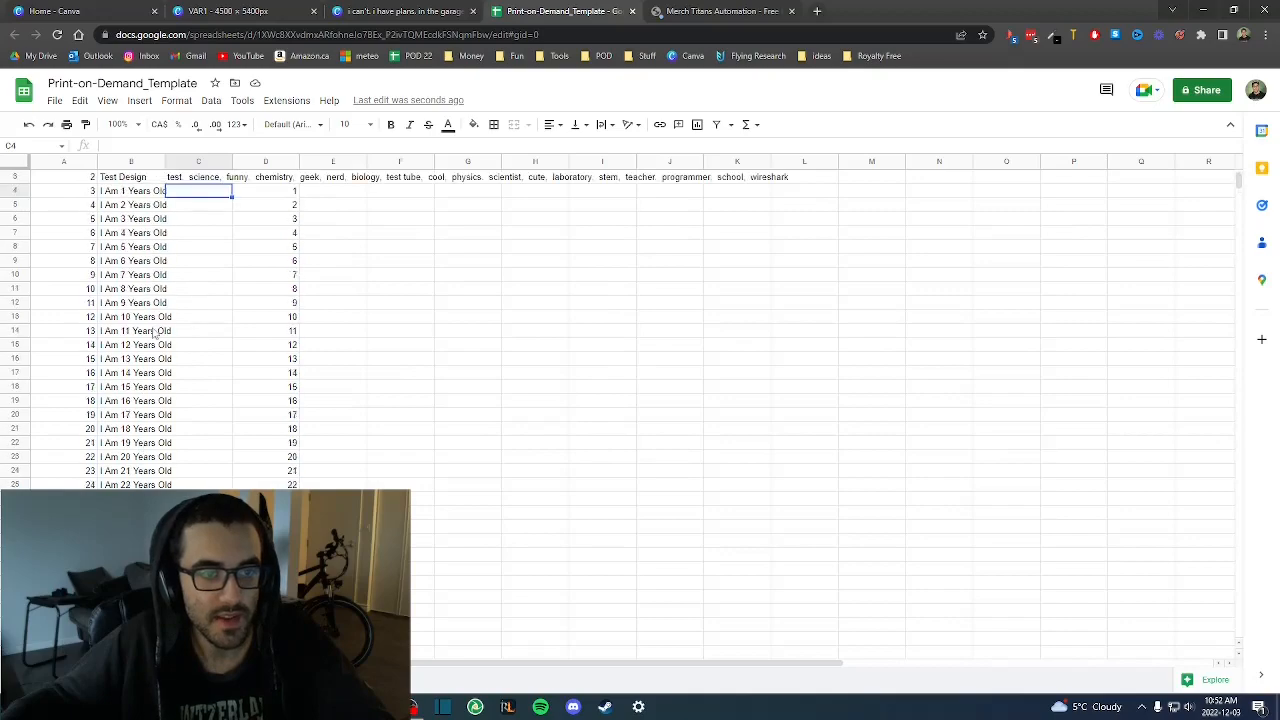
# - Copy the title "I Am 10 Years Old" from B13 and get tags for it in the Merch Titans Redbubble tag generator
pyautogui.click(128, 318)
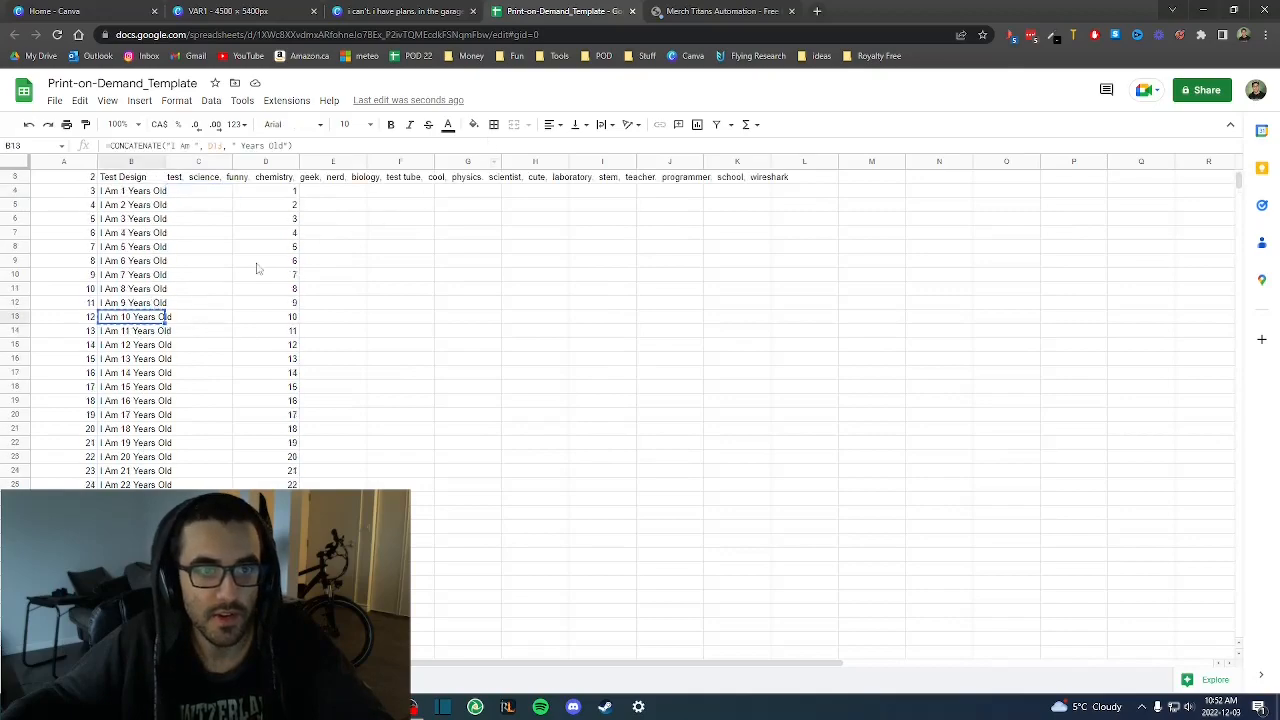
pyautogui.click(712, 11)
pyautogui.click(752, 221)
pyautogui.tripleClick(537, 208)
pyautogui.write('I Am 10 Years Old')
pyautogui.press('Return')
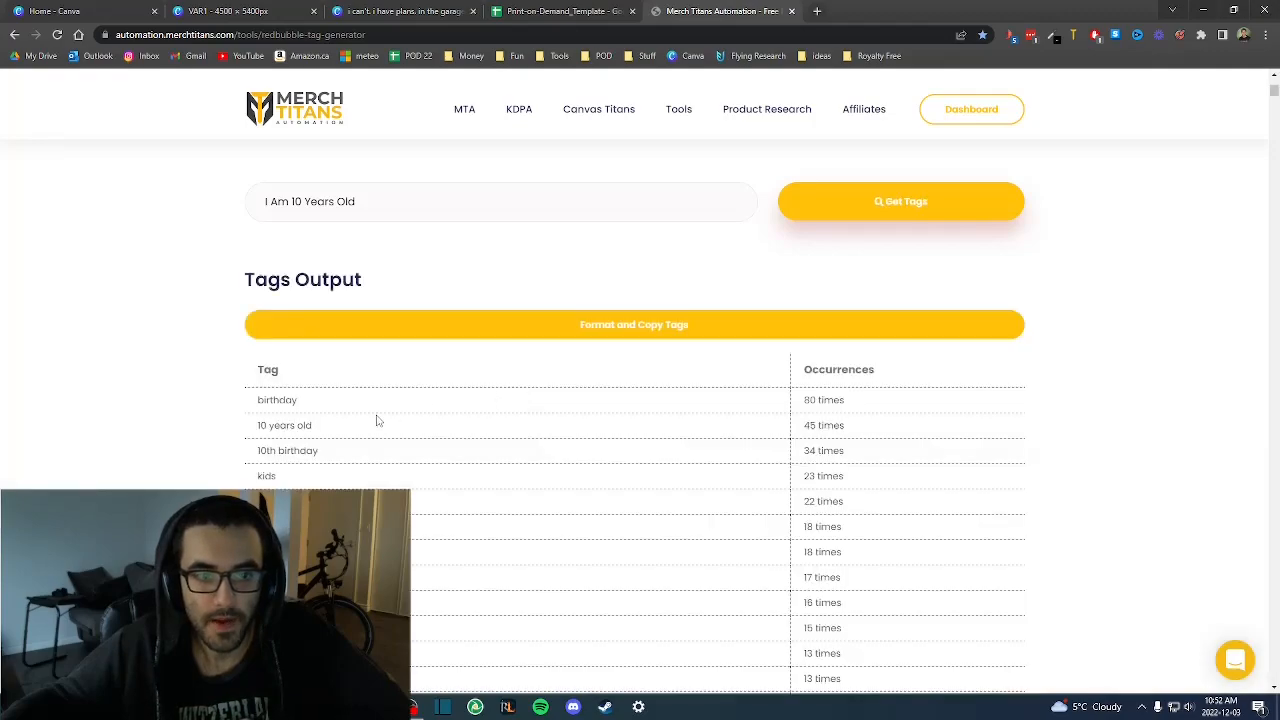
pyautogui.scroll(-2, 365, 420)
# - Switch back to the Print-on-Demand_Template spreadsheet and copy the CONCATENATE formula text from B4 into Tags cell C4
pyautogui.click(563, 11)
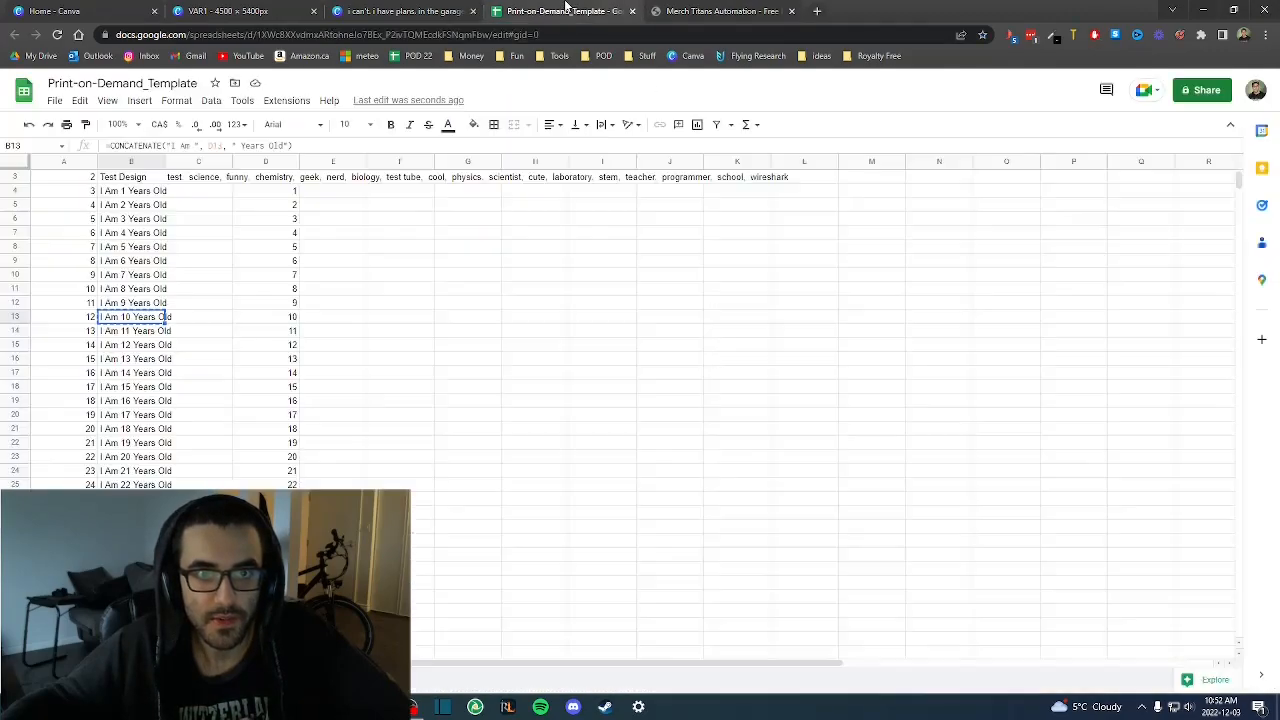
pyautogui.hotkey('ctrl', 'c')
pyautogui.click(131, 218)
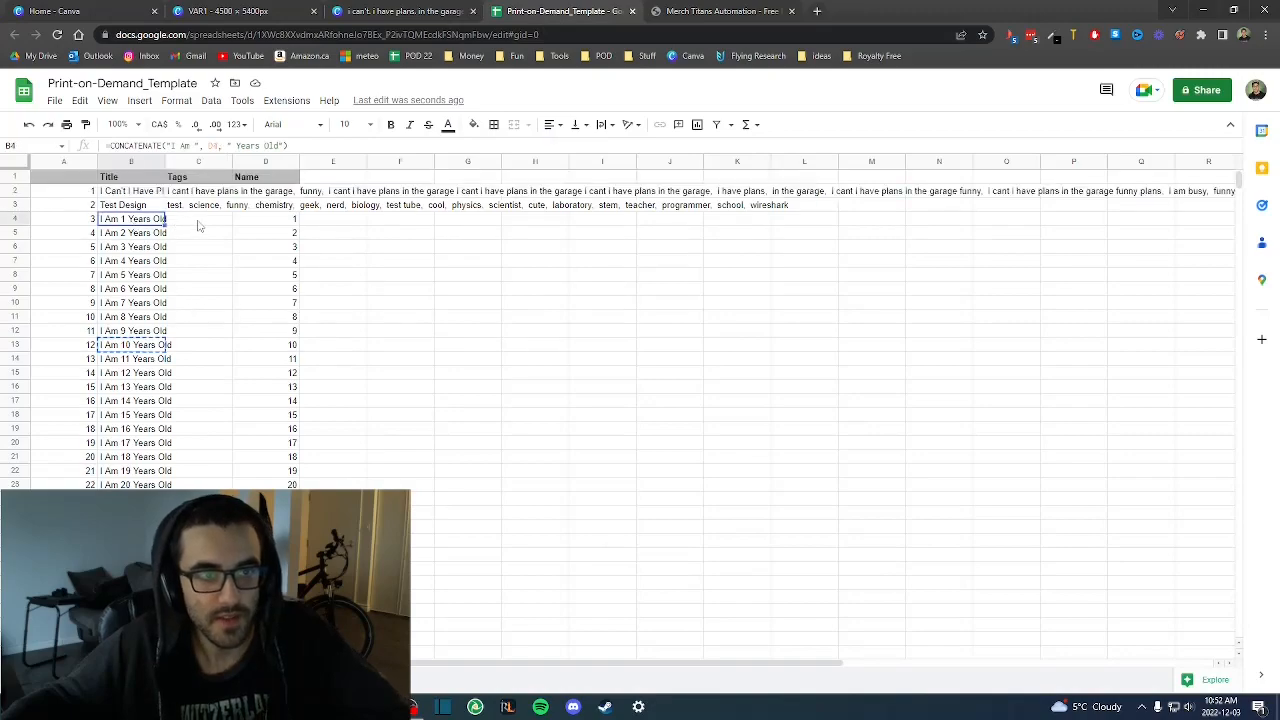
pyautogui.moveTo(287, 146); pyautogui.dragTo(90, 148)
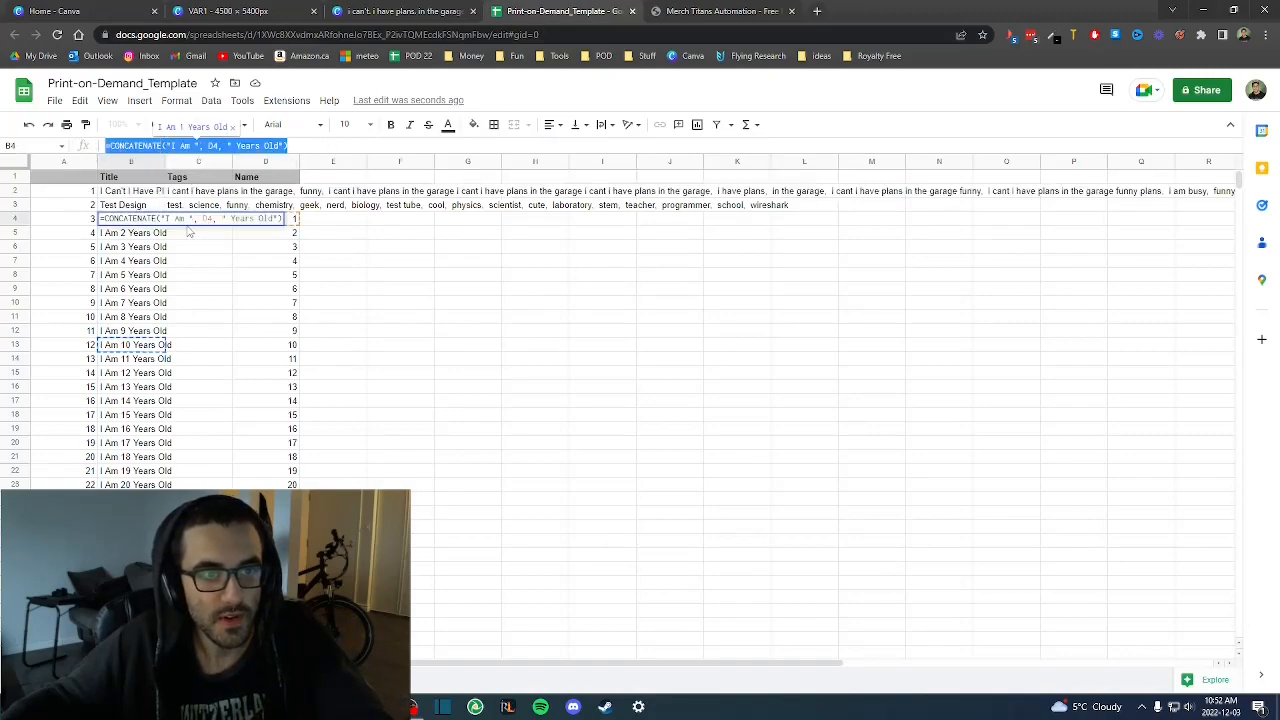
pyautogui.click(193, 248)
pyautogui.click(188, 221)
pyautogui.click(150, 146)
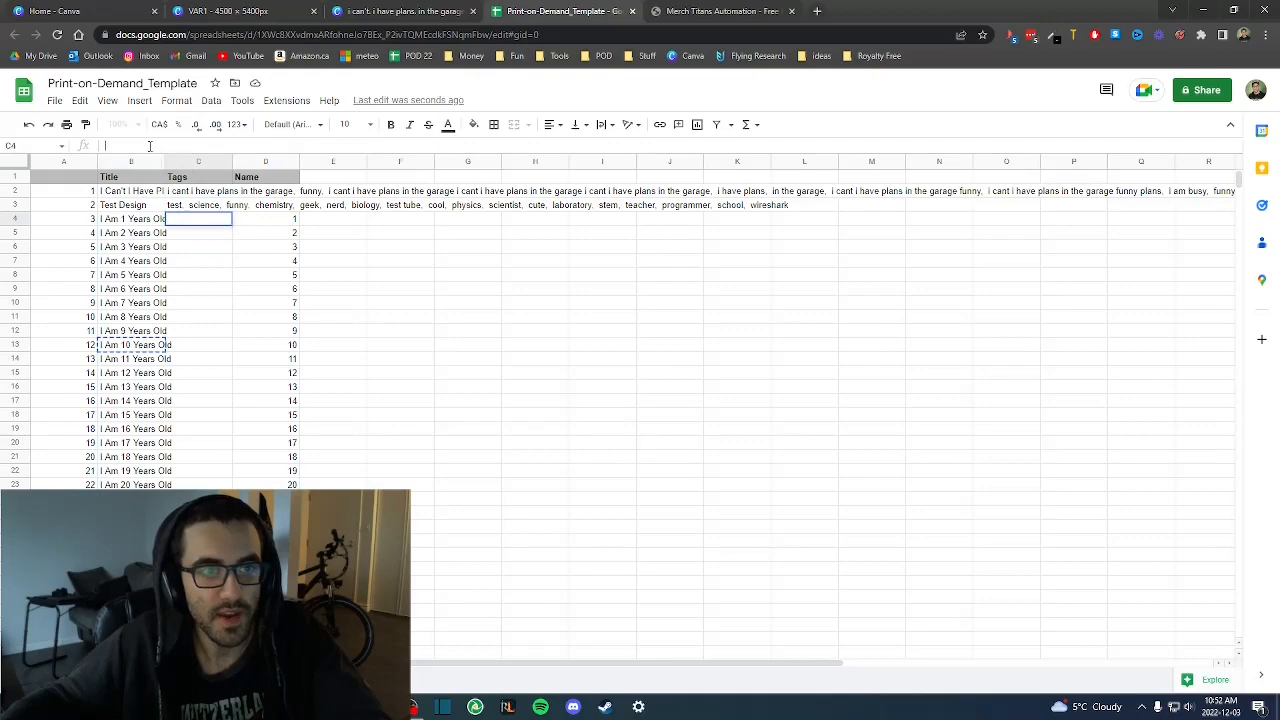
pyautogui.hotkey('ctrl', 'v')
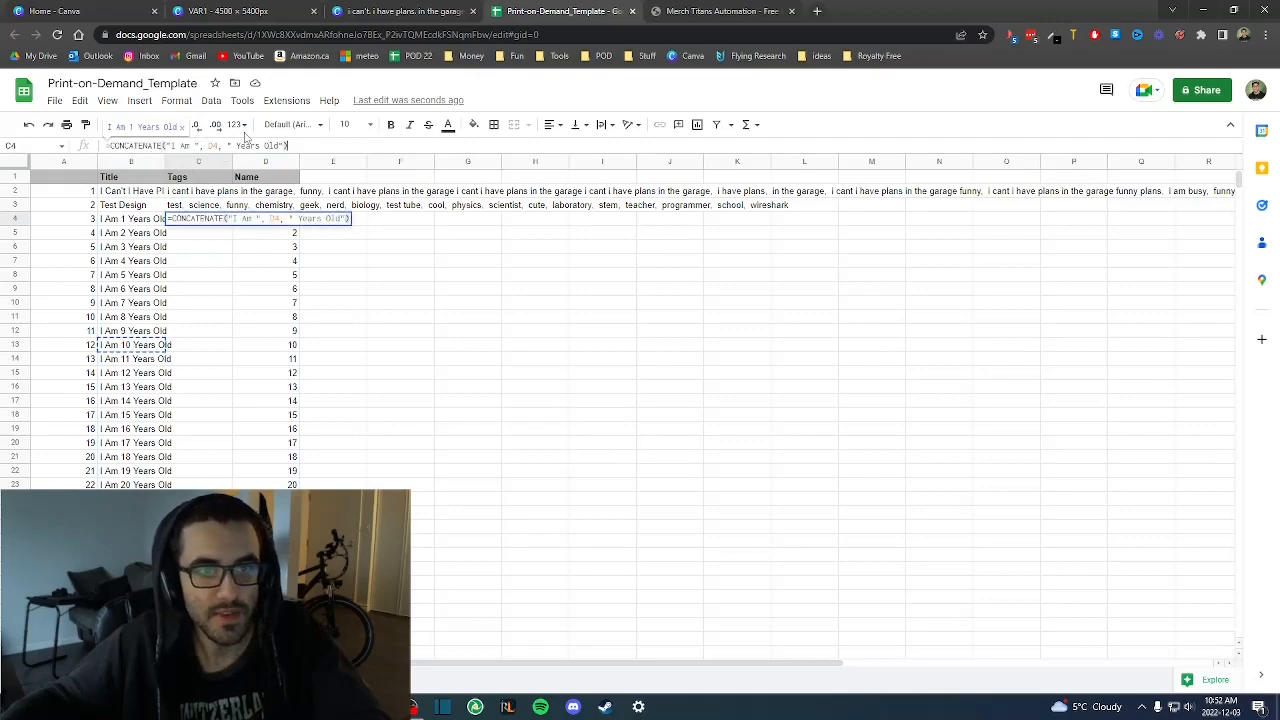
# - Check the "10 years old" tag in the Merch Titans tag list and return to the Print-on-Demand_Template spreadsheet
pyautogui.click(677, 10)
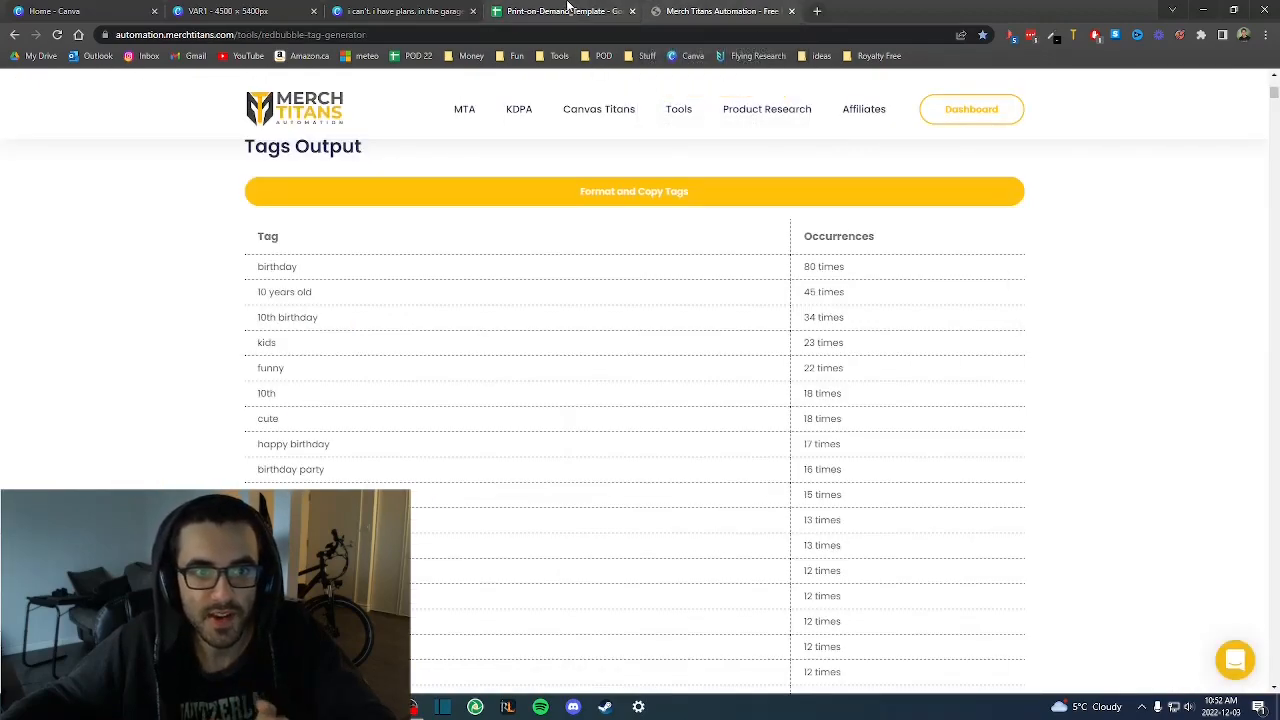
pyautogui.moveTo(322, 292); pyautogui.dragTo(255, 292)
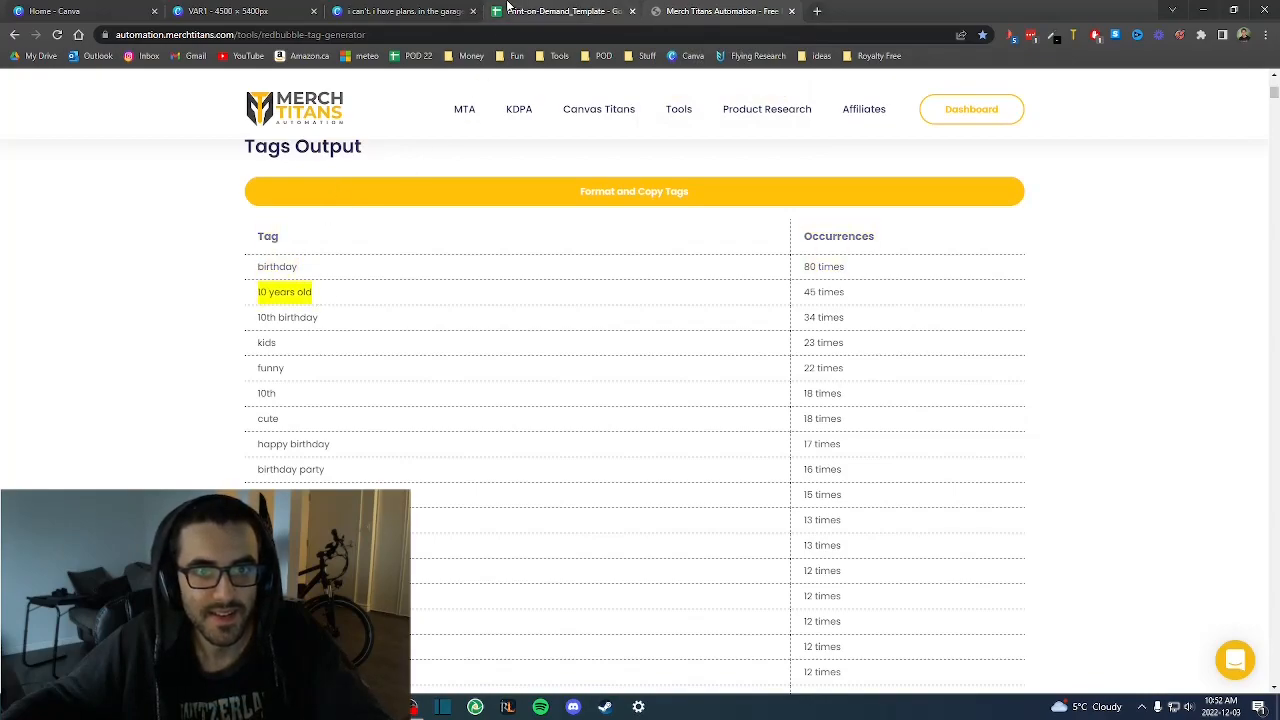
pyautogui.click(560, 11)
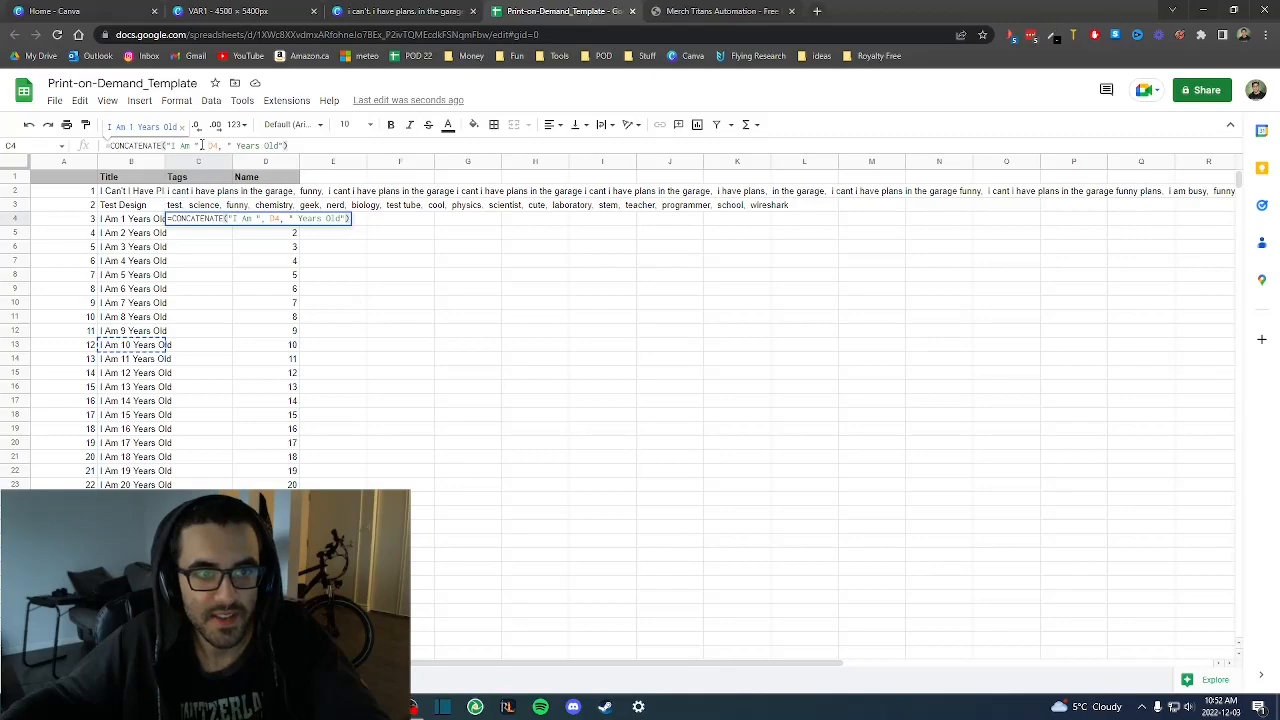
# - Remove the "I Am " text from the C4 formula so it reads =CONCATENATE(D4, " Years Old")
pyautogui.press('BackSpace')
pyautogui.press('BackSpace')
pyautogui.press('BackSpace')
pyautogui.press('BackSpace')
pyautogui.press('BackSpace')
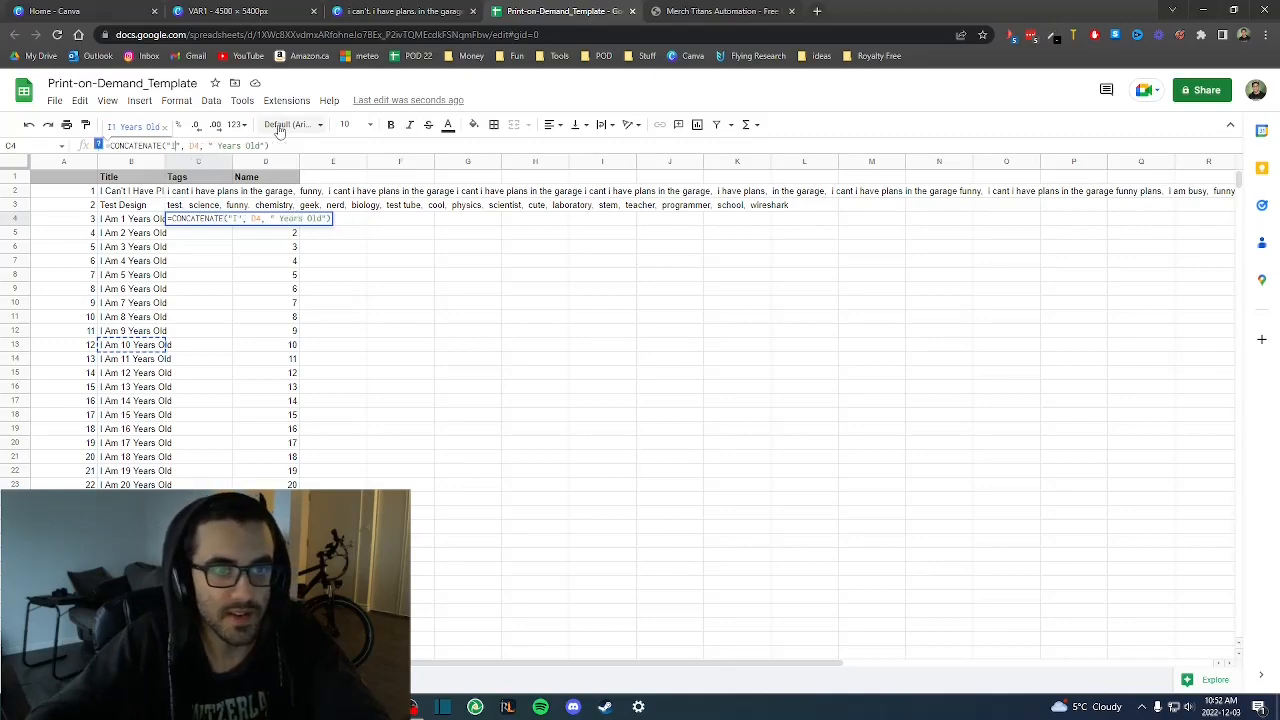
pyautogui.press('Delete')
pyautogui.press('Delete')
pyautogui.press('Delete')
pyautogui.press('BackSpace')
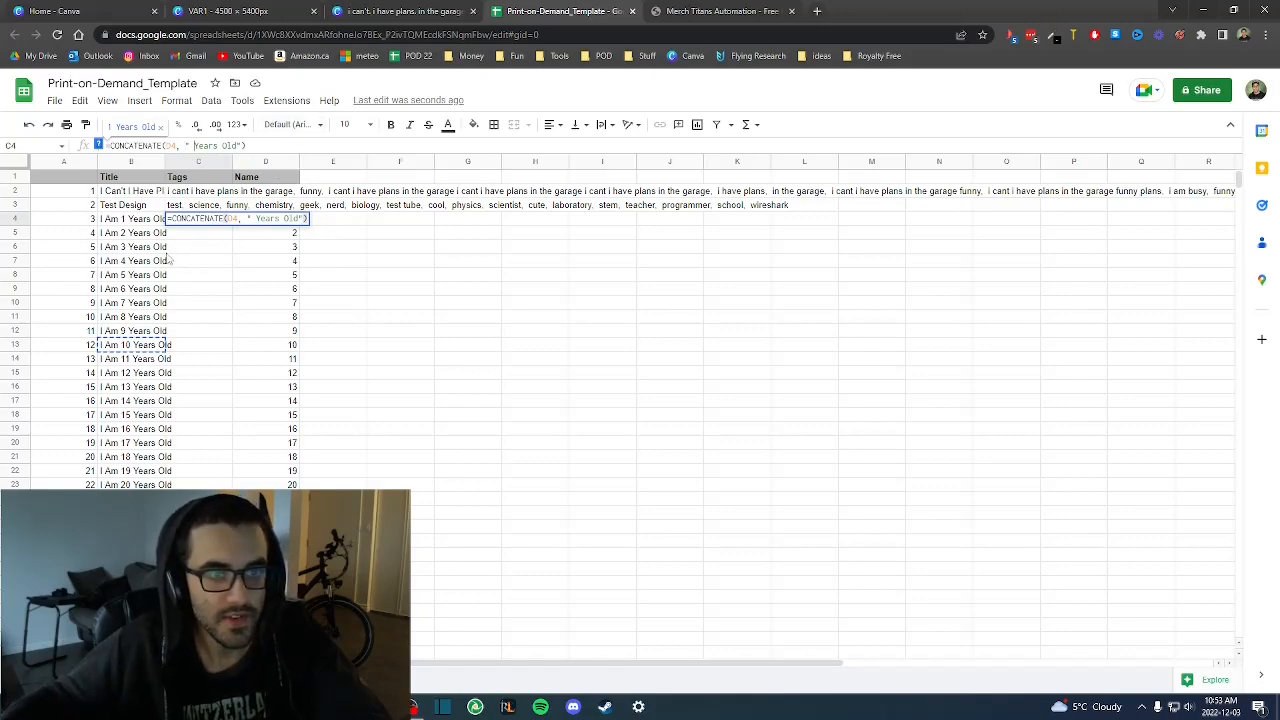
pyautogui.press('Return')
pyautogui.click(213, 220)
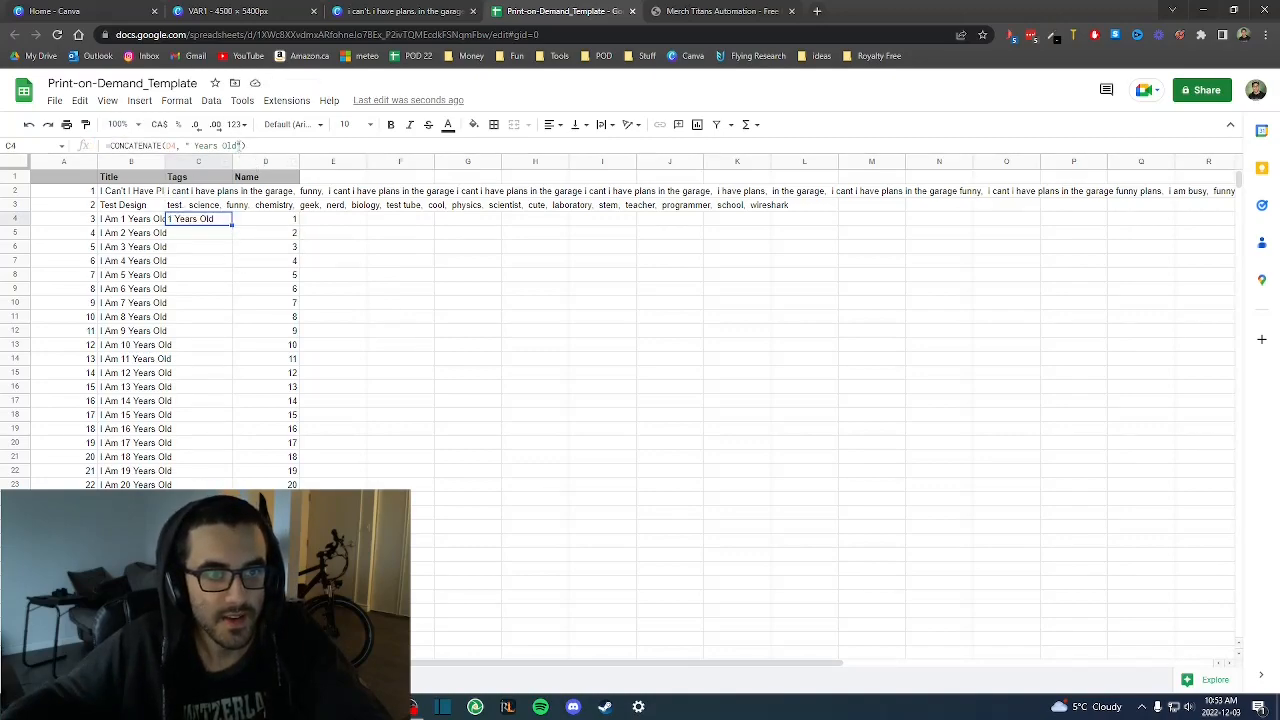
# - Add a comma and space after "Years Old" in the C4 formula and check the "10th birthday" tag in Merch Titans
pyautogui.click(250, 145)
pyautogui.write(',')
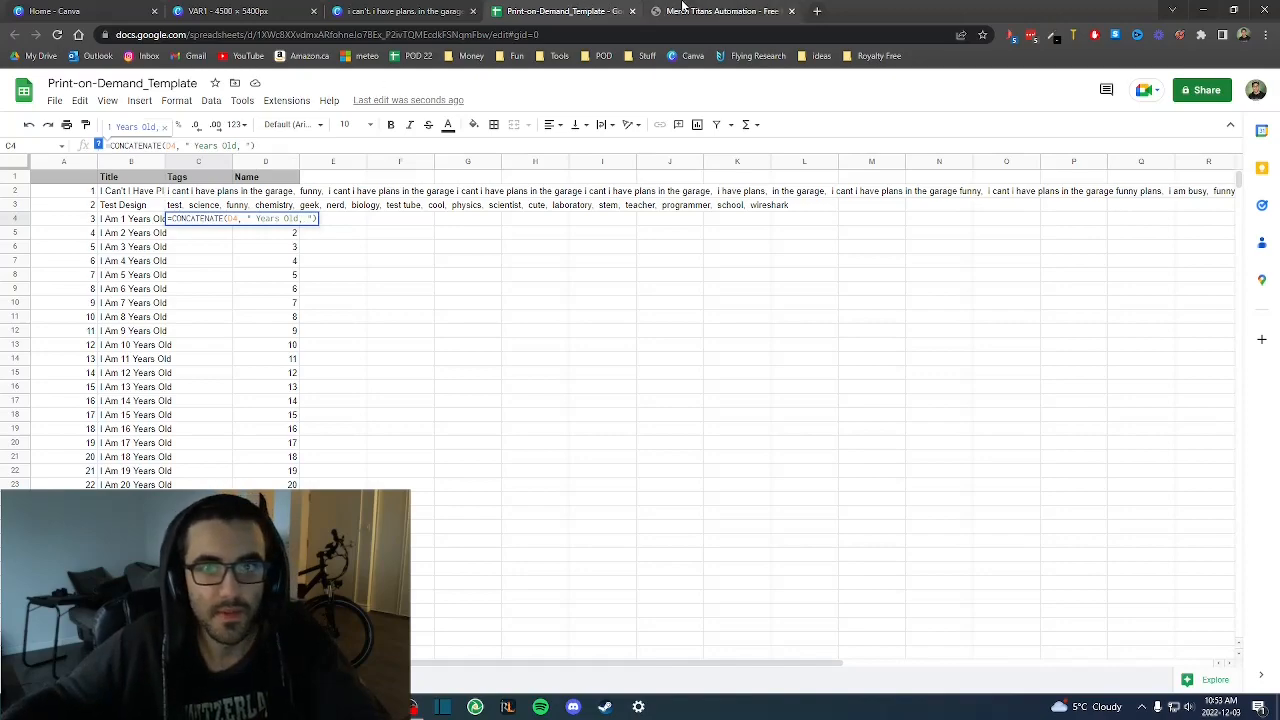
pyautogui.click(720, 11)
pyautogui.moveTo(335, 323); pyautogui.dragTo(265, 313)
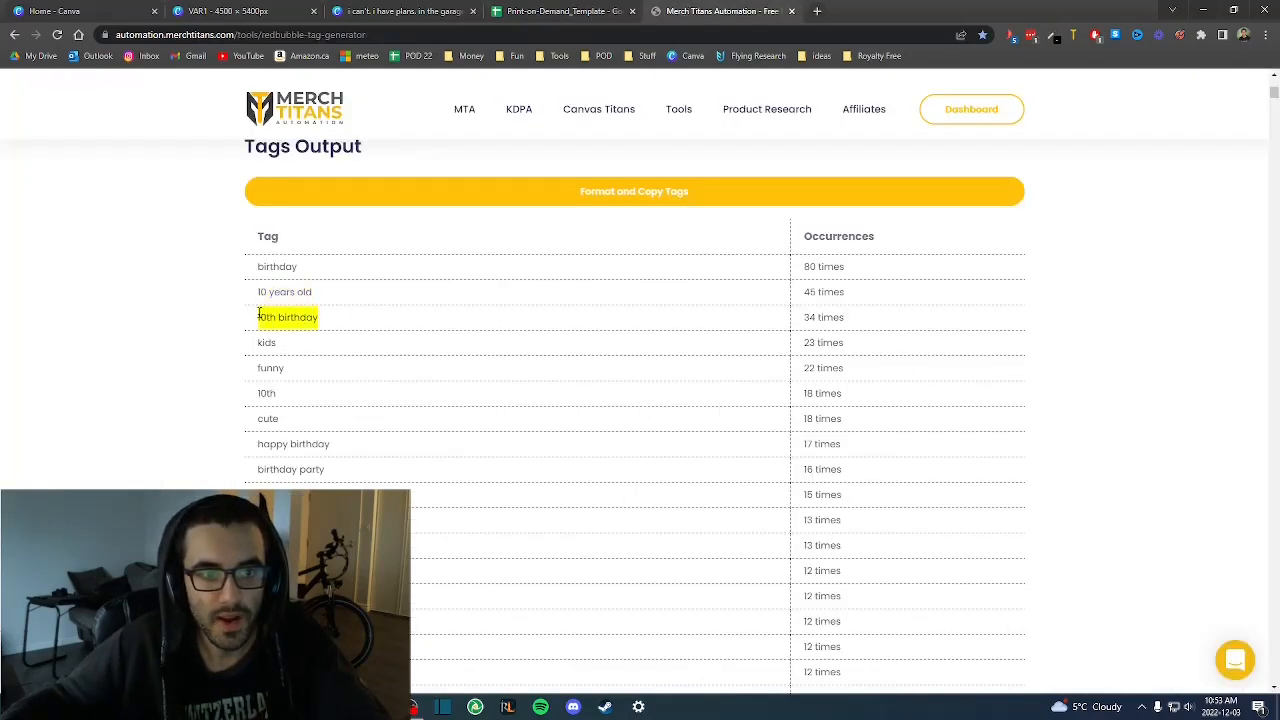
pyautogui.click(382, 327)
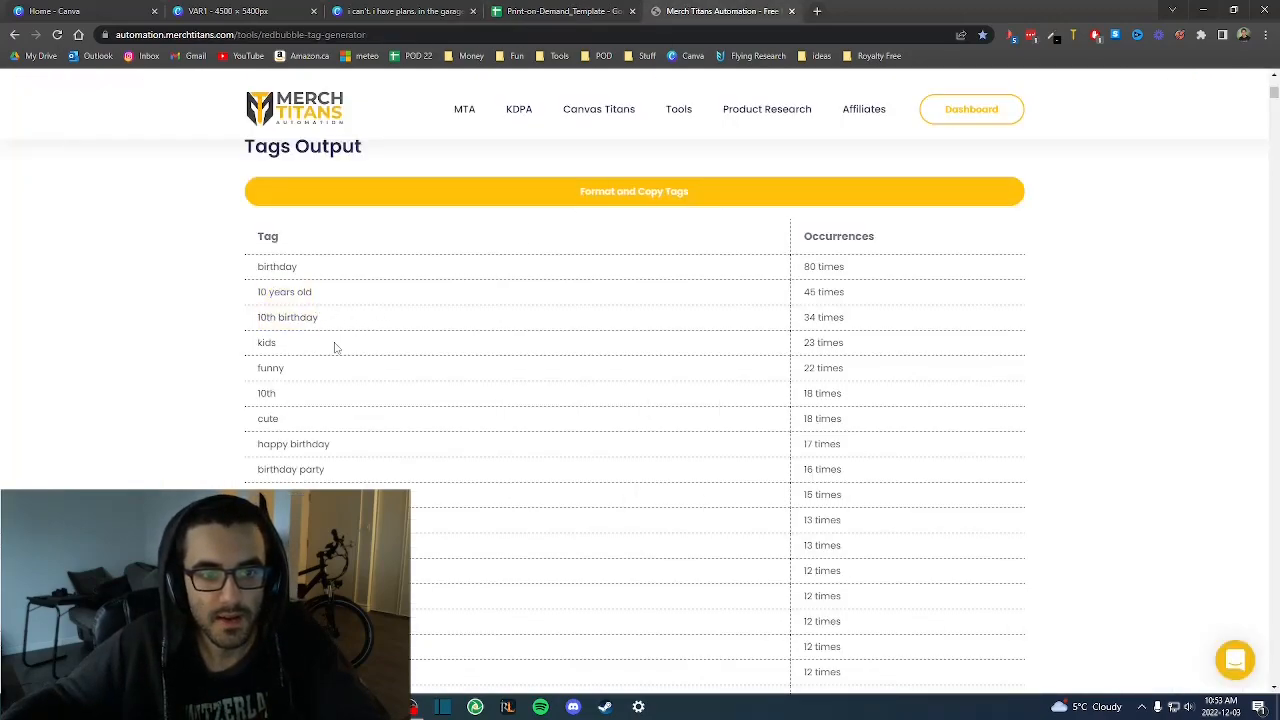
pyautogui.click(557, 10)
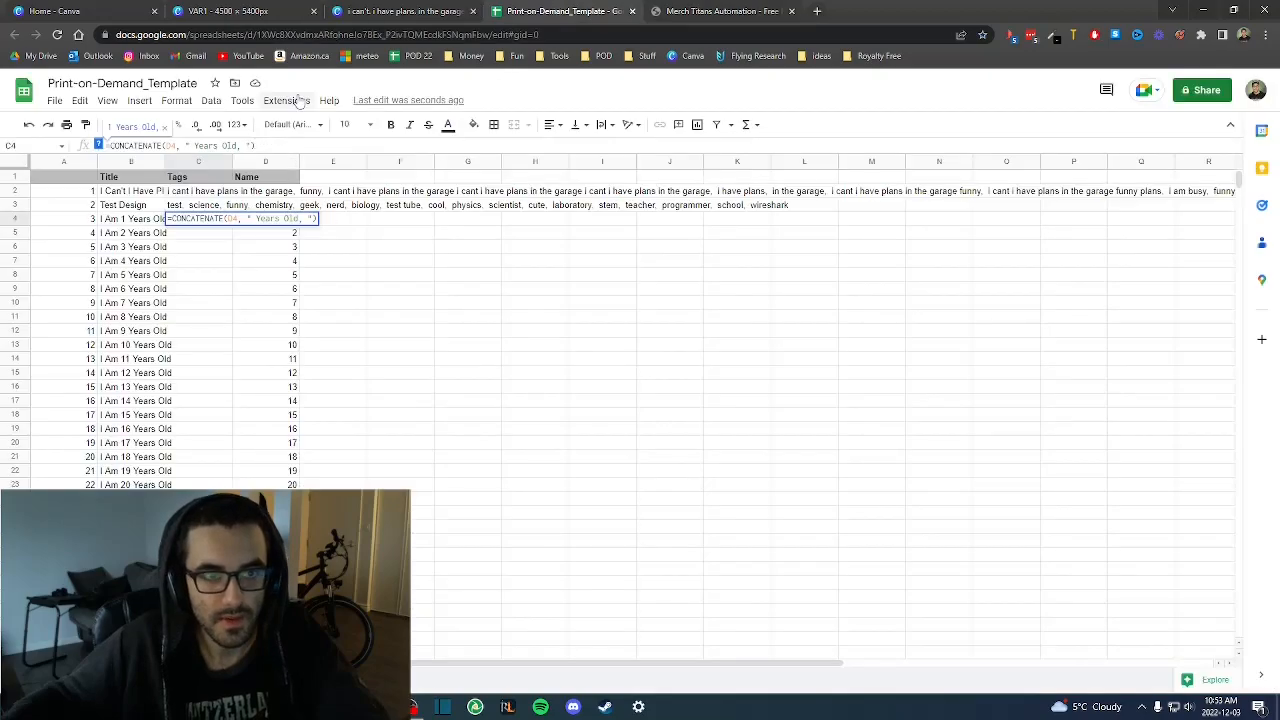
# - Try to add another argument to the C4 formula, and strip it back to =CONCATENATE(D4, " Years Old")
pyautogui.write(', 10')
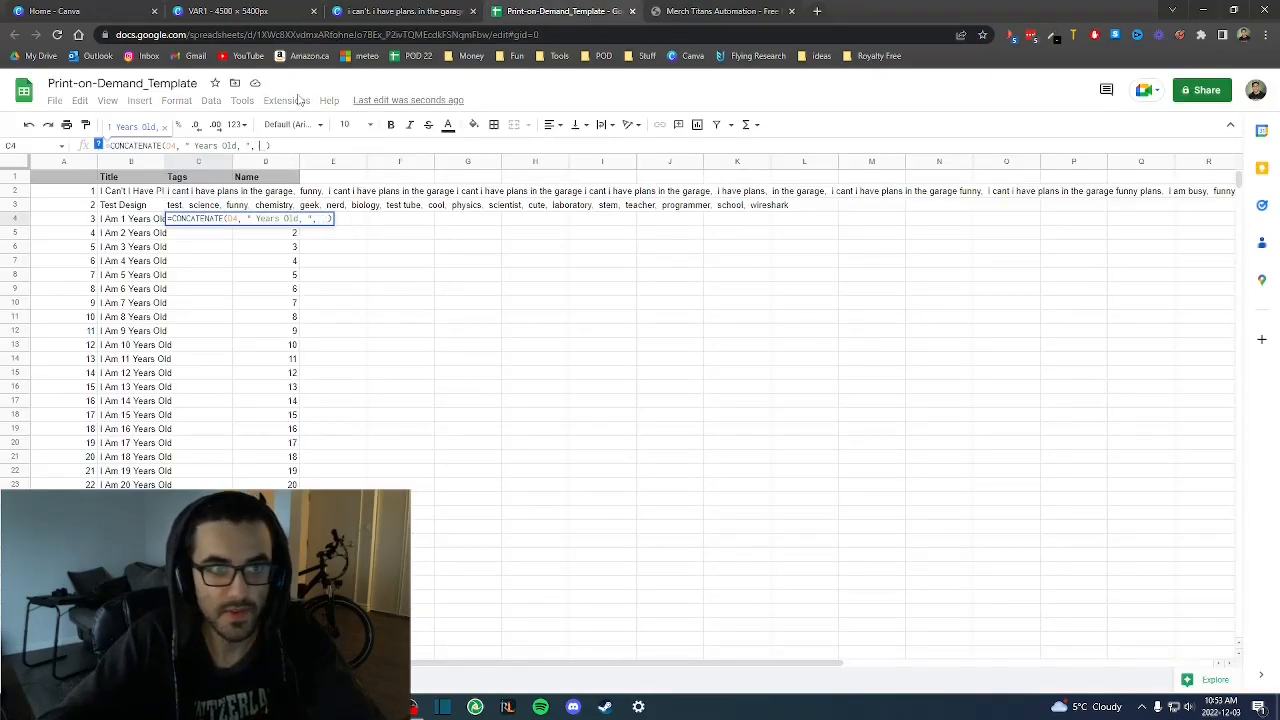
pyautogui.press('BackSpace')
pyautogui.press('BackSpace')
pyautogui.press('BackSpace')
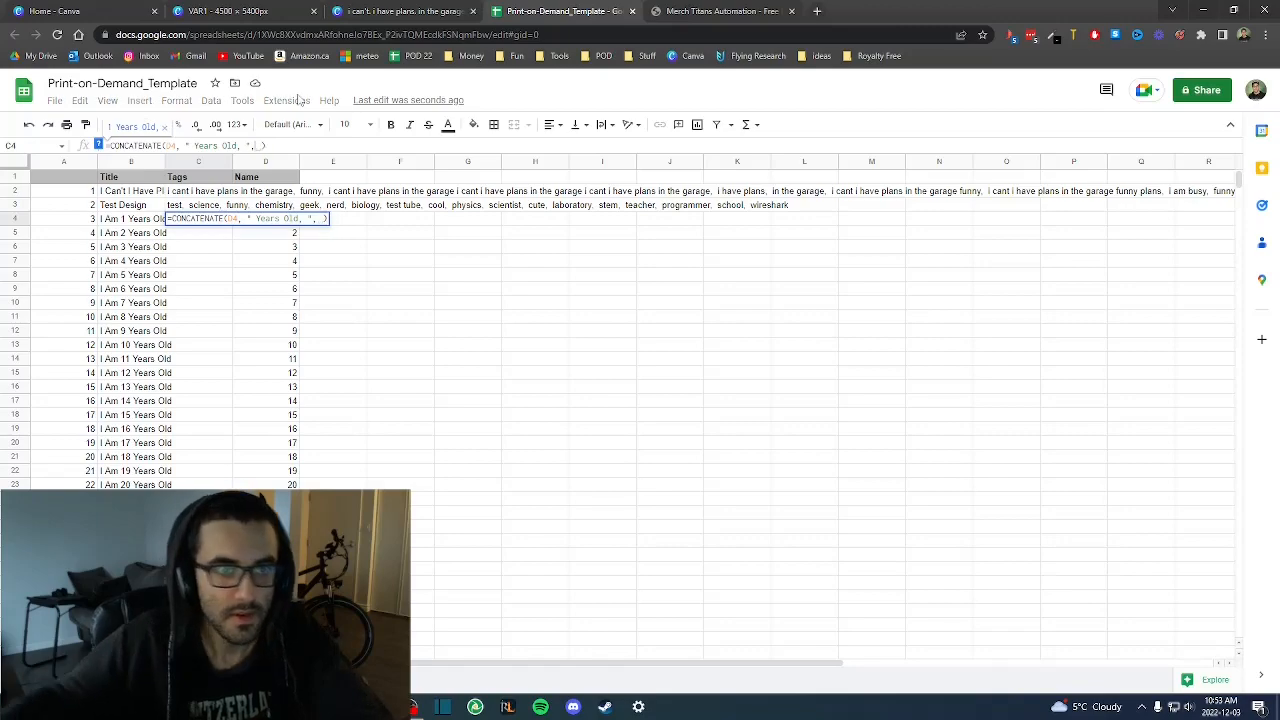
pyautogui.click(425, 276)
pyautogui.press('BackSpace')
pyautogui.press('BackSpace')
pyautogui.press('BackSpace')
pyautogui.press('BackSpace')
pyautogui.press('BackSpace')
pyautogui.press('BackSpace')
pyautogui.write('"')
pyautogui.press('Return')
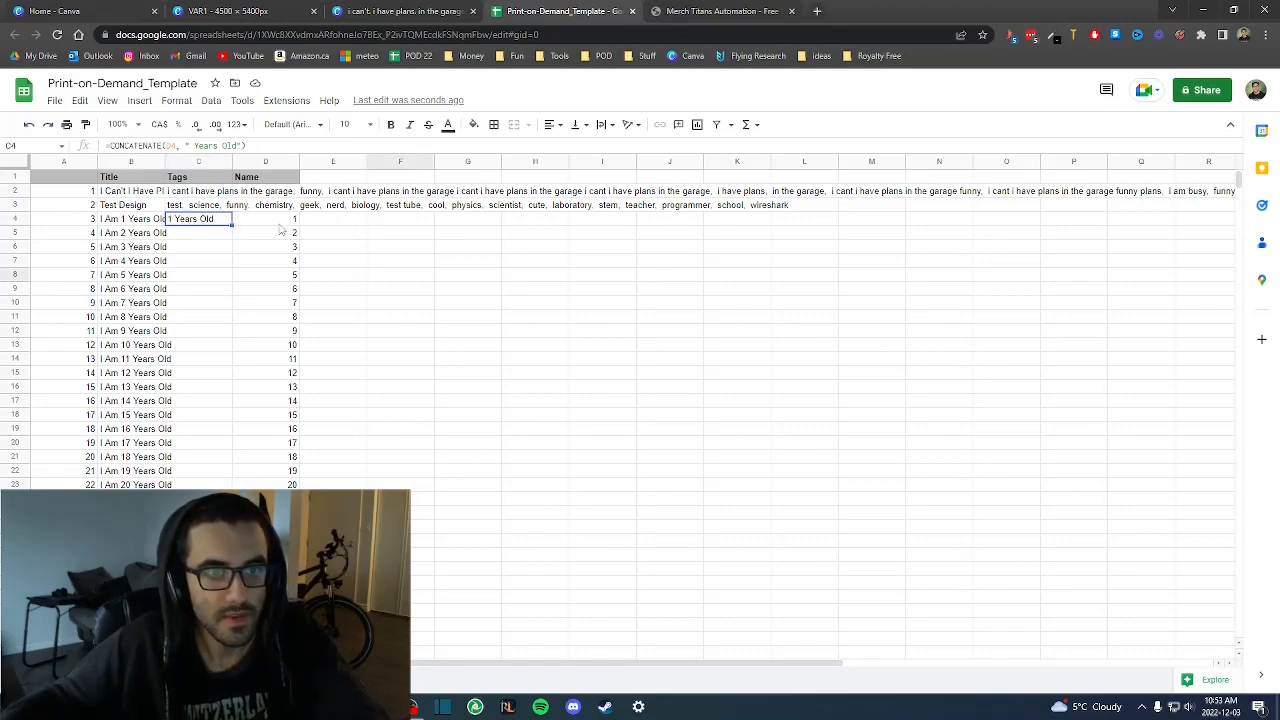
# - Extend the C4 formula with a comma after "Years Old", a reference to E4 and the text "th,"
pyautogui.click(244, 146)
pyautogui.write(',')
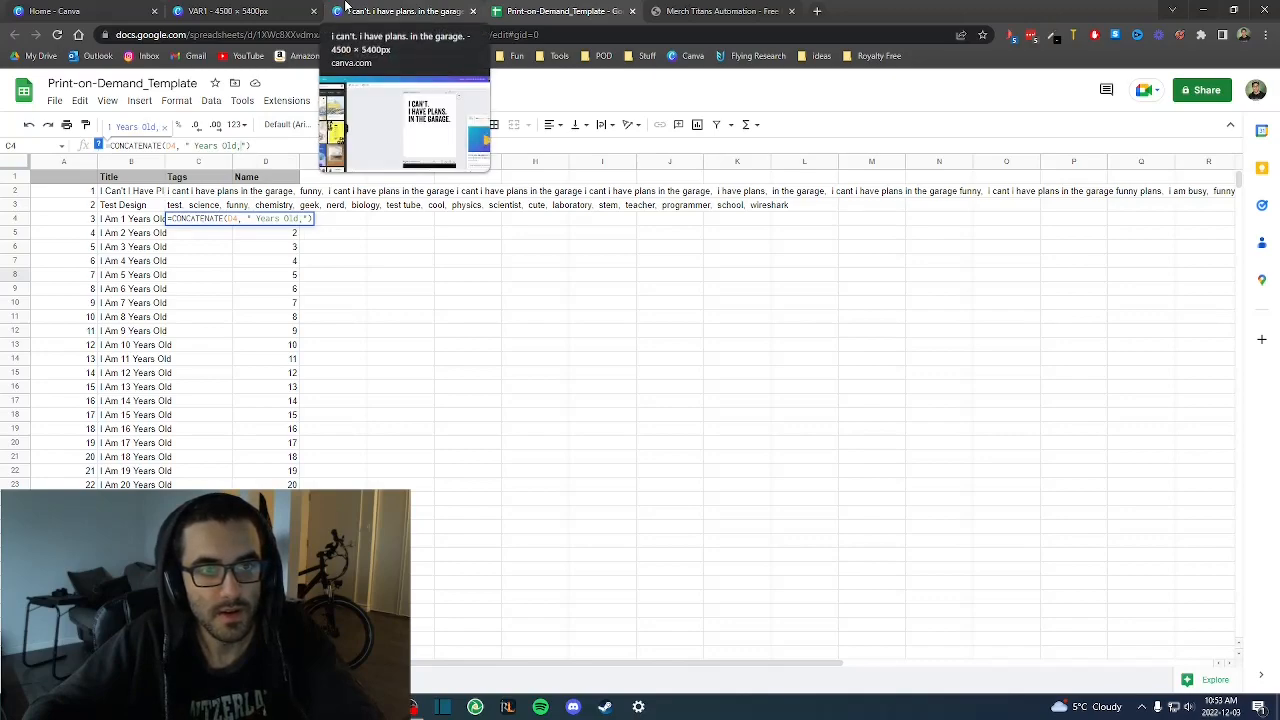
pyautogui.write('",')
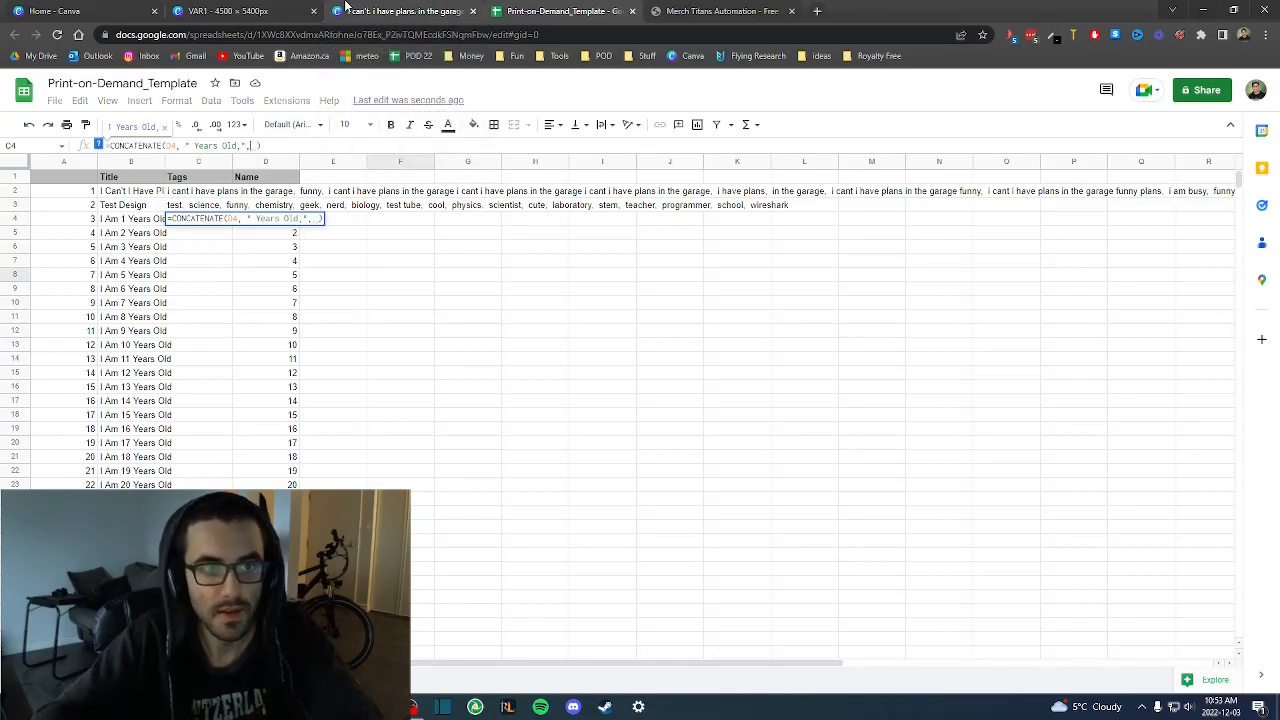
pyautogui.click(355, 222)
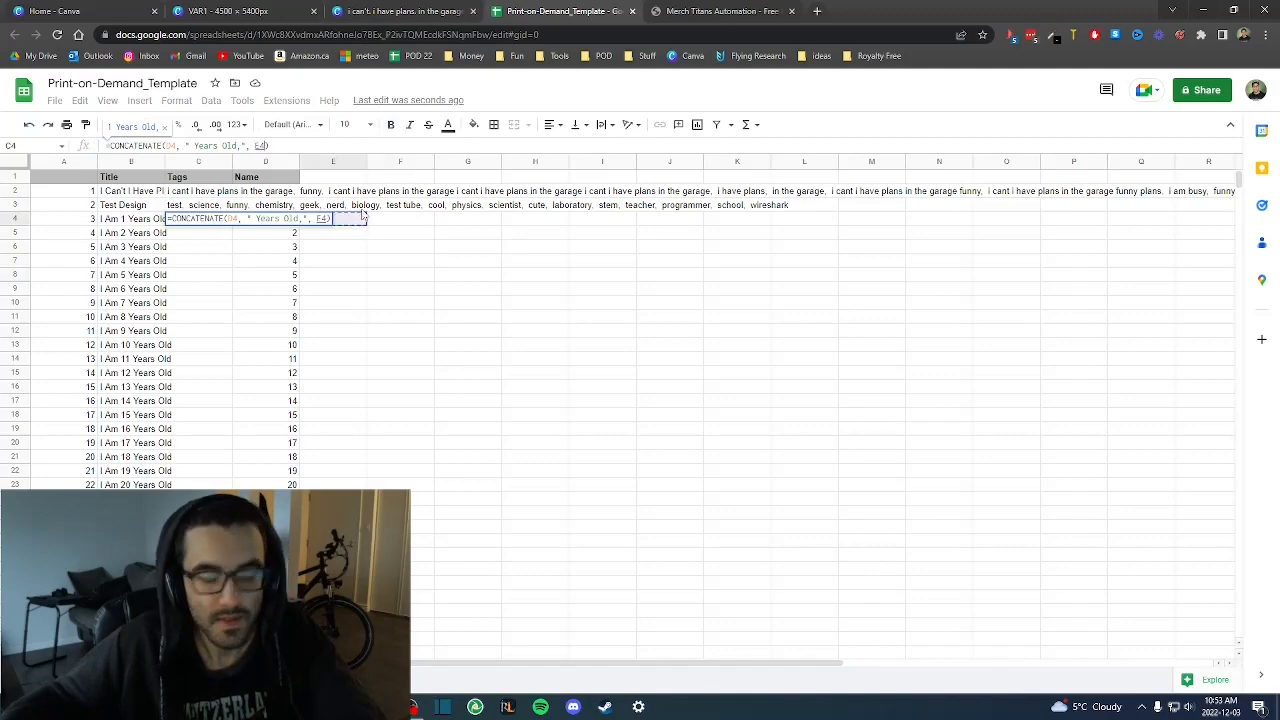
pyautogui.write(', ')
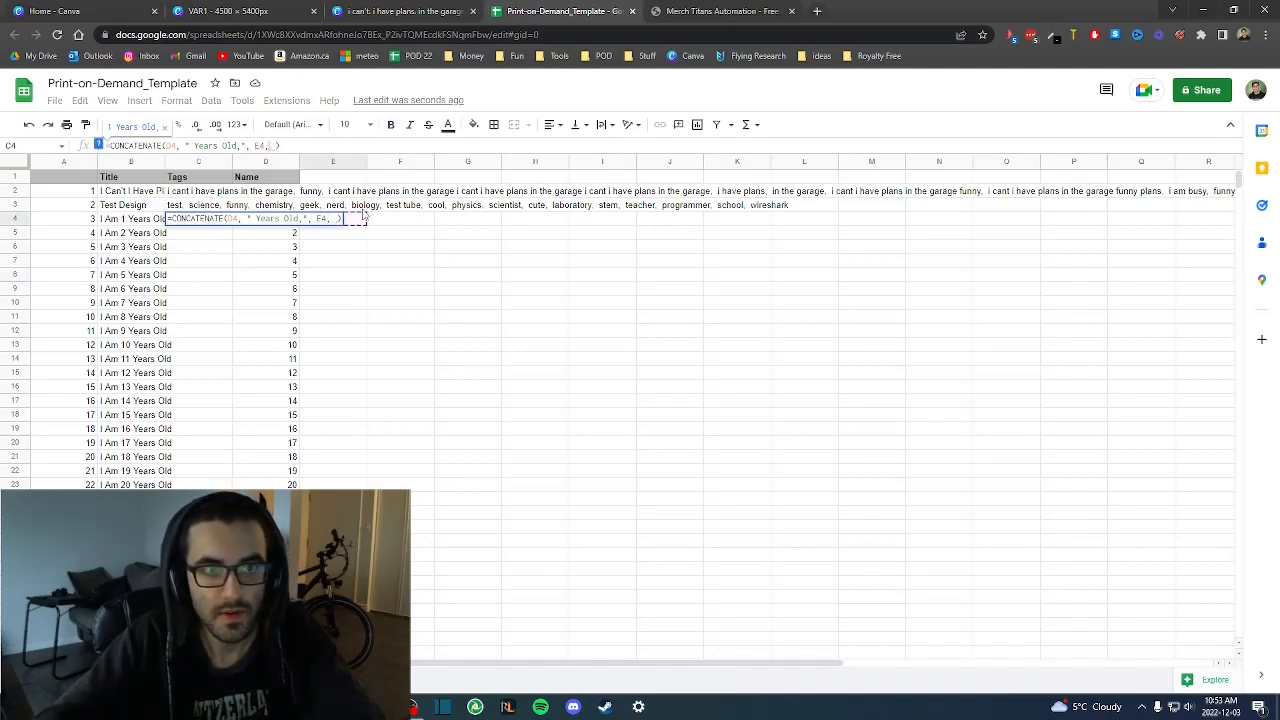
pyautogui.write('"th"')
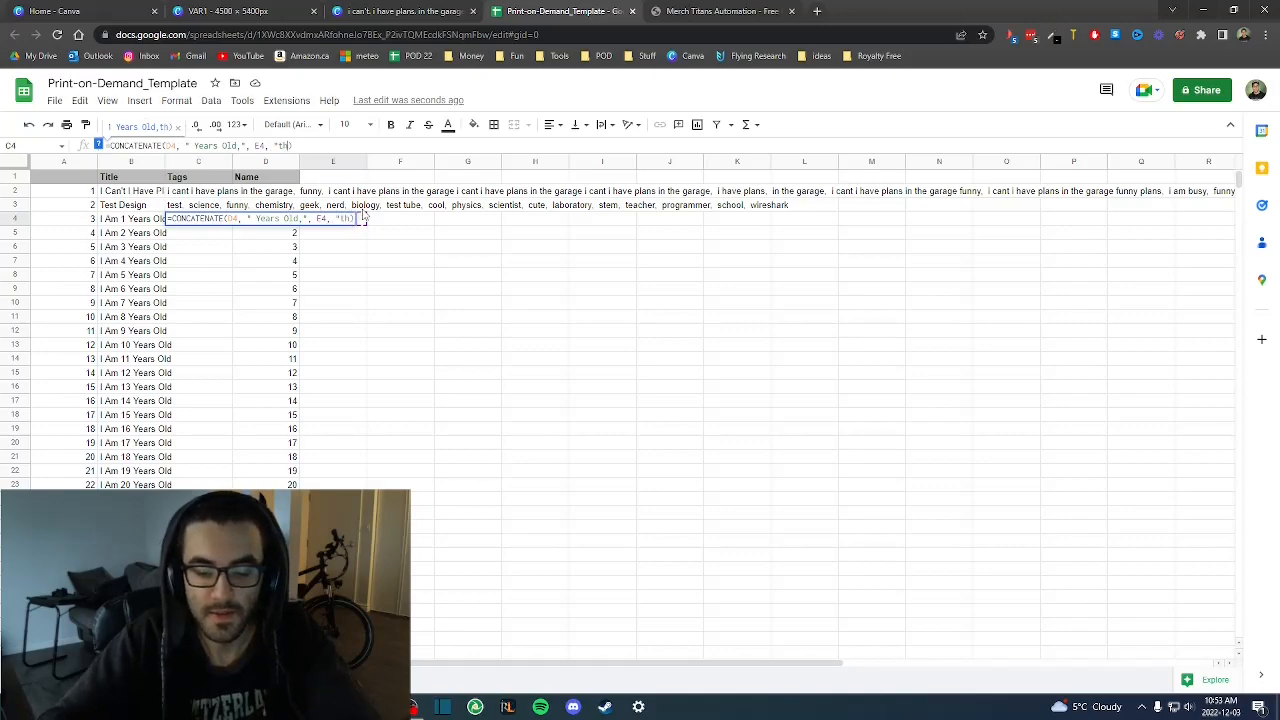
pyautogui.write(', ')
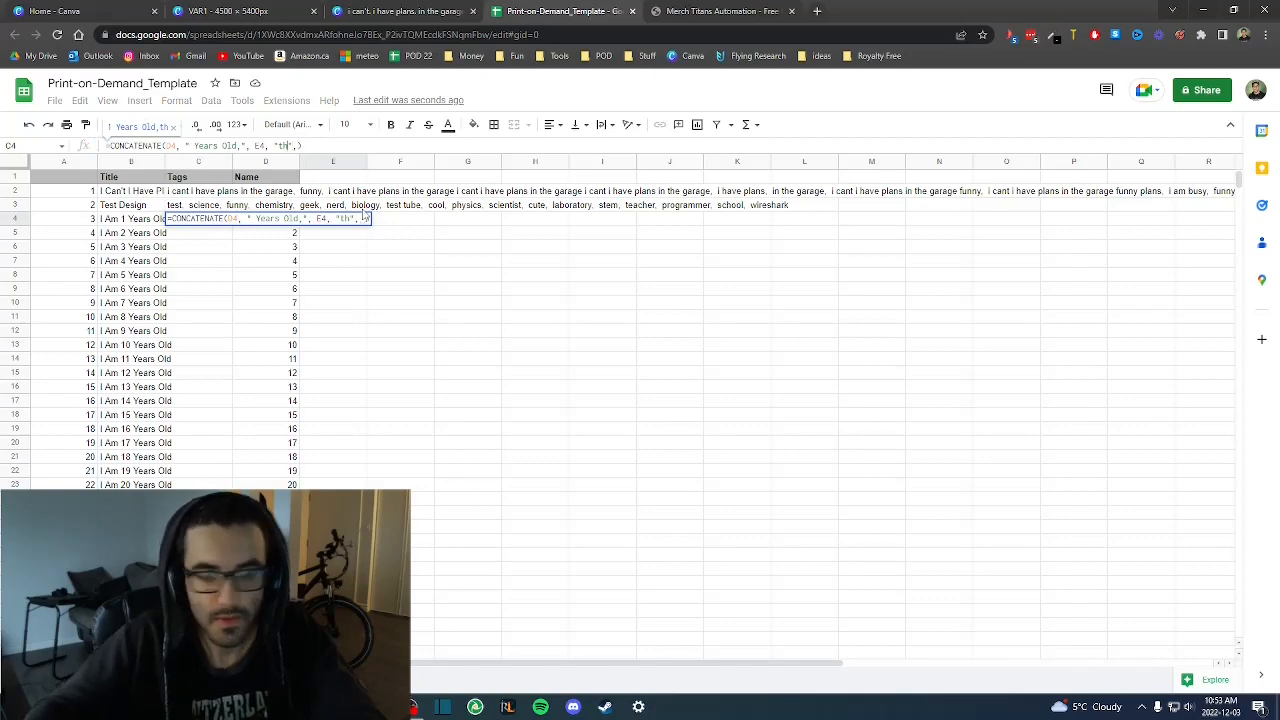
pyautogui.write('" "')
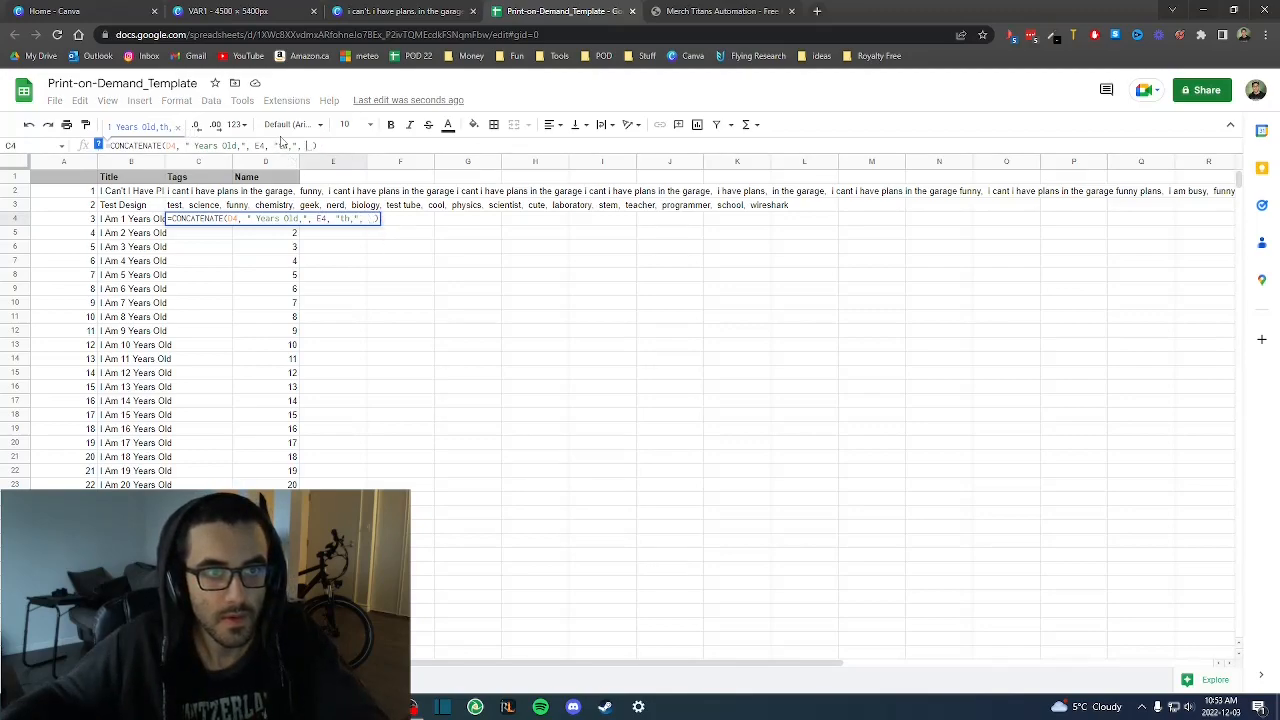
# - Replace the E4 reference in the C4 formula with D4 and append D4 followed by the text "birthday"
pyautogui.press('Left')
pyautogui.press('Left')
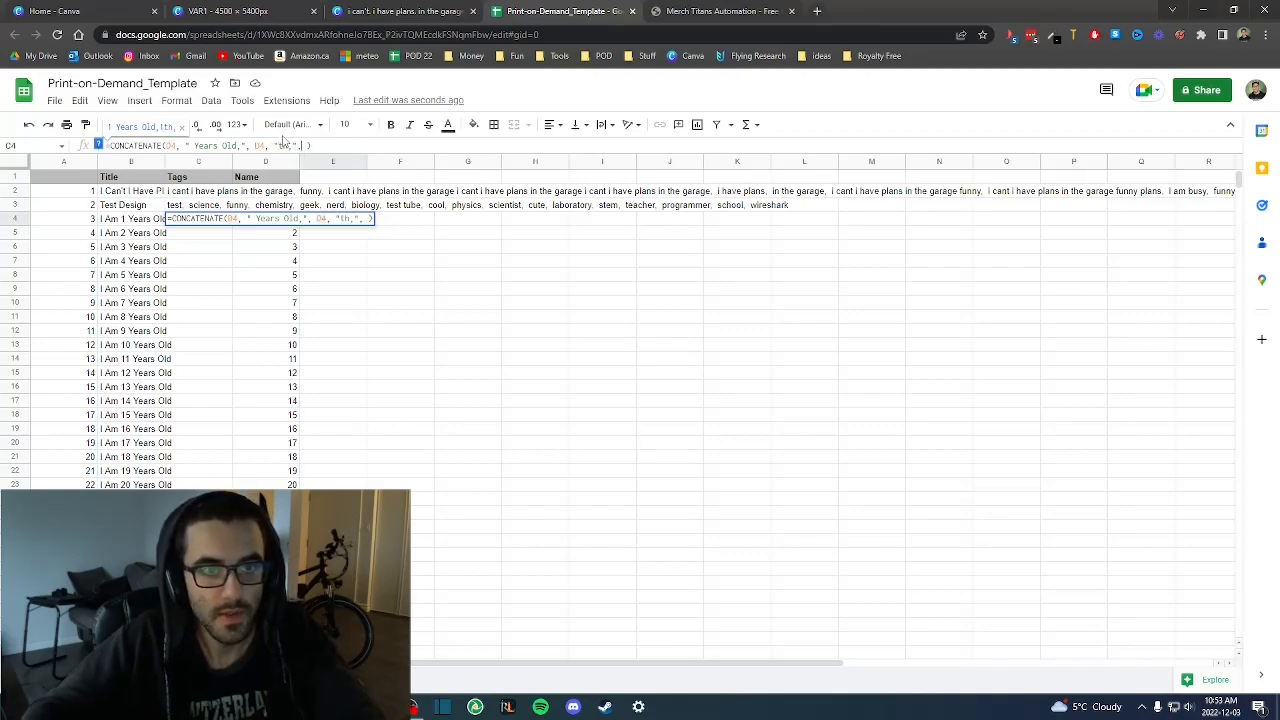
pyautogui.write('D4')
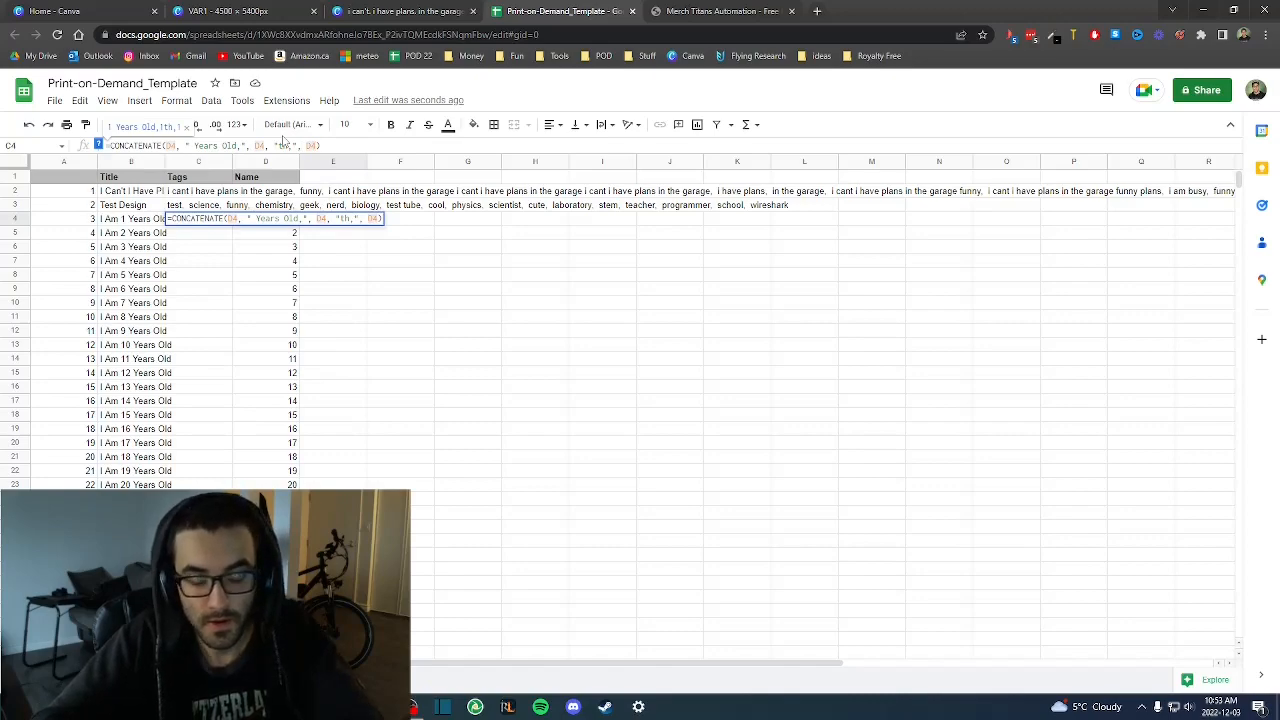
pyautogui.write(', ')
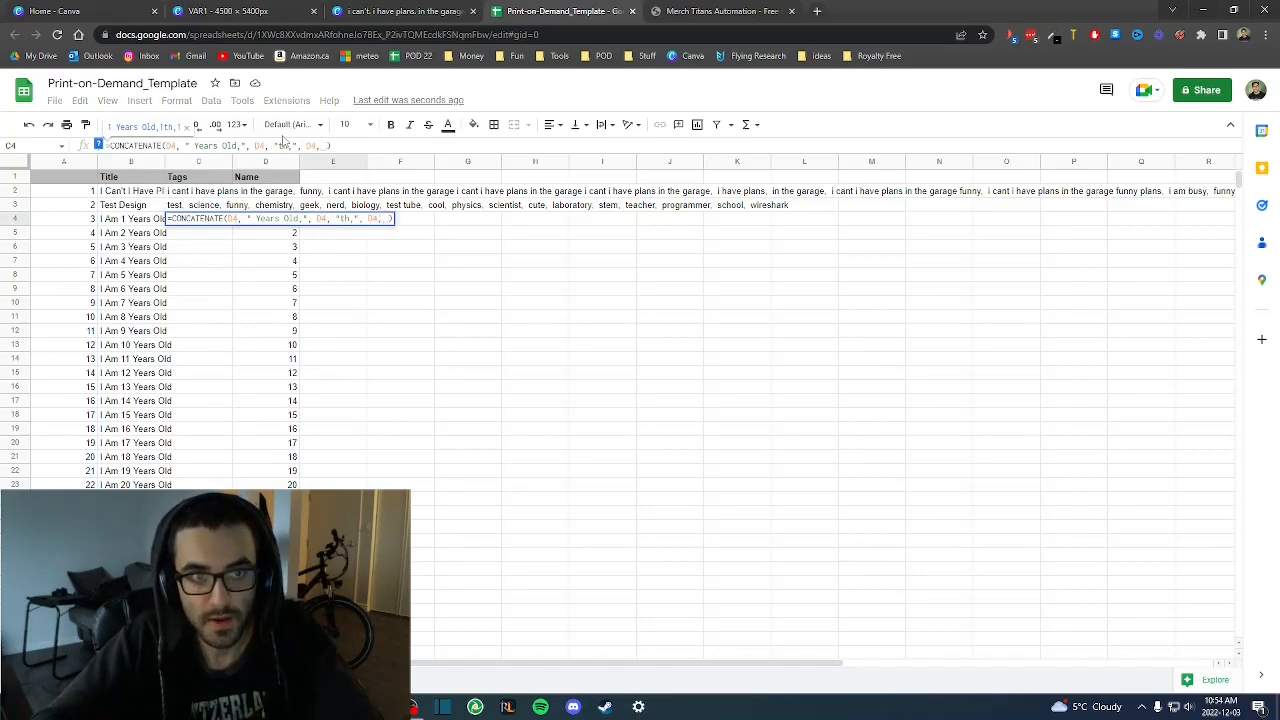
pyautogui.write('"bi')
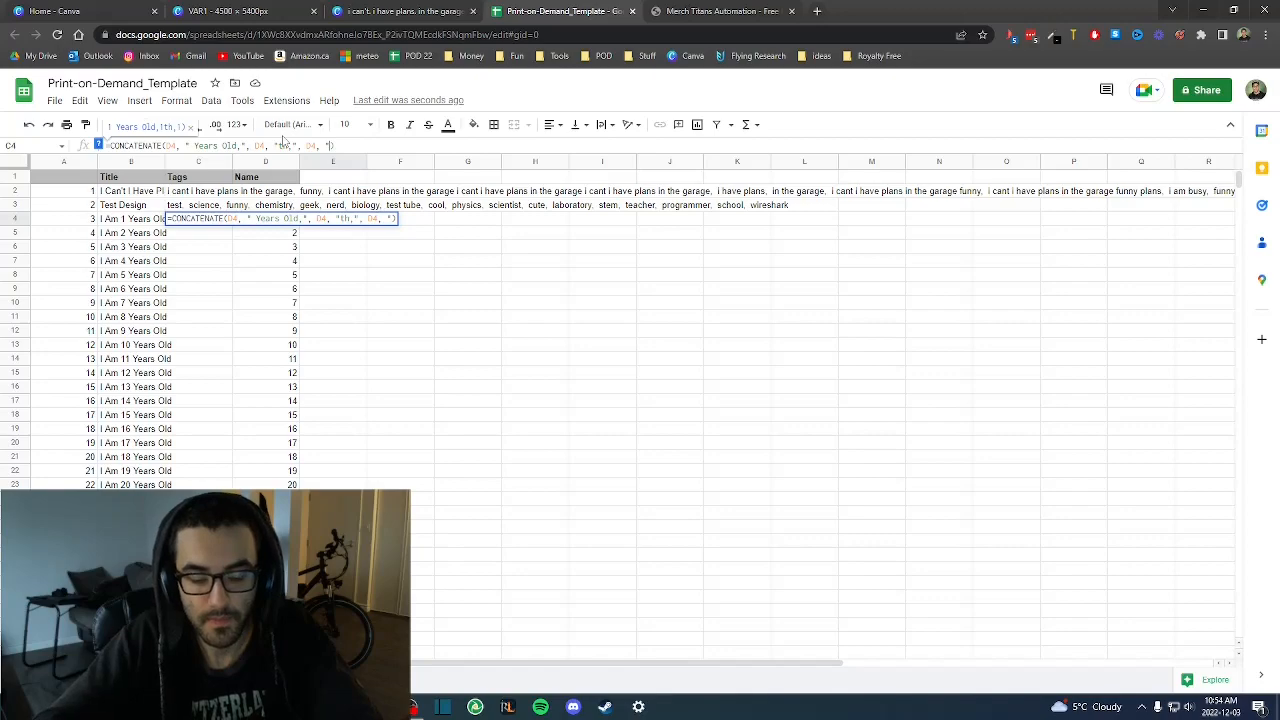
pyautogui.write('rthday"')
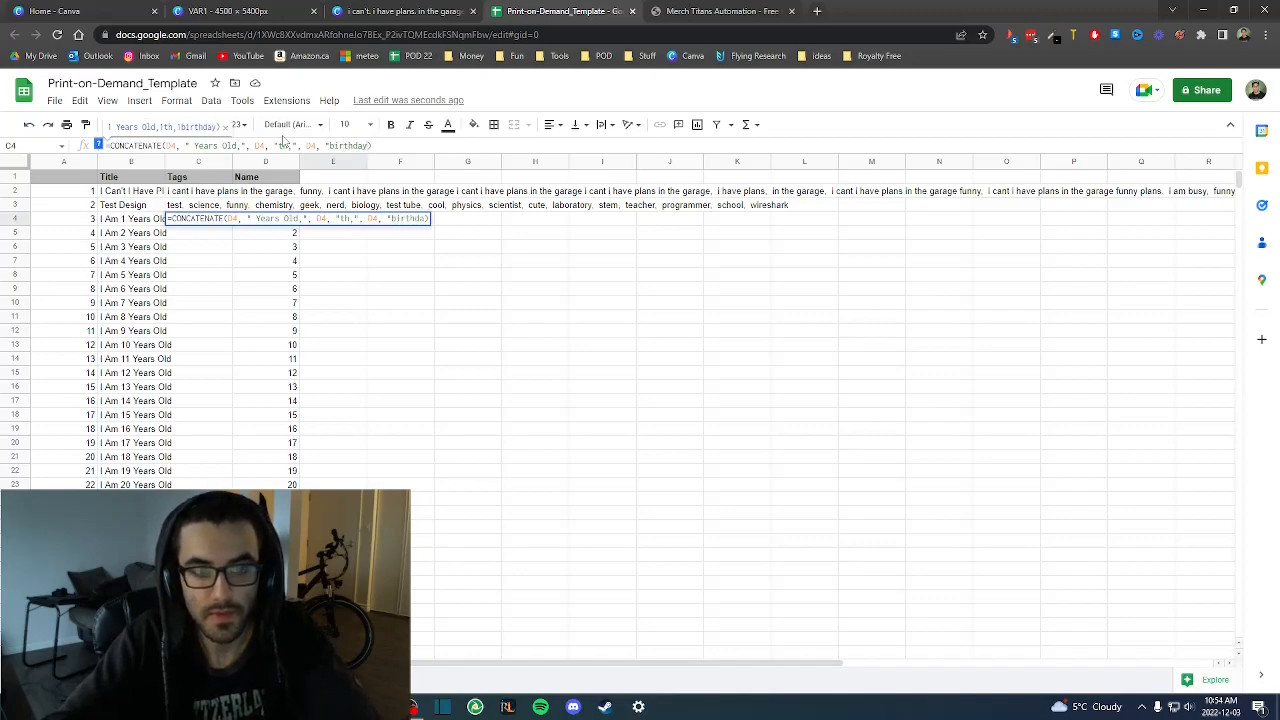
pyautogui.write(',')
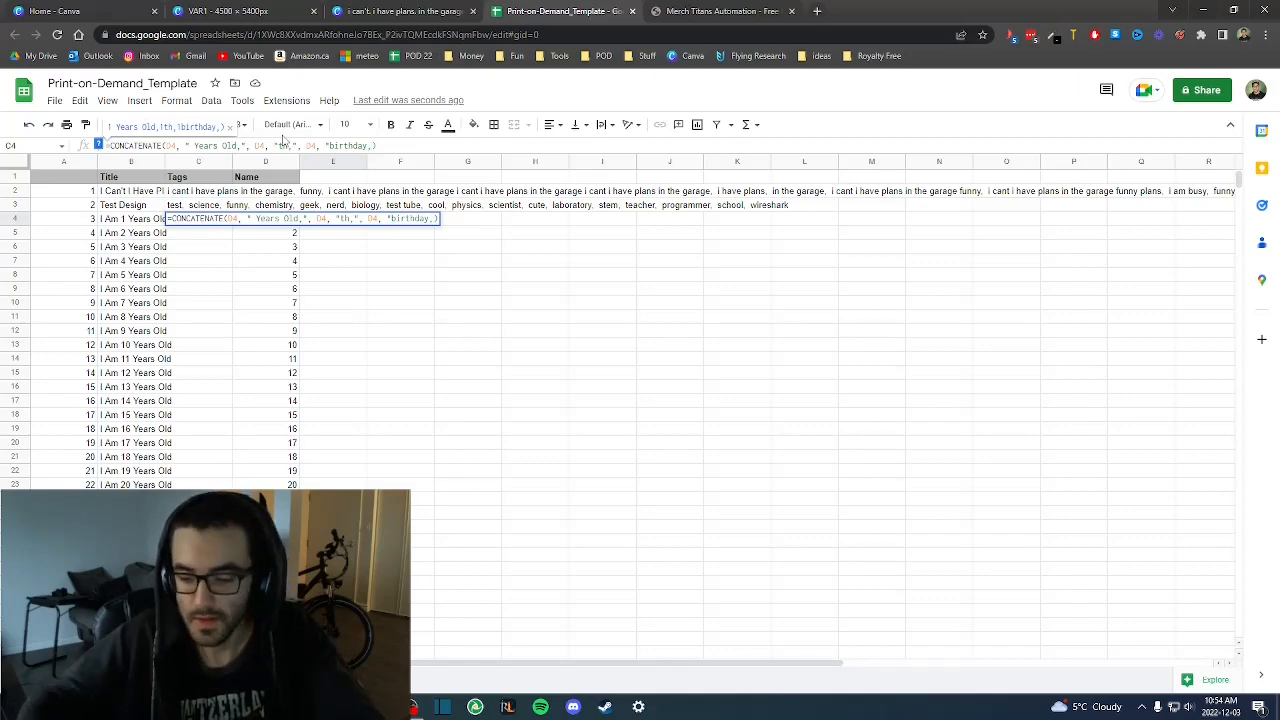
pyautogui.press('BackSpace')
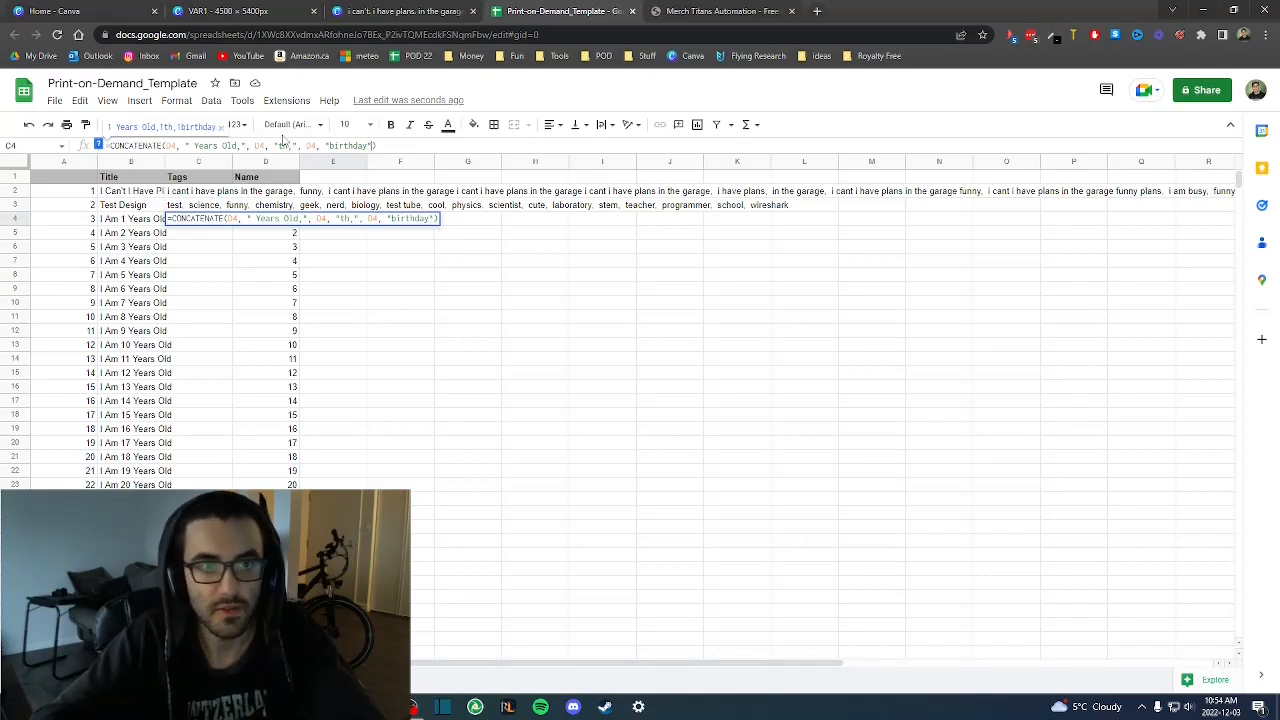
pyautogui.press('Return')
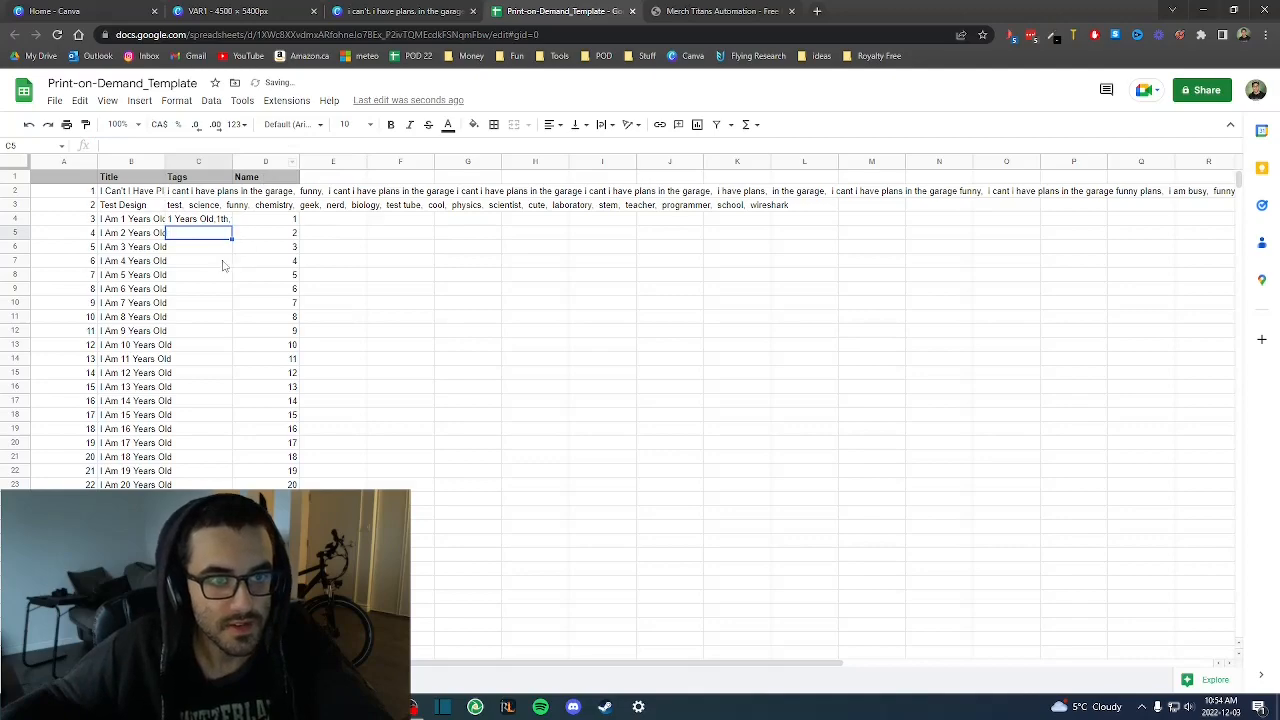
# - Widen the Tags column and change the last text in the C4 formula to "th birthday, "
pyautogui.click(197, 220)
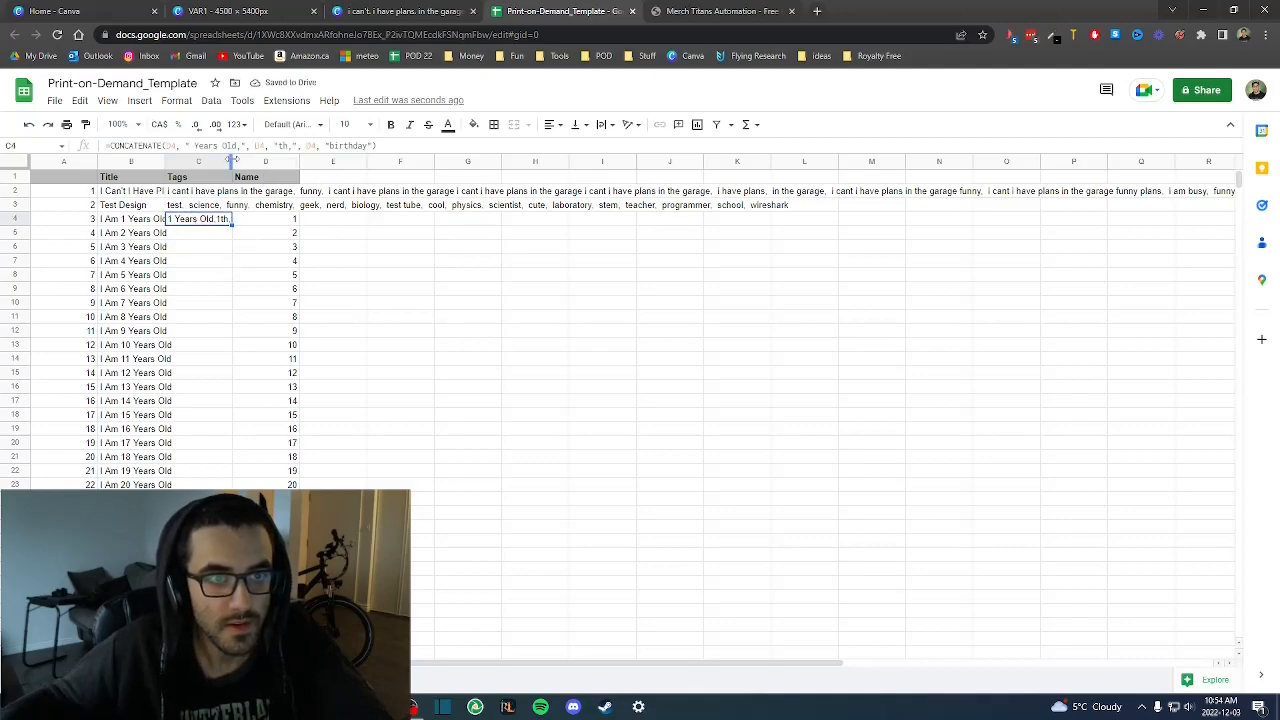
pyautogui.moveTo(231, 160); pyautogui.dragTo(333, 160)
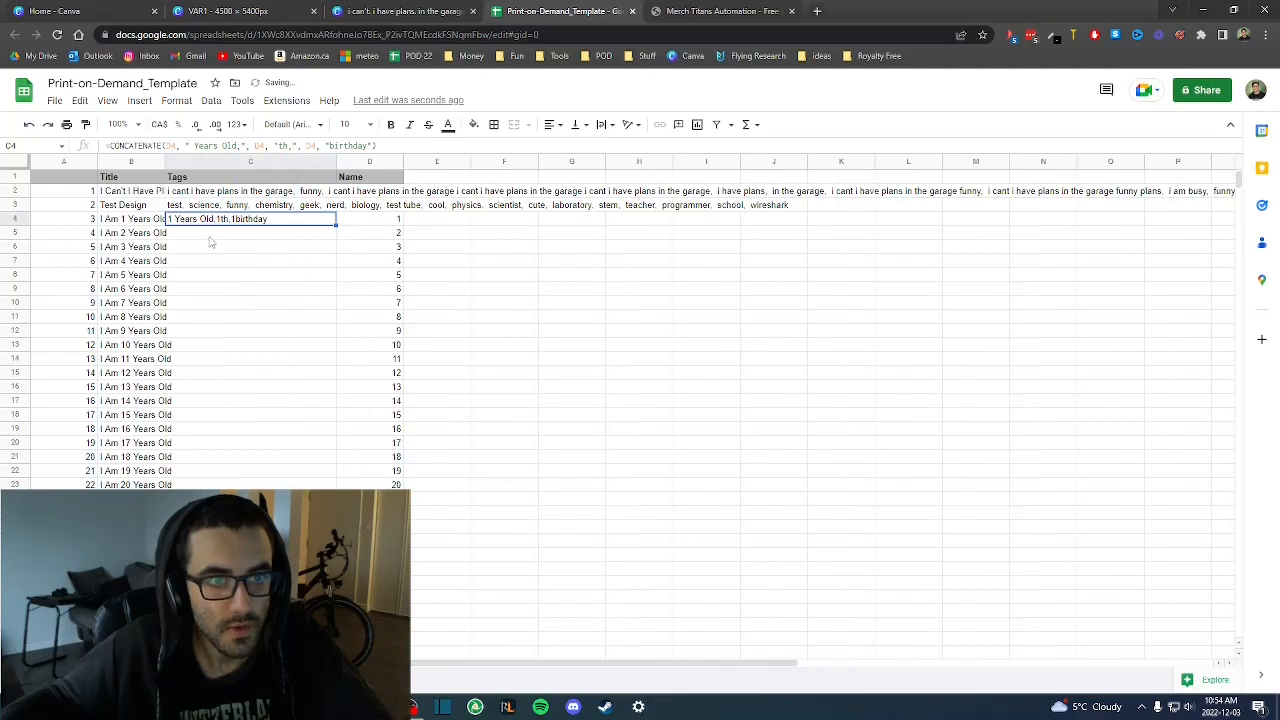
pyautogui.click(331, 145)
pyautogui.write('th')
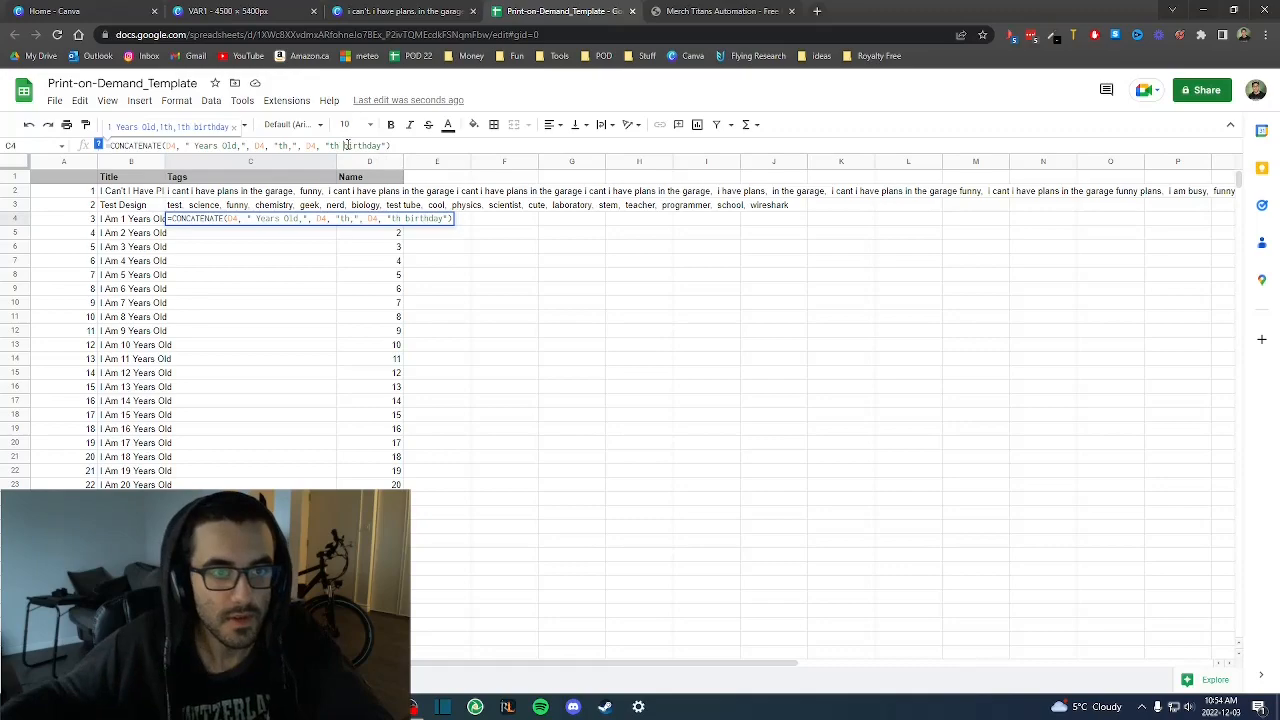
pyautogui.press('Return')
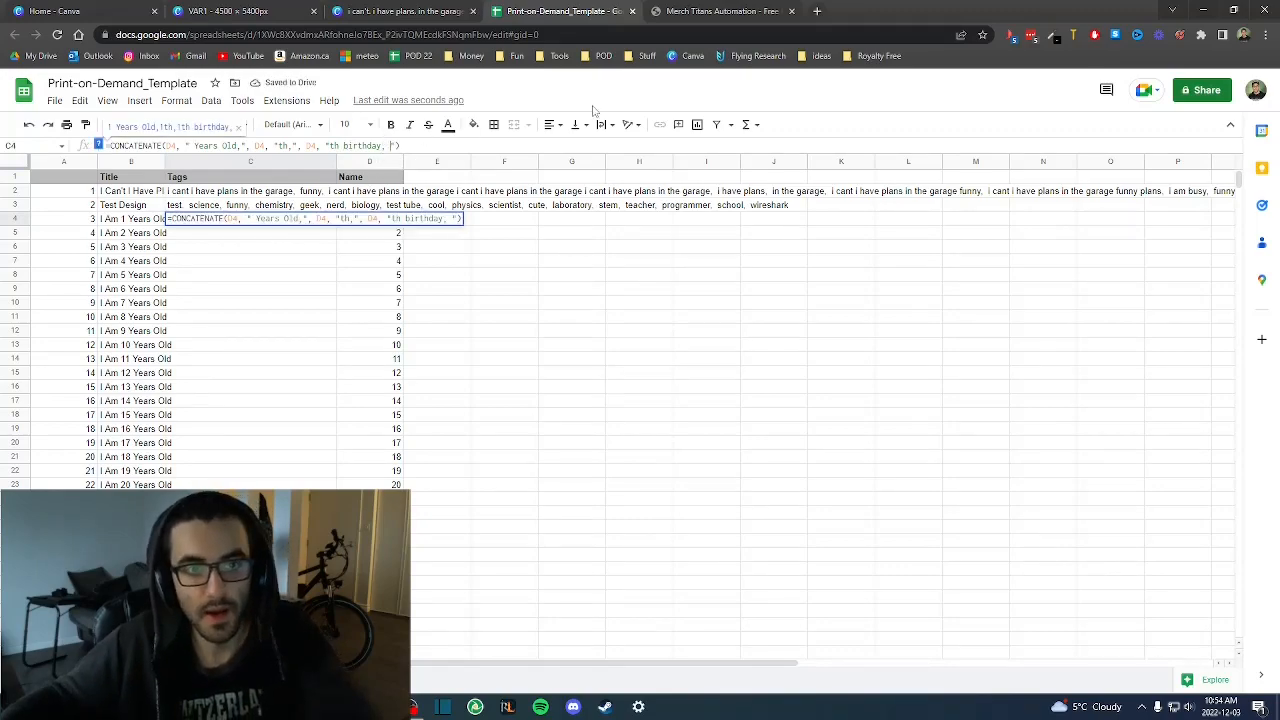
# - Look up the suggested tags in Merch Titans and append 10 after "th birthday, " in the C4 formula
pyautogui.click(690, 11)
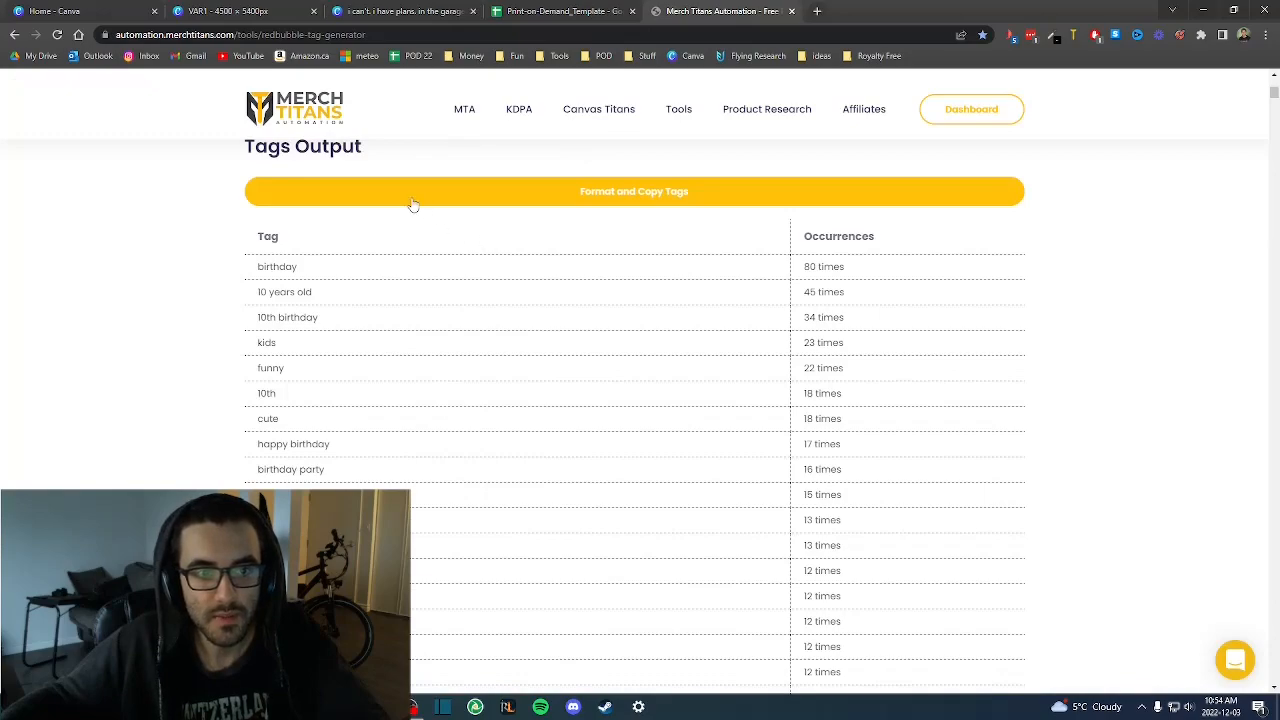
pyautogui.doubleClick(291, 267)
pyautogui.hotkey('ctrl', 'c')
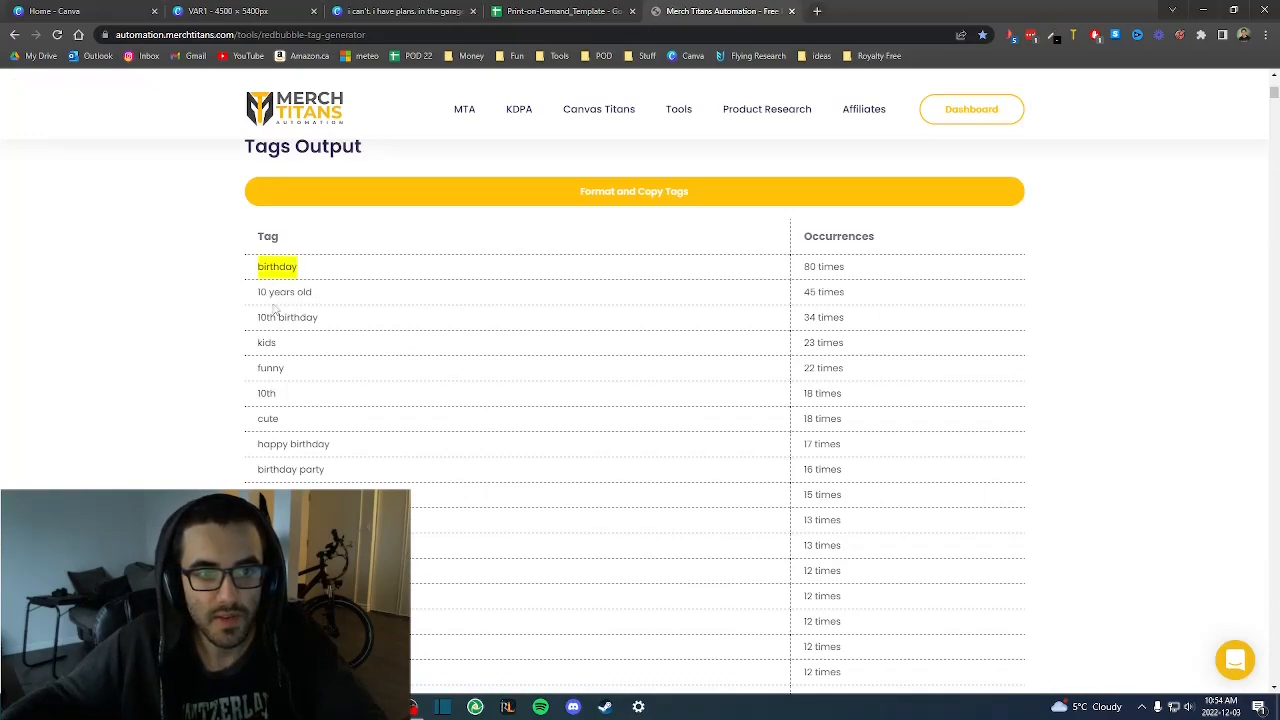
pyautogui.doubleClick(262, 291)
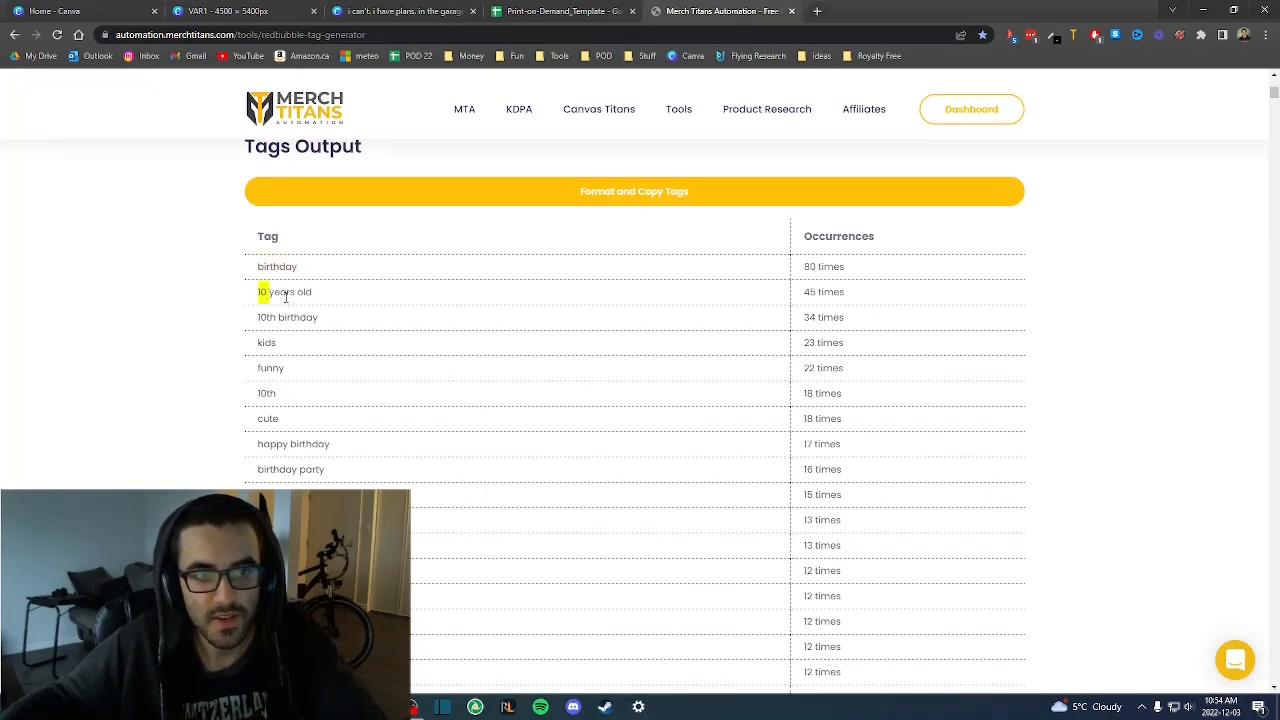
pyautogui.doubleClick(267, 316)
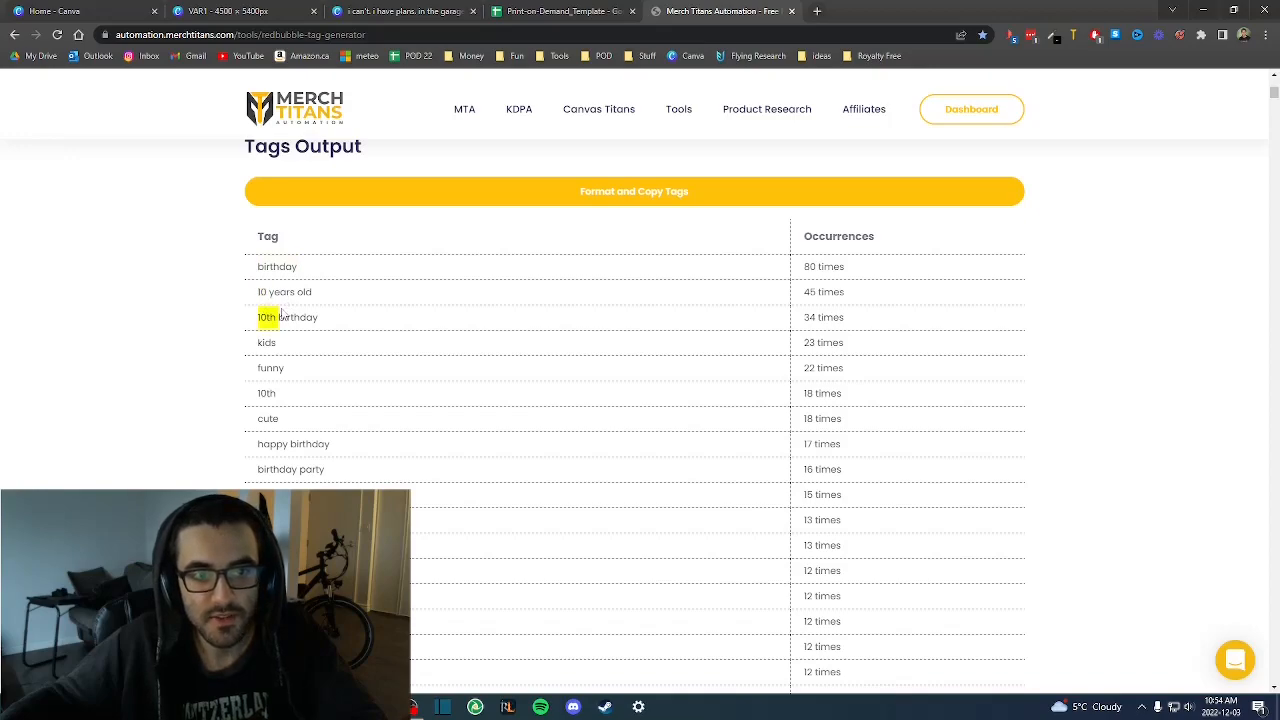
pyautogui.doubleClick(263, 291)
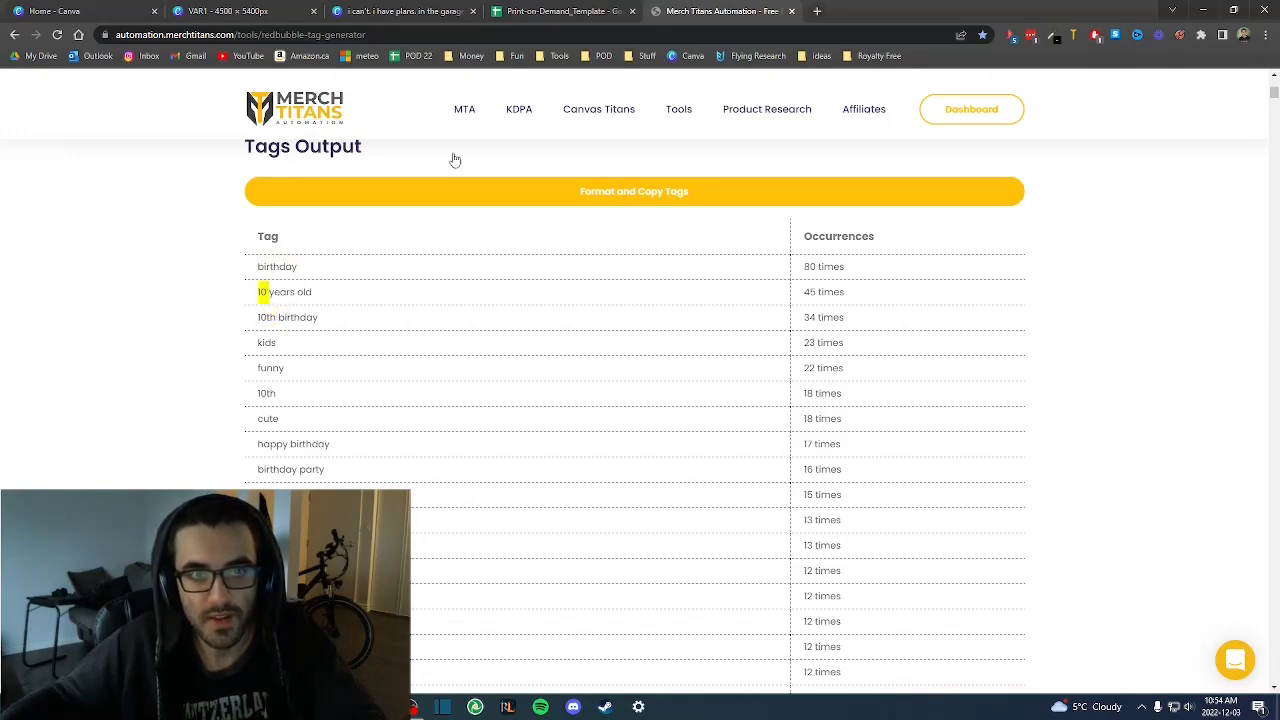
pyautogui.click(530, 9)
pyautogui.moveTo(393, 146); pyautogui.dragTo(388, 146)
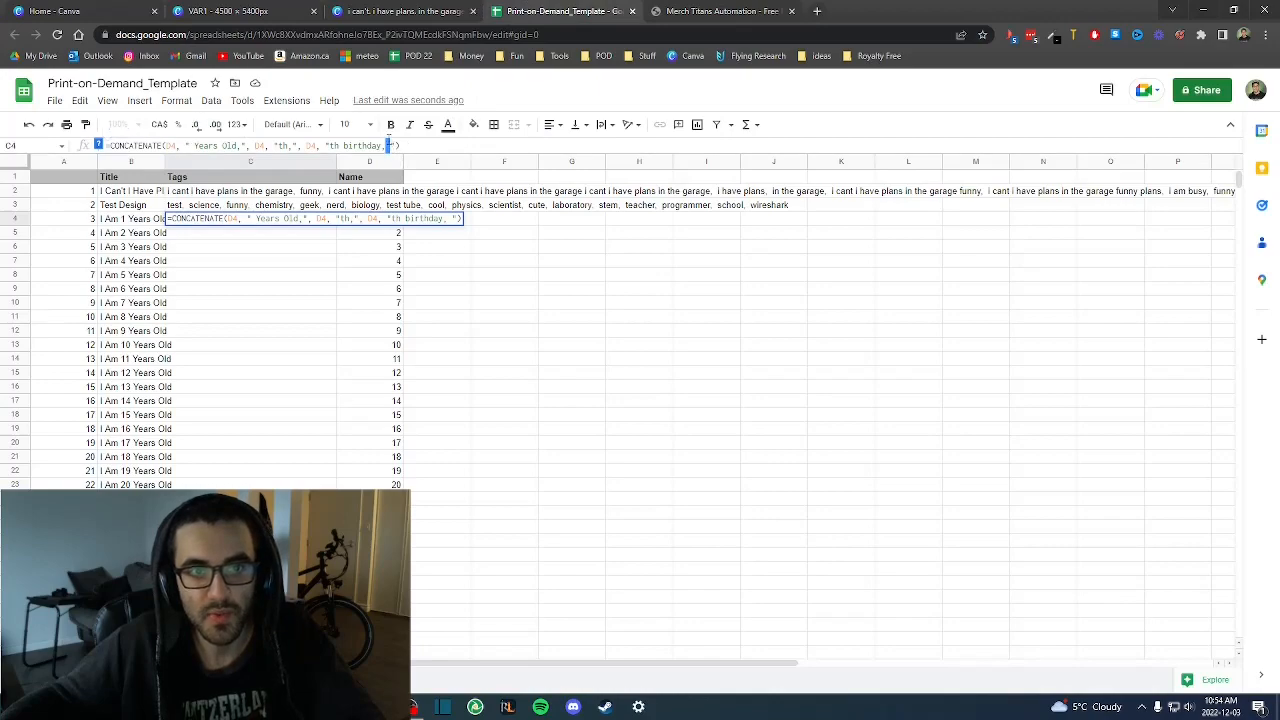
pyautogui.write('10')
pyautogui.press('Return')
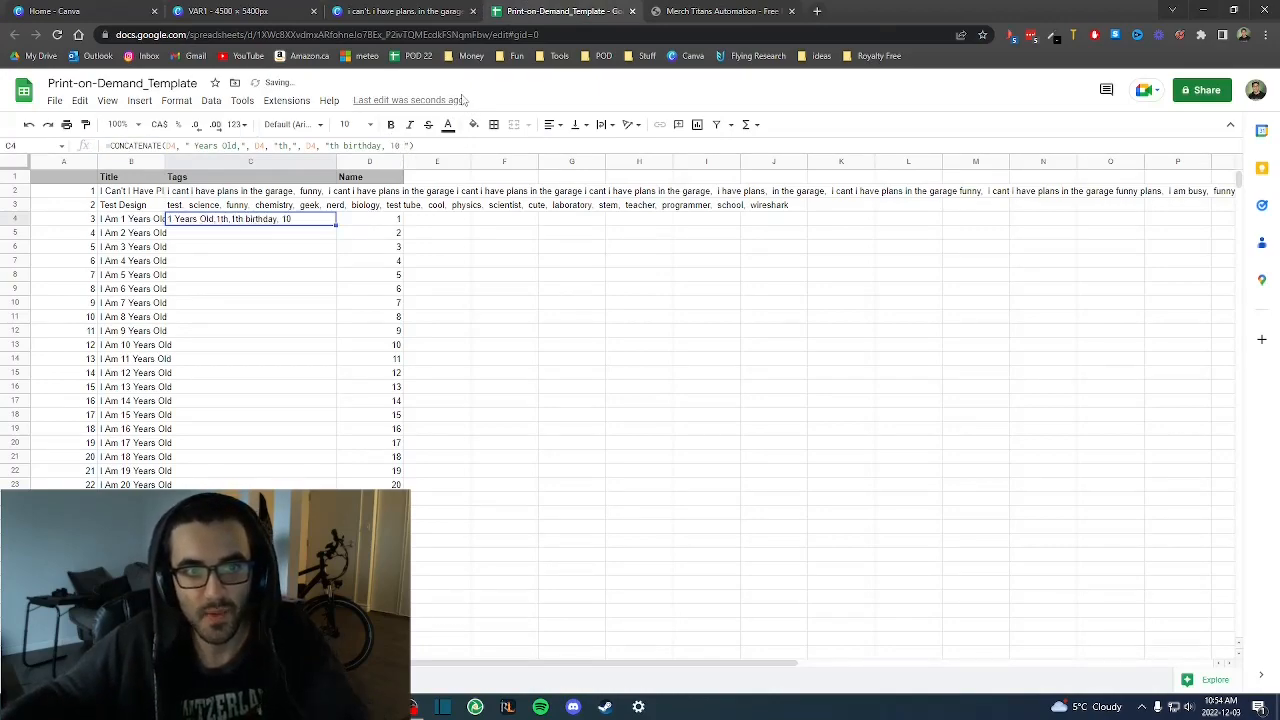
# - Remove the 10 from the end of the last text in the C4 formula
pyautogui.click(430, 144)
pyautogui.press('BackSpace')
pyautogui.press('BackSpace')
pyautogui.press('BackSpace')
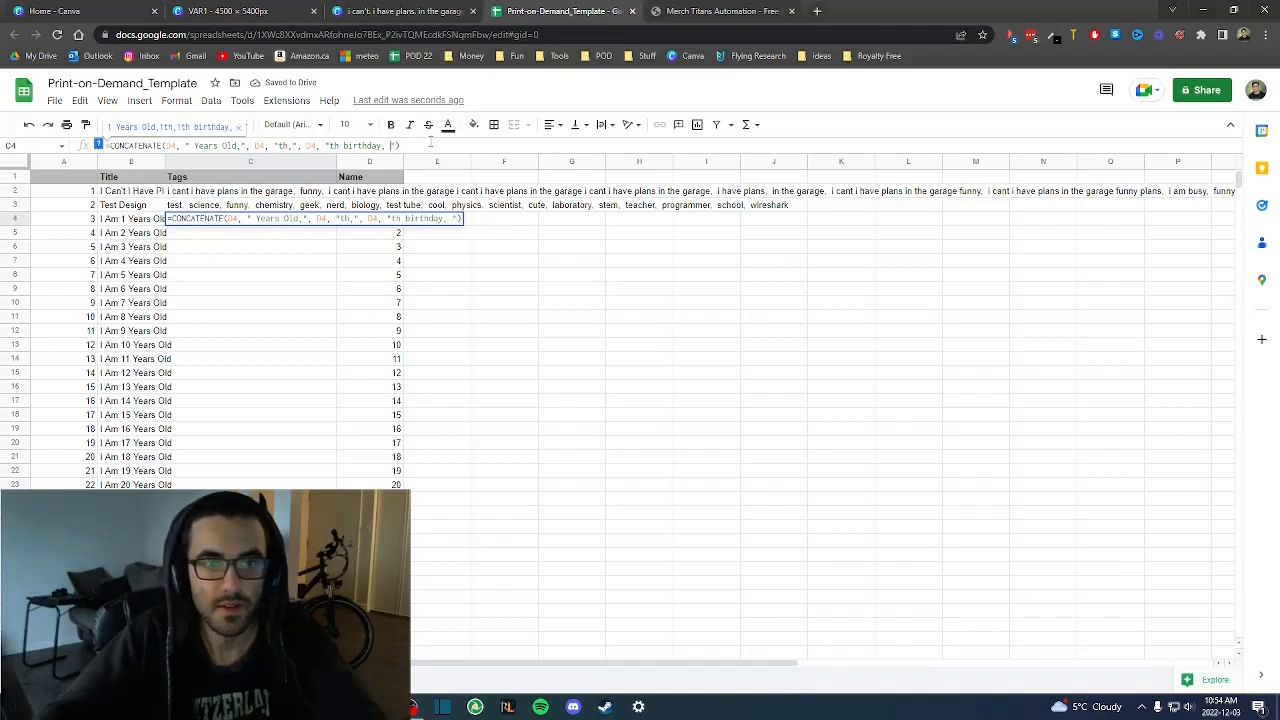
# - Copy the Merch Titans tags birthday and funny into the end of the C4 formula's last text, separated by commas
pyautogui.click(720, 11)
pyautogui.click(277, 266)
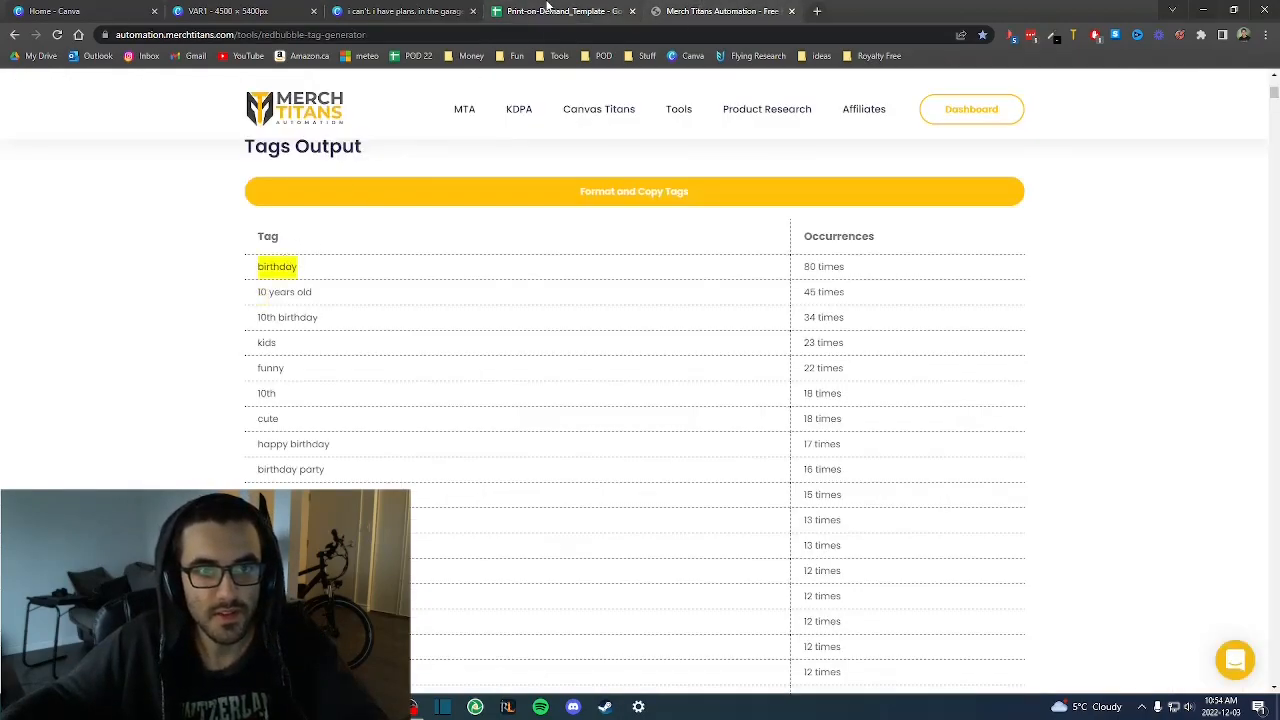
pyautogui.click(551, 9)
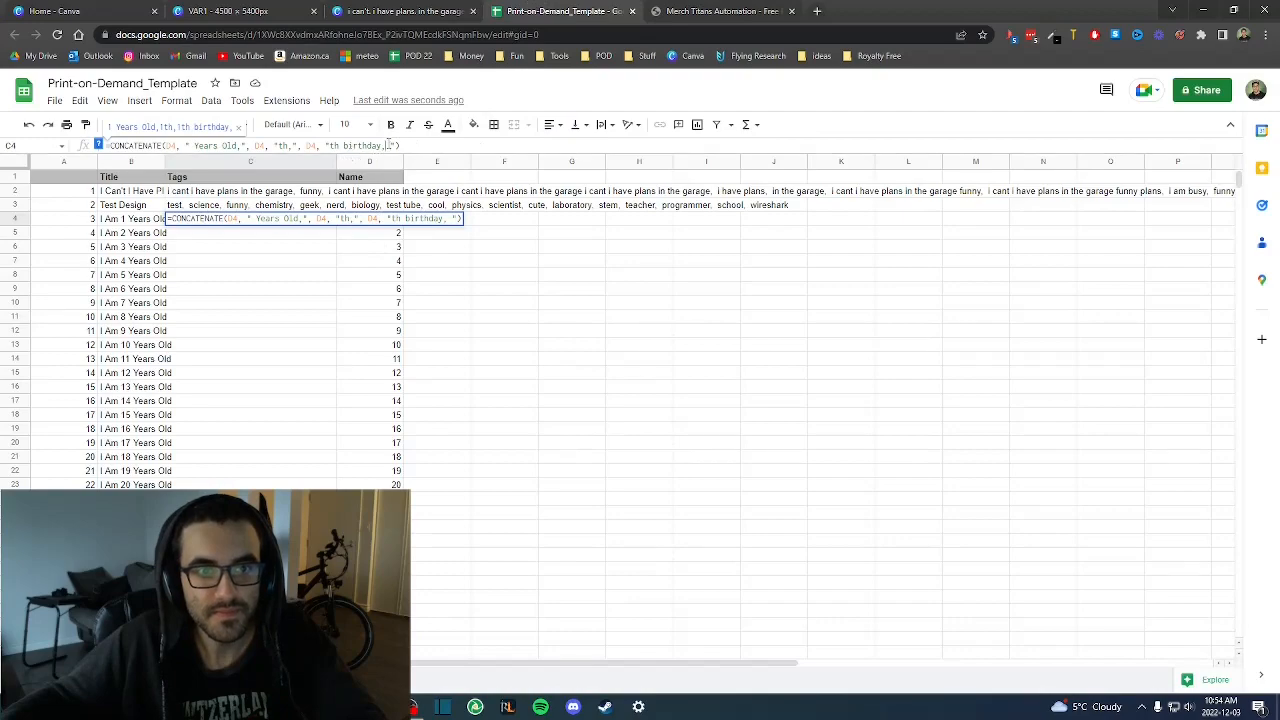
pyautogui.hotkey('ctrl', 'v')
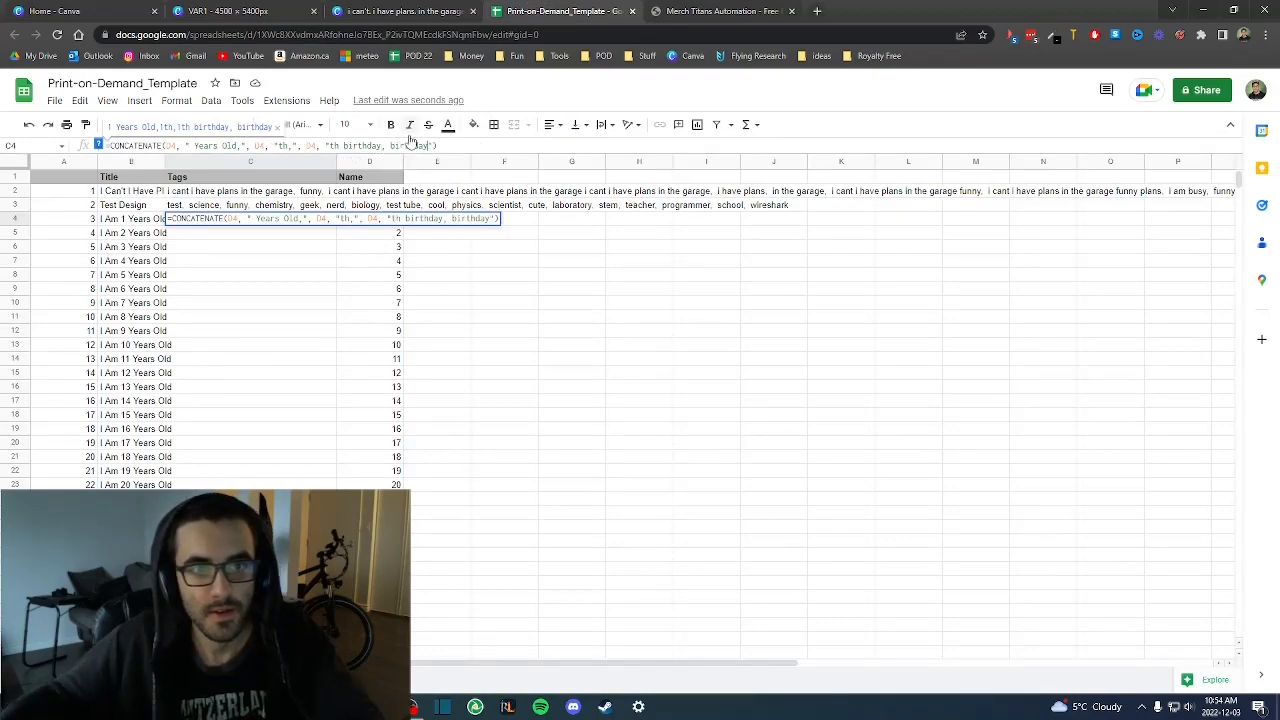
pyautogui.click(681, 9)
pyautogui.click(276, 366)
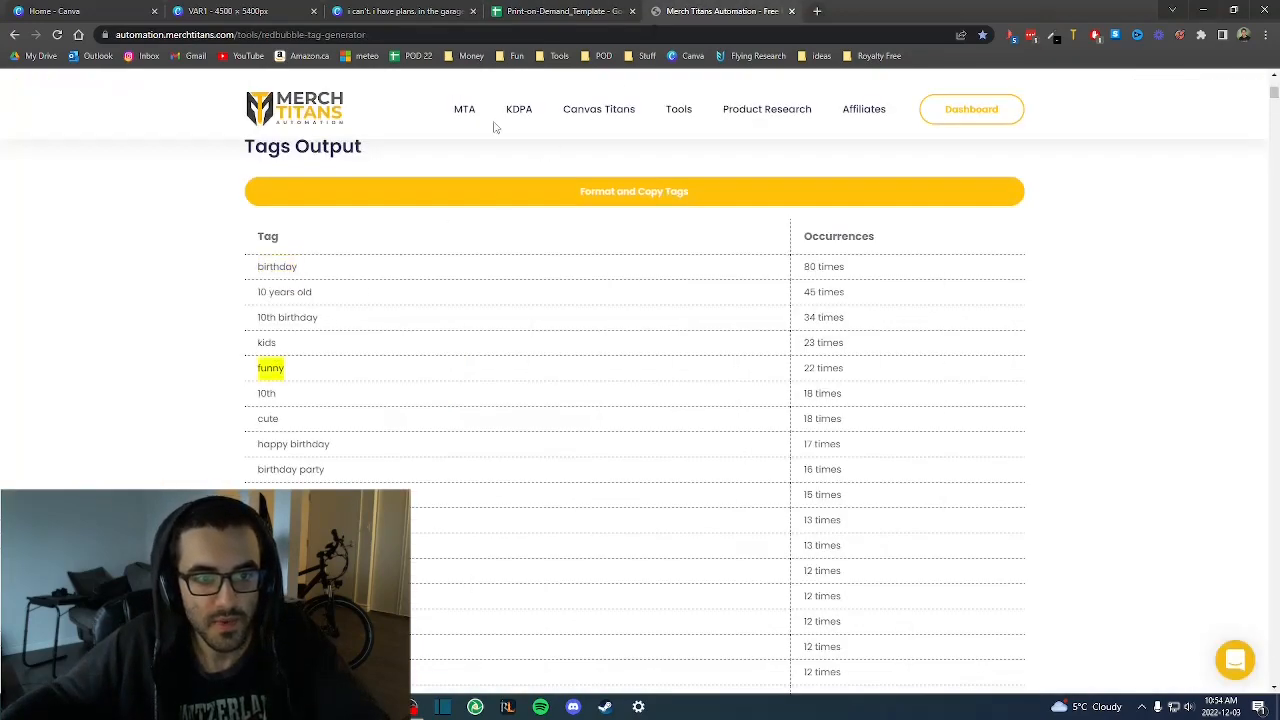
pyautogui.click(551, 10)
pyautogui.write(',')
pyautogui.hotkey('ctrl', 'v')
# - Append the Merch Titans tags happy birthday and birthday party to the C4 formula's last text, separated by a comma
pyautogui.click(742, 9)
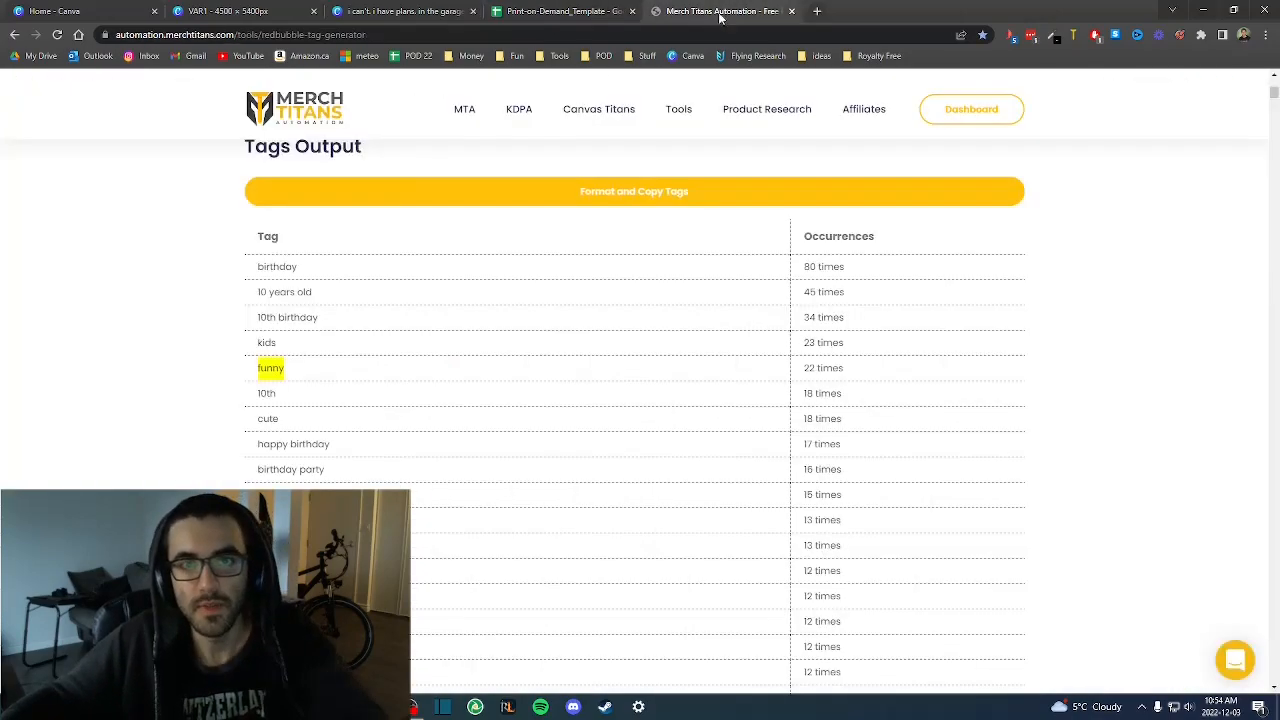
pyautogui.click(299, 441)
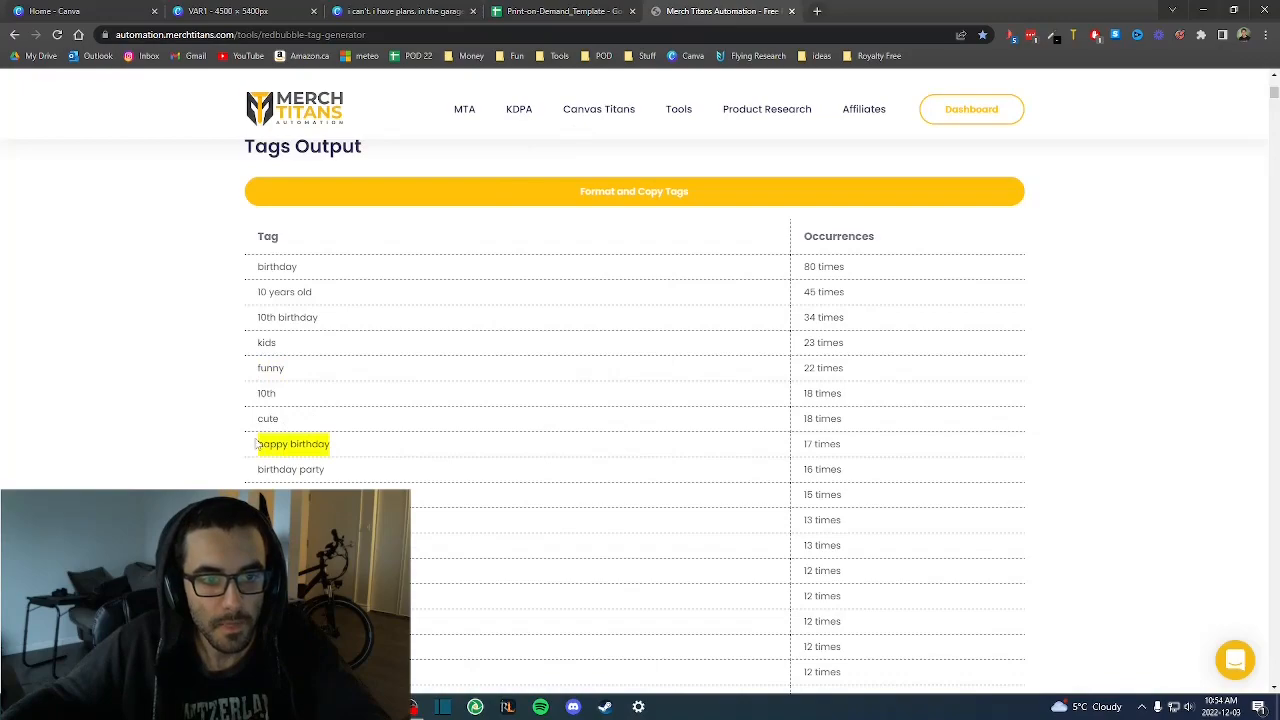
pyautogui.click(557, 9)
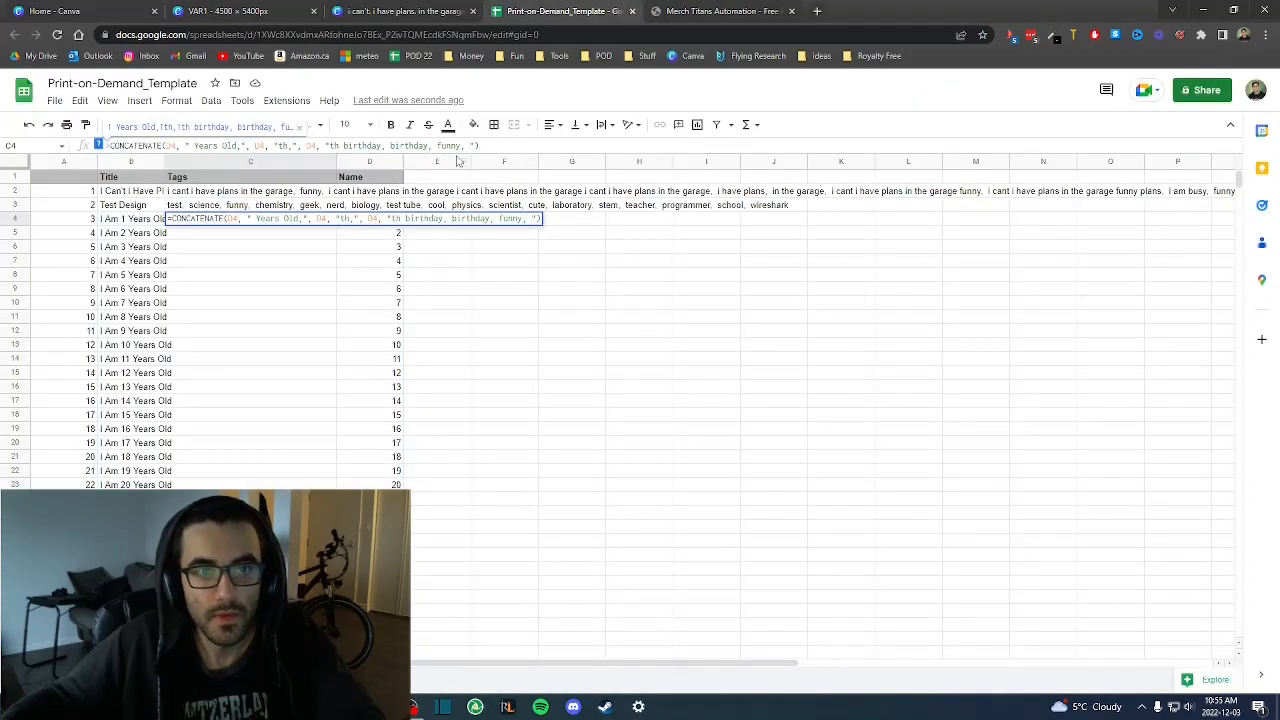
pyautogui.write('happy birthday,')
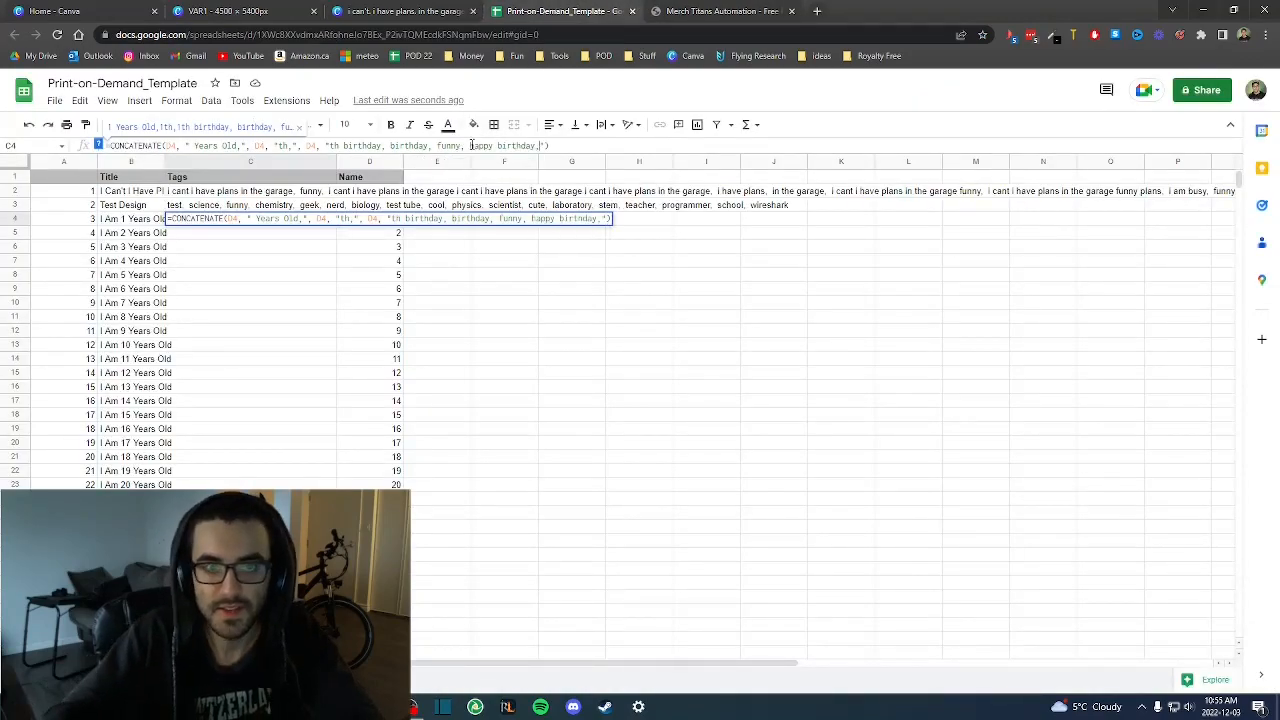
pyautogui.click(729, 11)
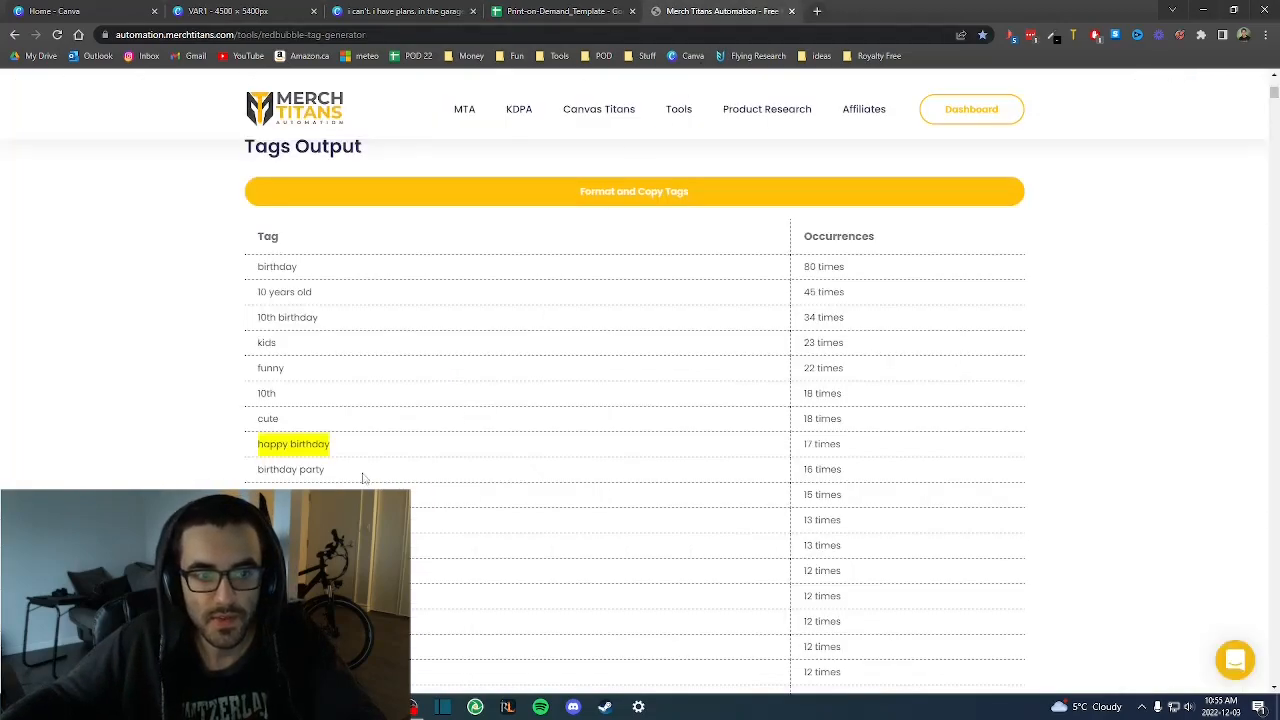
pyautogui.moveTo(340, 470); pyautogui.dragTo(263, 468)
pyautogui.click(526, 11)
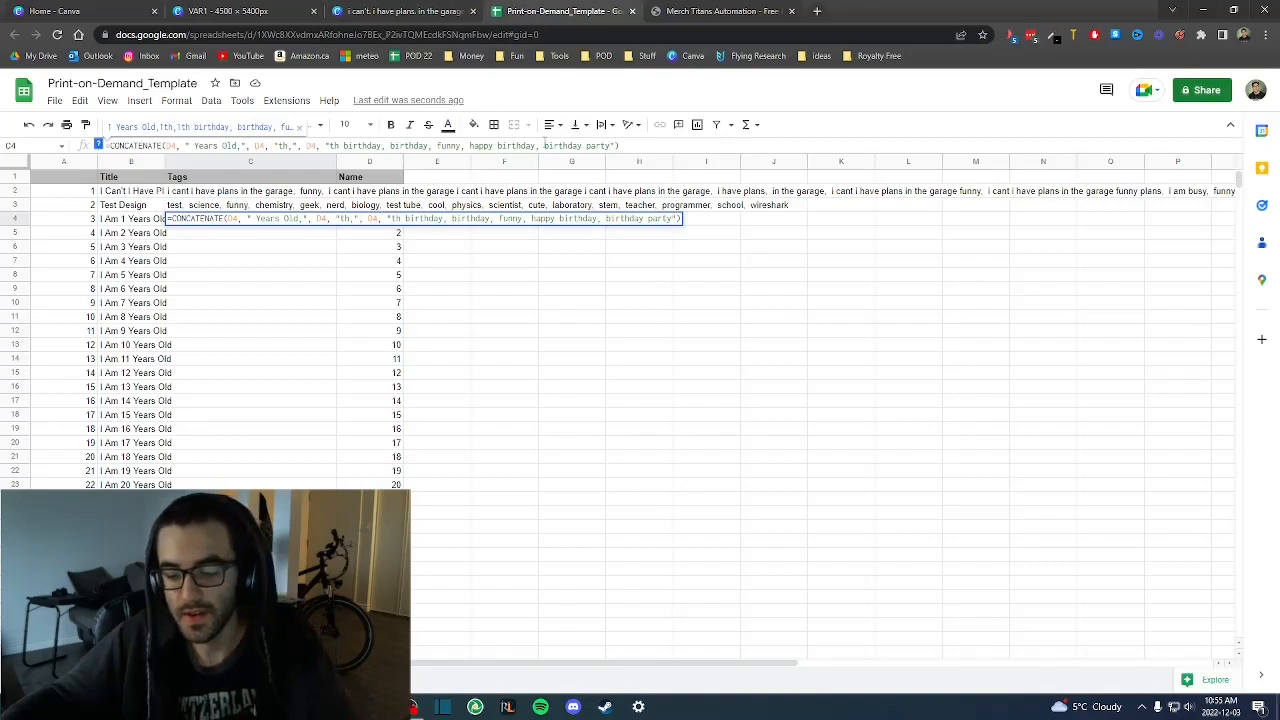
# - Append the tags years and party, each followed by a comma, to the C4 formula's last text
pyautogui.click(729, 11)
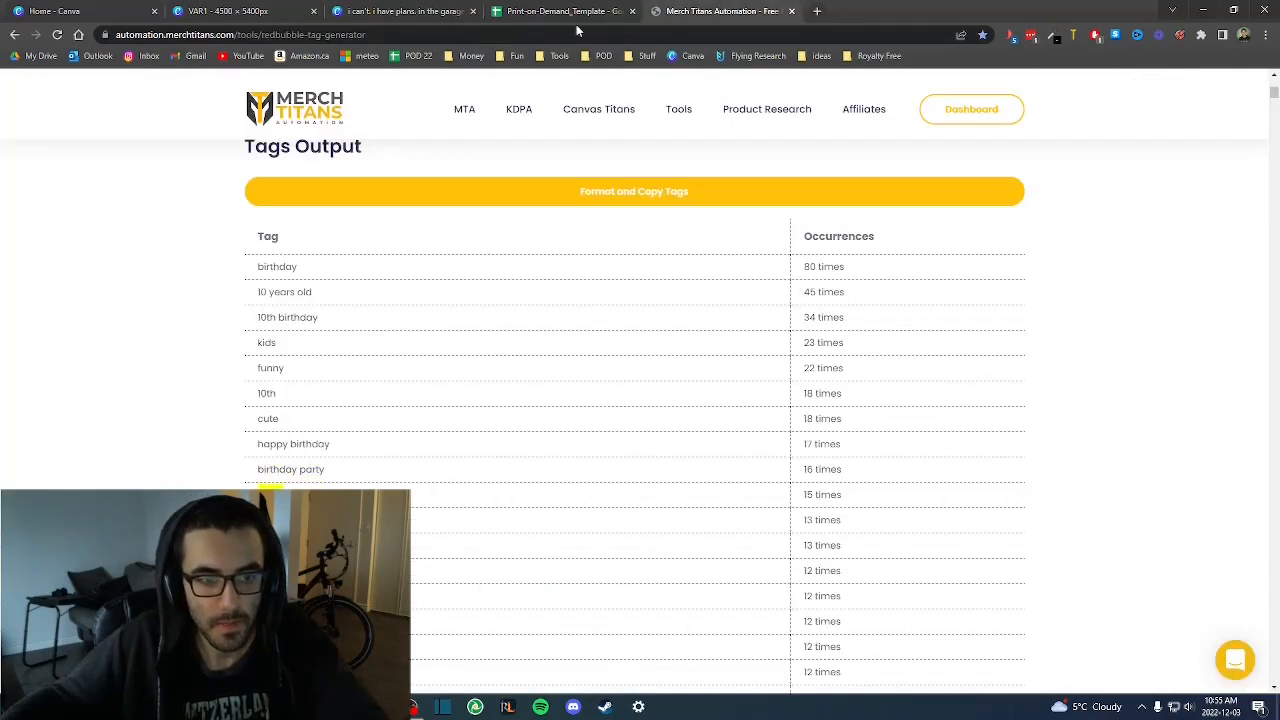
pyautogui.click(575, 11)
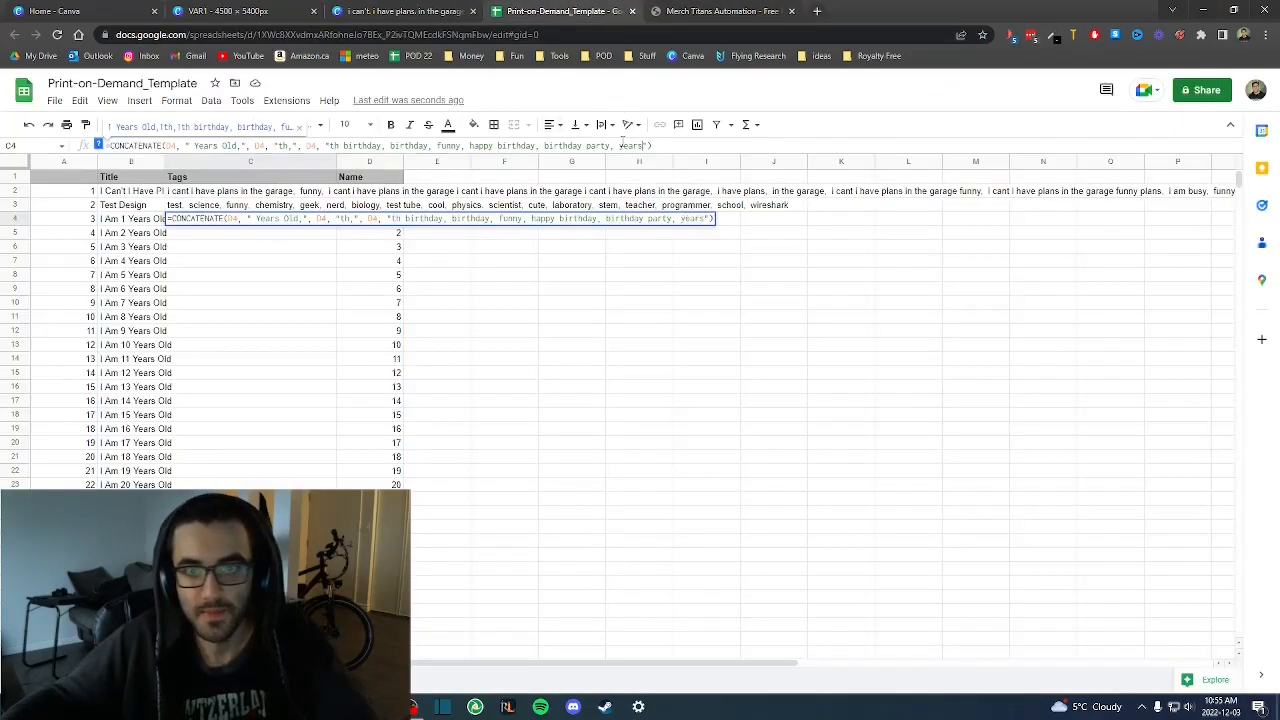
pyautogui.click(740, 10)
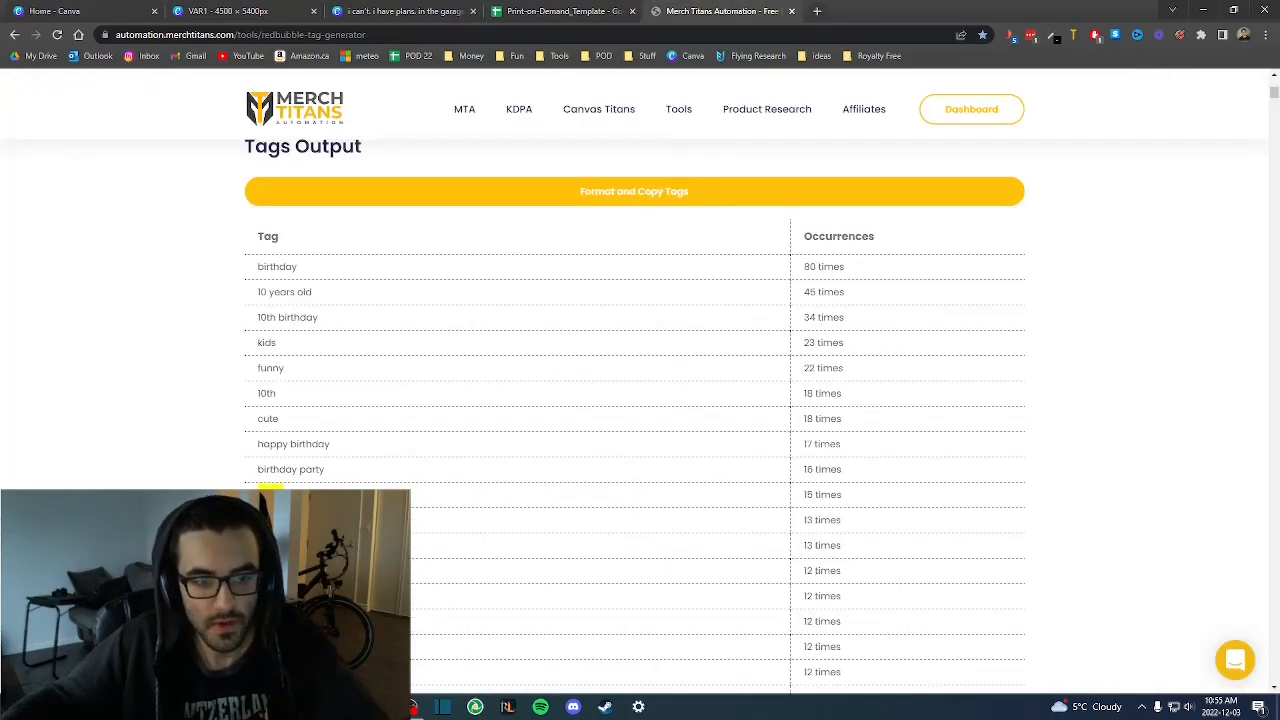
pyautogui.scroll(-1, 634, 420)
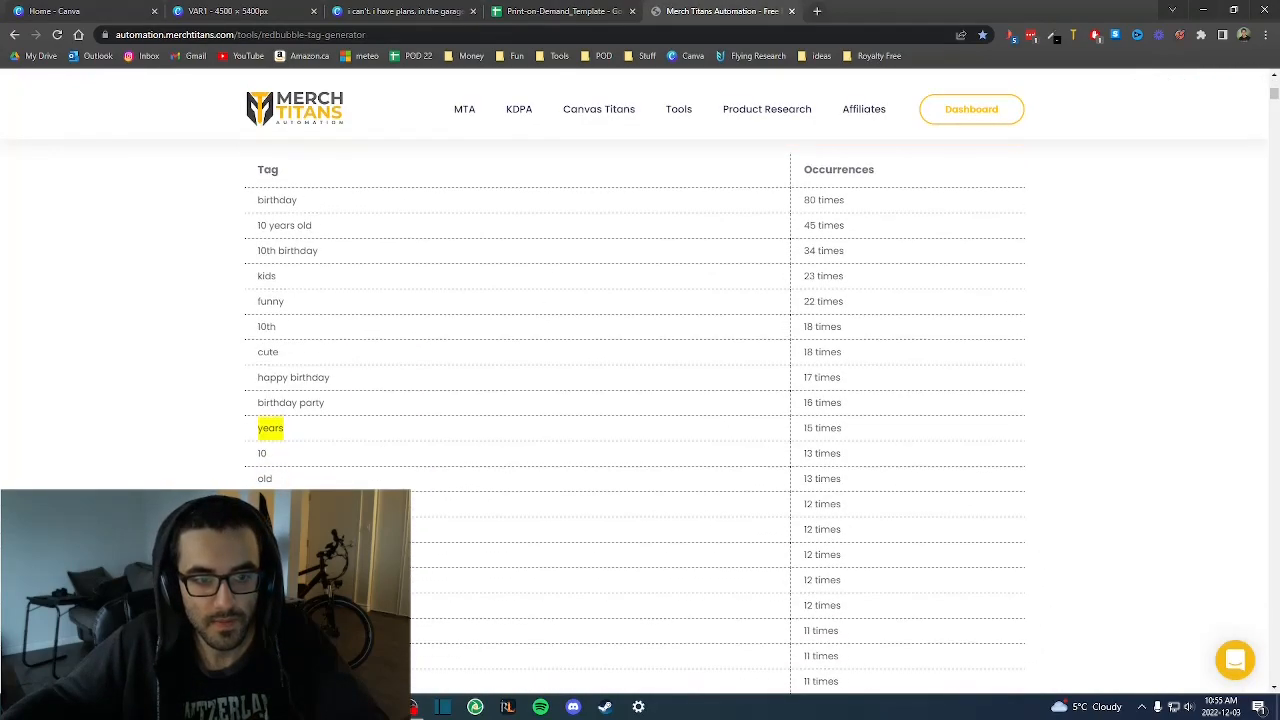
pyautogui.scroll(-2, 635, 415)
pyautogui.click(500, 370)
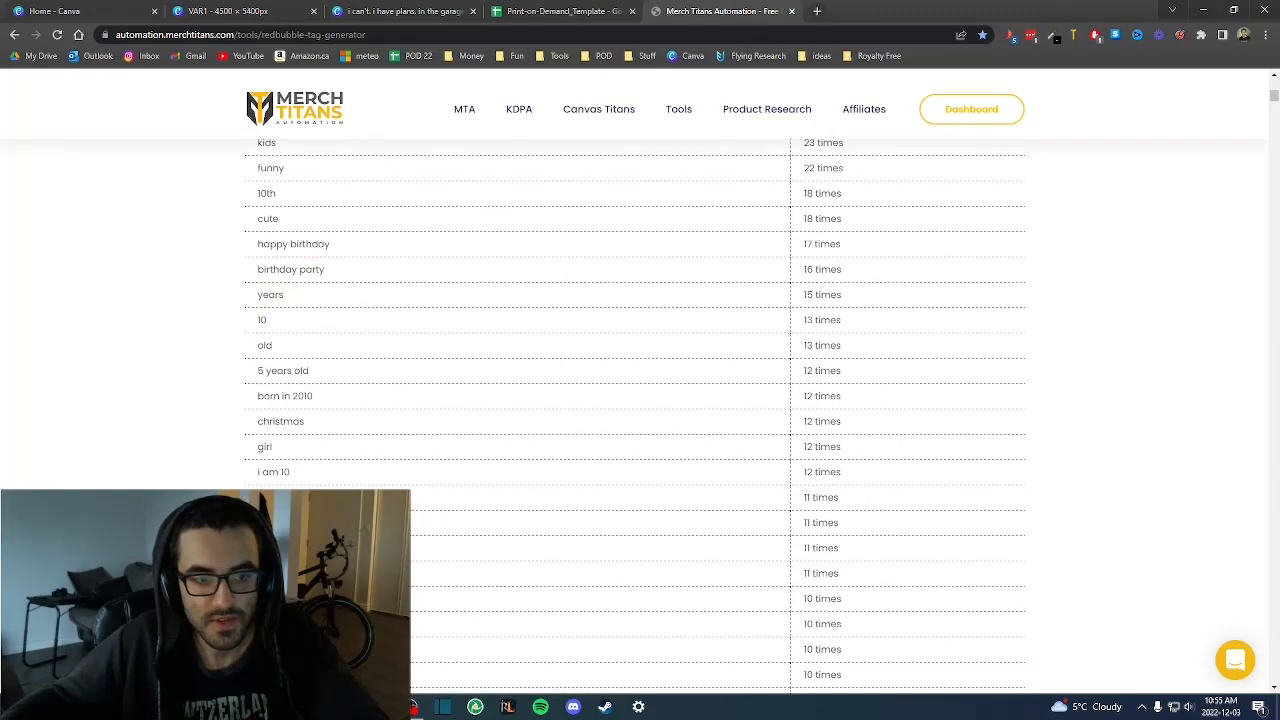
pyautogui.click(538, 8)
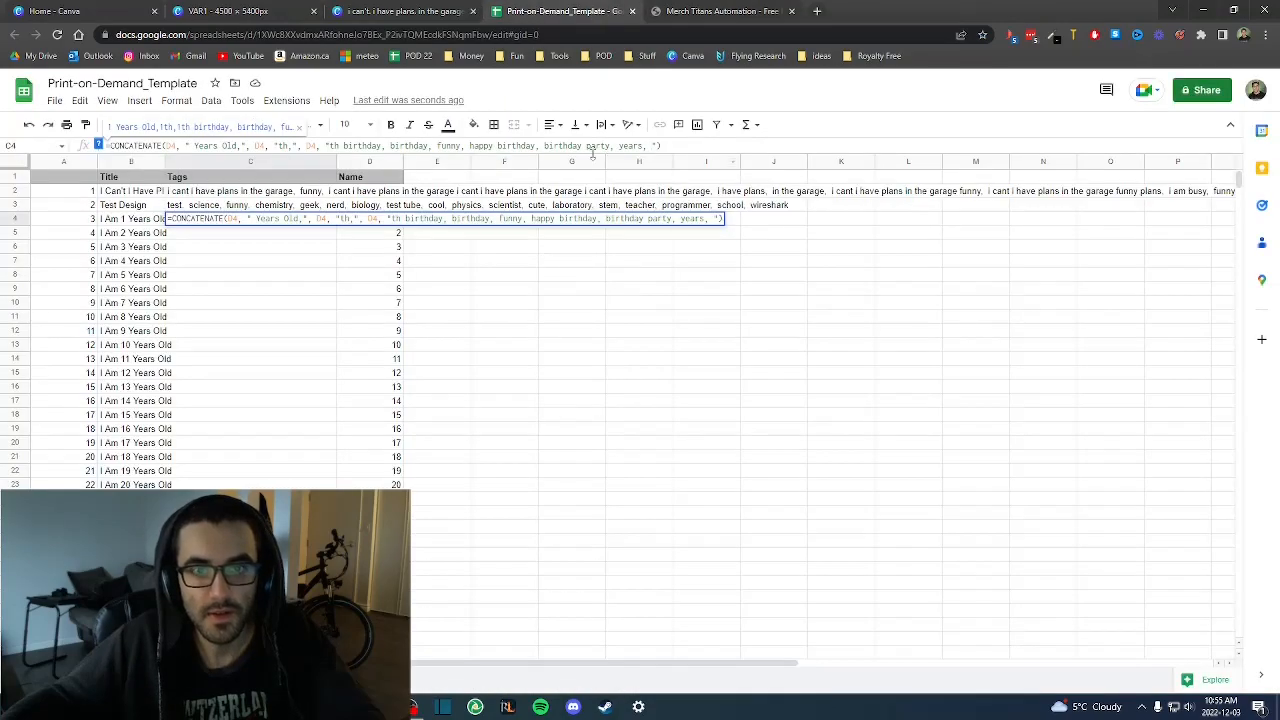
pyautogui.write('party,')
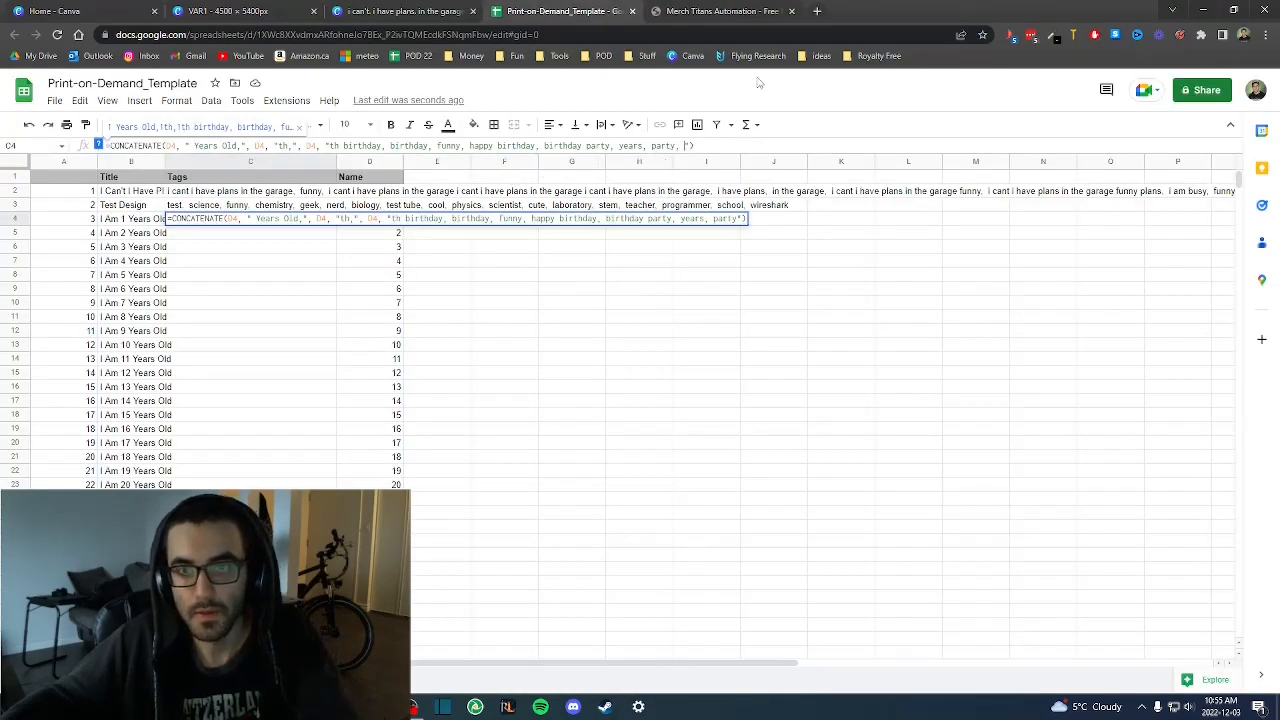
# - Check the Merch Titans list again, then end the C4 formula's text with the tag anniversary and commit the formula
pyautogui.click(718, 11)
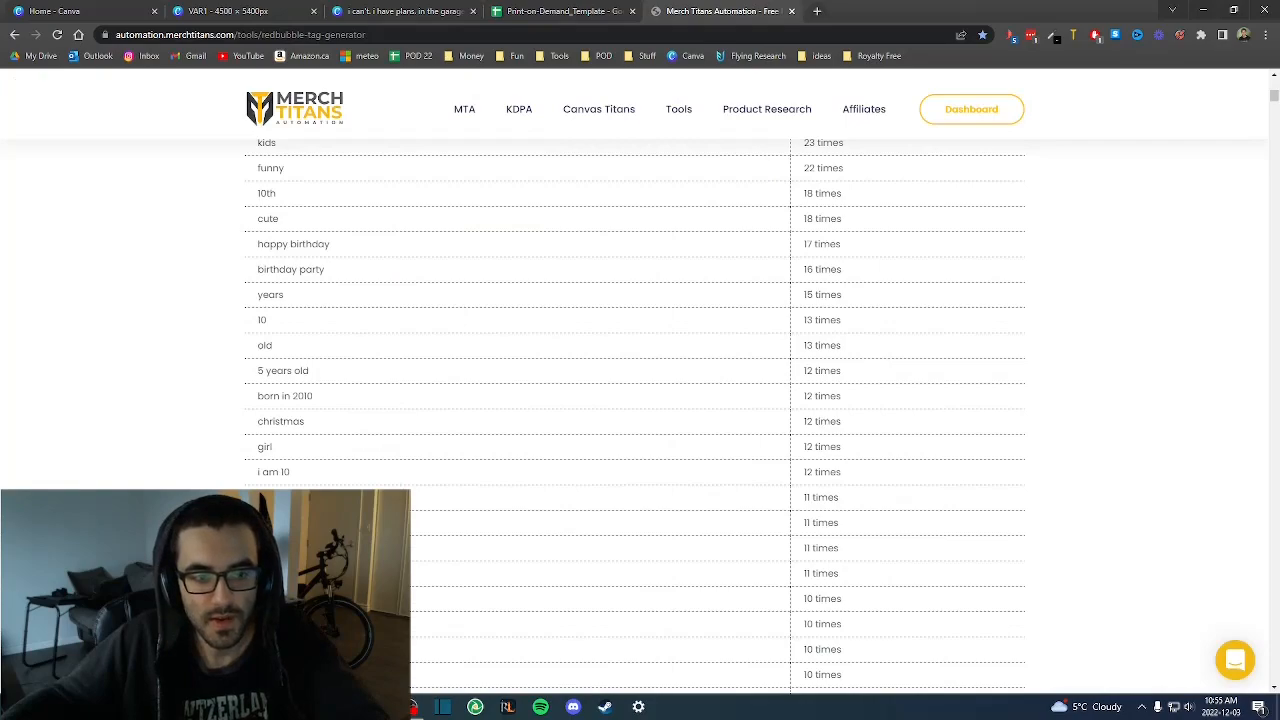
pyautogui.click(560, 11)
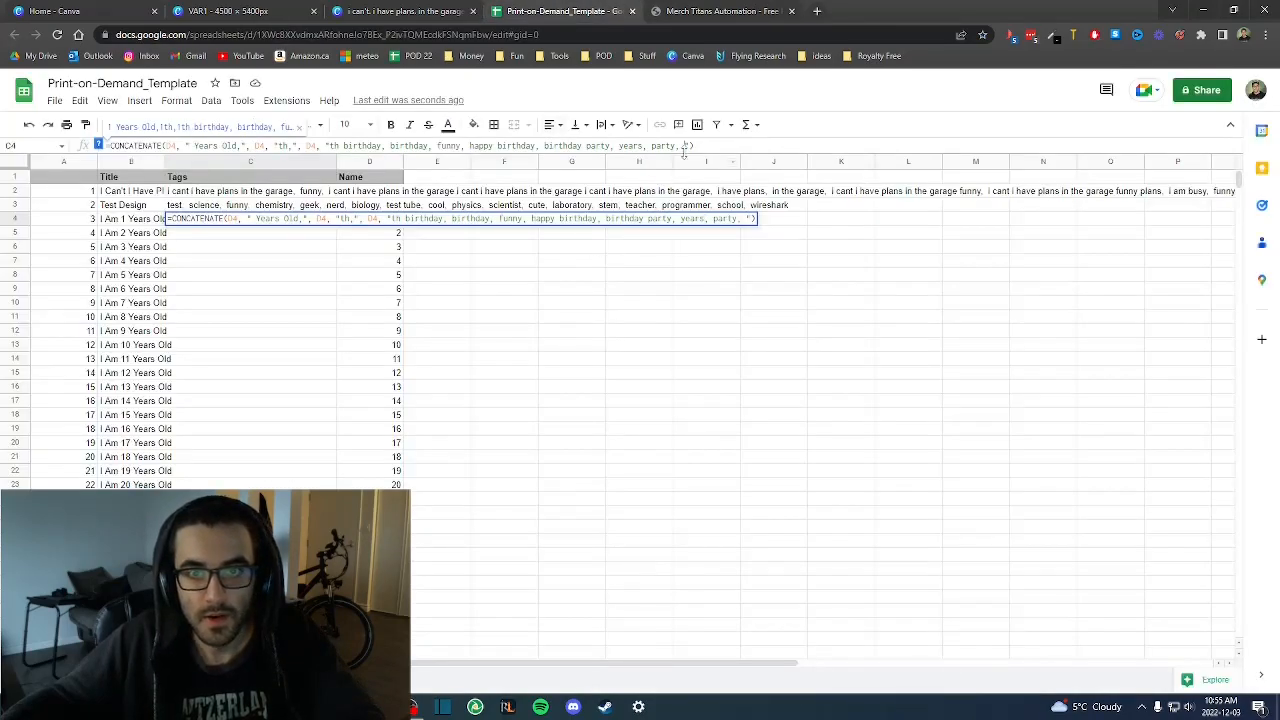
pyautogui.write('anniversary')
pyautogui.press('Return')
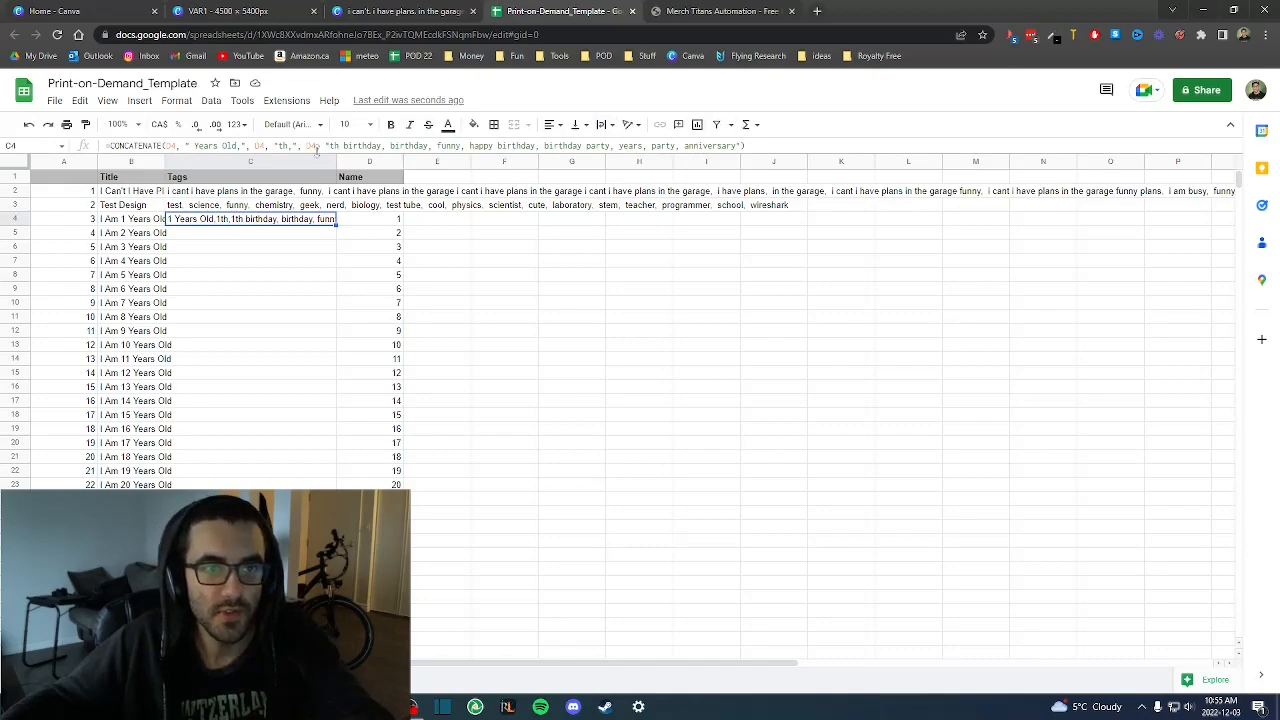
# - Add a space after the commas in the " Years Old," and "th," texts of the C4 formula
pyautogui.click(384, 222)
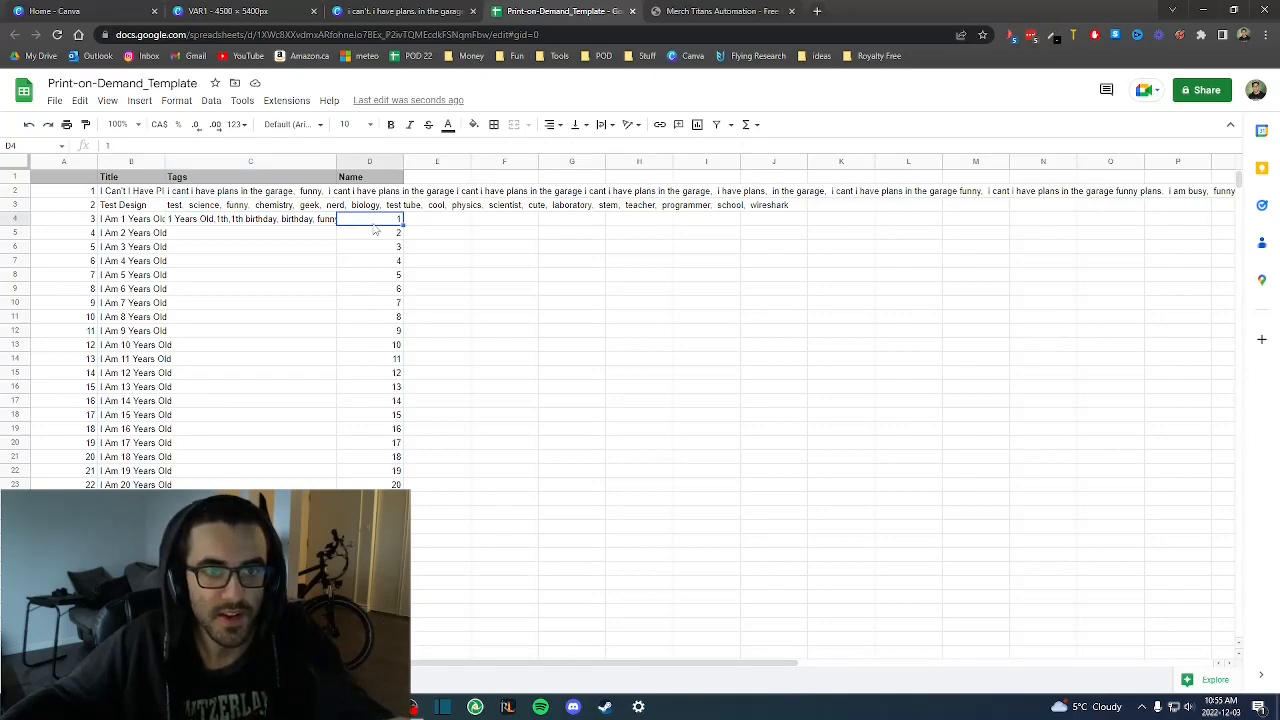
pyautogui.click(203, 227)
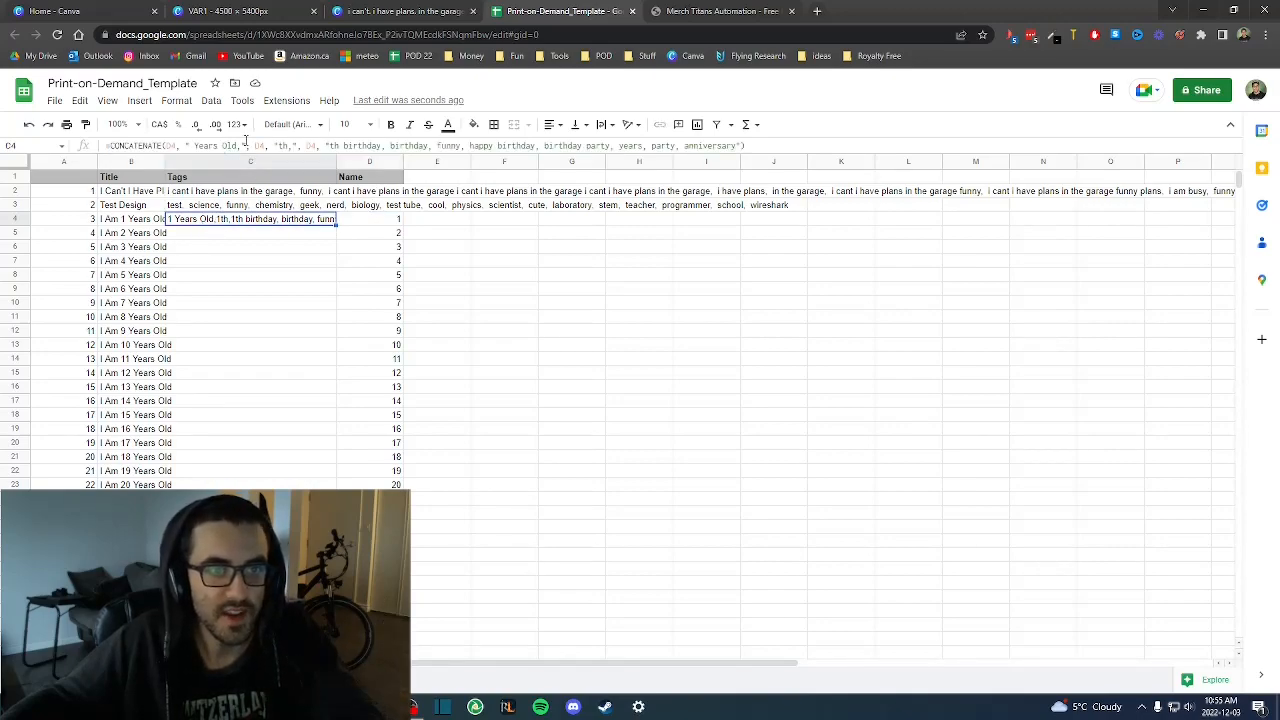
pyautogui.click(242, 145)
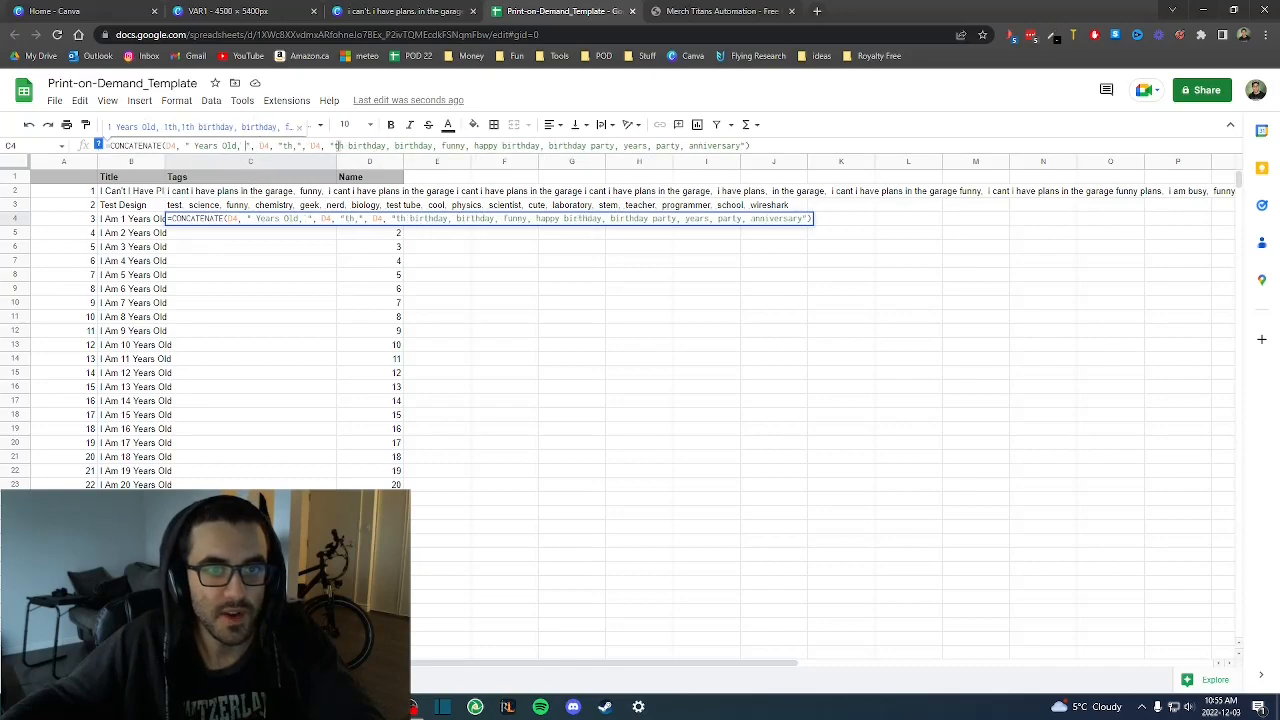
pyautogui.press('Return')
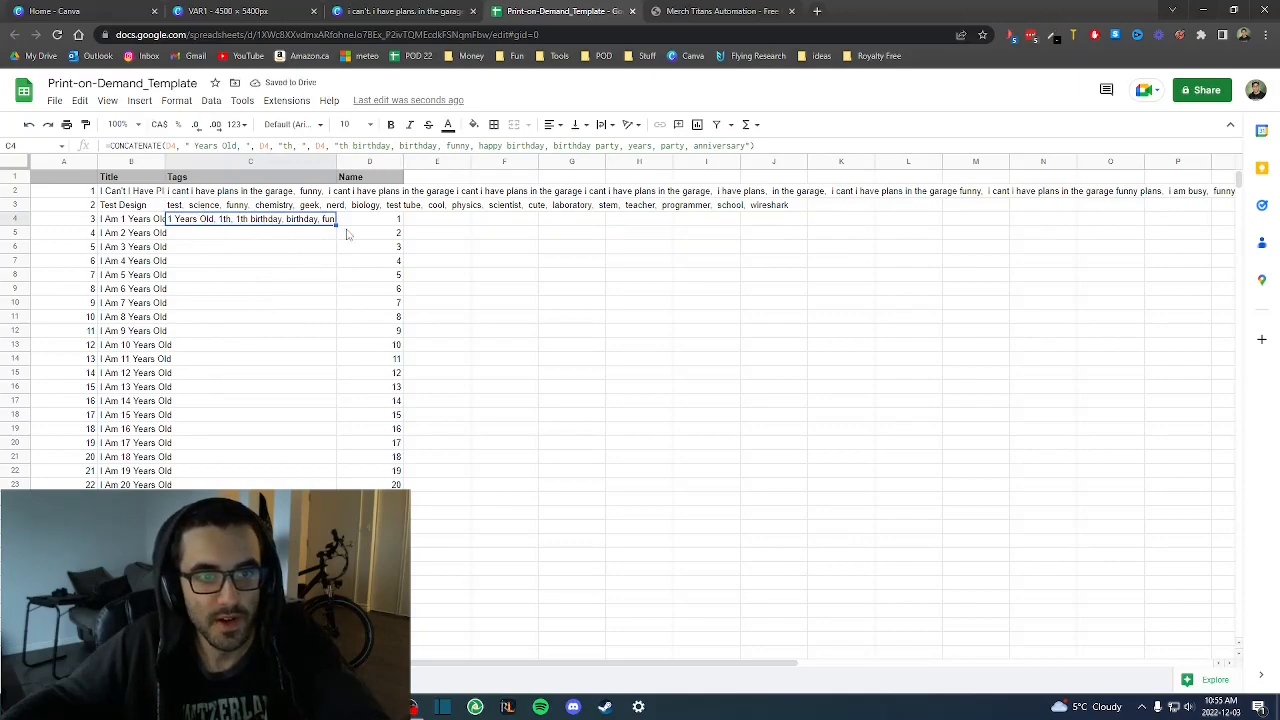
# - Fill the C4 tags formula down the Tags column for the numbered rows and check the generated tags
pyautogui.moveTo(335, 224); pyautogui.dragTo(296, 487)
pyautogui.scroll(10, 296, 400)
pyautogui.click(268, 465)
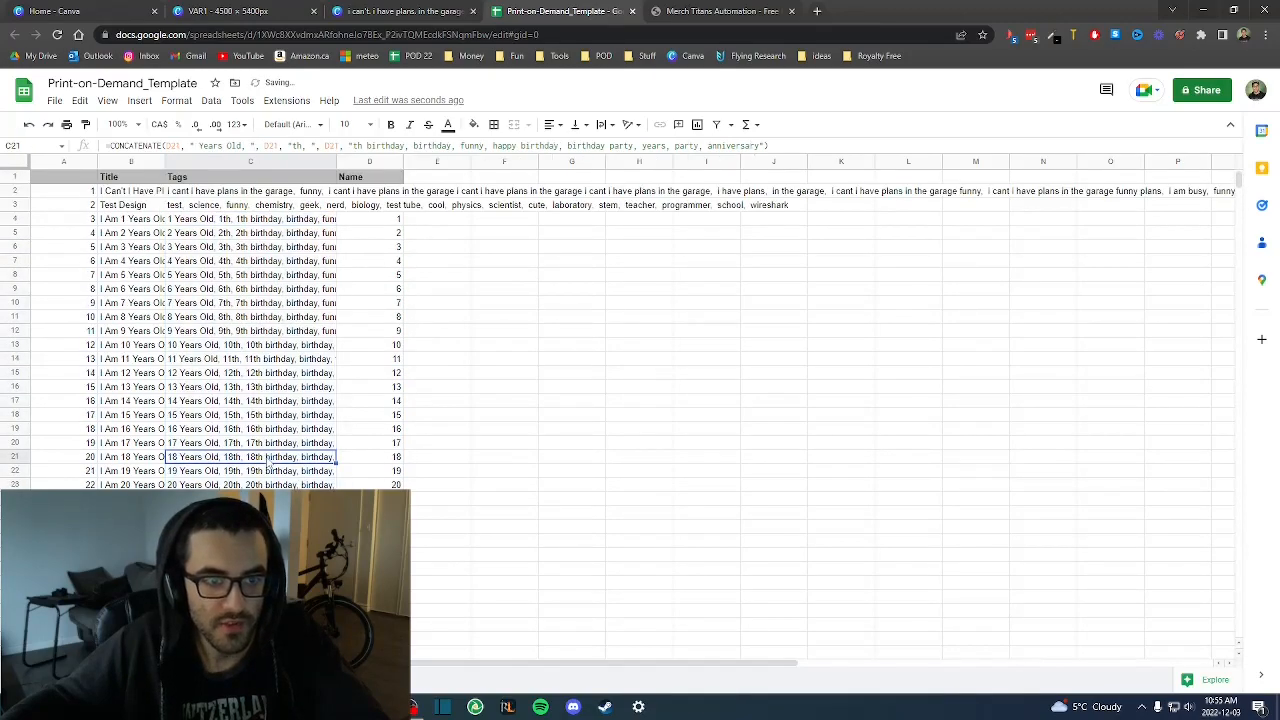
pyautogui.scroll(-3, 268, 463)
pyautogui.click(262, 457)
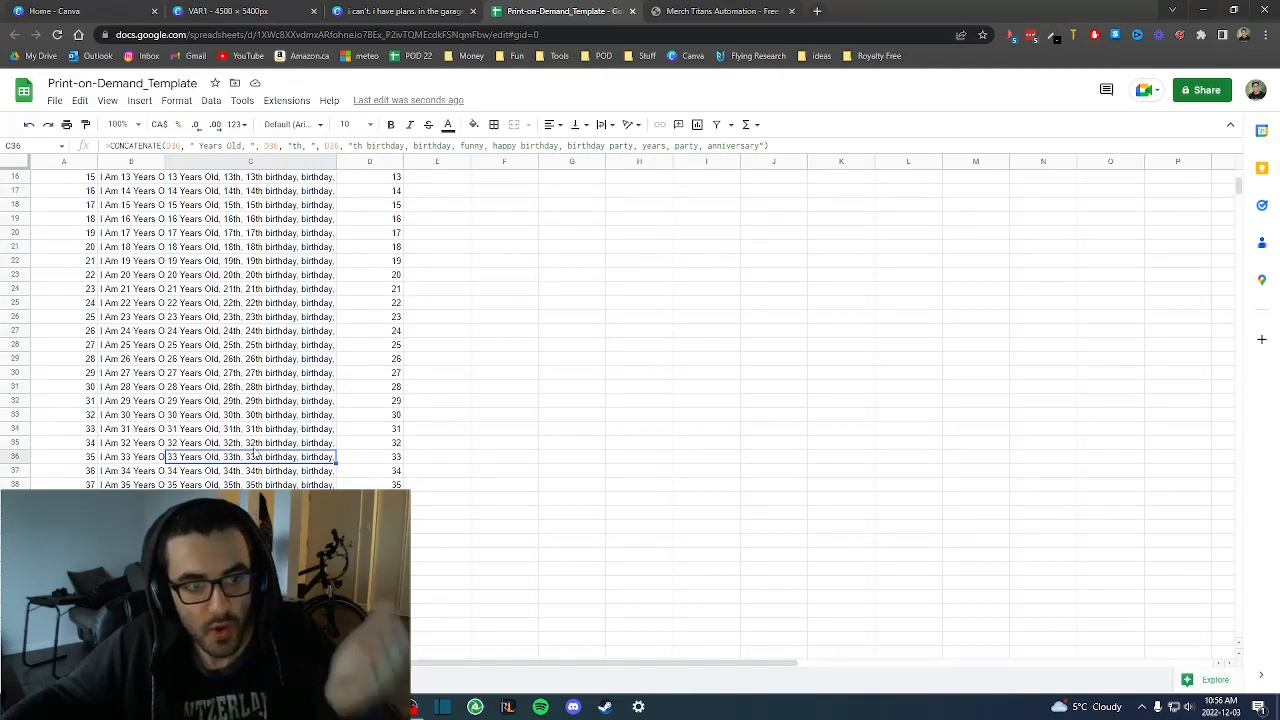
pyautogui.scroll(4, 200, 400)
pyautogui.click(136, 318)
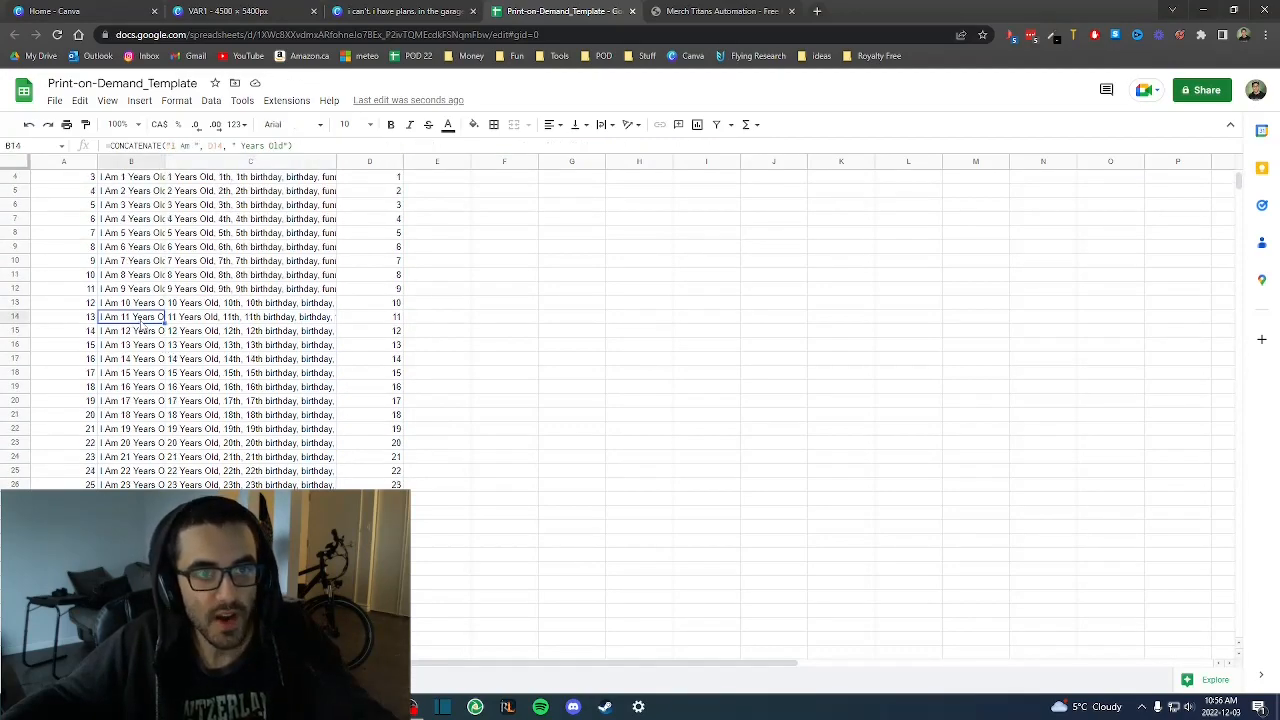
pyautogui.click(215, 305)
pyautogui.scroll(1, 236, 348)
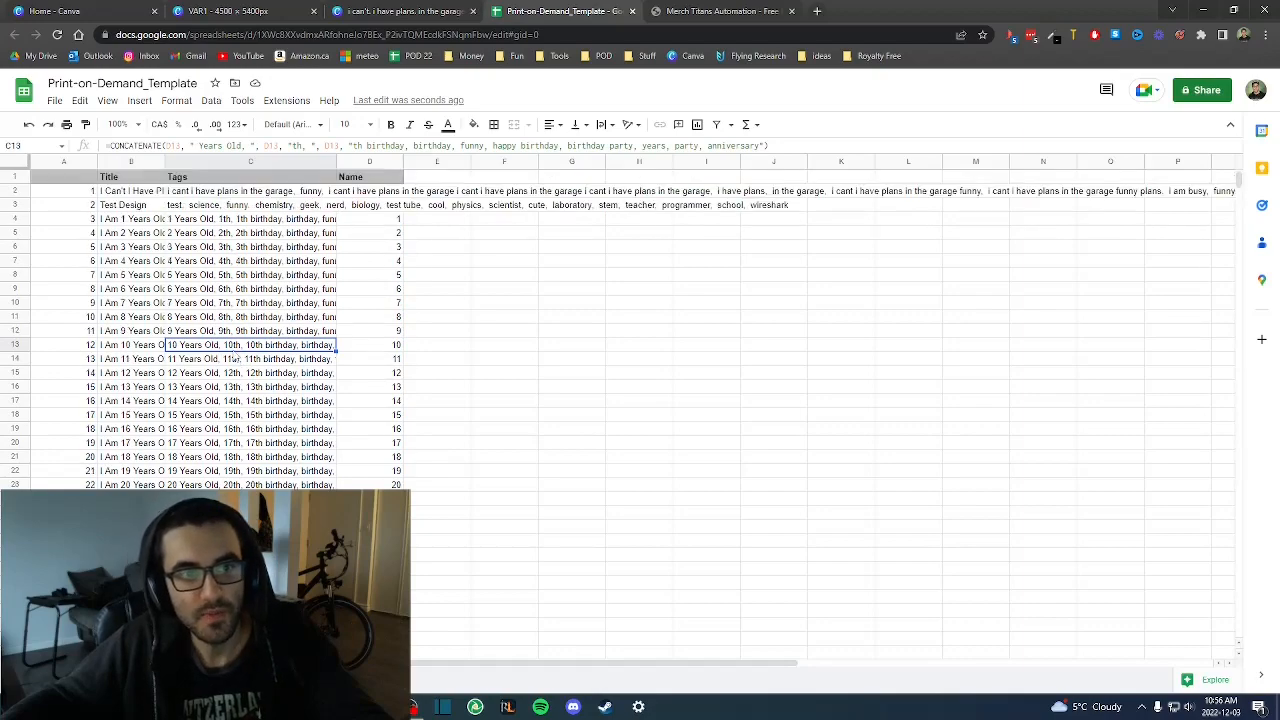
pyautogui.click(233, 316)
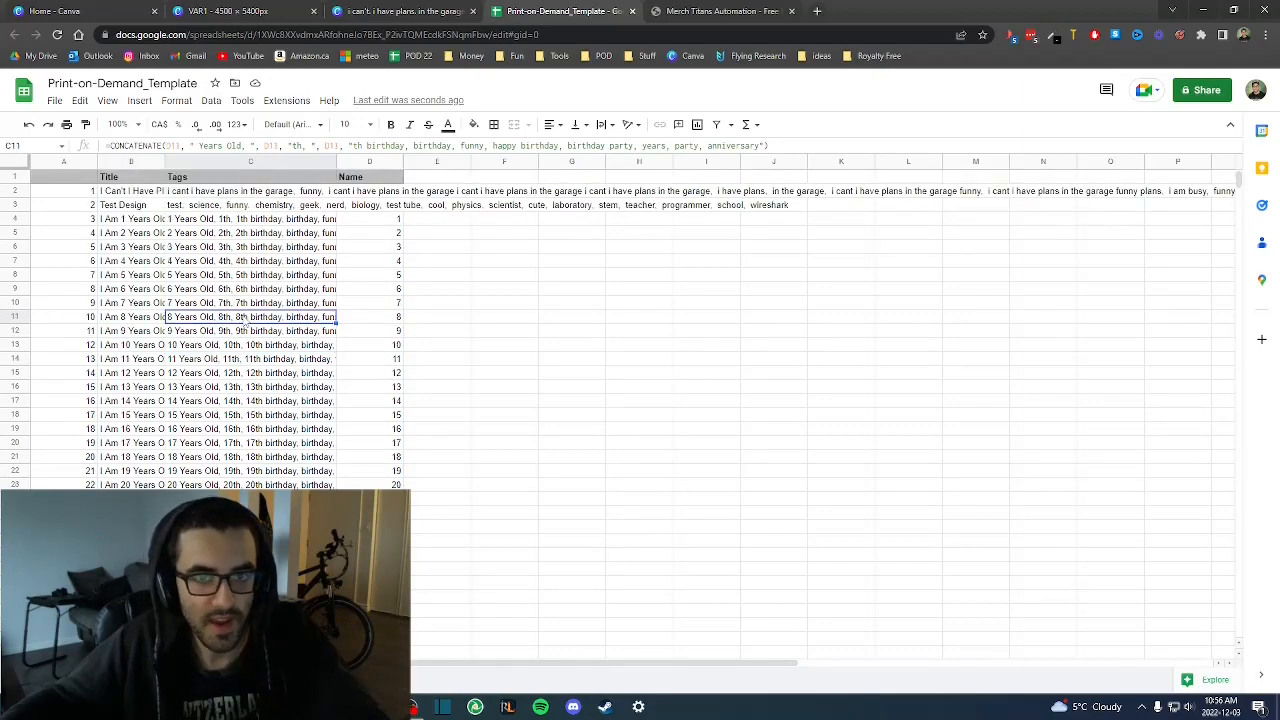
pyautogui.click(268, 403)
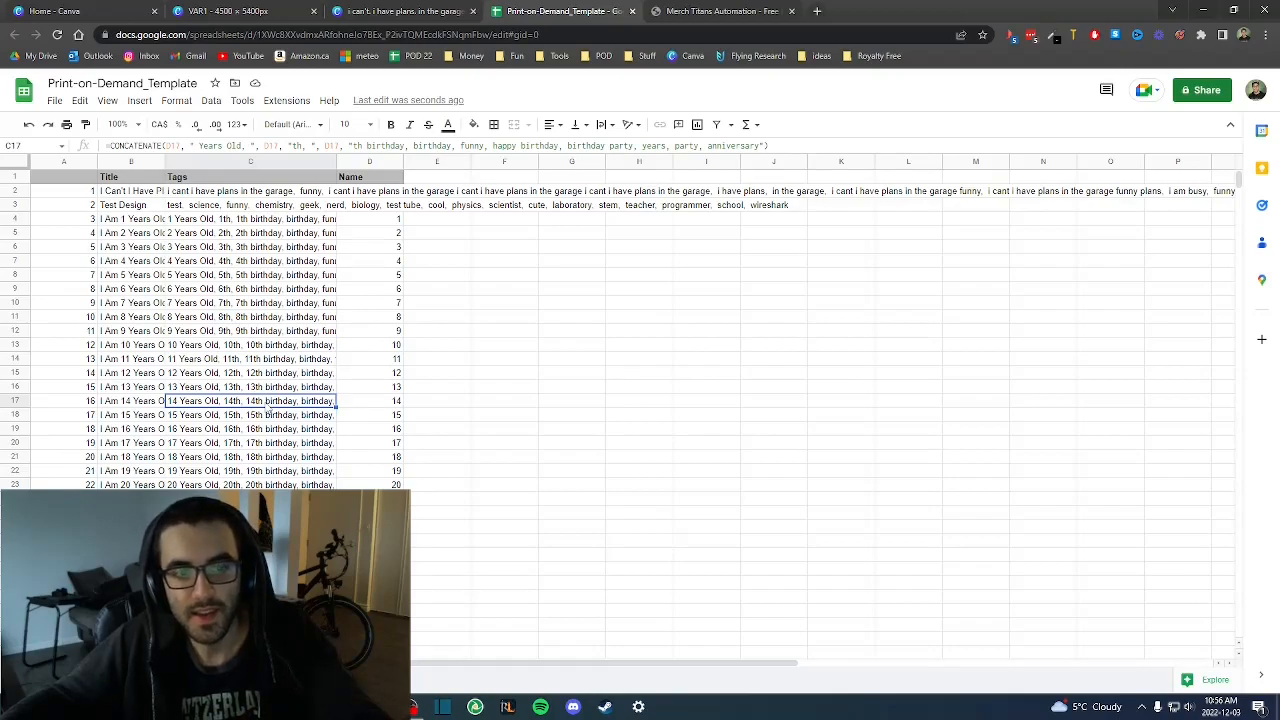
# - Launch Flying Upload and open the POD Upload design editor
pyautogui.press('super')
pyautogui.write('flying')
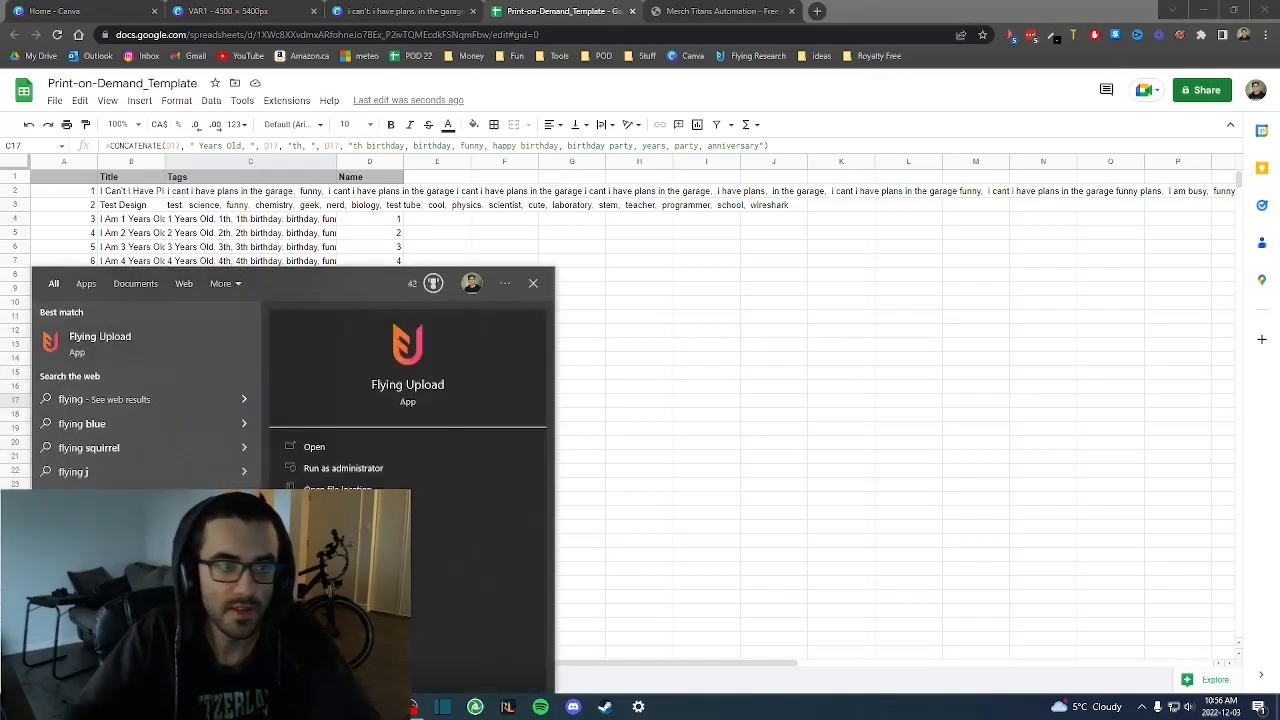
pyautogui.press('Return')
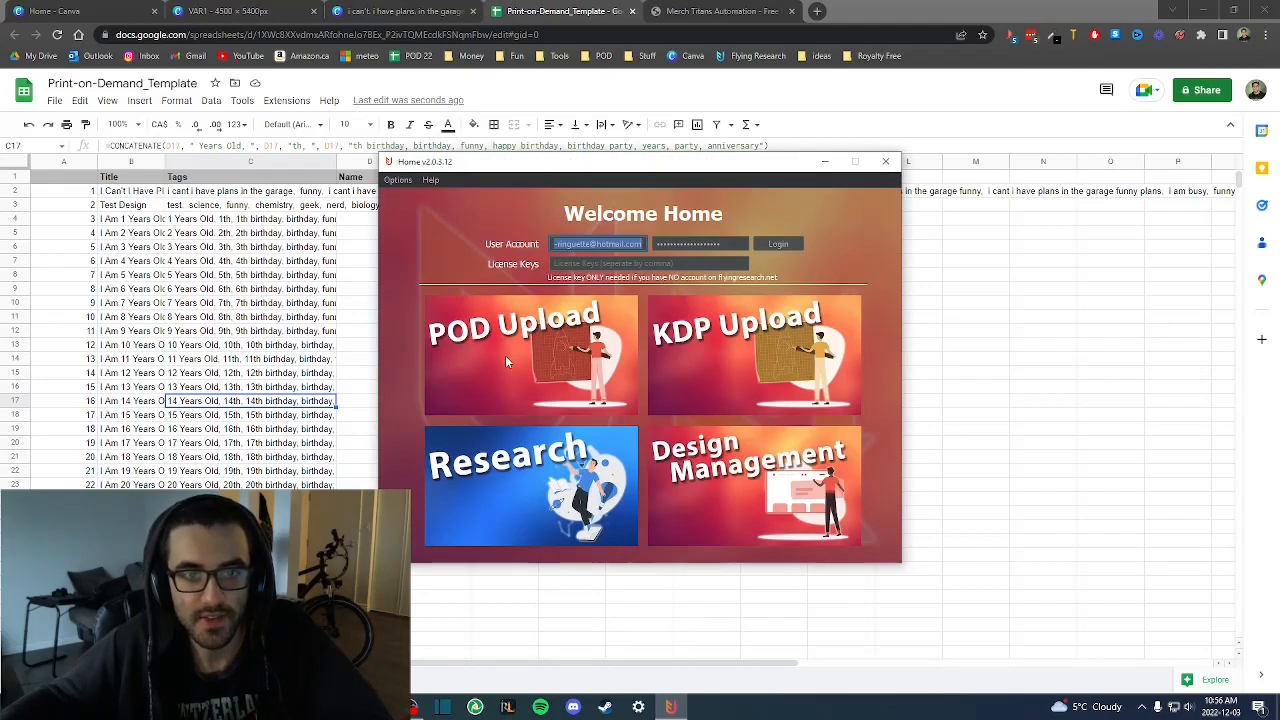
pyautogui.click(507, 362)
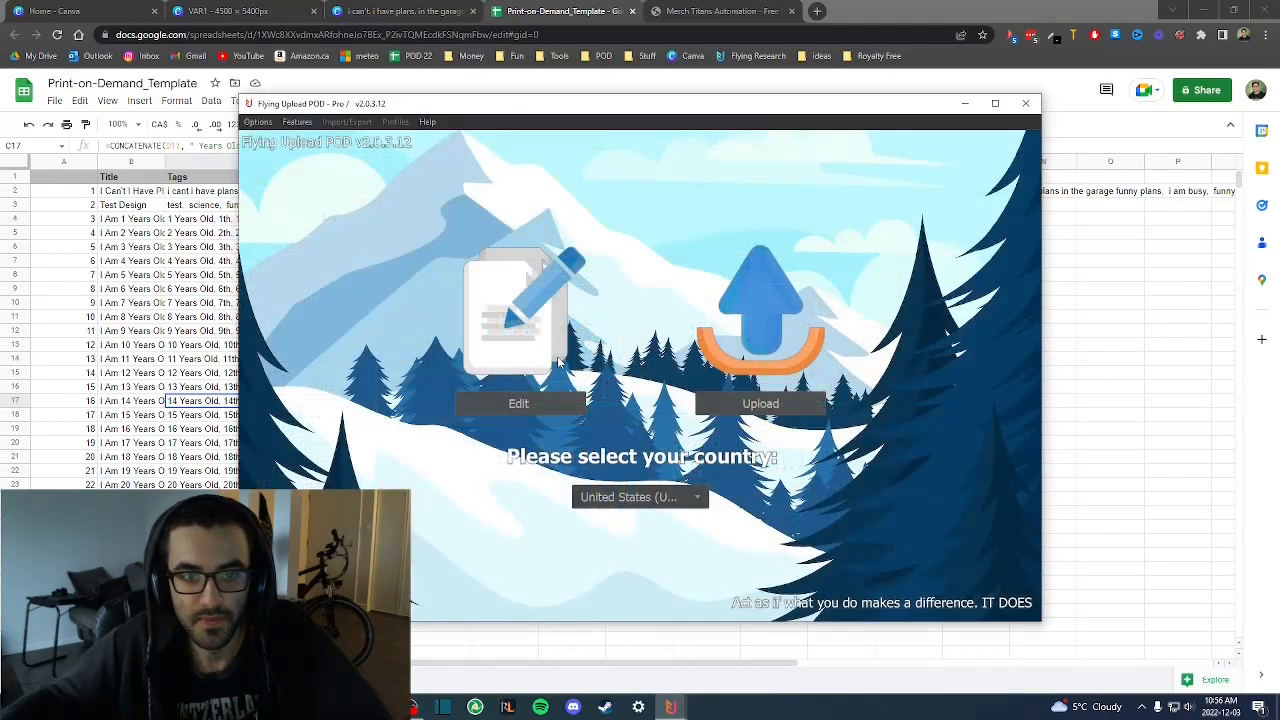
pyautogui.click(545, 407)
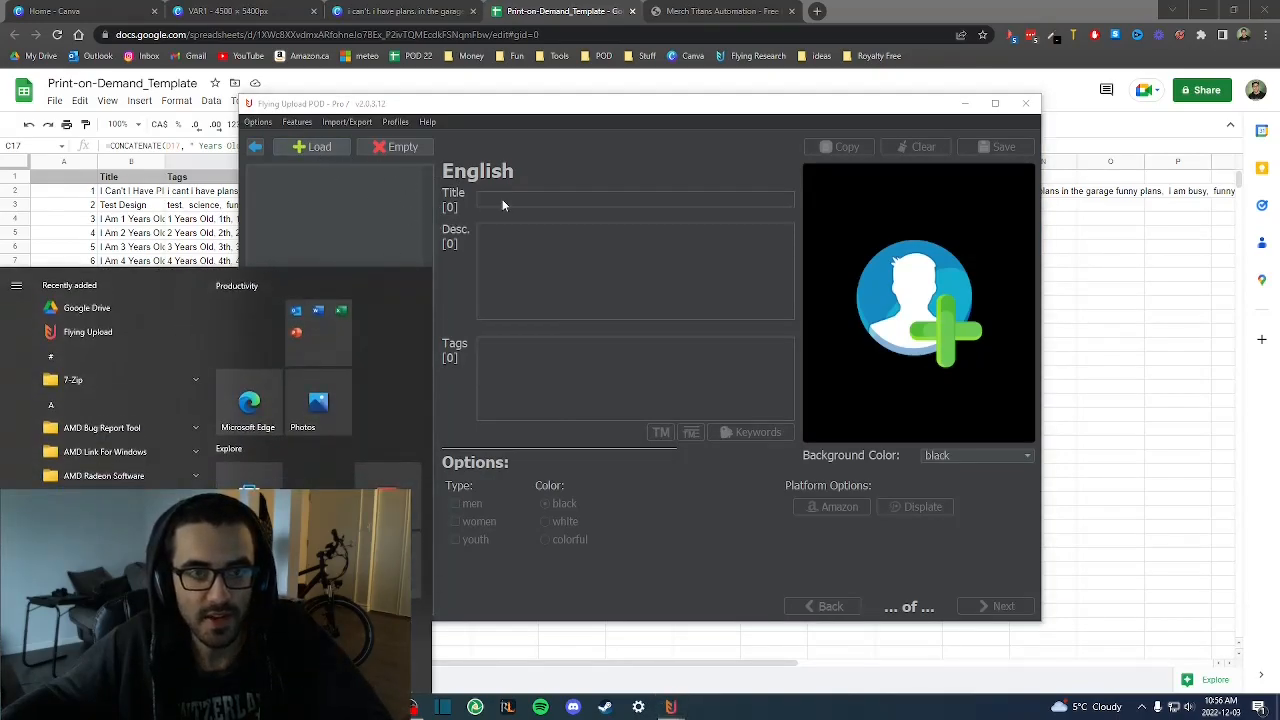
# - Load the designs 1b.png, 1w.png, 2b.png and 2w.png from Downloads and set the first design's color option to white
pyautogui.click(318, 148)
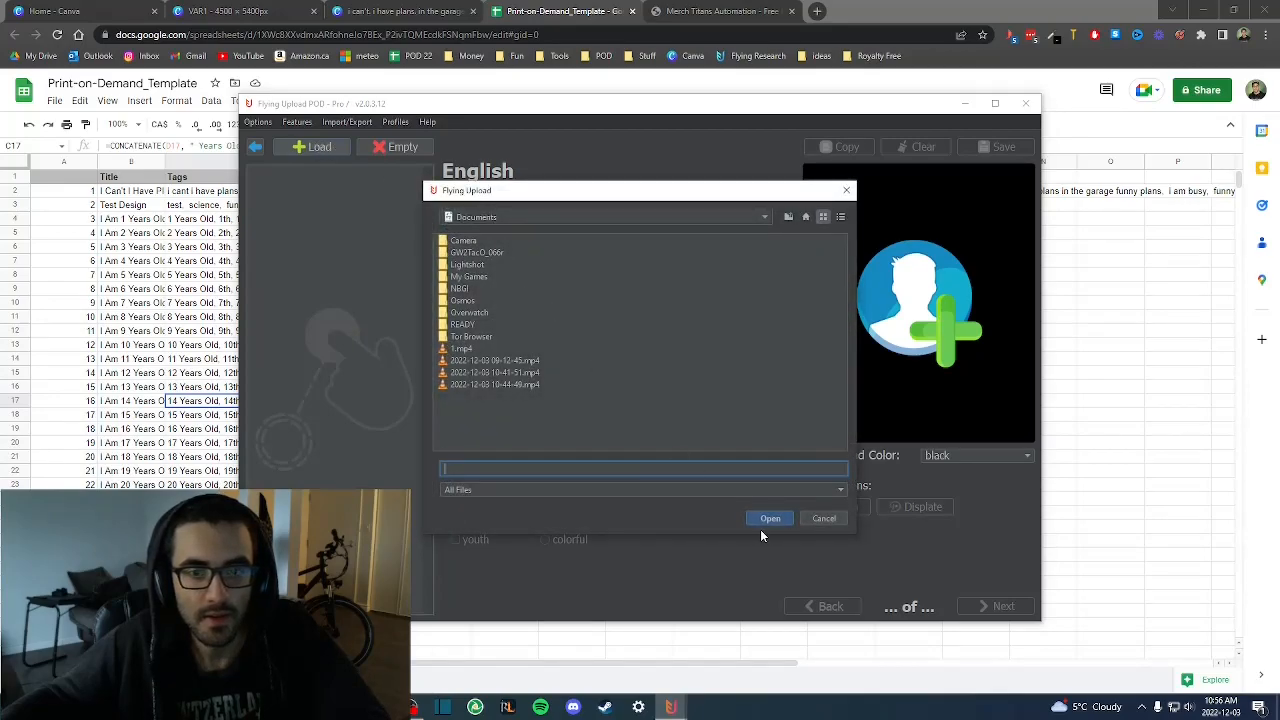
pyautogui.click(480, 215)
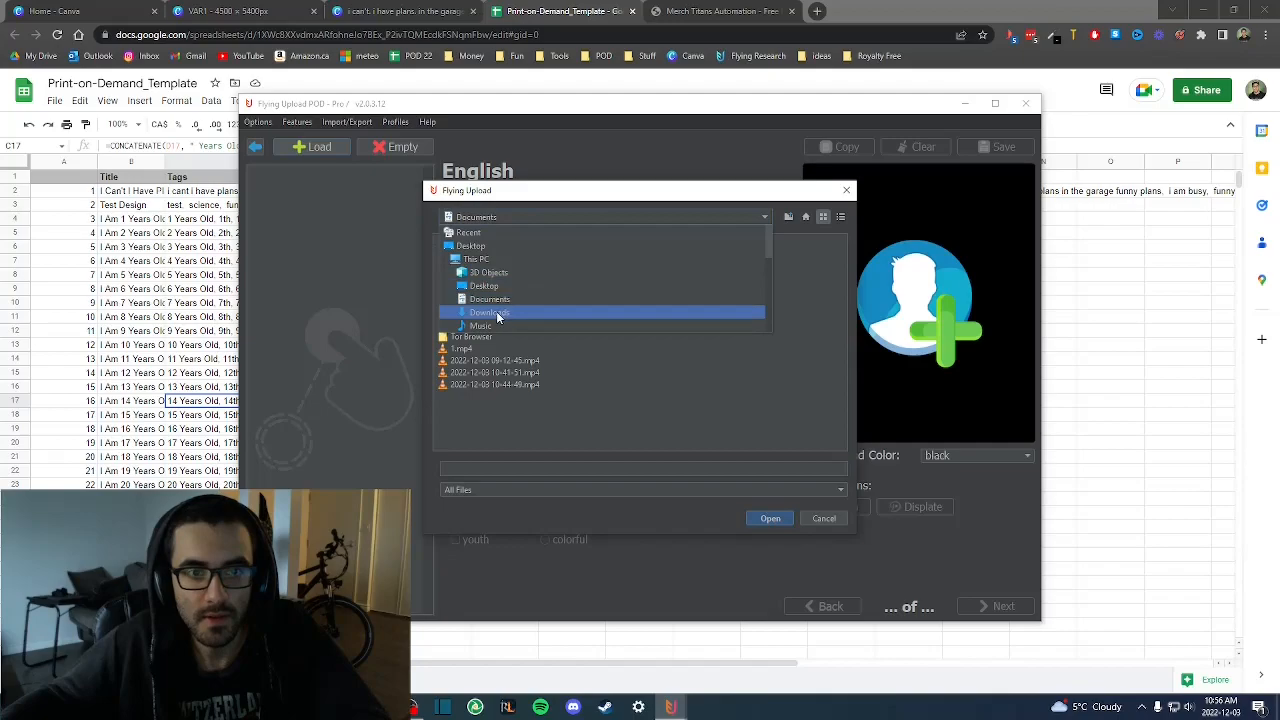
pyautogui.click(502, 316)
pyautogui.moveTo(490, 269); pyautogui.dragTo(466, 302)
pyautogui.click(770, 518)
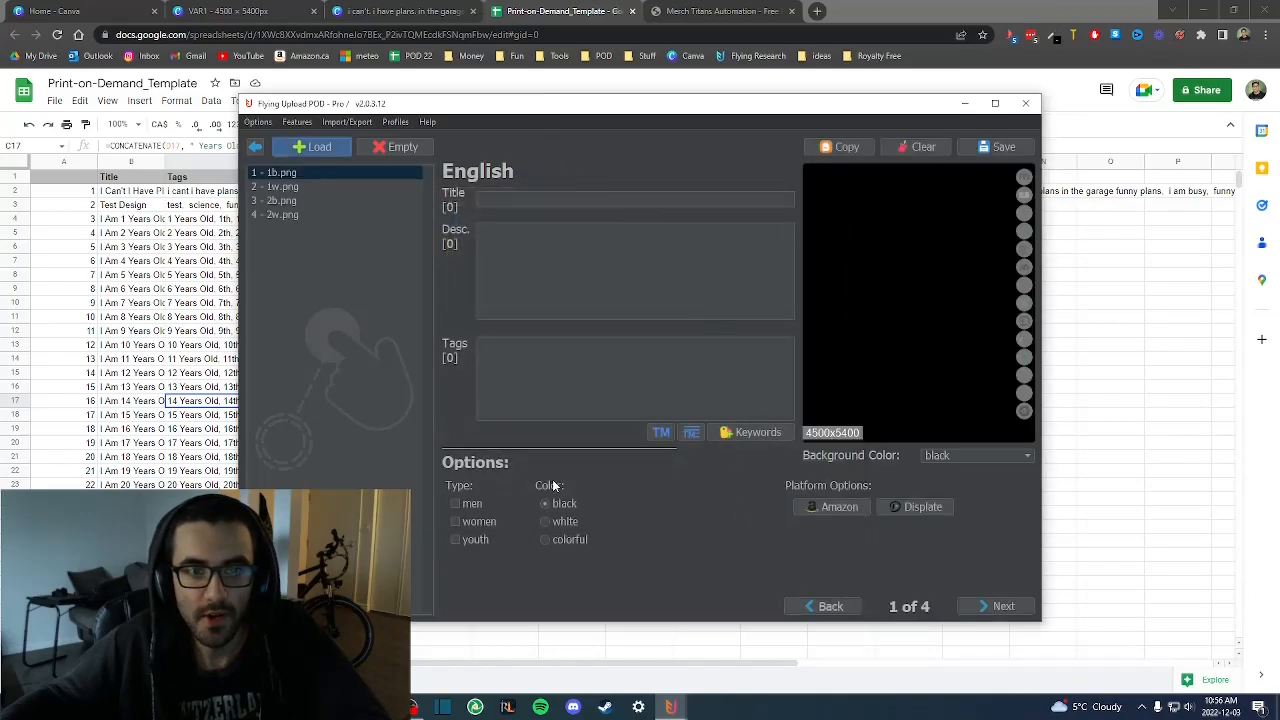
pyautogui.click(556, 522)
# - Copy the title "I Can't I Have Plans In The Garage" from cell B2 into the first design's title and description
pyautogui.moveTo(612, 115); pyautogui.dragTo(938, 187)
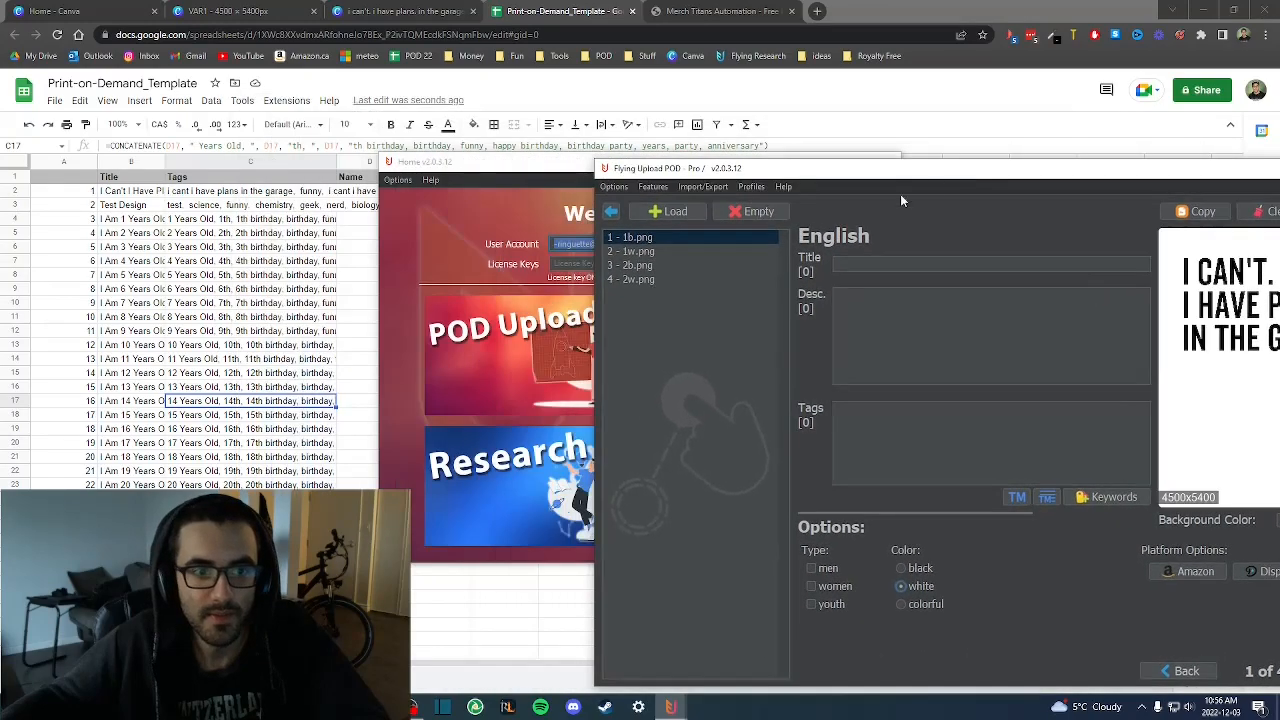
pyautogui.click(163, 231)
pyautogui.click(146, 220)
pyautogui.click(135, 191)
pyautogui.click(720, 650)
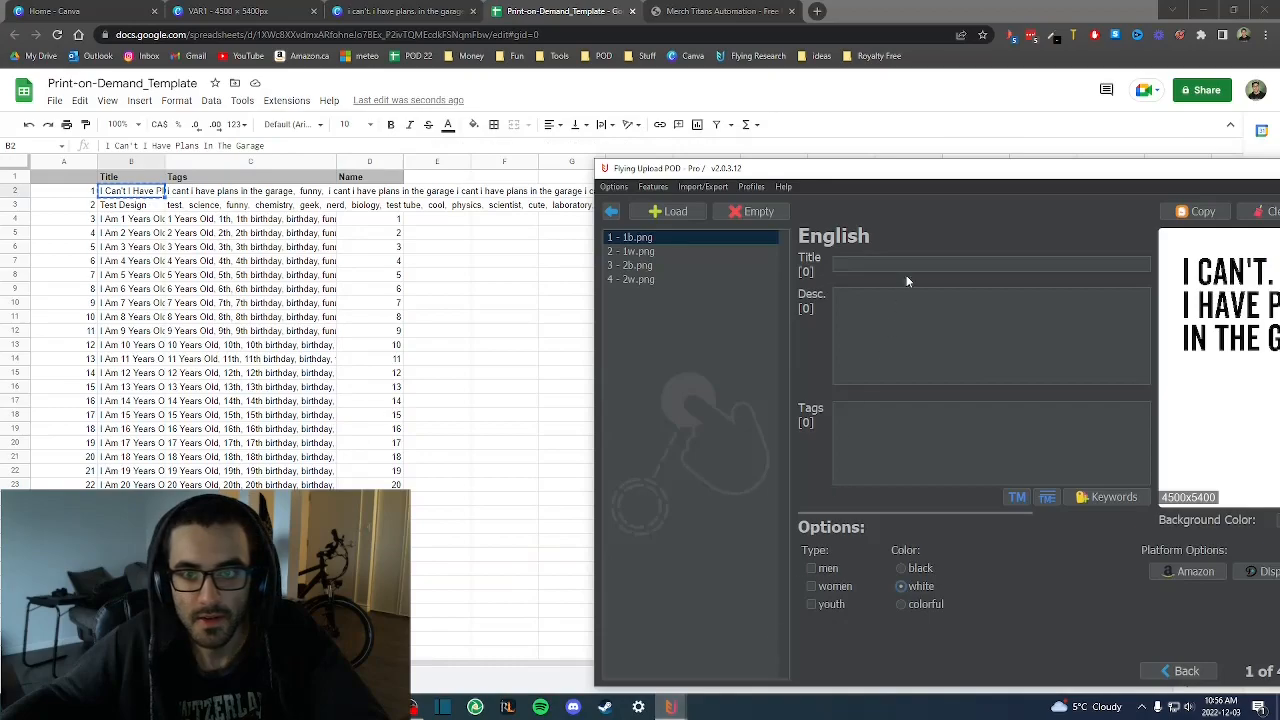
pyautogui.click(858, 266)
pyautogui.write("I Can't I Have Plans In The Garage")
pyautogui.click(892, 345)
pyautogui.write("I Can't I Have Plans In The Garage")
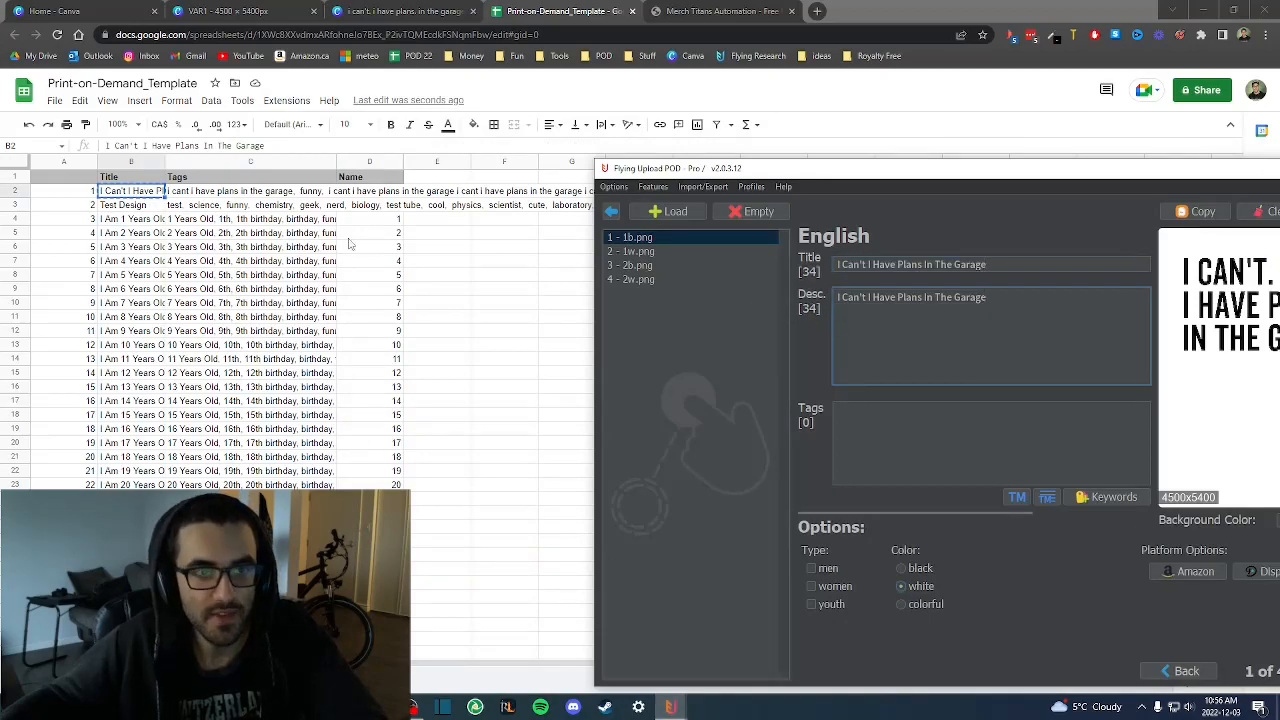
# - Copy the tags from cell C2 into the first design's tags in Flying Upload, and close the POD editor window
pyautogui.click(250, 191)
pyautogui.hotkey('ctrl', 'c')
pyautogui.moveTo(670, 707)
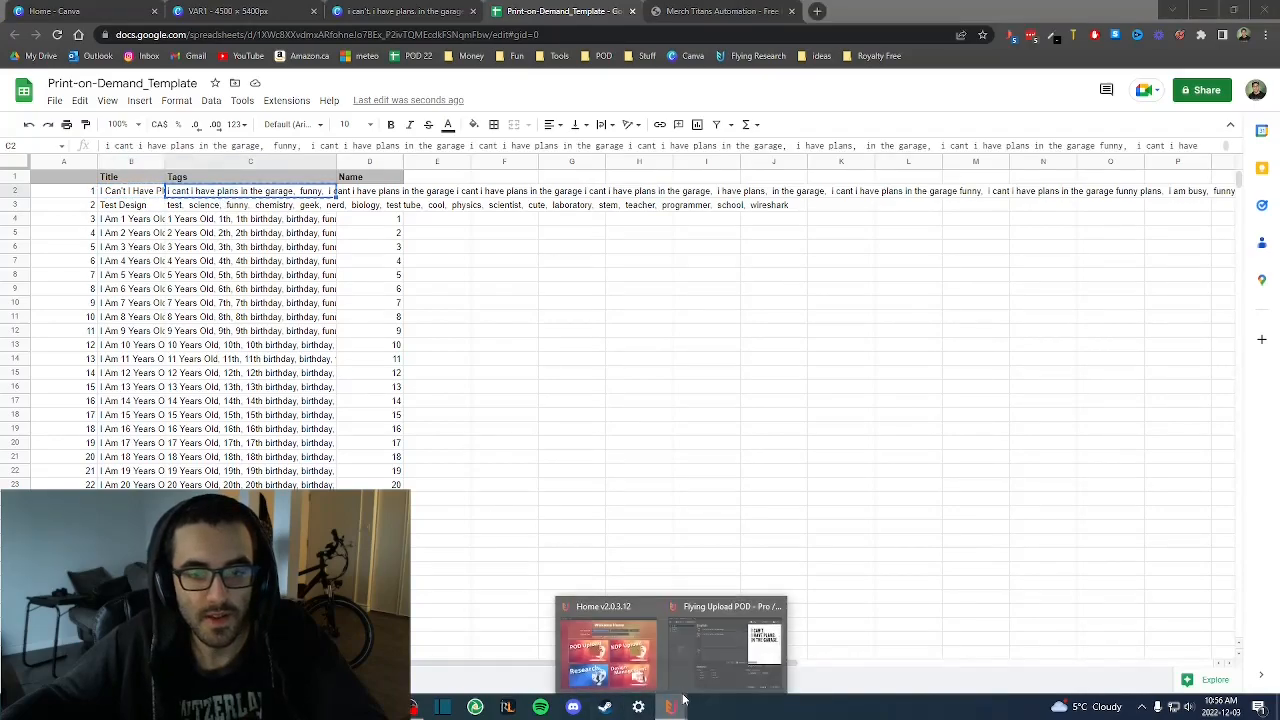
pyautogui.click(720, 650)
pyautogui.click(890, 440)
pyautogui.hotkey('ctrl', 'v')
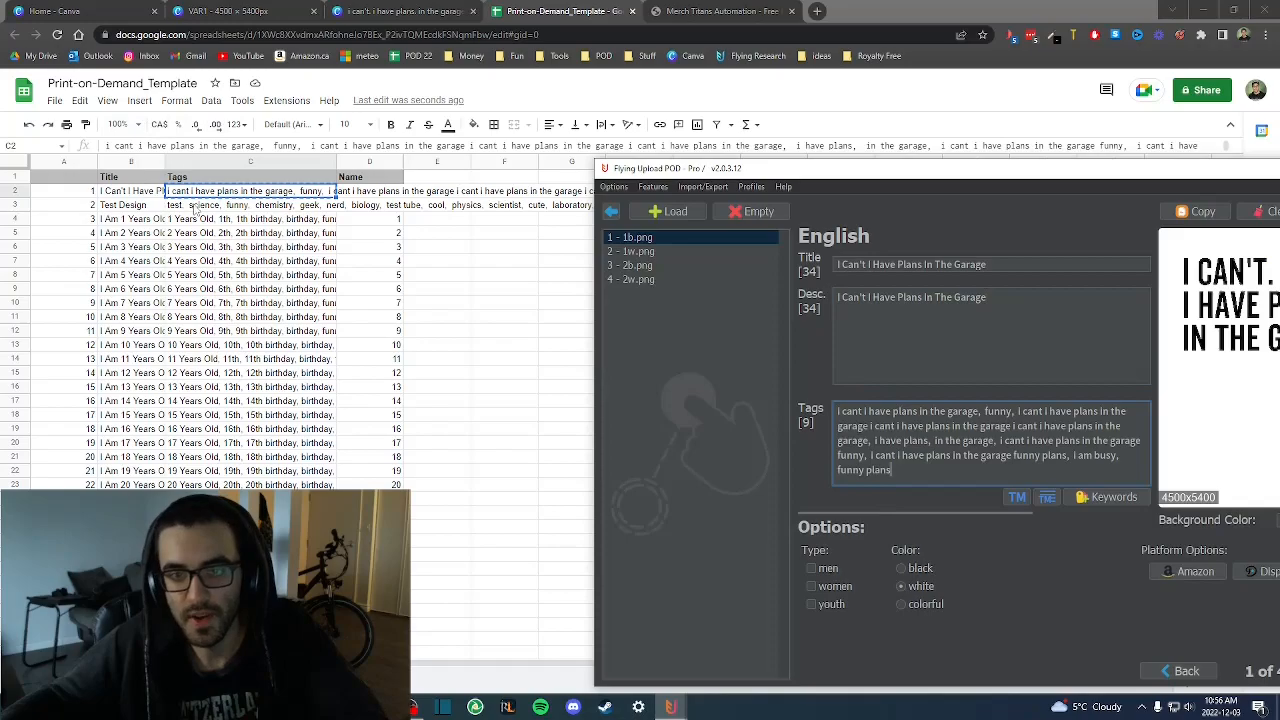
pyautogui.moveTo(731, 169); pyautogui.dragTo(375, 141)
pyautogui.click(1025, 140)
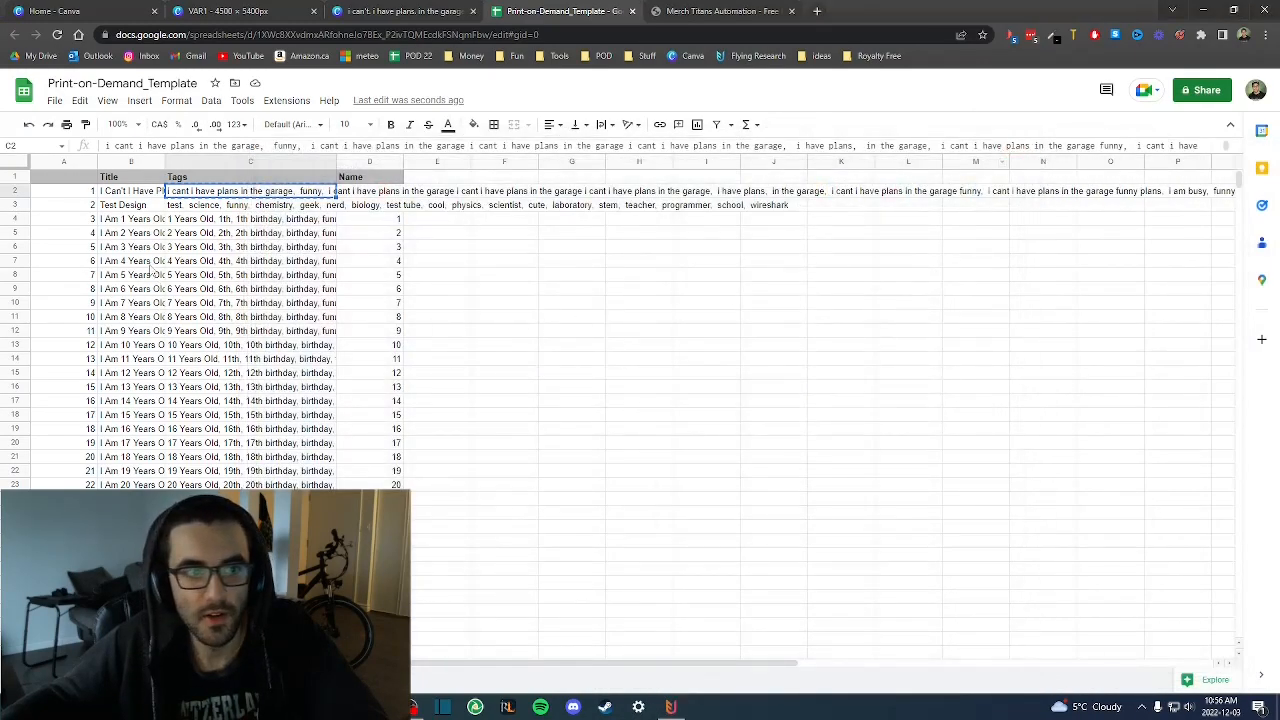
# - Switch to File Explorer and examine the four single PNG designs in the Downloads folder
pyautogui.scroll(-10, 352, 425)
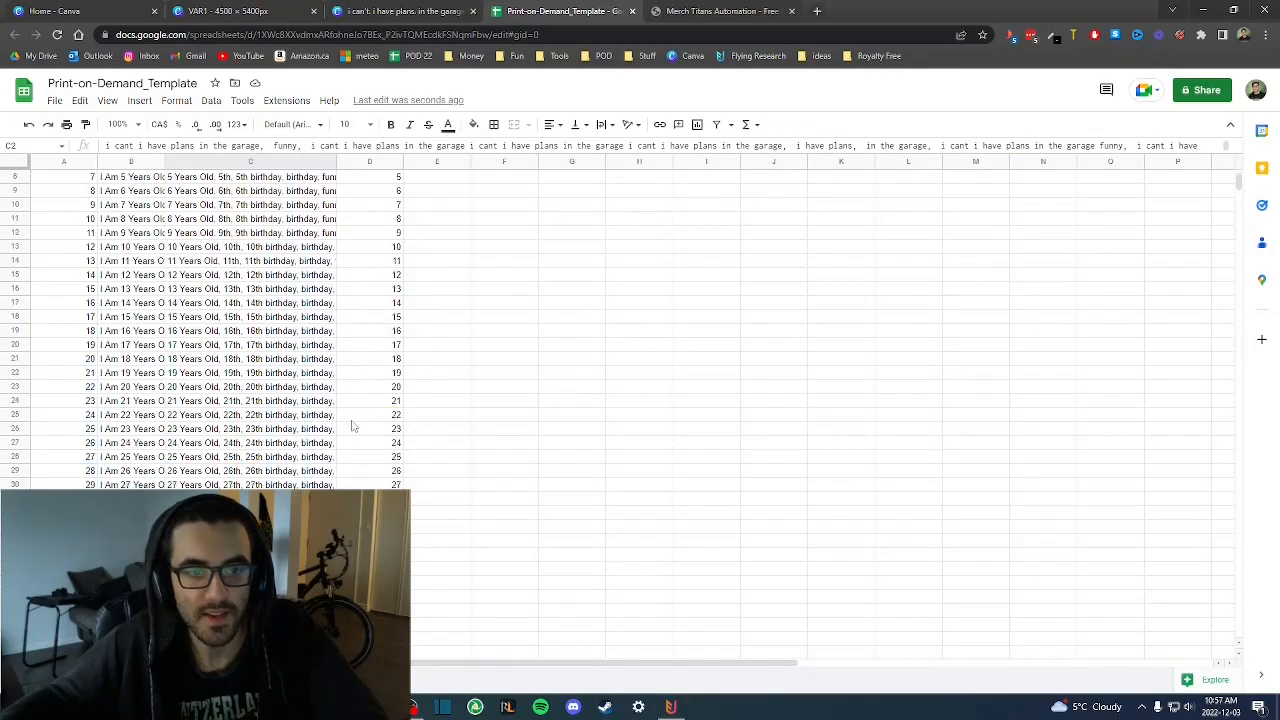
pyautogui.click(345, 707)
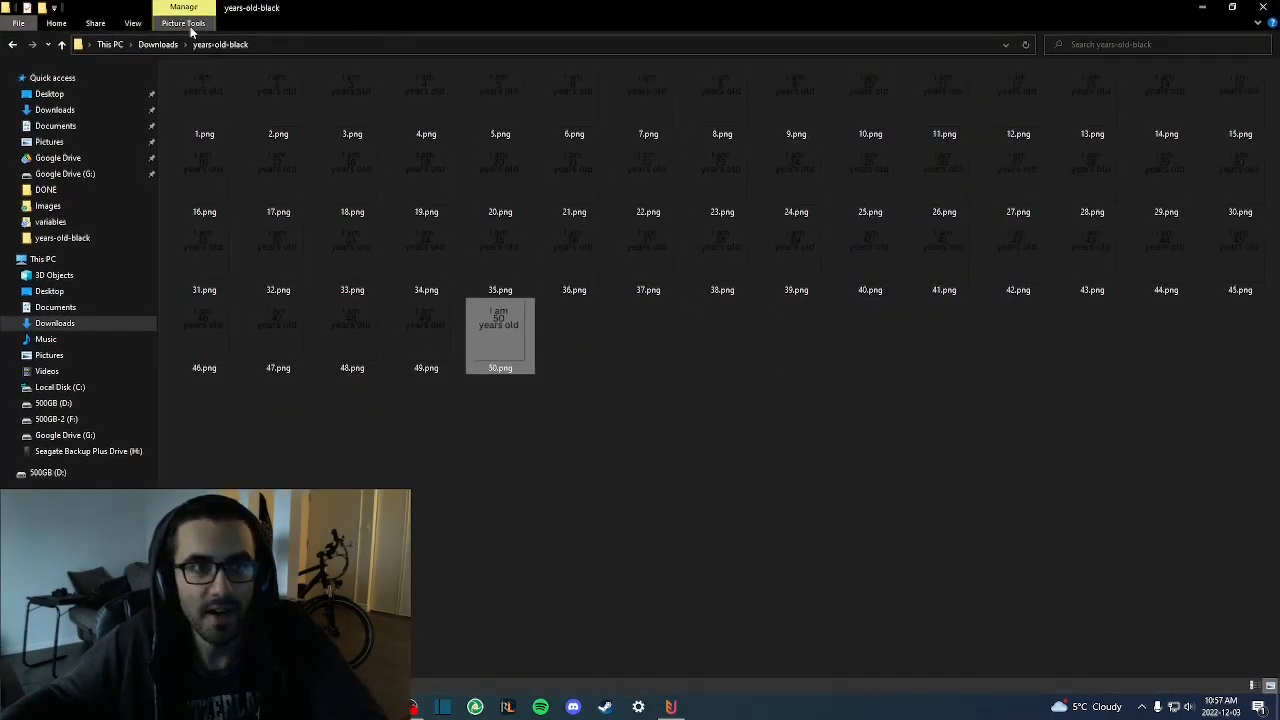
pyautogui.click(158, 44)
pyautogui.moveTo(311, 234); pyautogui.dragTo(220, 121)
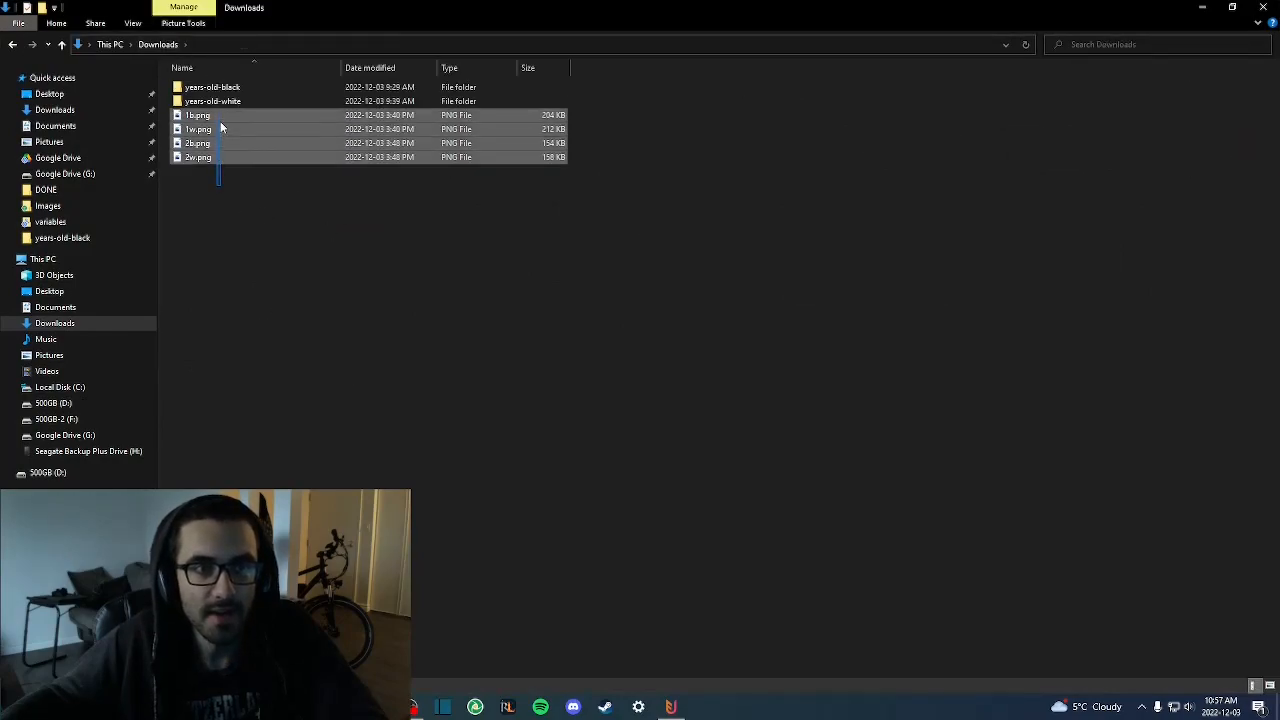
pyautogui.click(225, 258)
pyautogui.moveTo(199, 190); pyautogui.dragTo(205, 116)
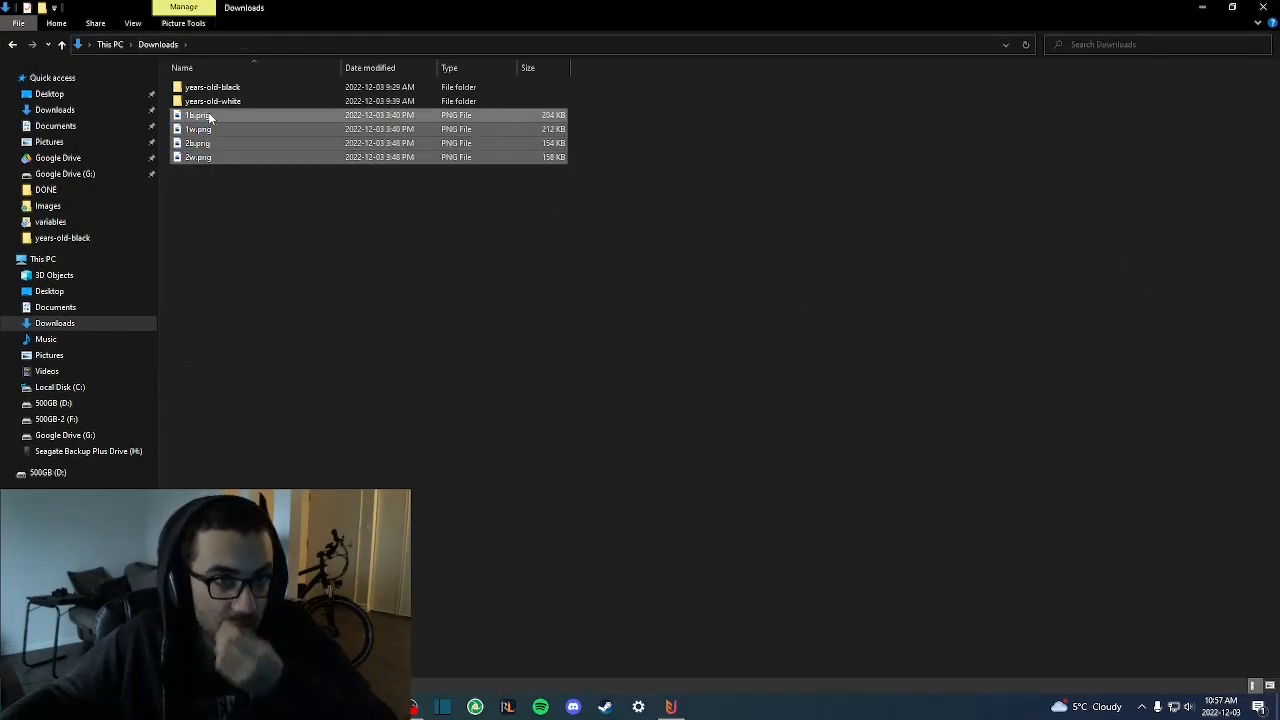
pyautogui.click(253, 210)
pyautogui.moveTo(249, 214); pyautogui.dragTo(219, 118)
pyautogui.click(226, 269)
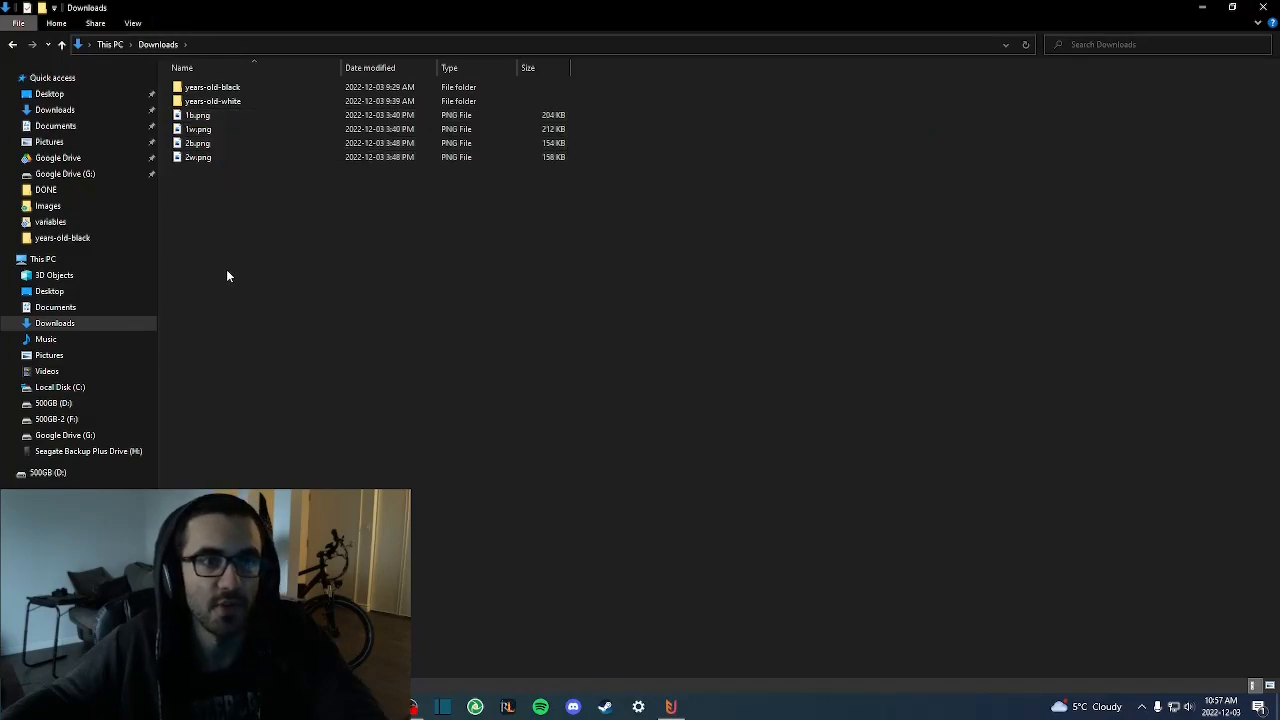
# - Look through the numbered design files in the years-old-black folder and return to Downloads
pyautogui.doubleClick(213, 89)
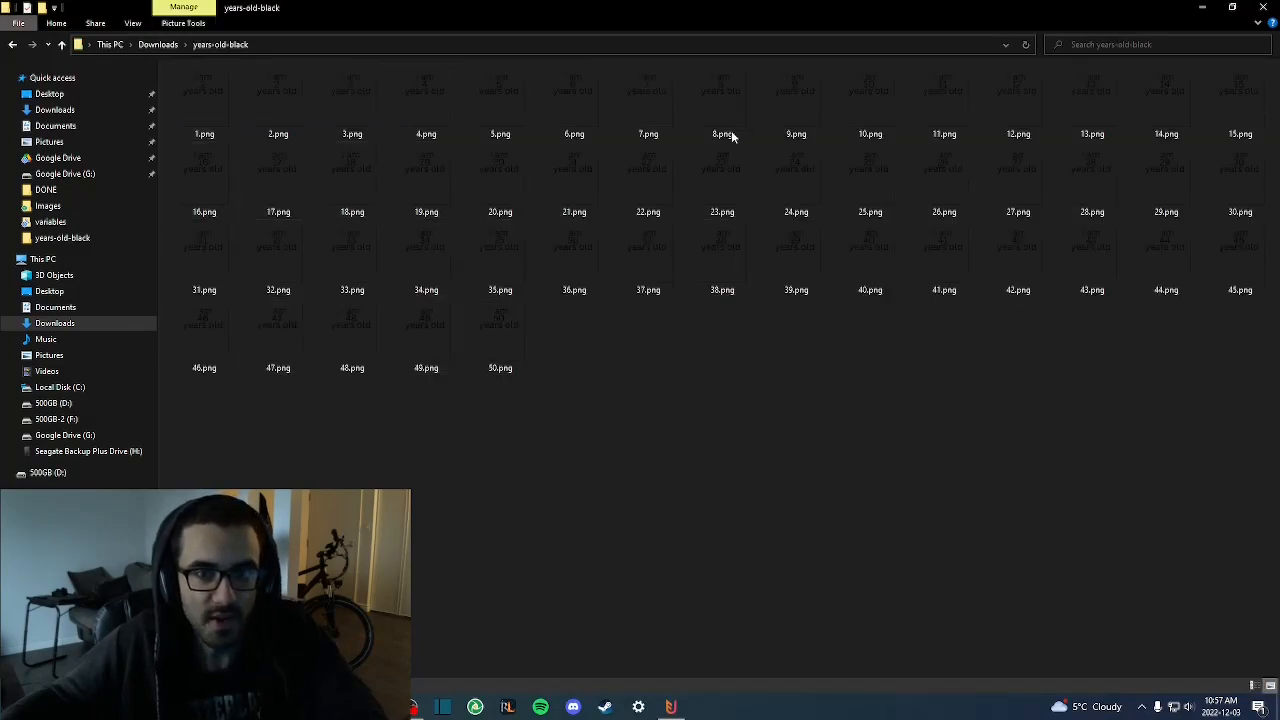
pyautogui.hotkey('alt', 'Left')
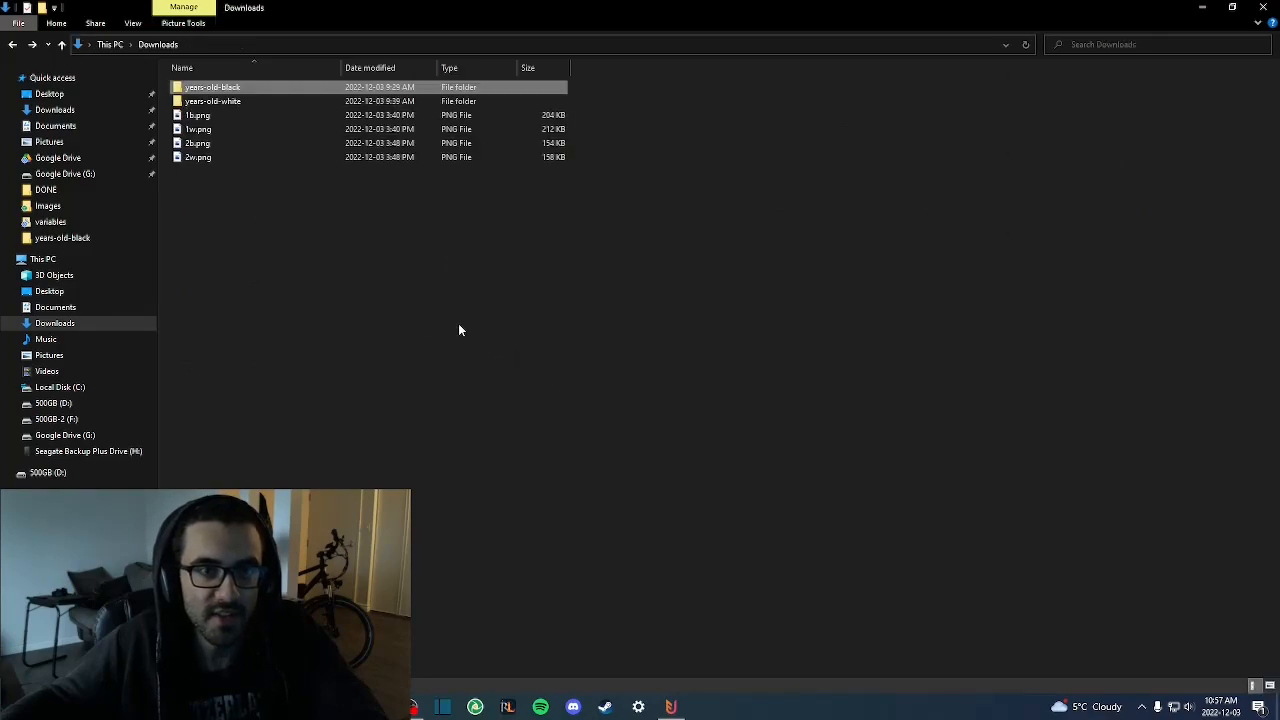
pyautogui.doubleClick(248, 92)
pyautogui.hotkey('alt', 'Left')
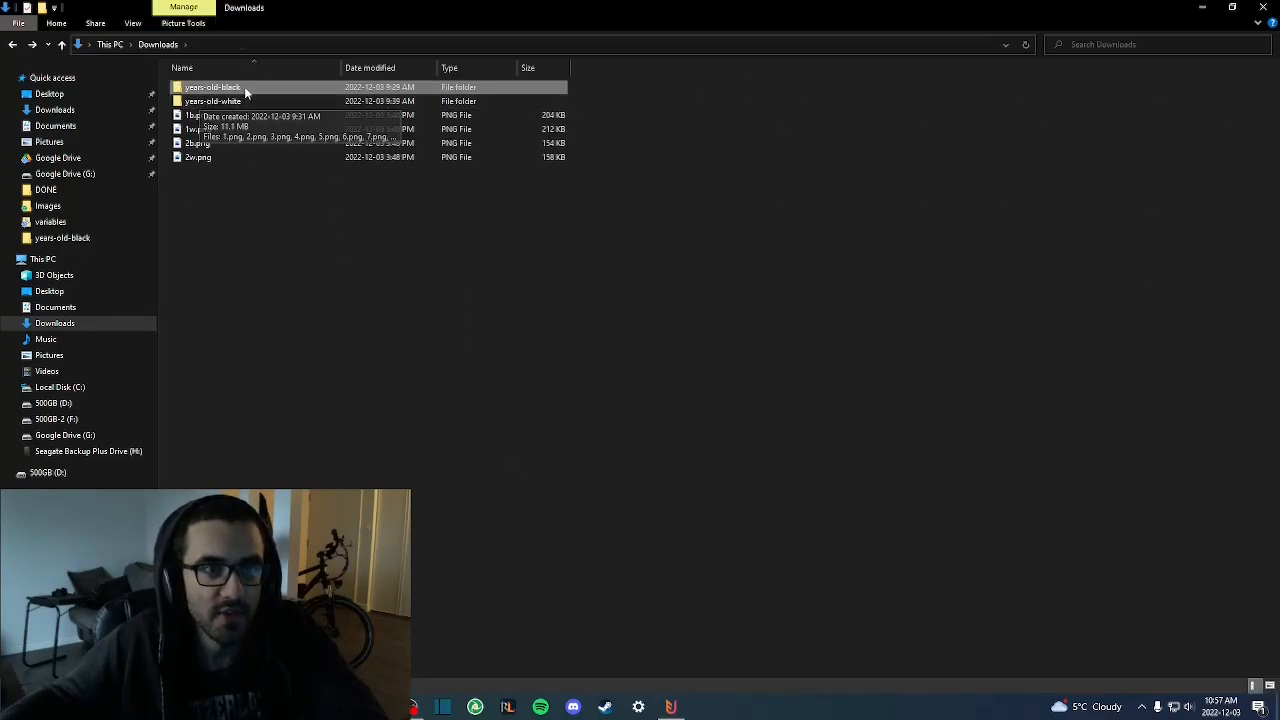
pyautogui.doubleClick(222, 89)
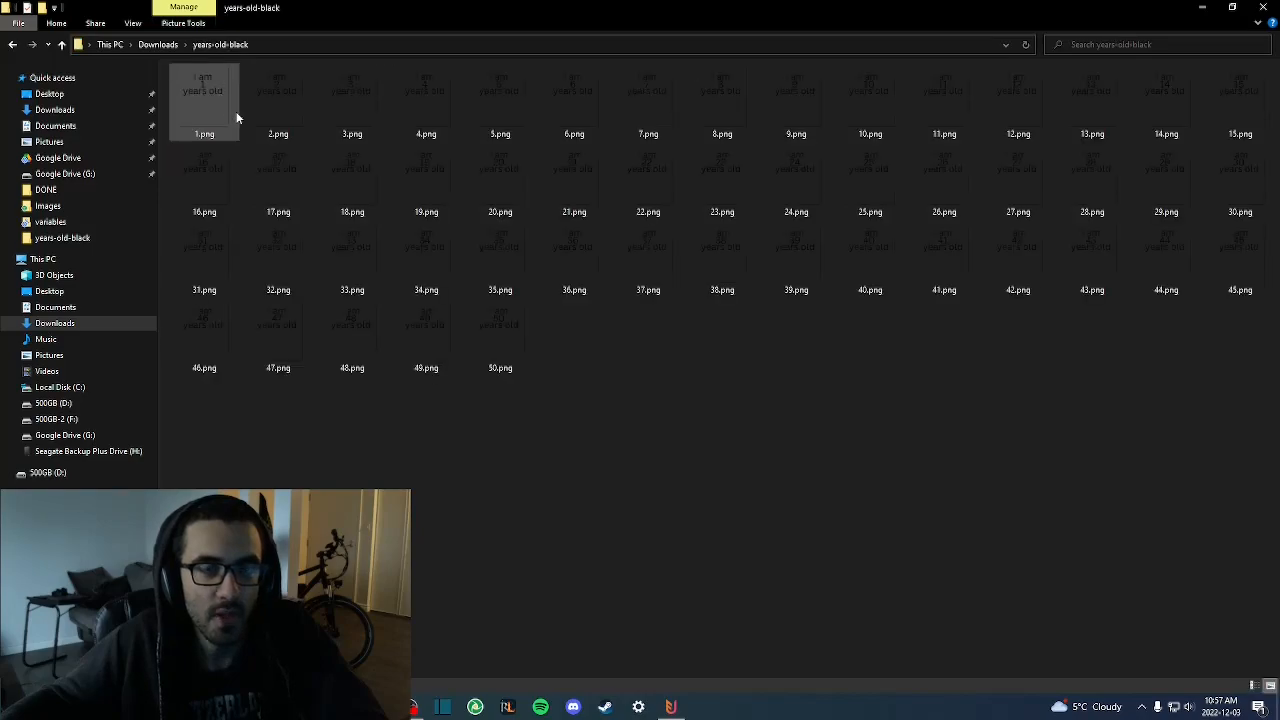
pyautogui.hotkey('alt', 'Left')
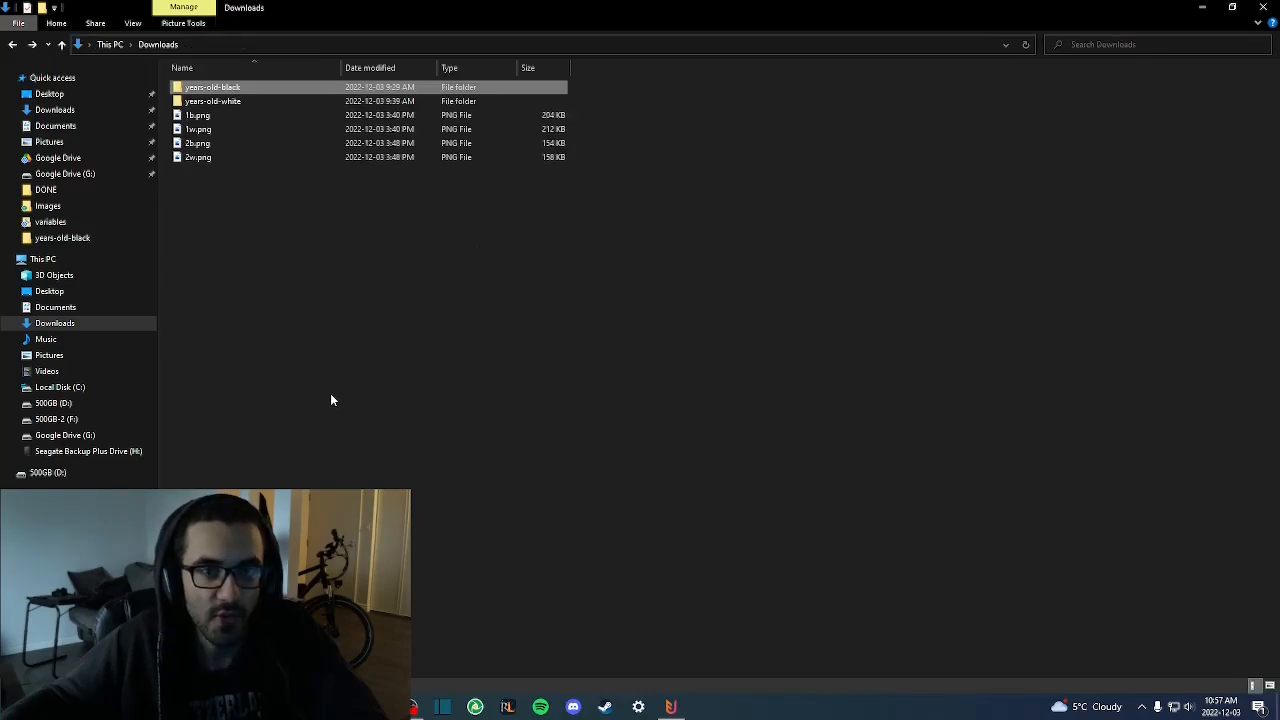
pyautogui.doubleClick(212, 92)
pyautogui.hotkey('alt', 'Left')
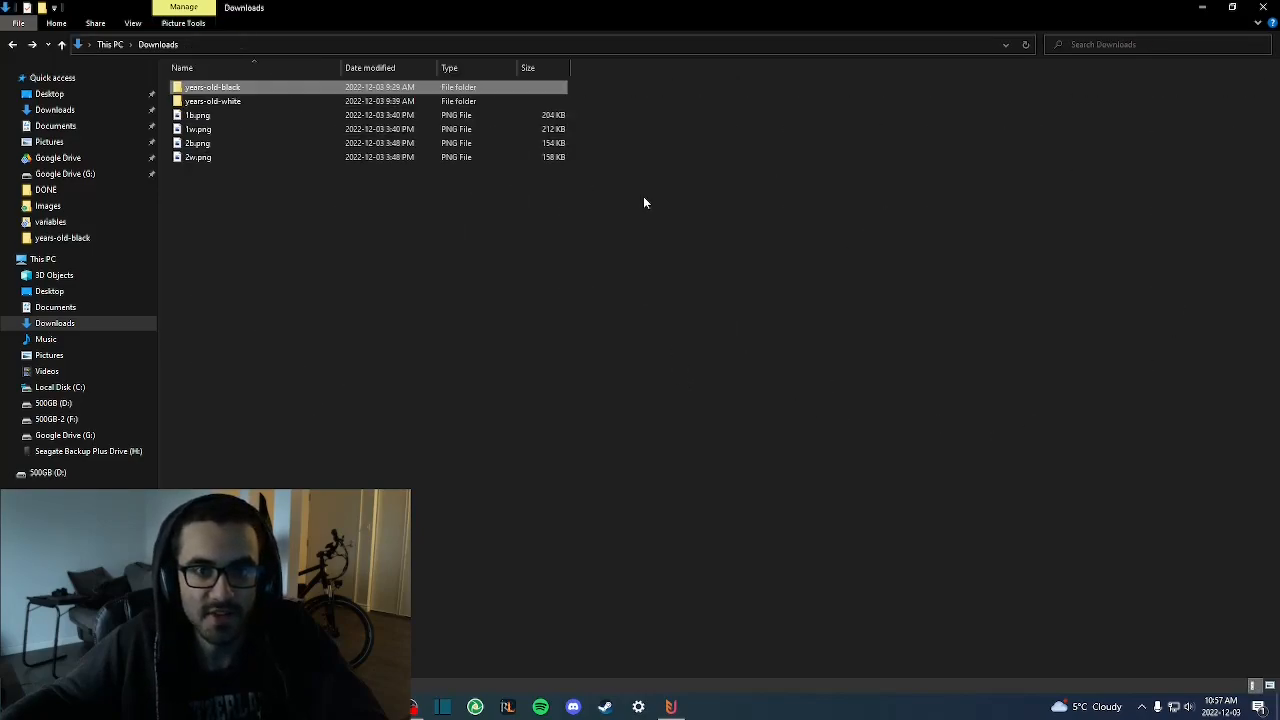
# - Shrink the Downloads window and examine the first-column row numbers of the "Years Old" entries in the spreadsheet
pyautogui.moveTo(376, 7); pyautogui.dragTo(1279, 360)
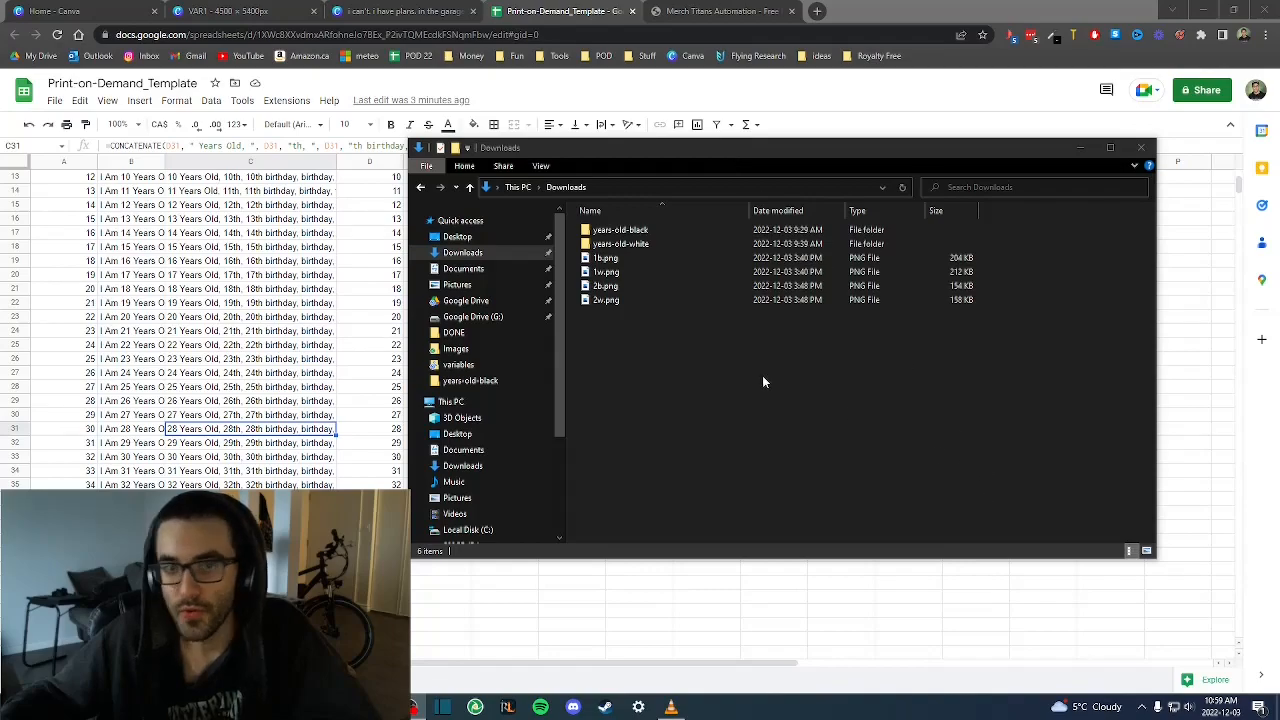
pyautogui.click(225, 318)
pyautogui.scroll(2, 224, 318)
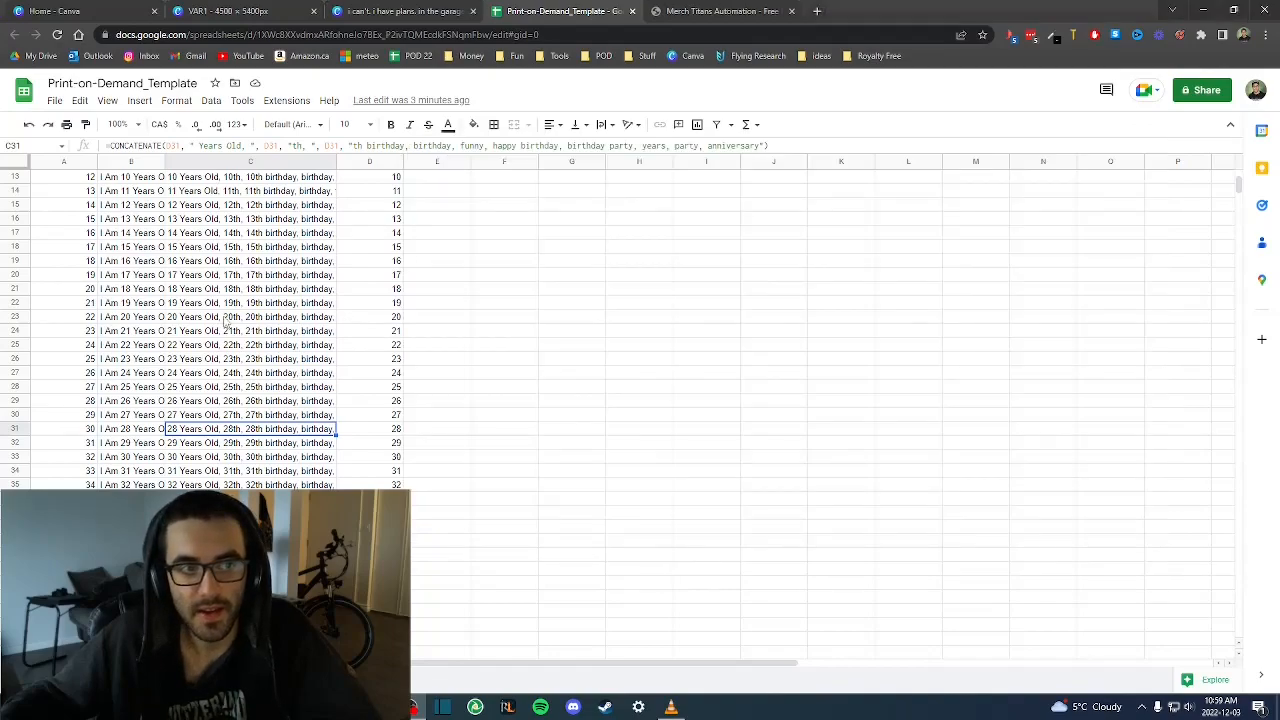
pyautogui.scroll(2, 224, 318)
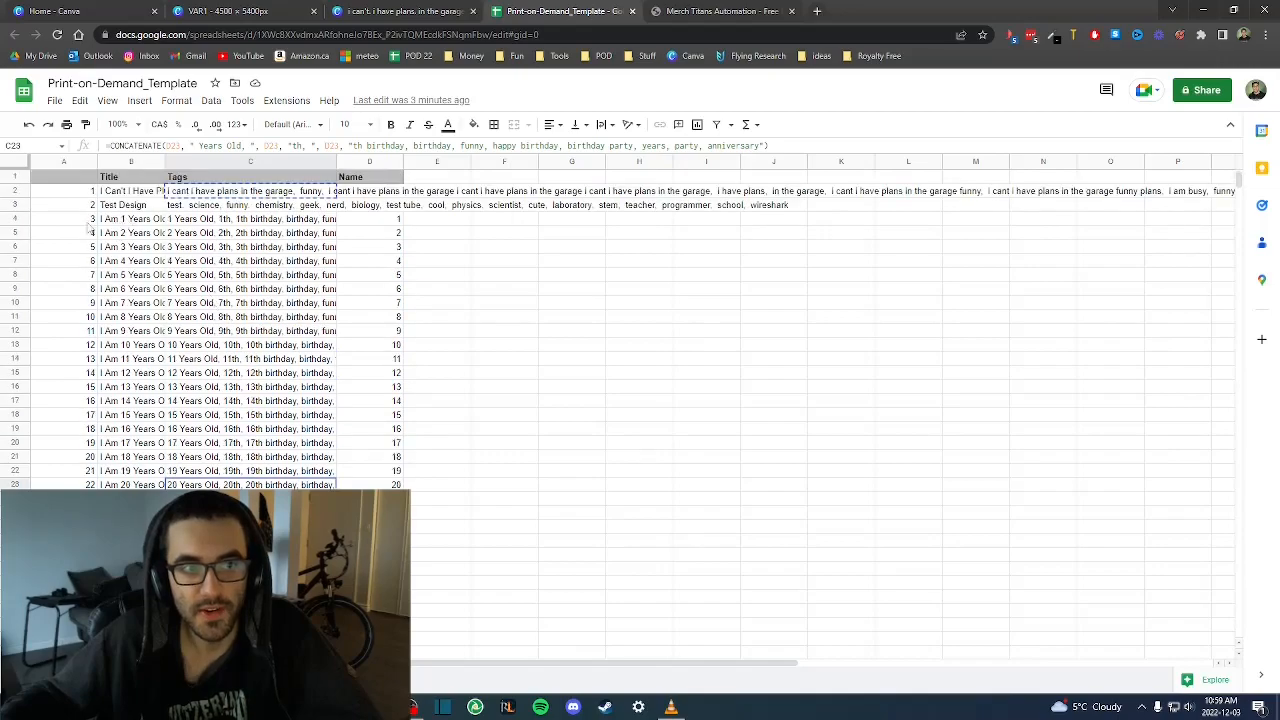
pyautogui.scroll(-4, 95, 232)
pyautogui.scroll(4, 120, 250)
pyautogui.scroll(-4, 374, 334)
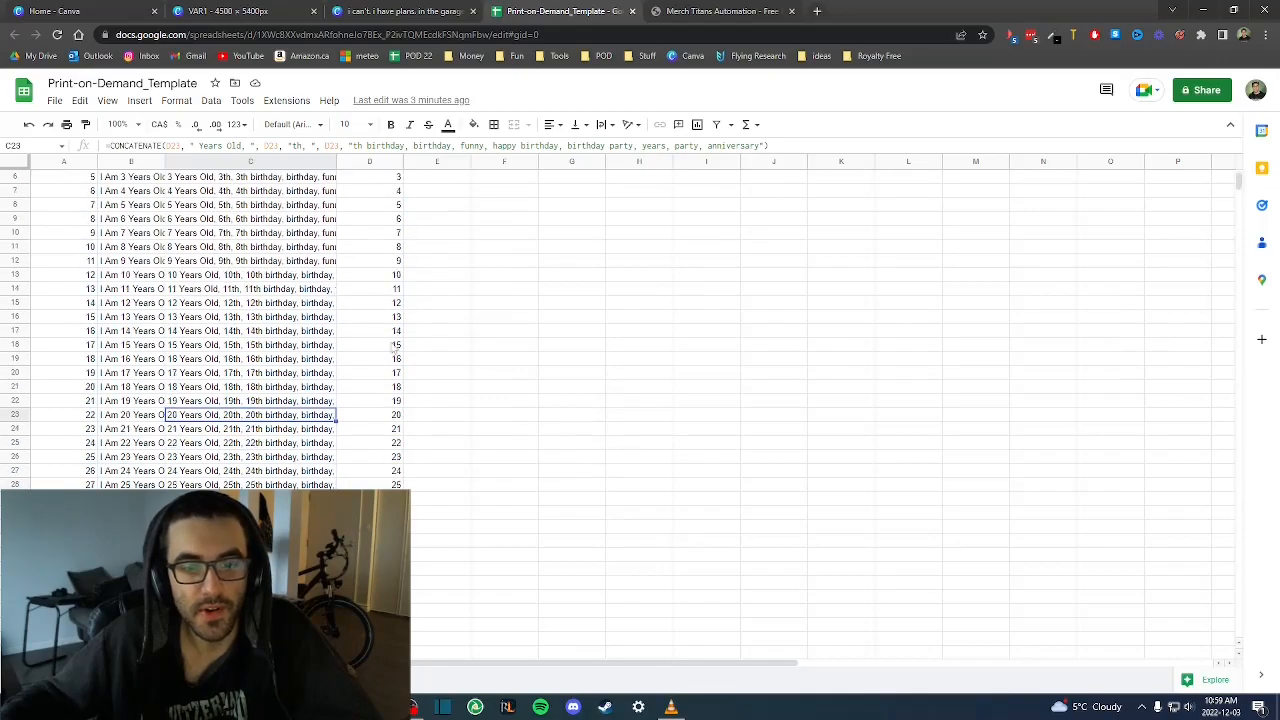
pyautogui.scroll(-5, 512, 434)
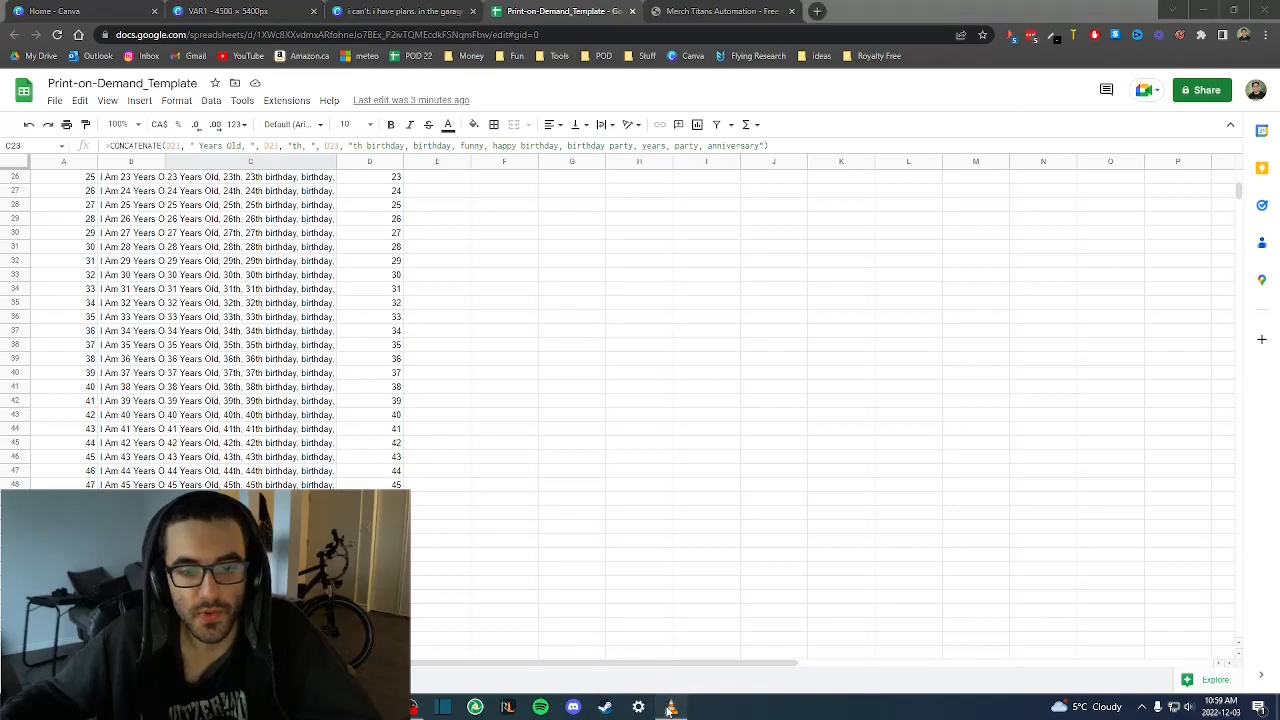
# - Switch to the Downloads folder in File Explorer and rename the years-old-black folder as 3-52-years-old-black
pyautogui.click(180, 708)
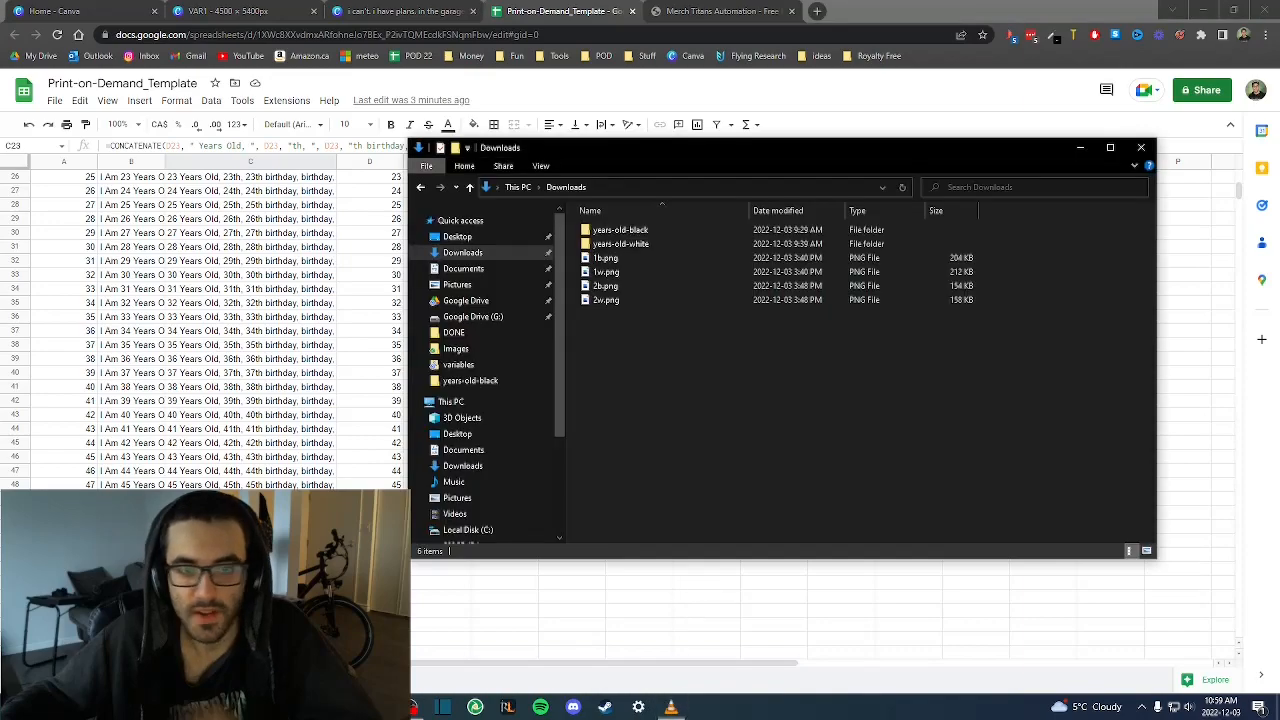
pyautogui.click(640, 236)
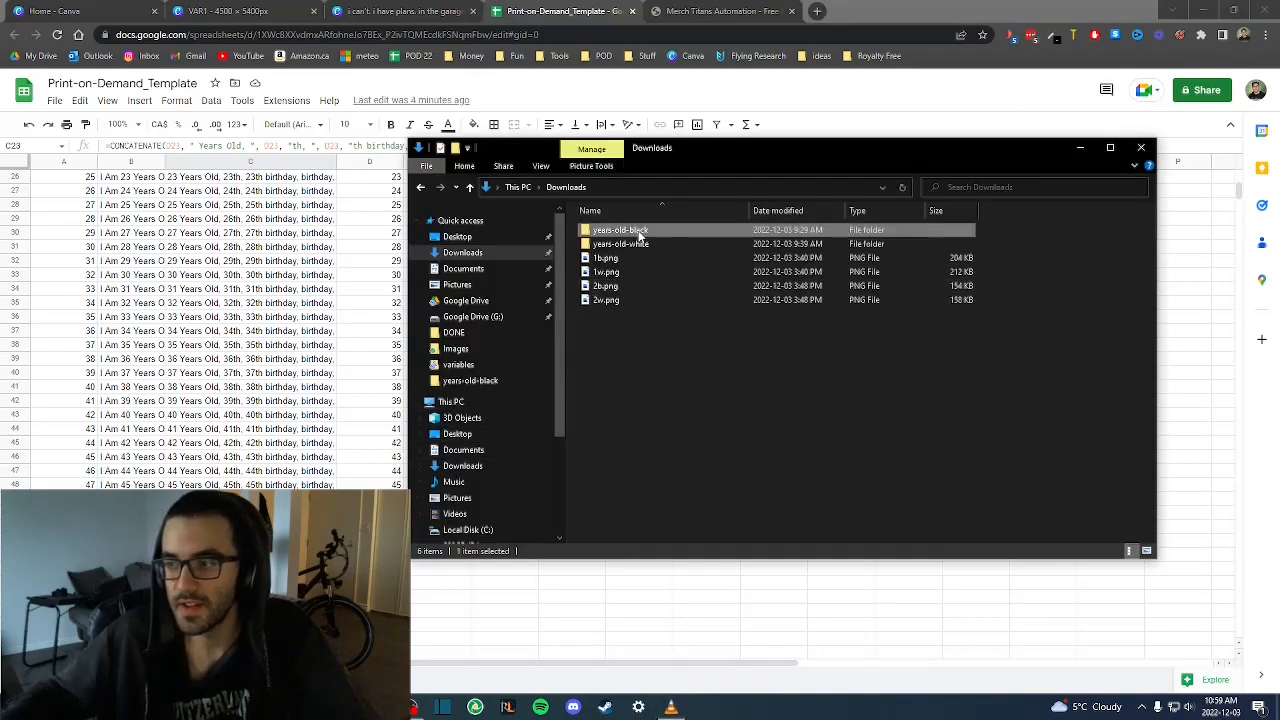
pyautogui.click(640, 236)
pyautogui.press('Home')
pyautogui.write('3-')
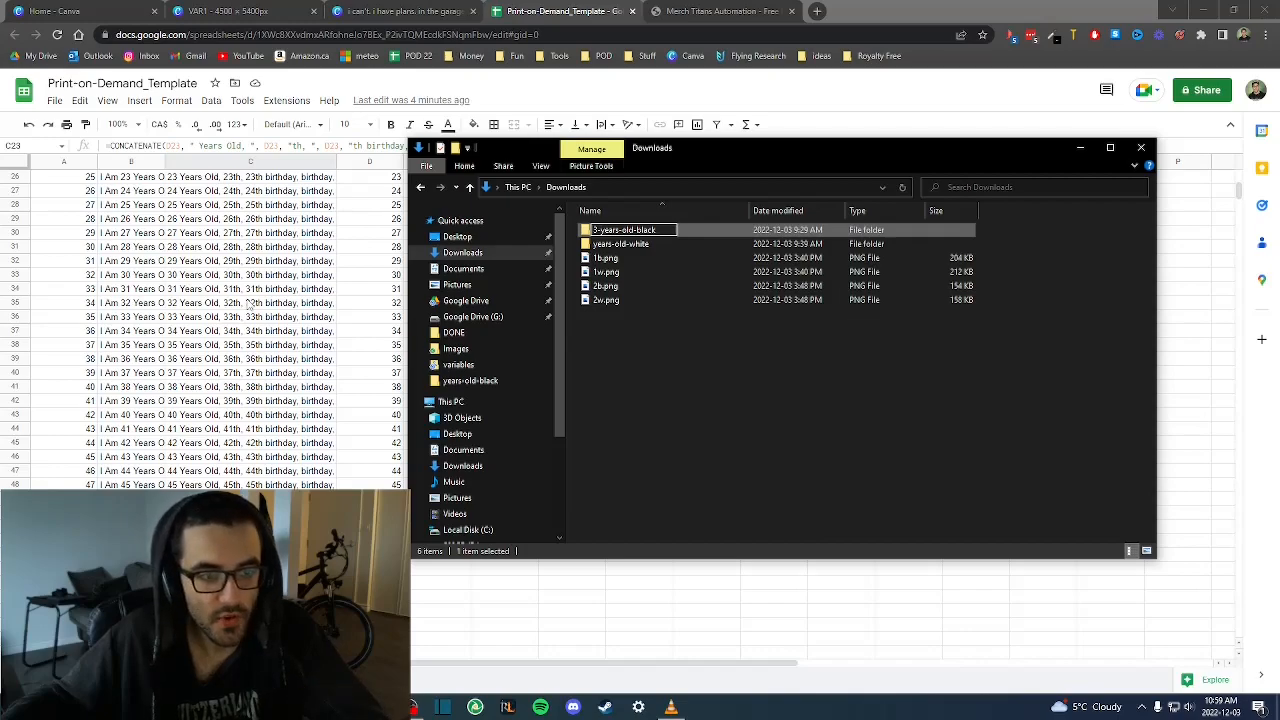
pyautogui.write('52-')
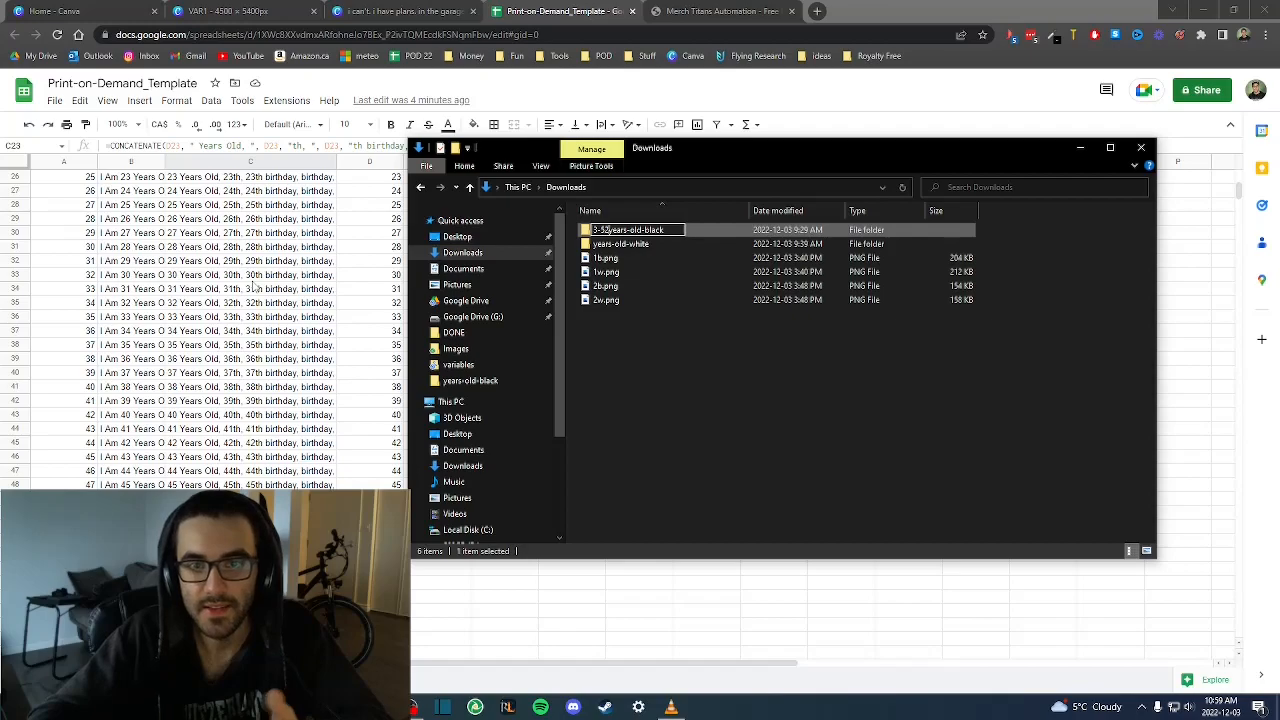
pyautogui.press('Return')
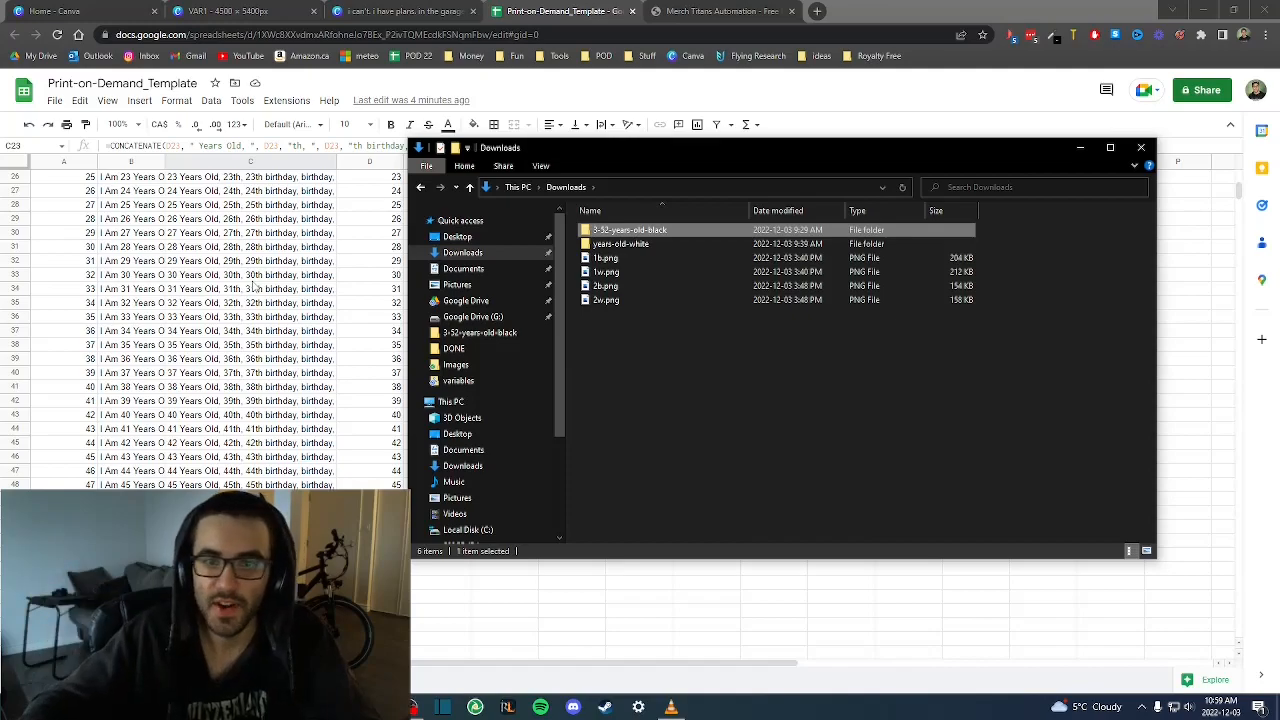
# - Rename the years-old-white folder as 3-52-years-old-white
pyautogui.press('Down')
pyautogui.press('F2')
pyautogui.write('3-')
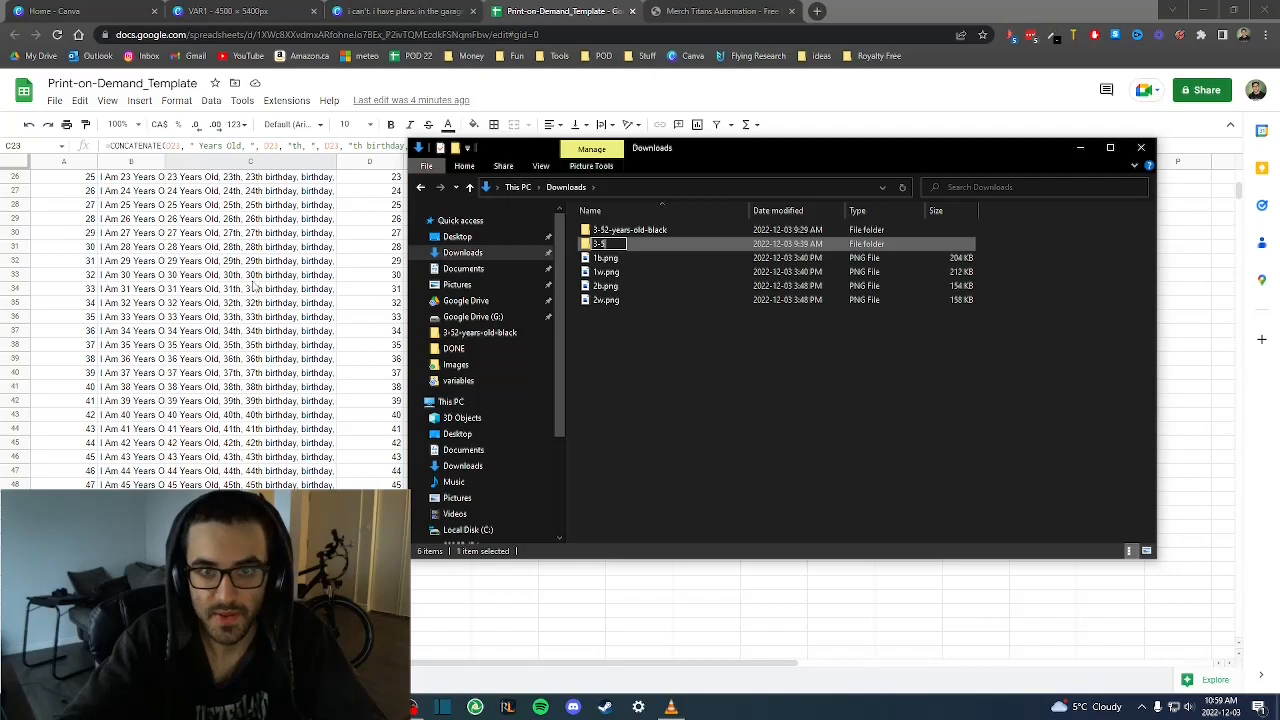
pyautogui.write('52')
pyautogui.press('Return')
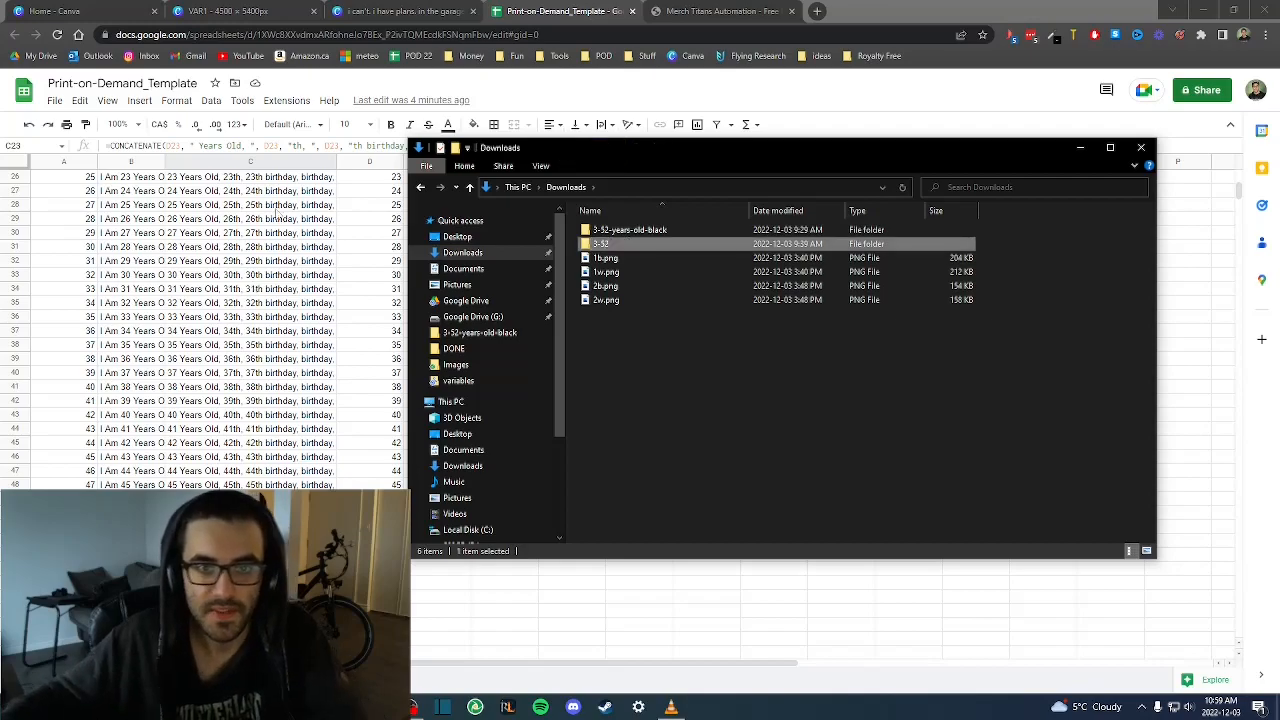
pyautogui.click(631, 349)
pyautogui.click(625, 246)
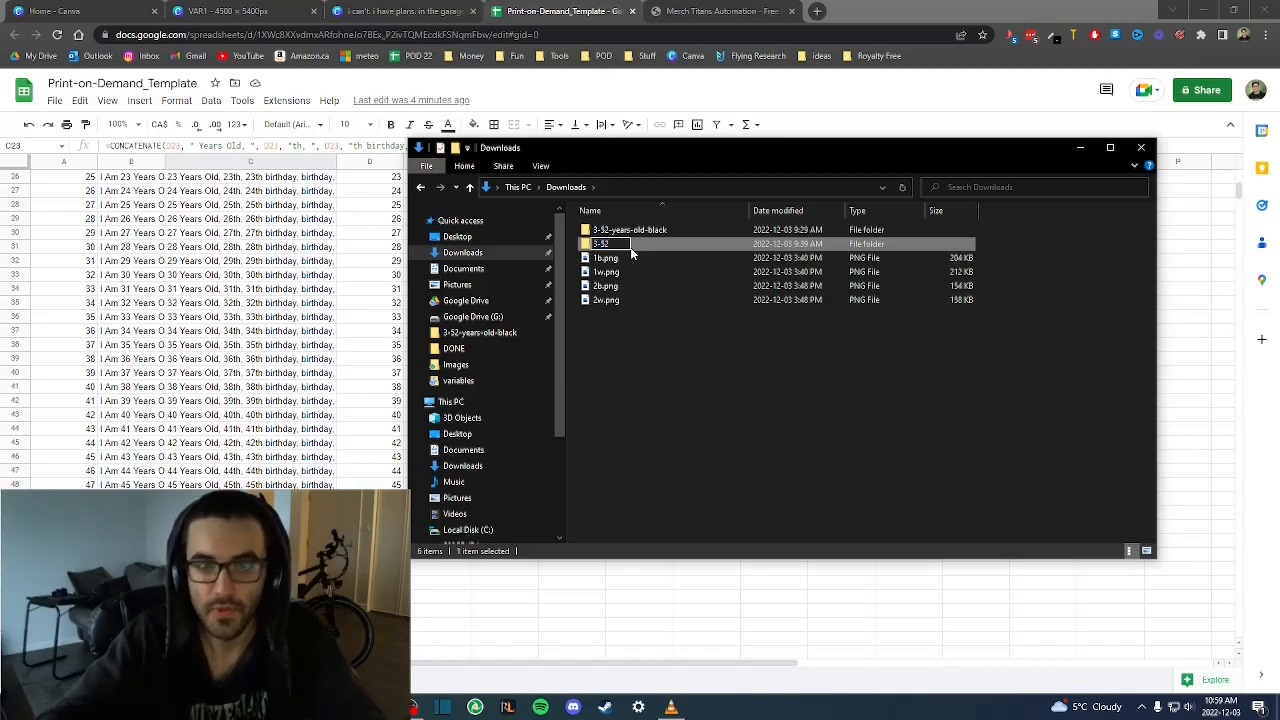
pyautogui.write('-years-old-white')
pyautogui.press('Return')
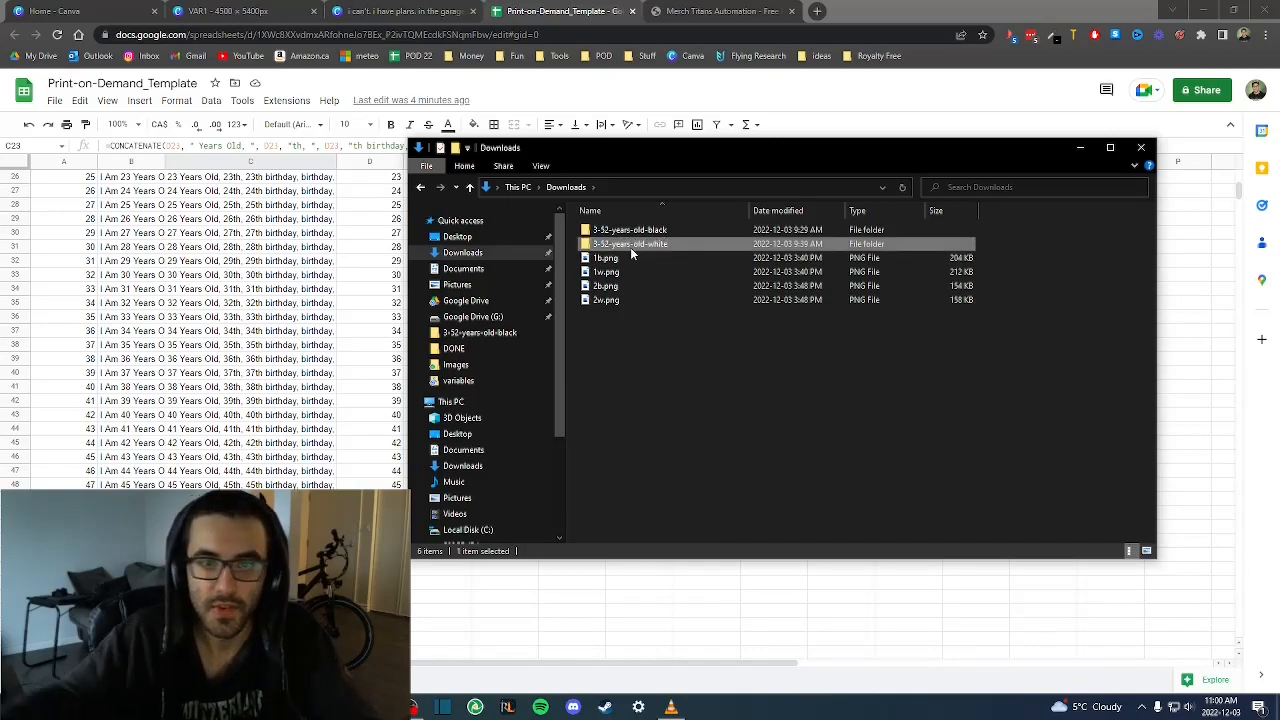
pyautogui.click(708, 401)
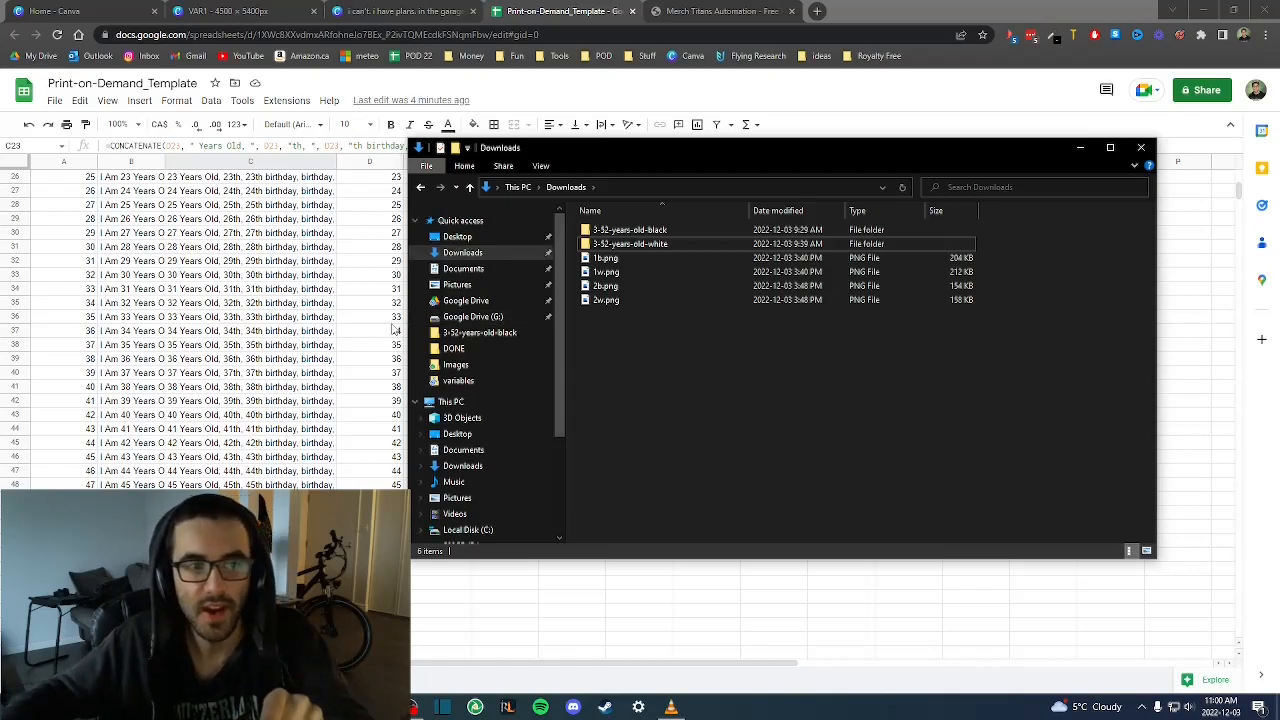
# - Check the "Test Design" row in the spreadsheet against the 2w.png image in Downloads, and close the image viewer
pyautogui.click(237, 357)
pyautogui.scroll(8, 237, 357)
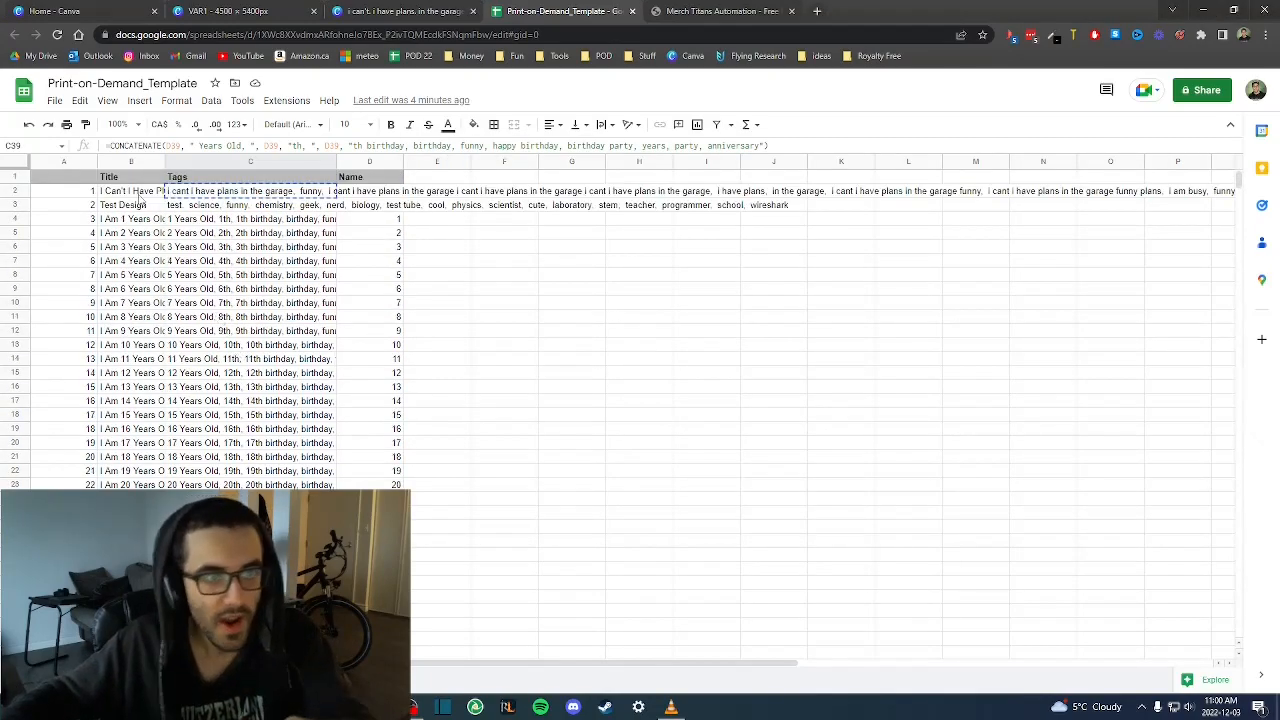
pyautogui.click(122, 205)
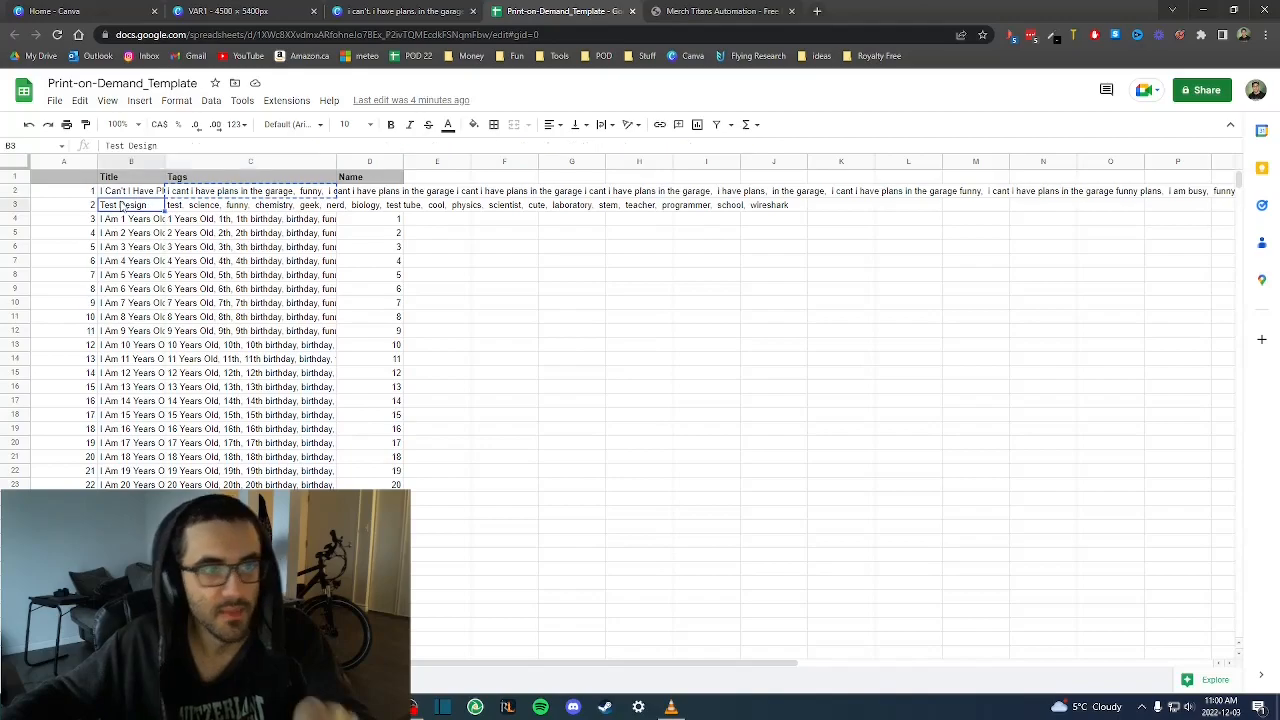
pyautogui.click(672, 706)
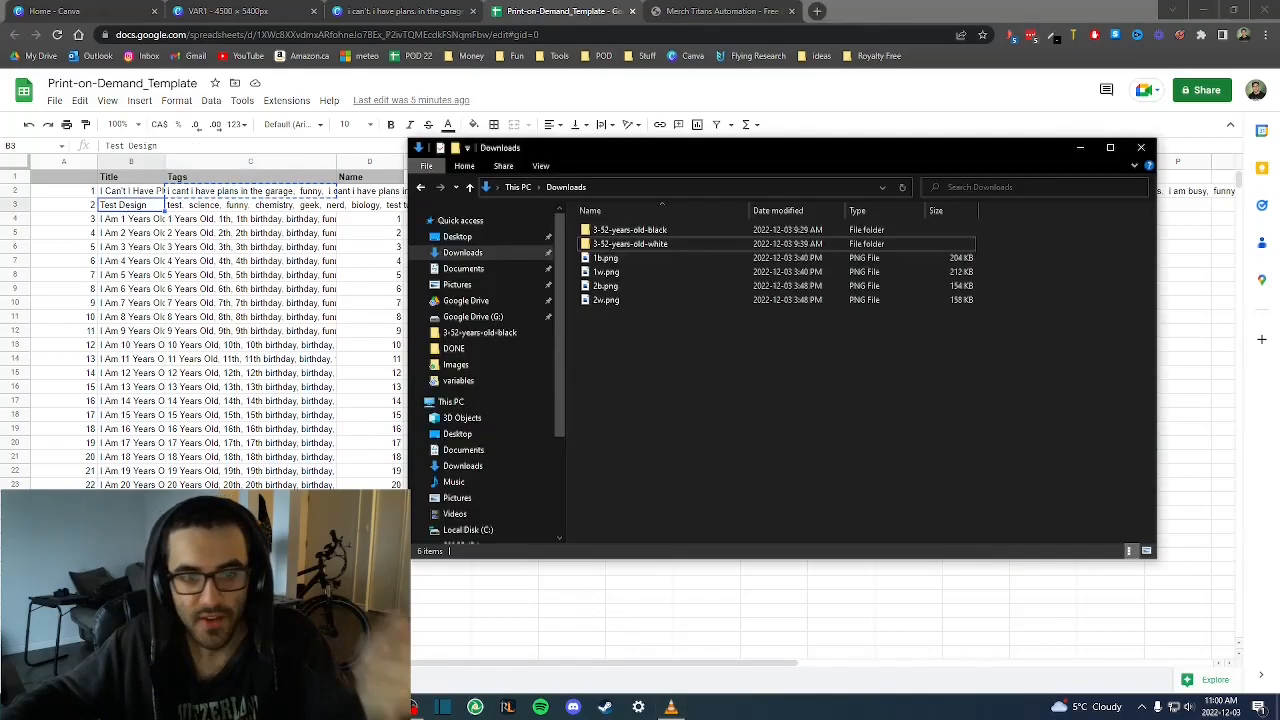
pyautogui.click(608, 300)
pyautogui.doubleClick(608, 300)
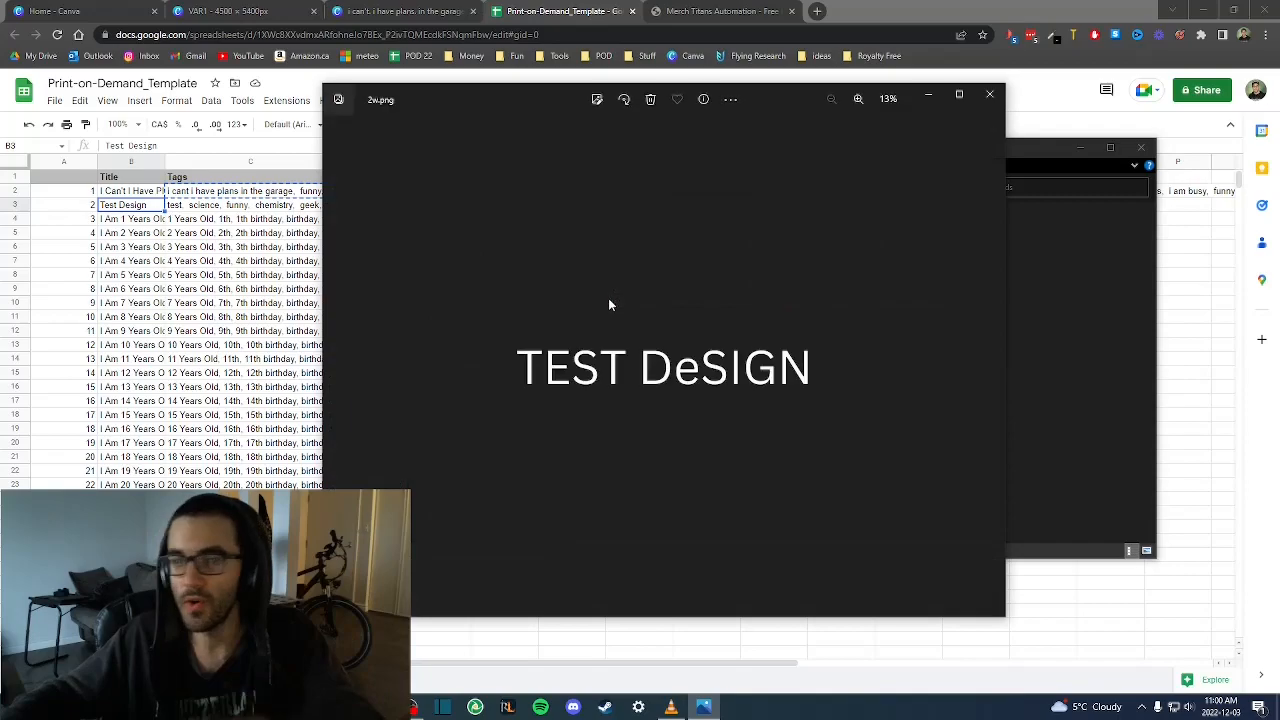
pyautogui.click(994, 97)
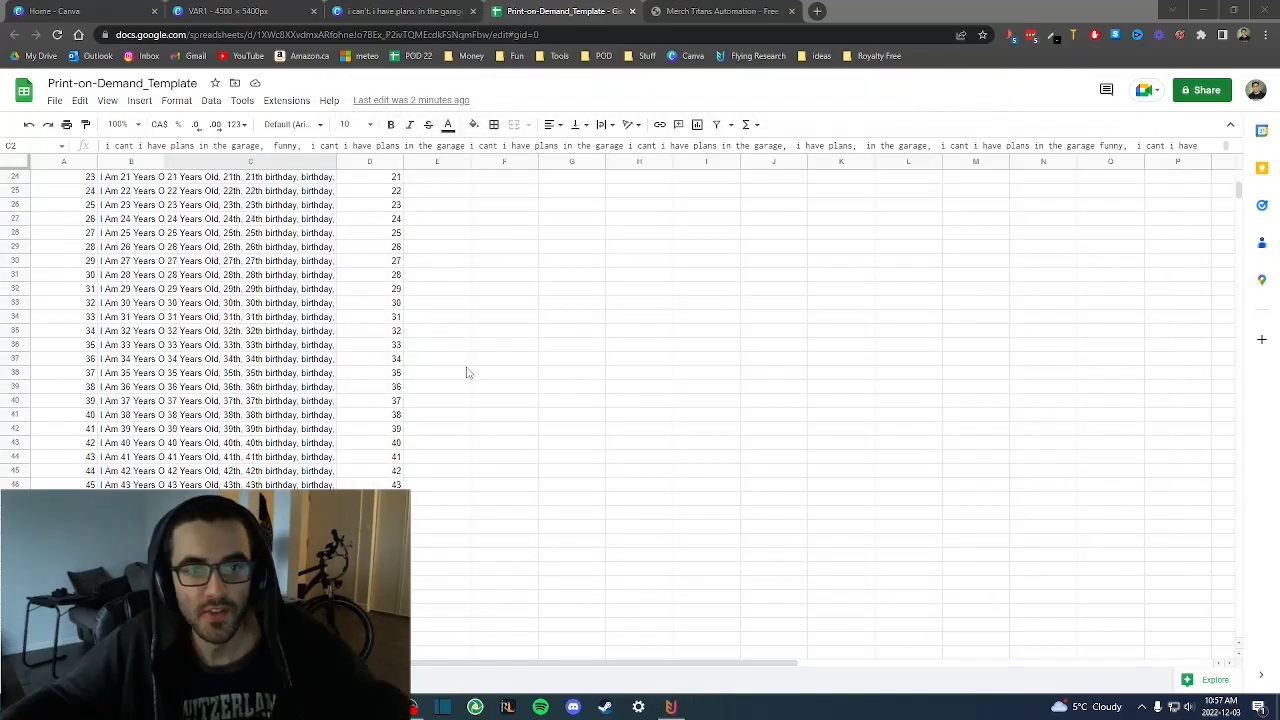
# - Examine the spreadsheet's design rows from the first title through the final "Years Old" entries and their row numbers
pyautogui.scroll(5, 468, 373)
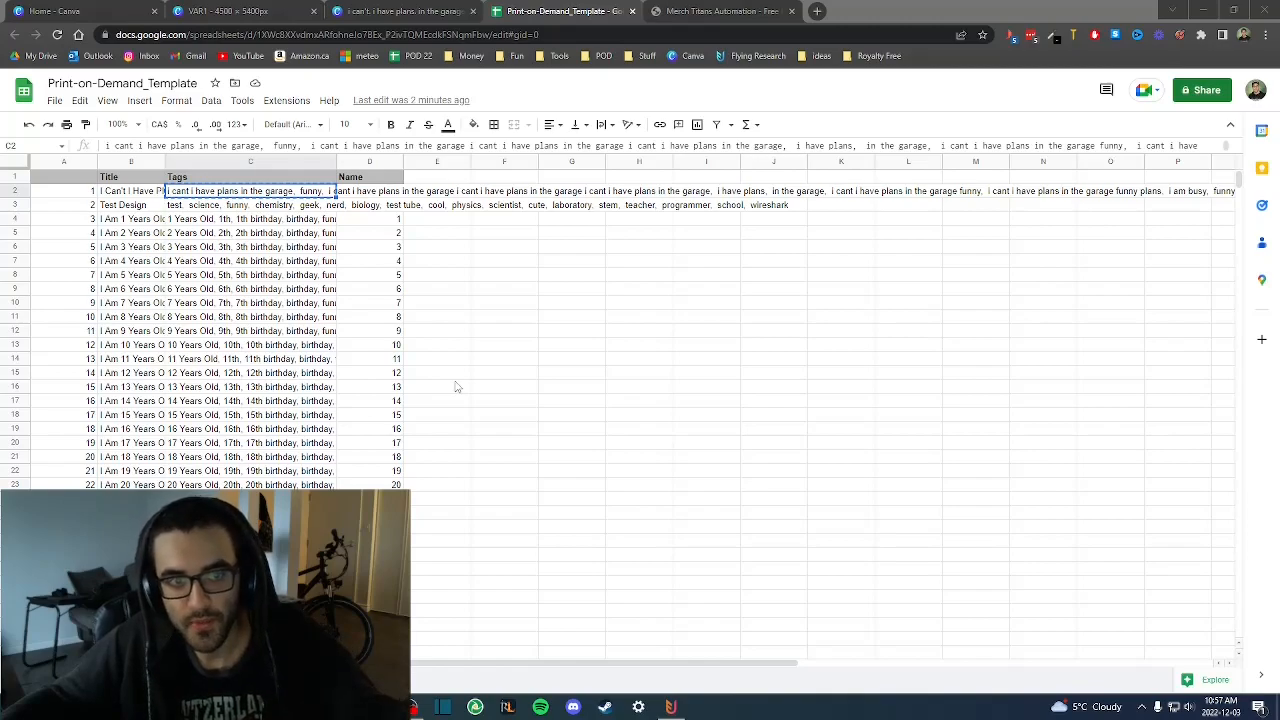
pyautogui.scroll(-5, 456, 386)
pyautogui.scroll(2, 258, 465)
pyautogui.scroll(3, 258, 465)
pyautogui.scroll(-3, 258, 465)
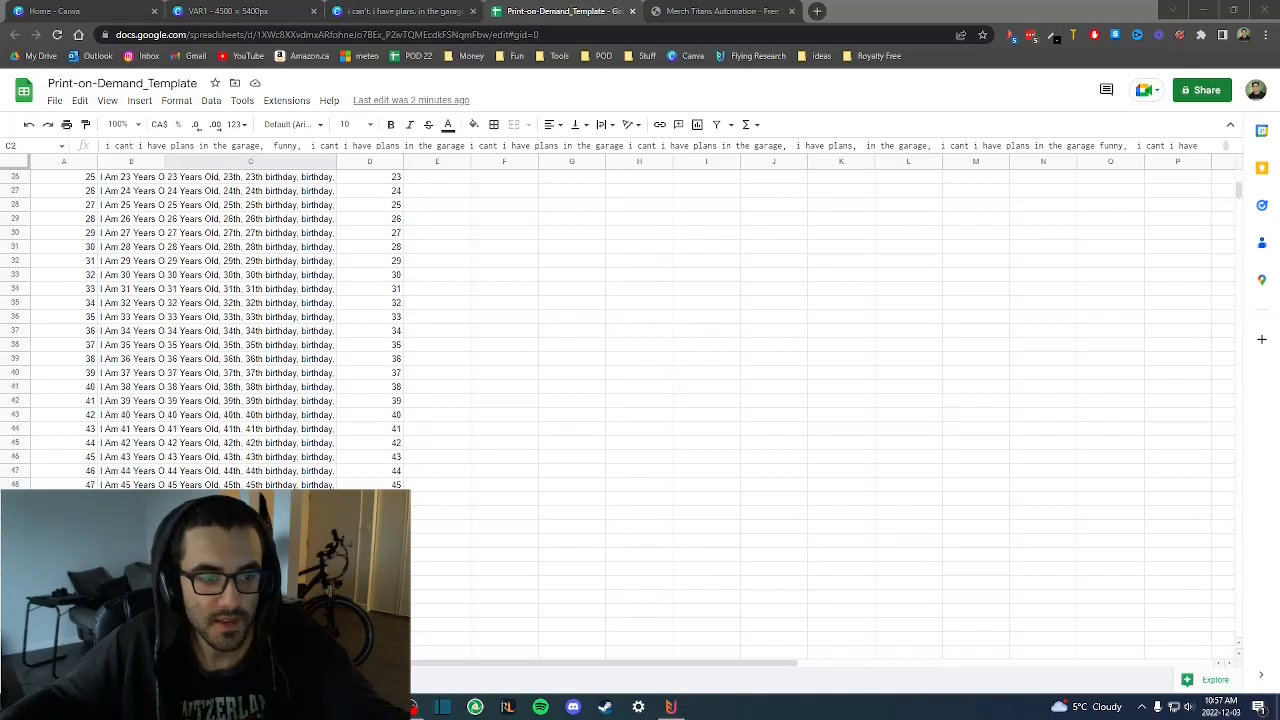
pyautogui.click(131, 555)
pyautogui.scroll(2, 131, 555)
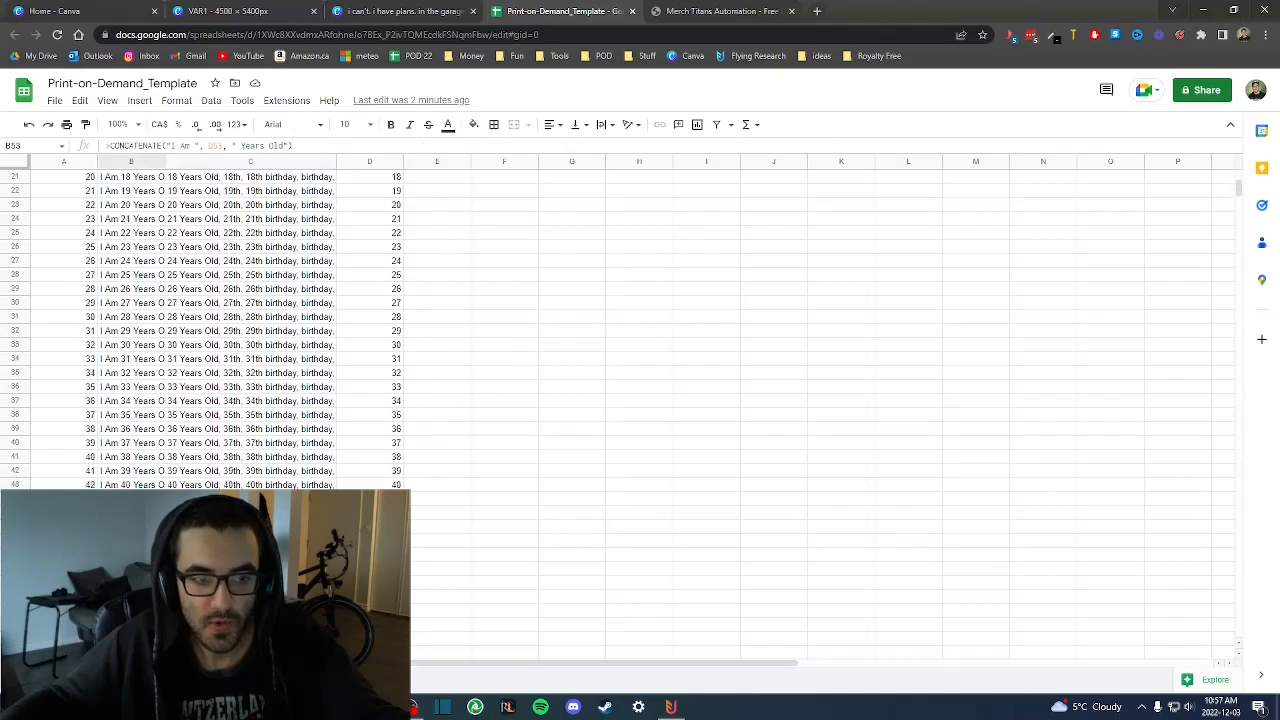
pyautogui.scroll(-3, 131, 555)
# - Switch to File Explorer, look through the years-old-white folder in a smaller window, and return to Downloads
pyautogui.moveTo(1279, 277); pyautogui.dragTo(725, 2)
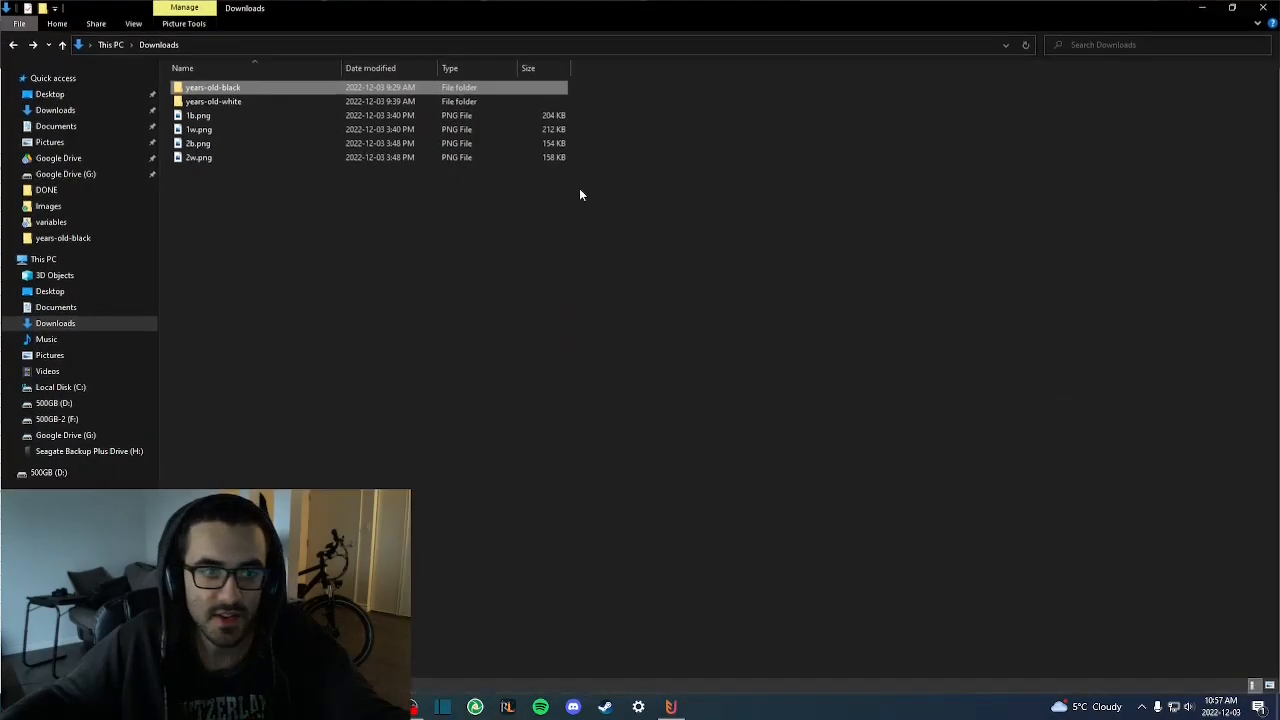
pyautogui.doubleClick(239, 102)
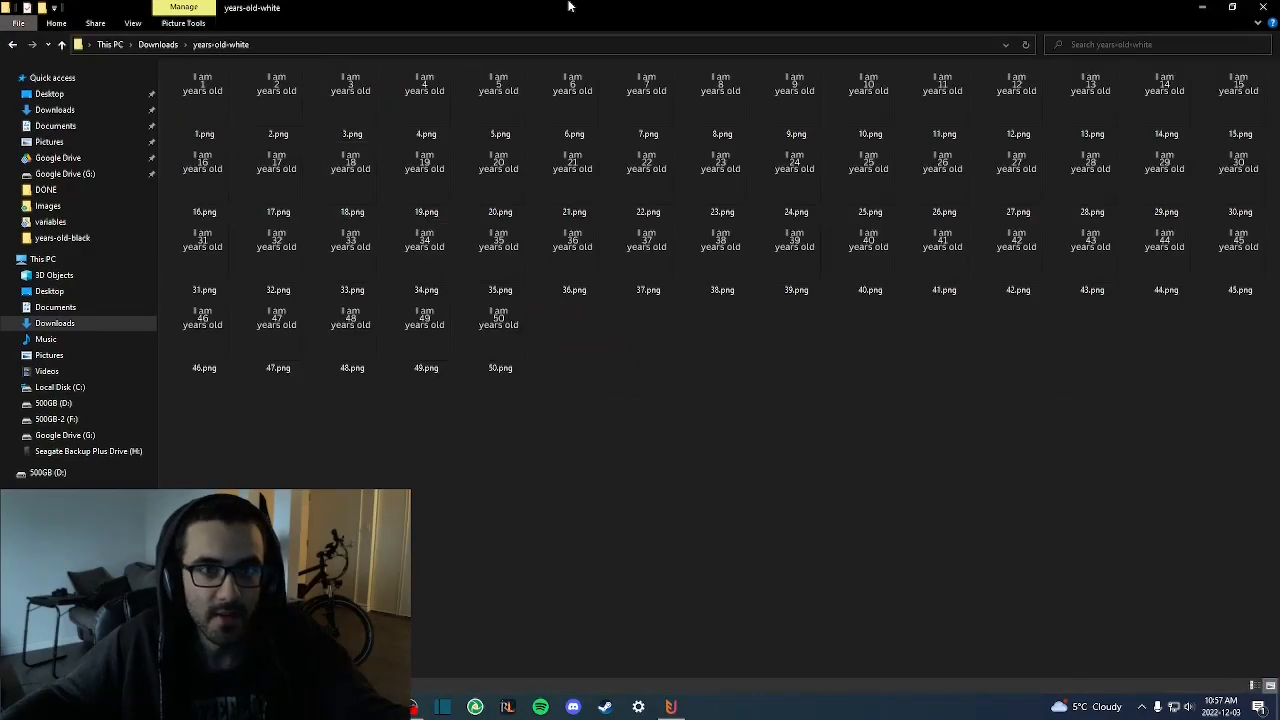
pyautogui.moveTo(549, 7); pyautogui.dragTo(784, 143)
pyautogui.scroll(-3, 900, 480)
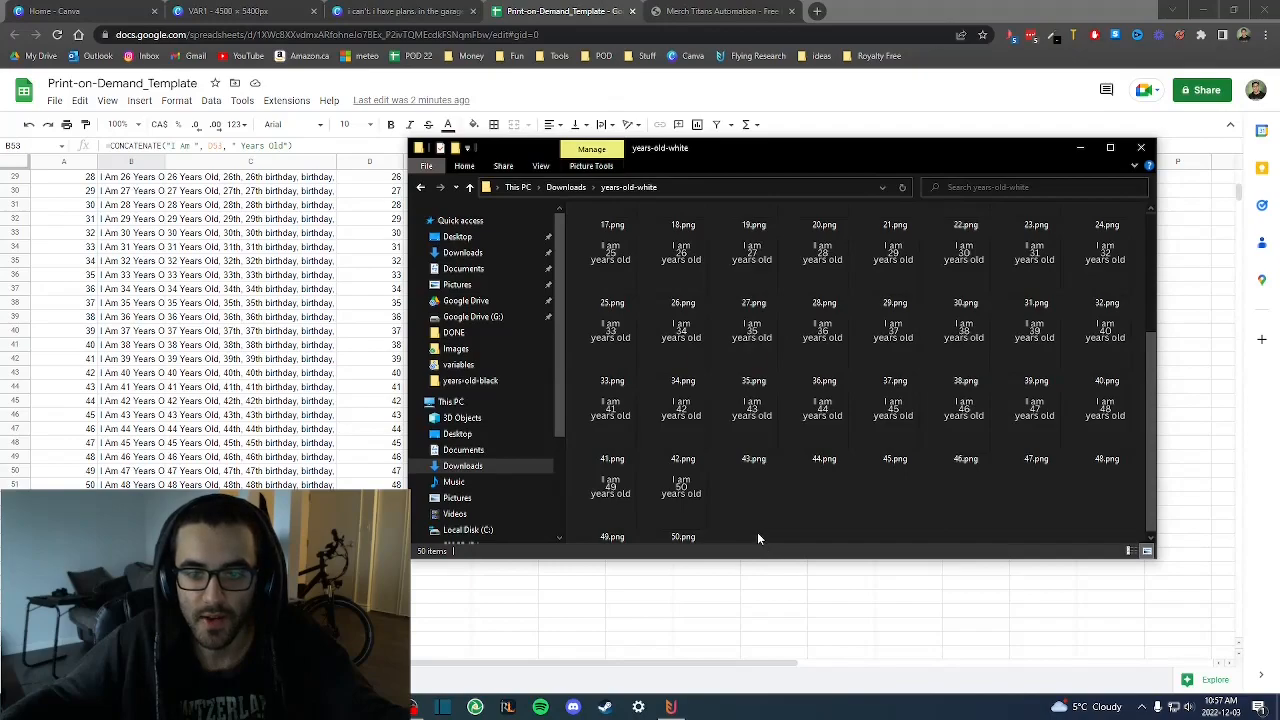
pyautogui.hotkey('alt', 'Left')
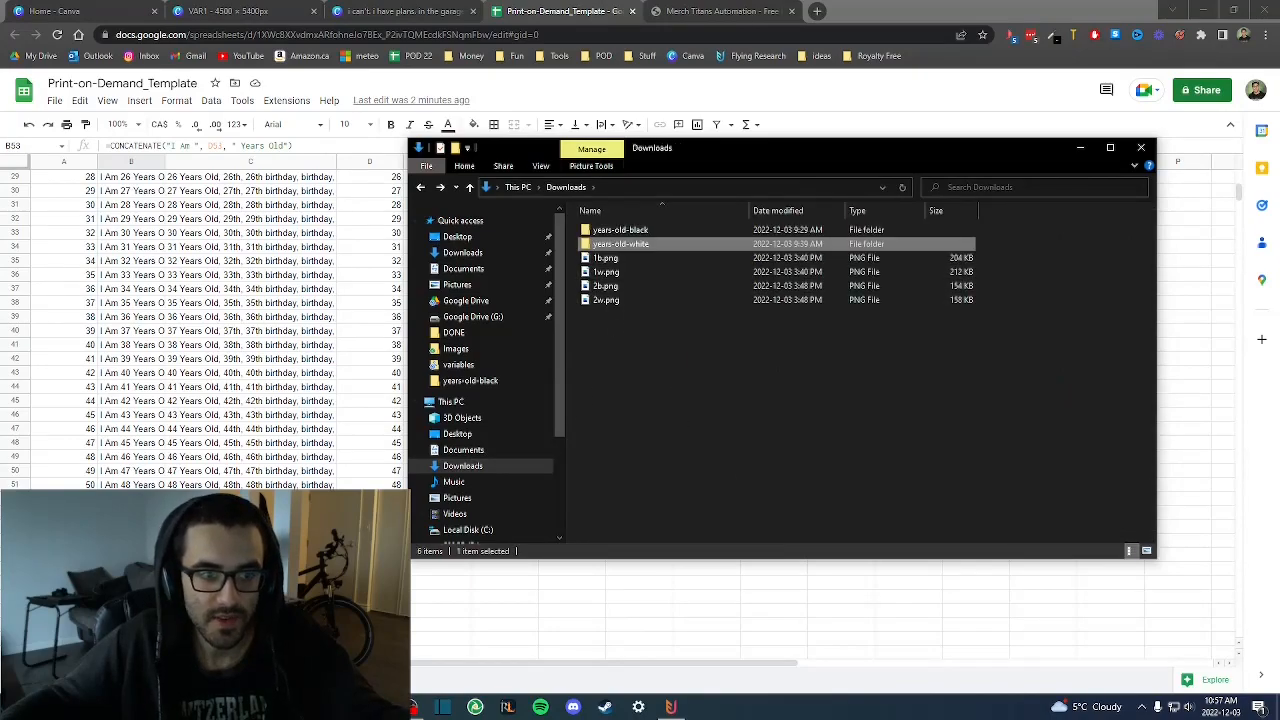
# - Switch back to the spreadsheet and examine the "Years Old" titles around row 32
pyautogui.hotkey('alt', 'Tab')
pyautogui.scroll(7, 200, 330)
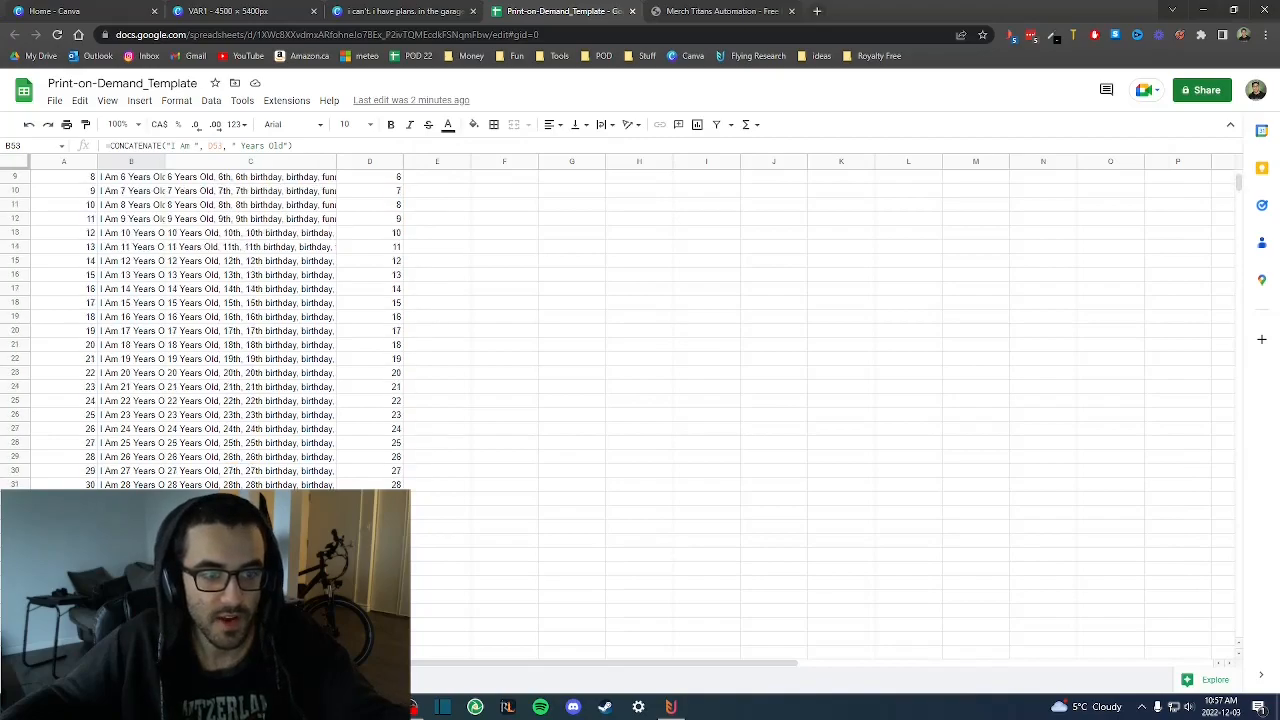
pyautogui.scroll(-6, 200, 330)
pyautogui.scroll(2, 128, 432)
pyautogui.click(128, 431)
# - Close the Flying Upload home window and look through the numbered designs in the years-old-black folder in File Explorer
pyautogui.click(680, 710)
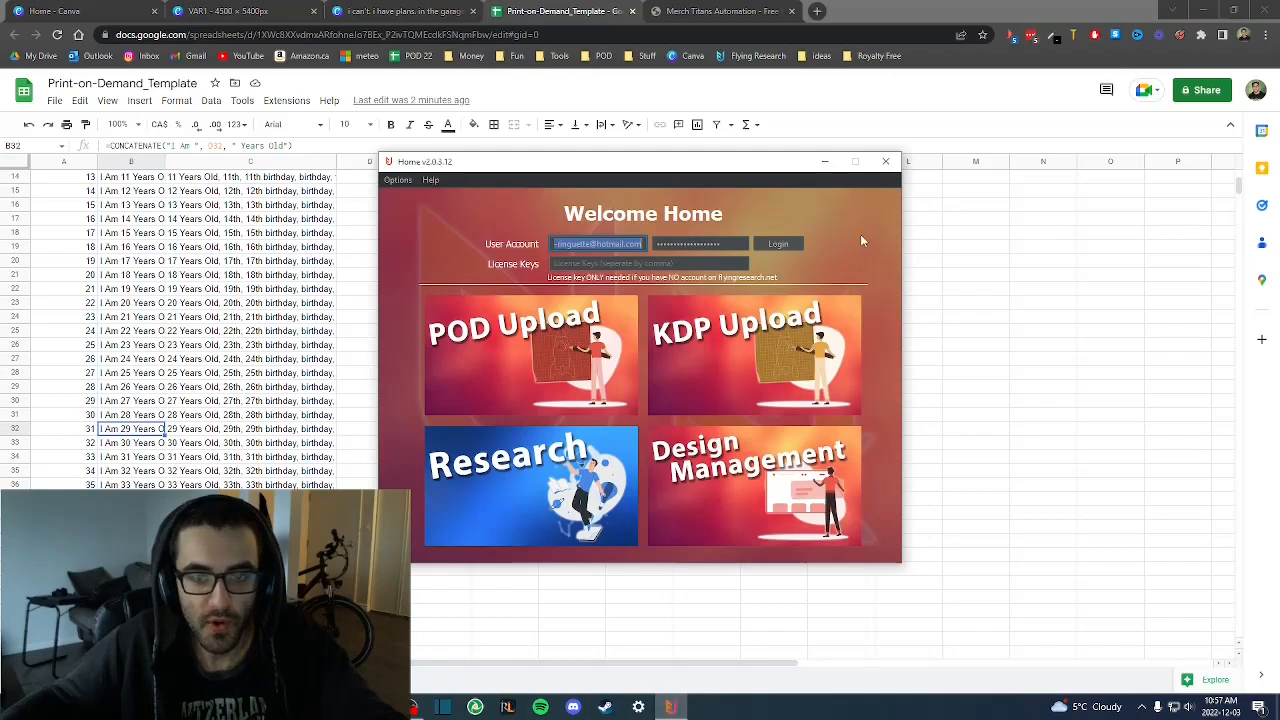
pyautogui.click(885, 162)
pyautogui.hotkey('alt', 'Tab')
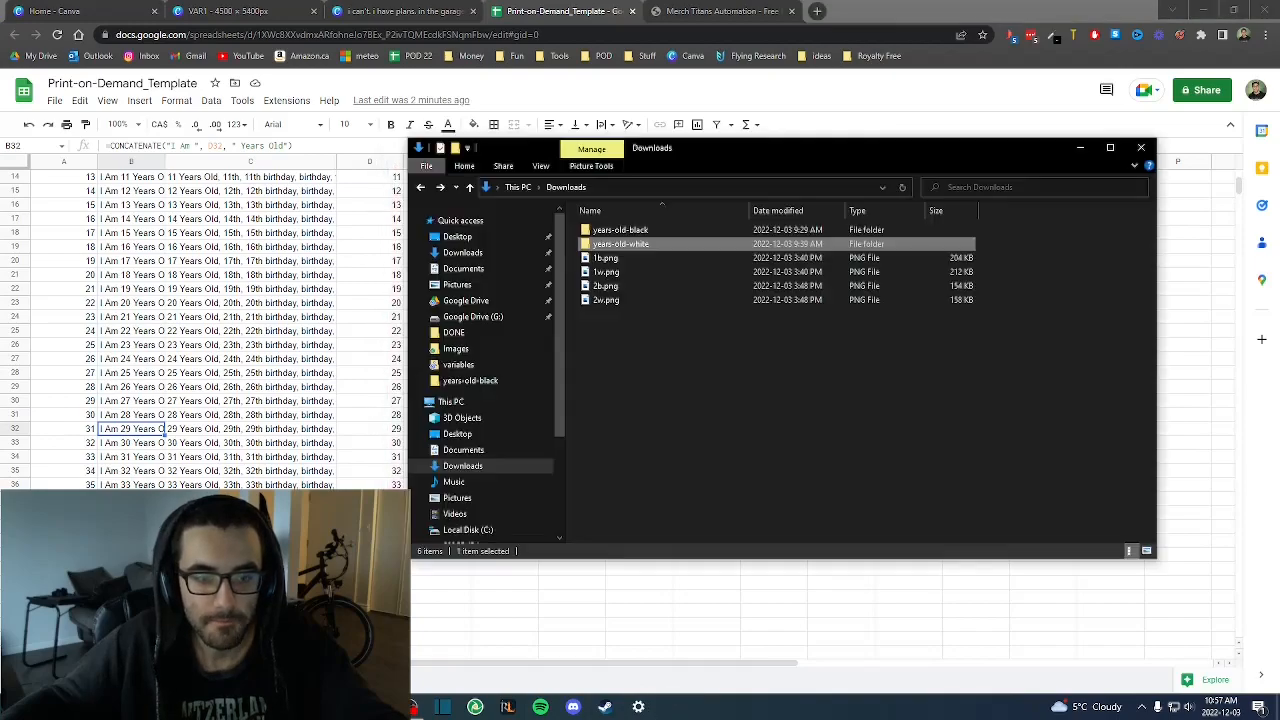
pyautogui.doubleClick(634, 229)
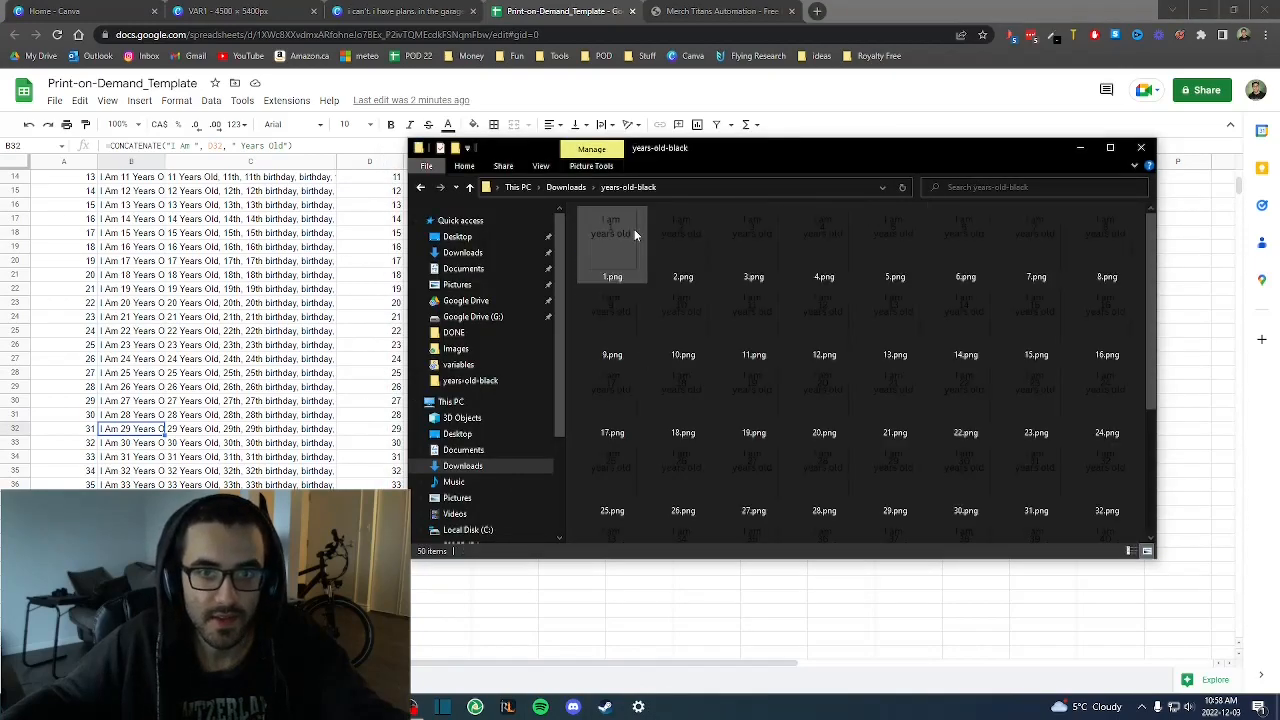
pyautogui.scroll(-3, 733, 375)
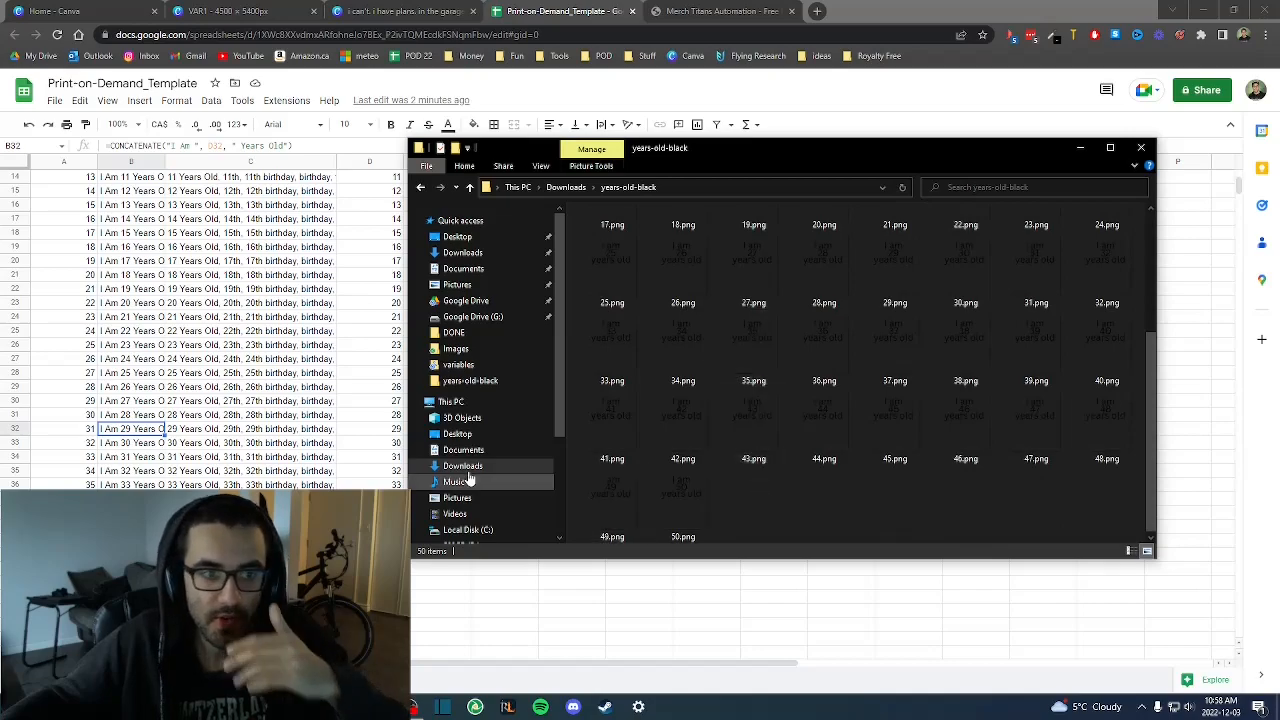
# - Return to the spreadsheet and examine the first-column numbers down to the "I Am 50 Years Old" entry
pyautogui.click(190, 414)
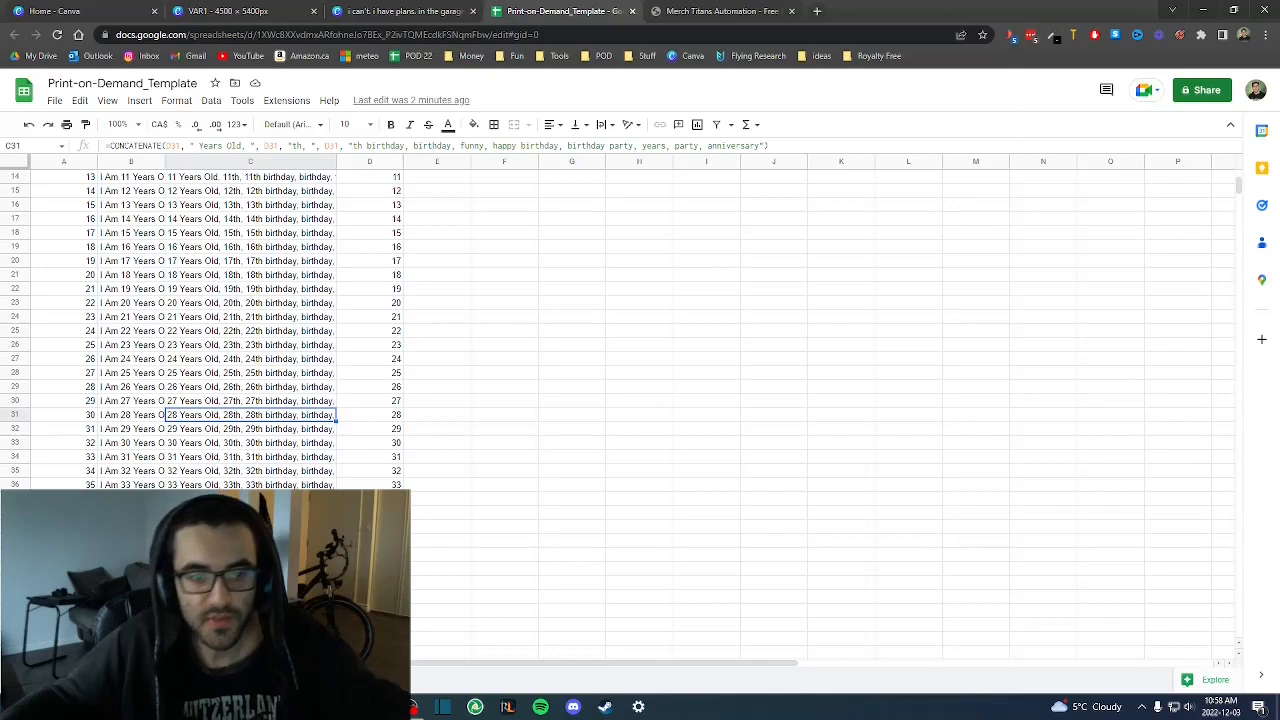
pyautogui.scroll(-3, 244, 447)
pyautogui.scroll(-2, 201, 328)
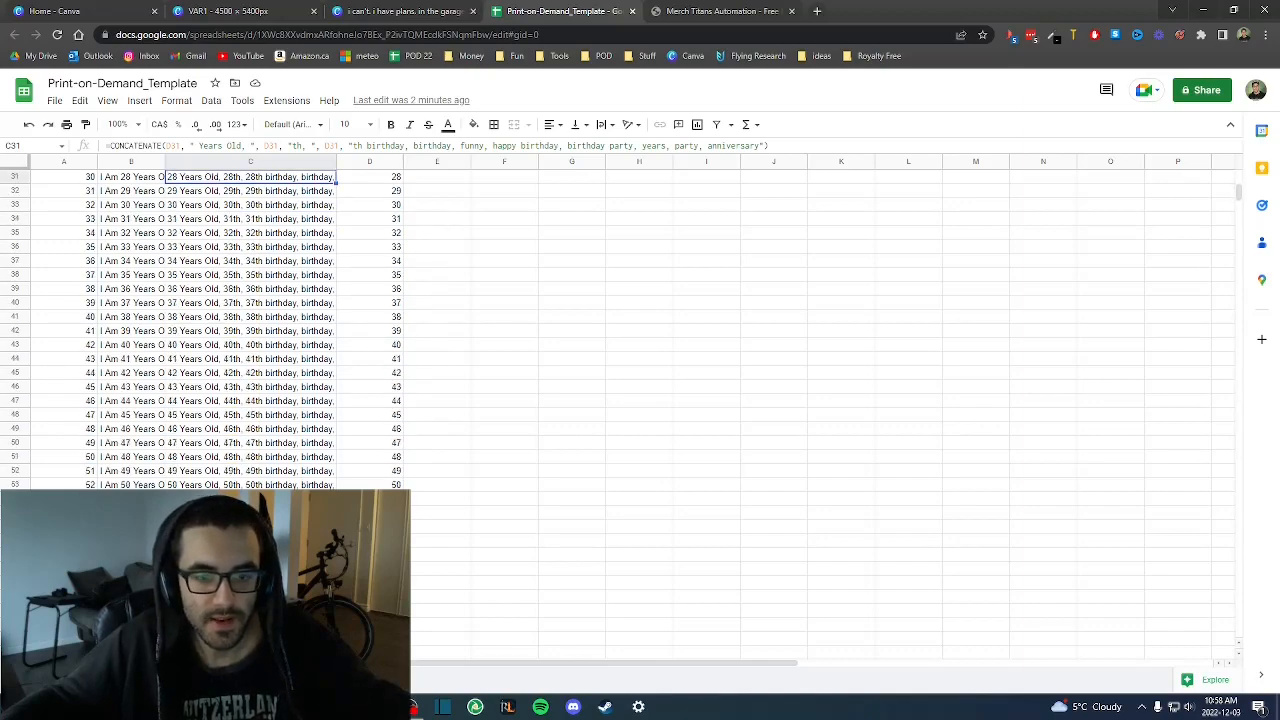